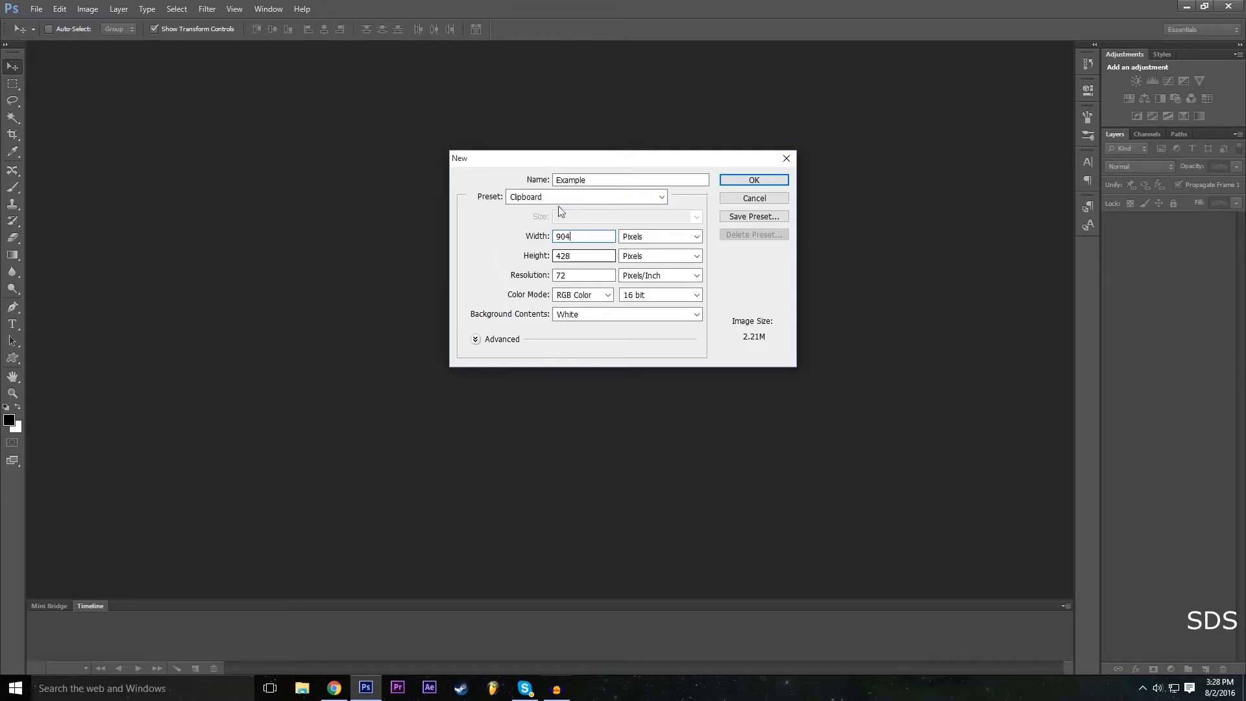
# Set the new document's width to 1920 and its height to 1080 pixels.
pyautogui.doubleClick(577, 237)
pyautogui.press('BackSpace')
pyautogui.write('1920')
pyautogui.click(585, 256)
pyautogui.click(584, 256)
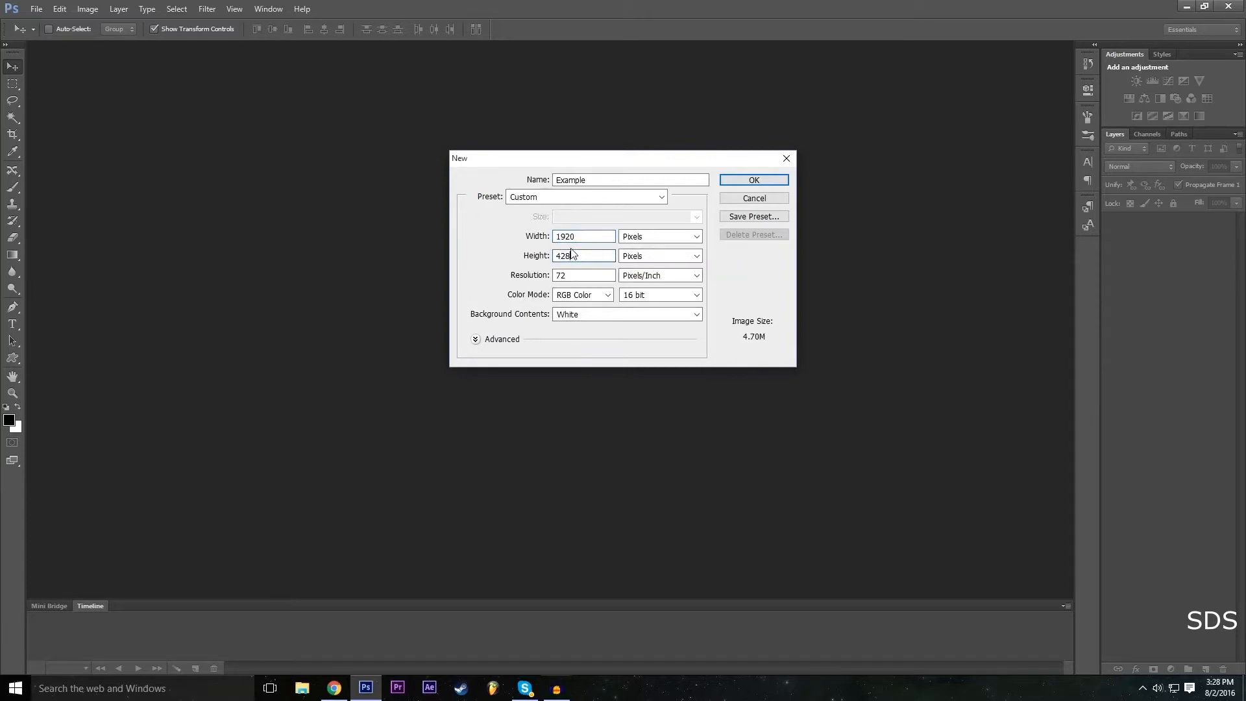
pyautogui.press('BackSpace')
pyautogui.press('BackSpace')
pyautogui.press('BackSpace')
pyautogui.write('1080')
pyautogui.moveTo(554, 256); pyautogui.dragTo(656, 242)
# Examine the measurement unit options offered for the new document's width, height and resolution.
pyautogui.click(663, 238)
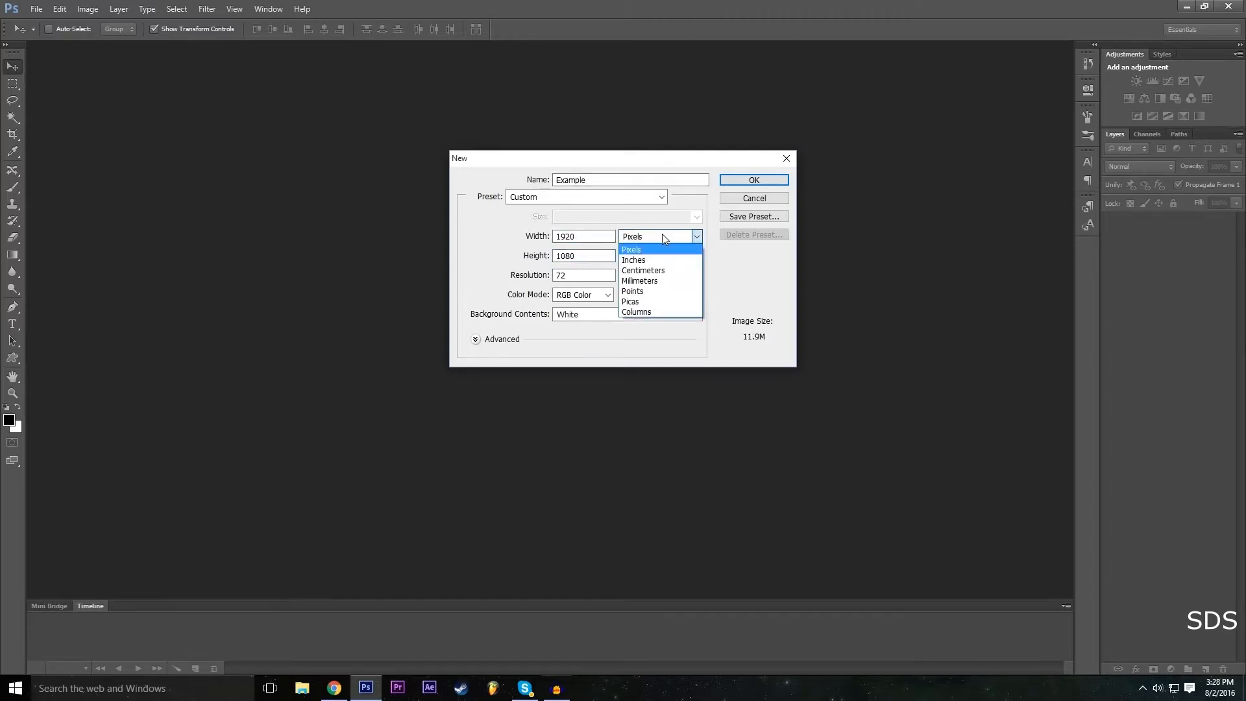
pyautogui.click(662, 235)
pyautogui.click(664, 275)
pyautogui.click(664, 275)
pyautogui.click(660, 236)
pyautogui.click(660, 236)
pyautogui.press('Tab')
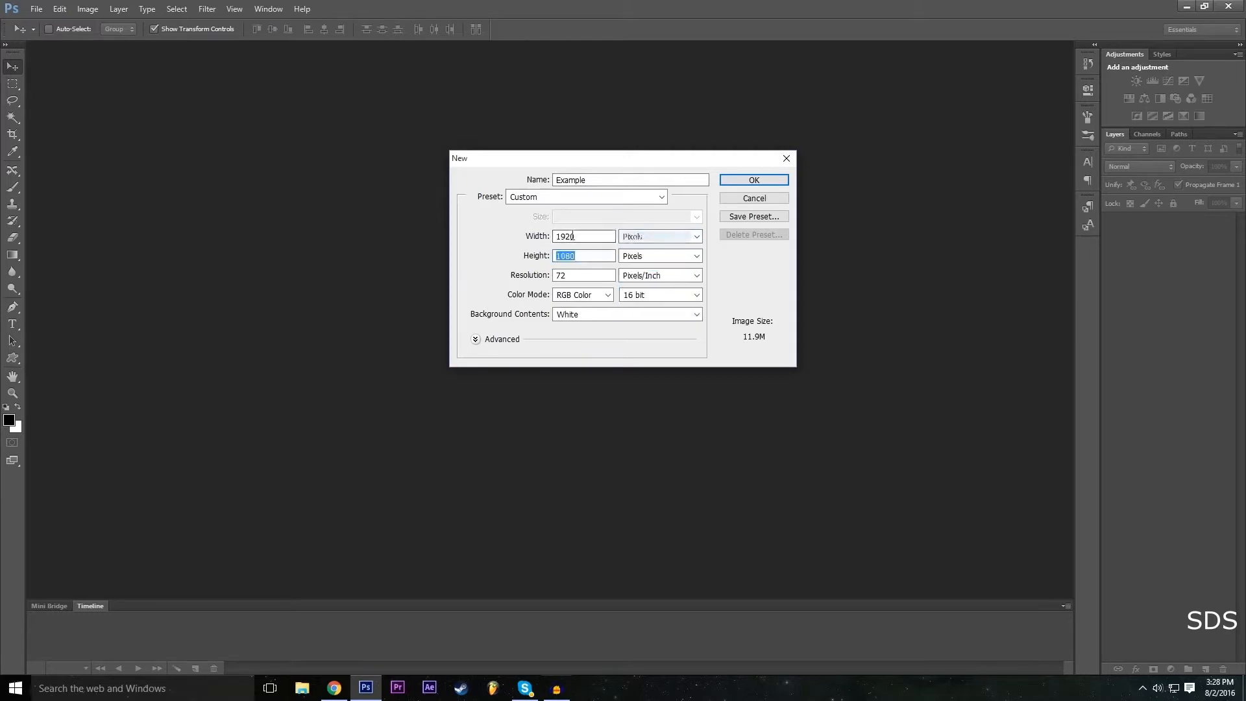
pyautogui.click(656, 238)
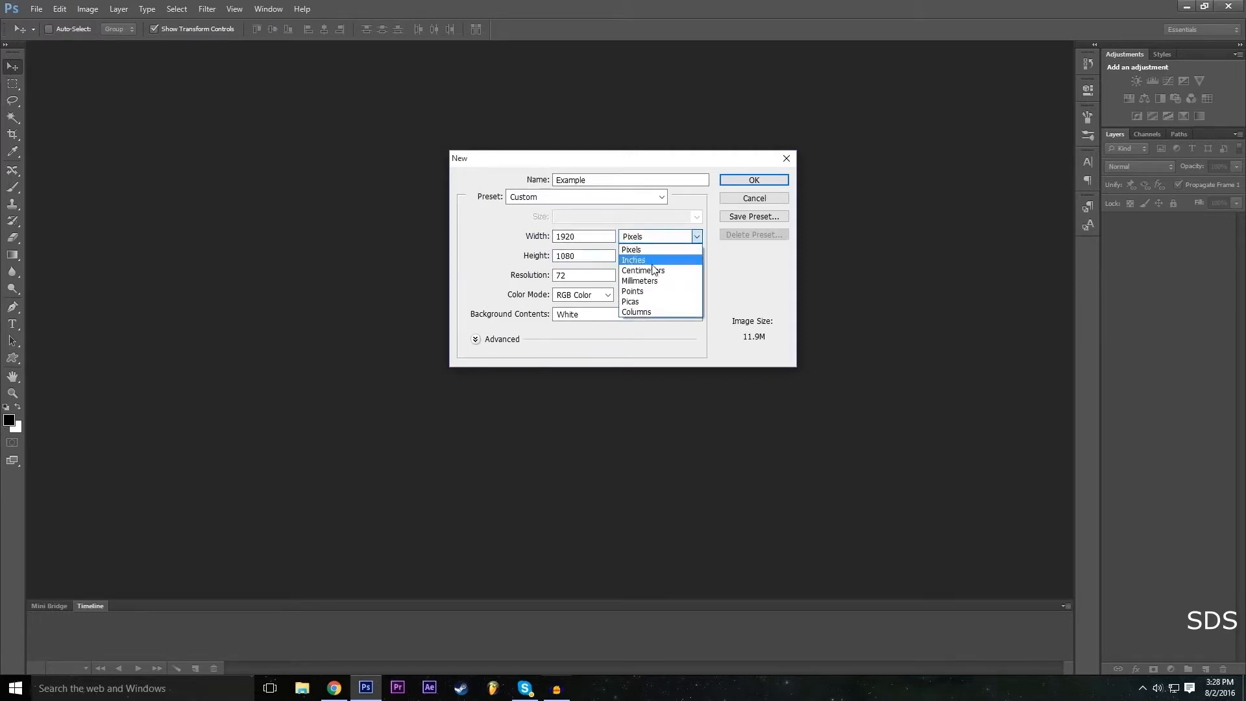
pyautogui.click(649, 249)
pyautogui.click(647, 256)
pyautogui.click(646, 257)
pyautogui.click(646, 256)
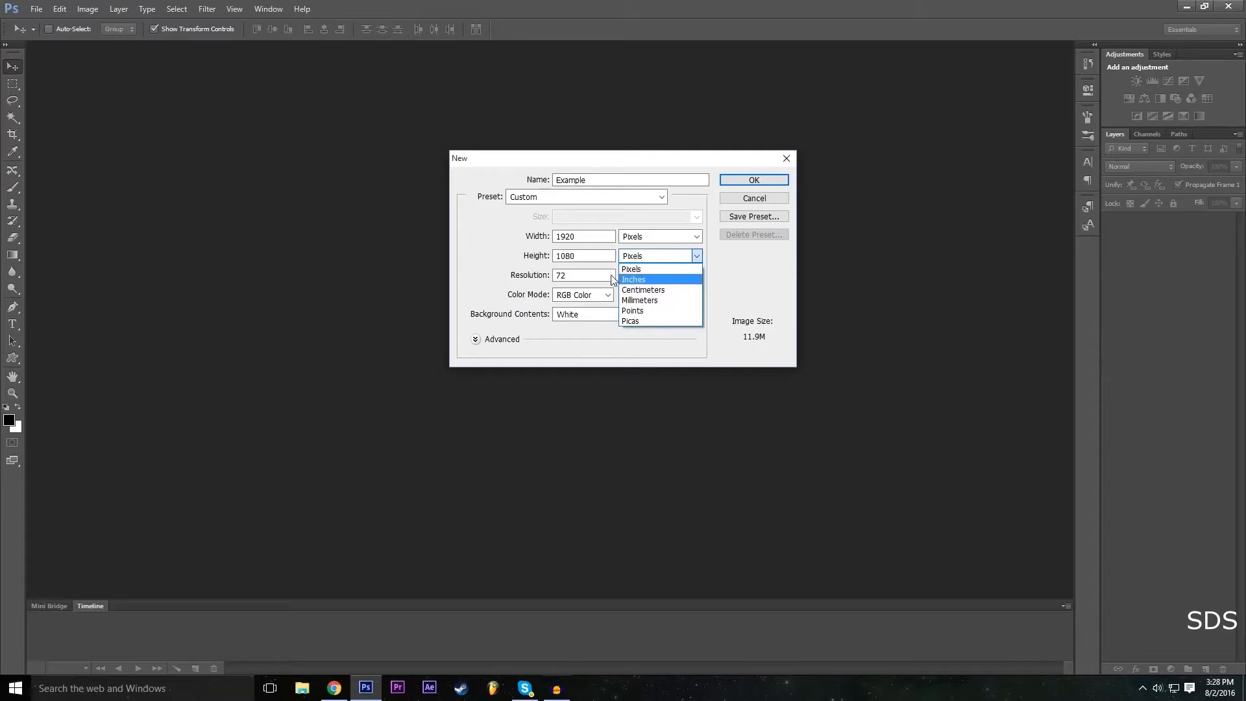
pyautogui.click(538, 263)
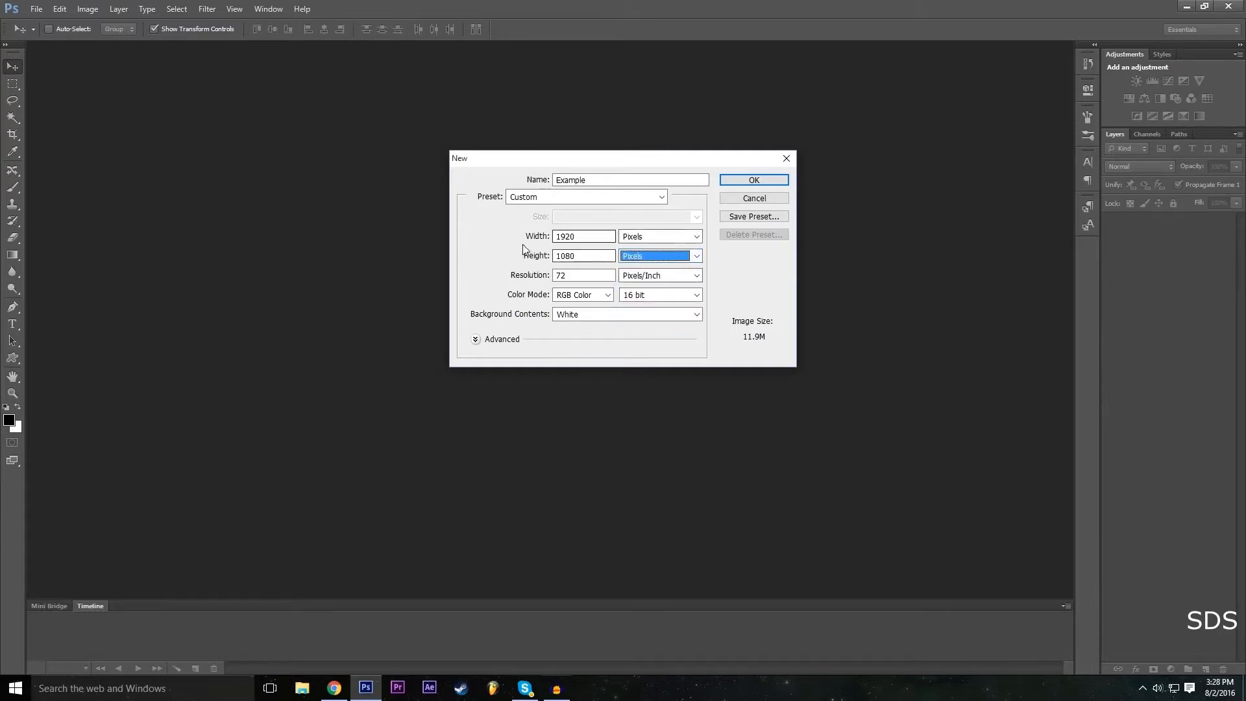
pyautogui.click(488, 247)
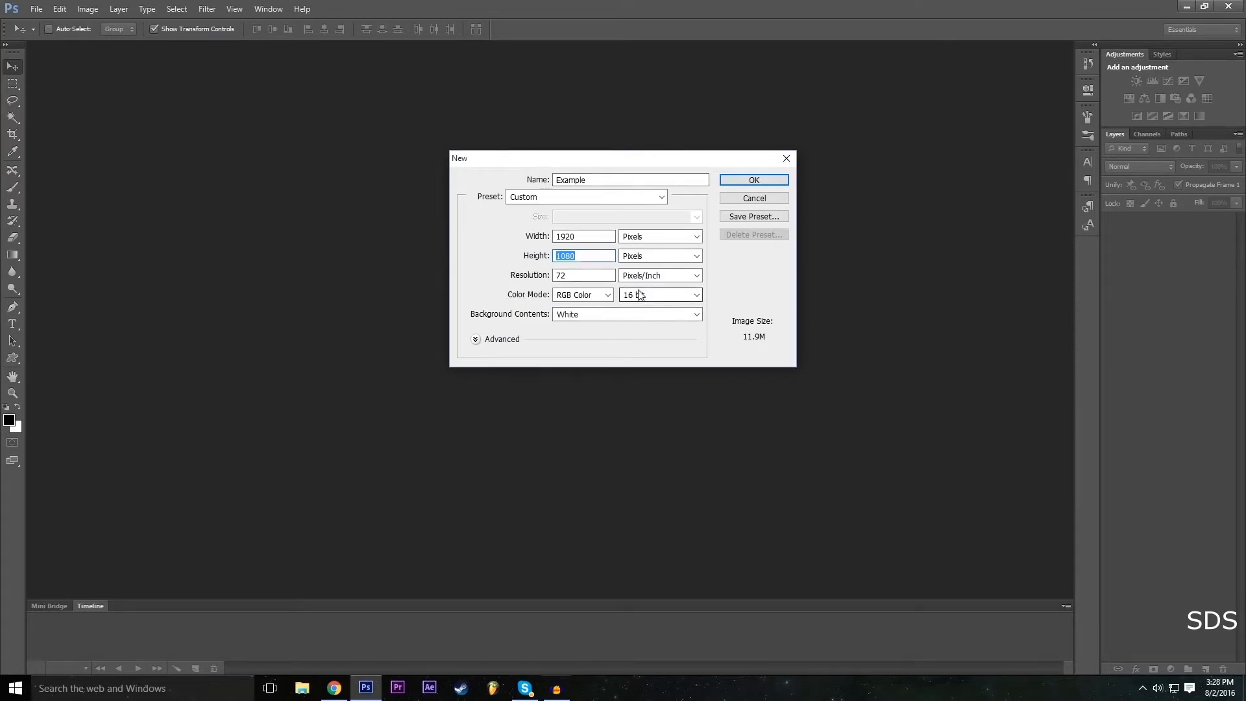
# Choose 16 bit as the colour depth and create the Example document.
pyautogui.click(696, 295)
pyautogui.click(660, 301)
pyautogui.click(661, 296)
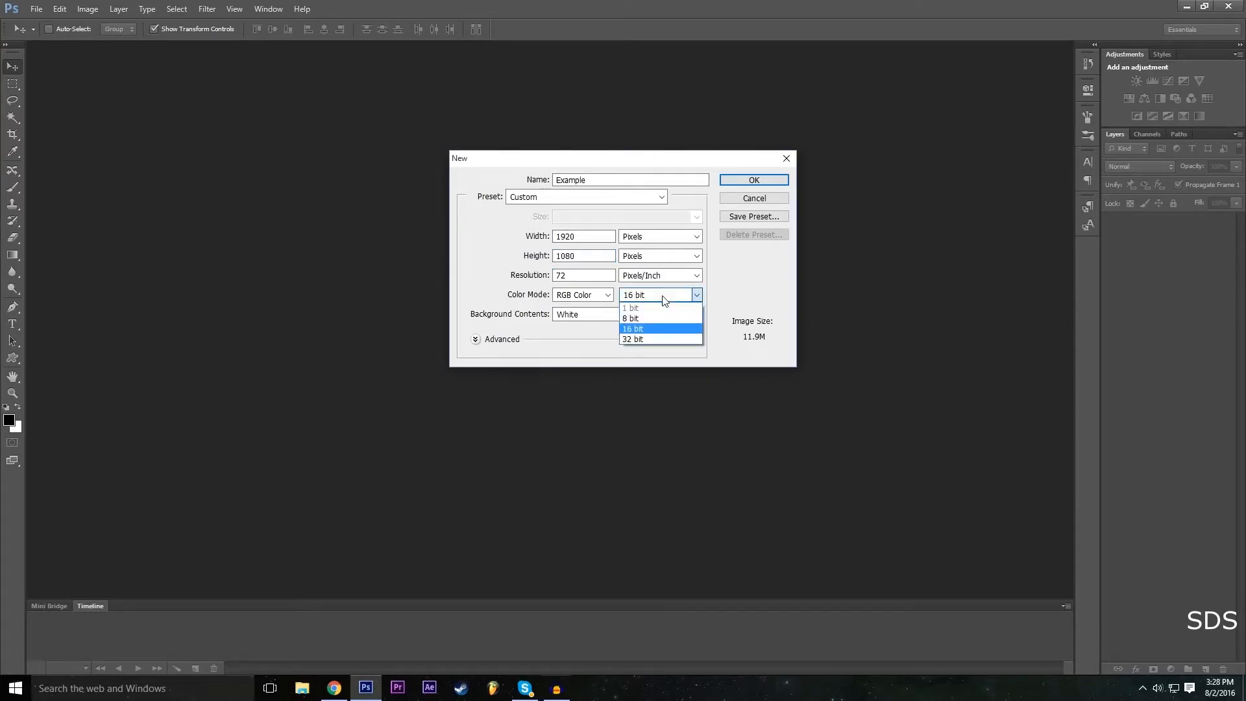
pyautogui.click(643, 325)
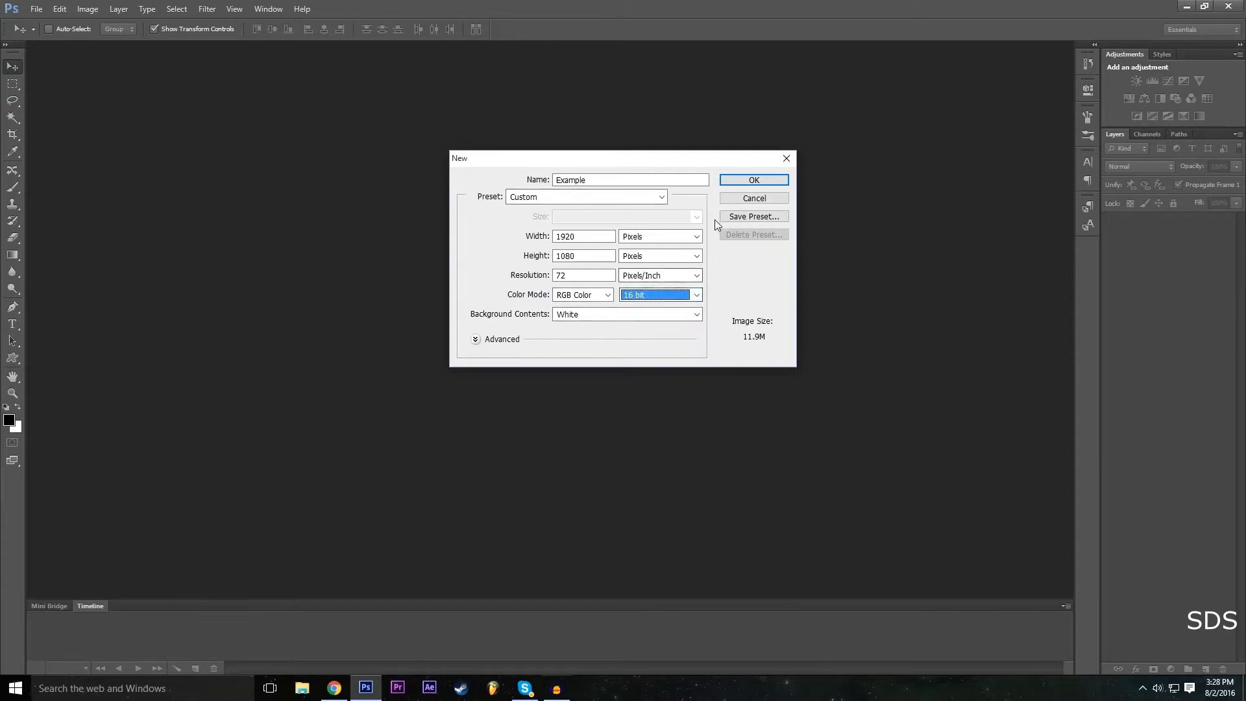
pyautogui.click(756, 183)
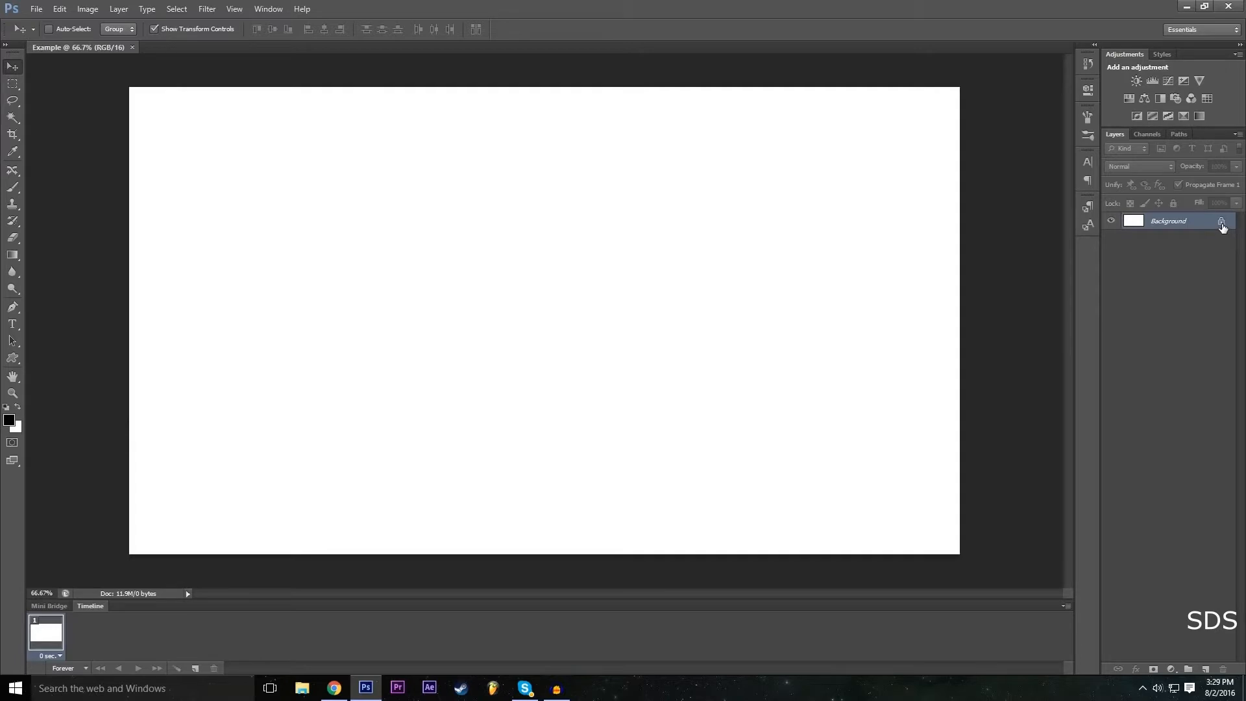
# Start converting the locked background into a regular layer and name it Background.
pyautogui.doubleClick(1220, 224)
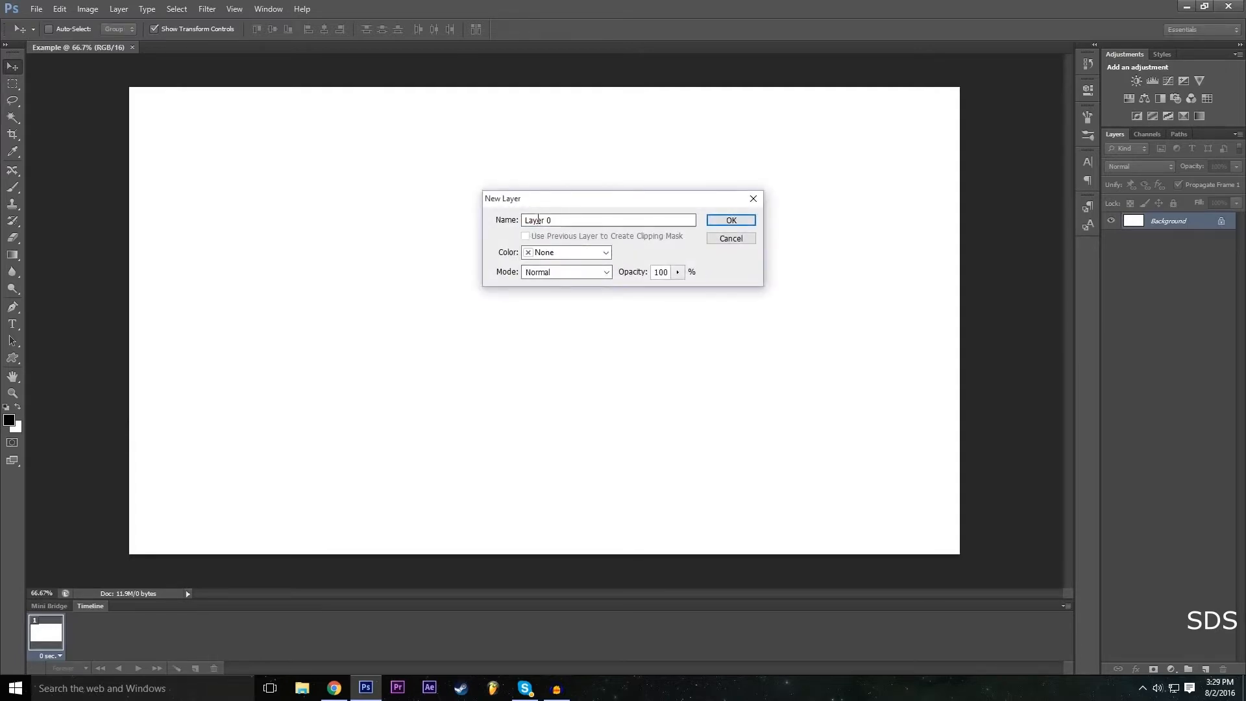
pyautogui.click(608, 221)
pyautogui.write('Background')
# Give the new layer the Red colour label and confirm its conversion.
pyautogui.click(599, 254)
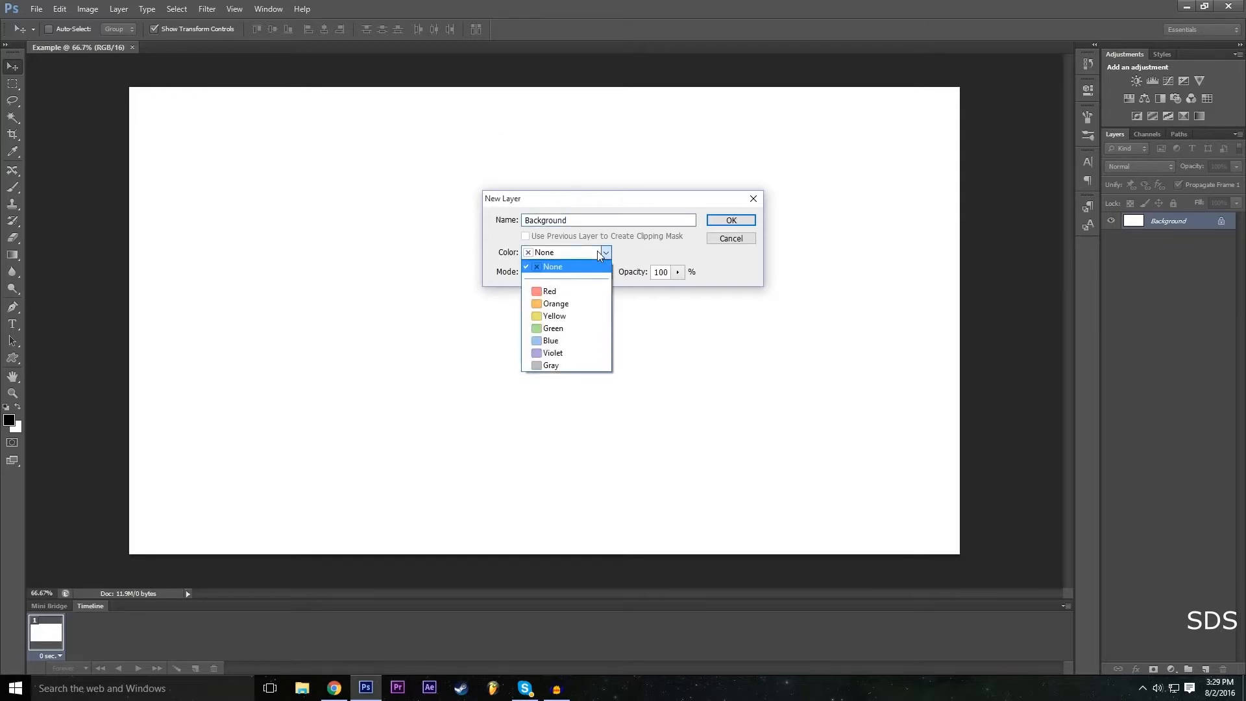
pyautogui.click(599, 253)
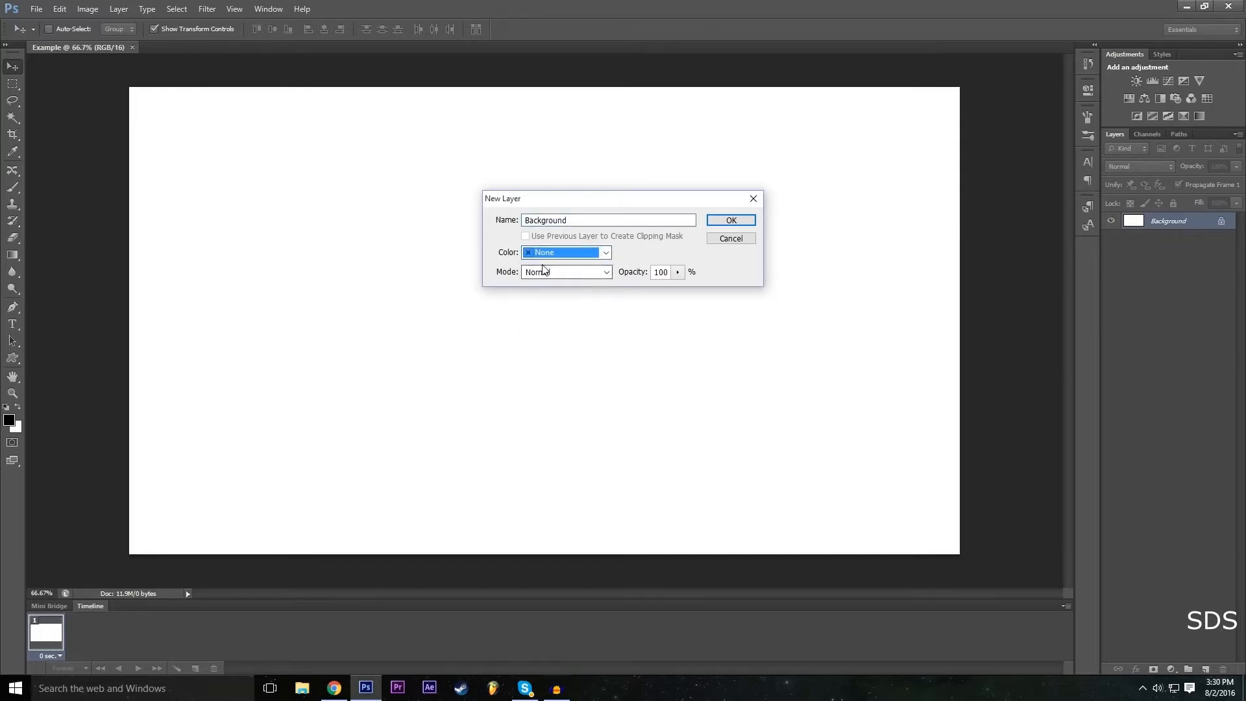
pyautogui.click(556, 254)
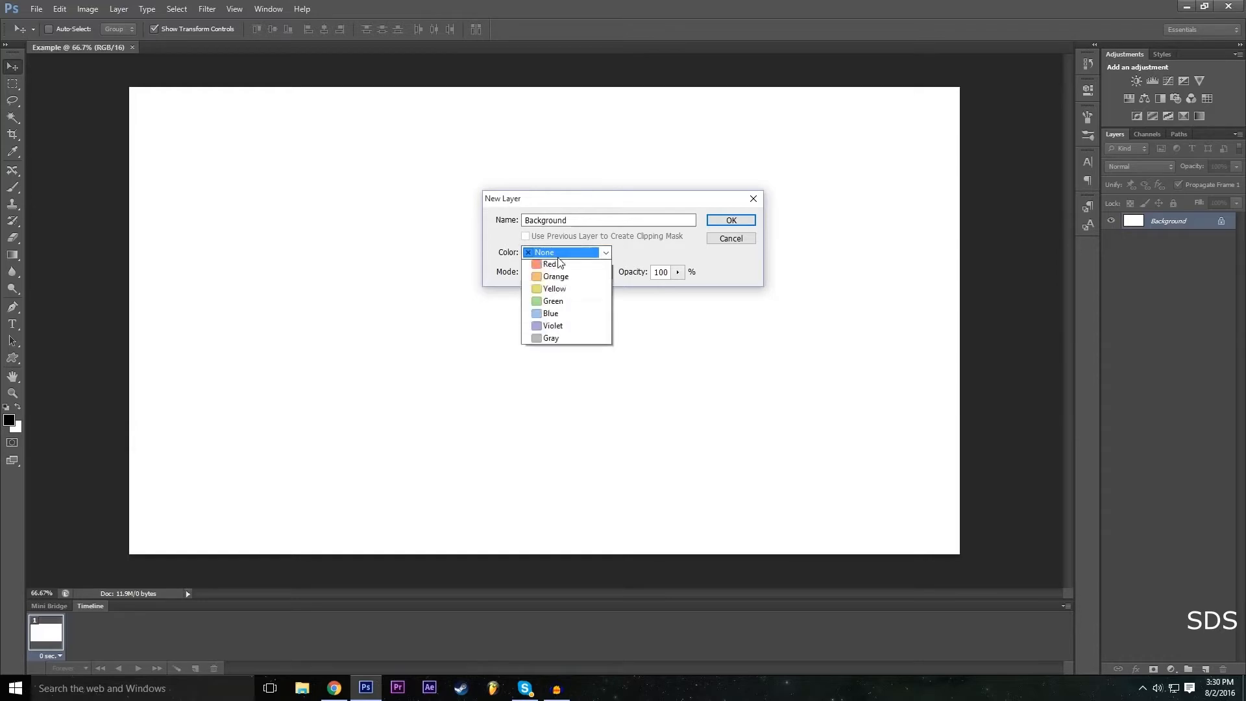
pyautogui.click(575, 303)
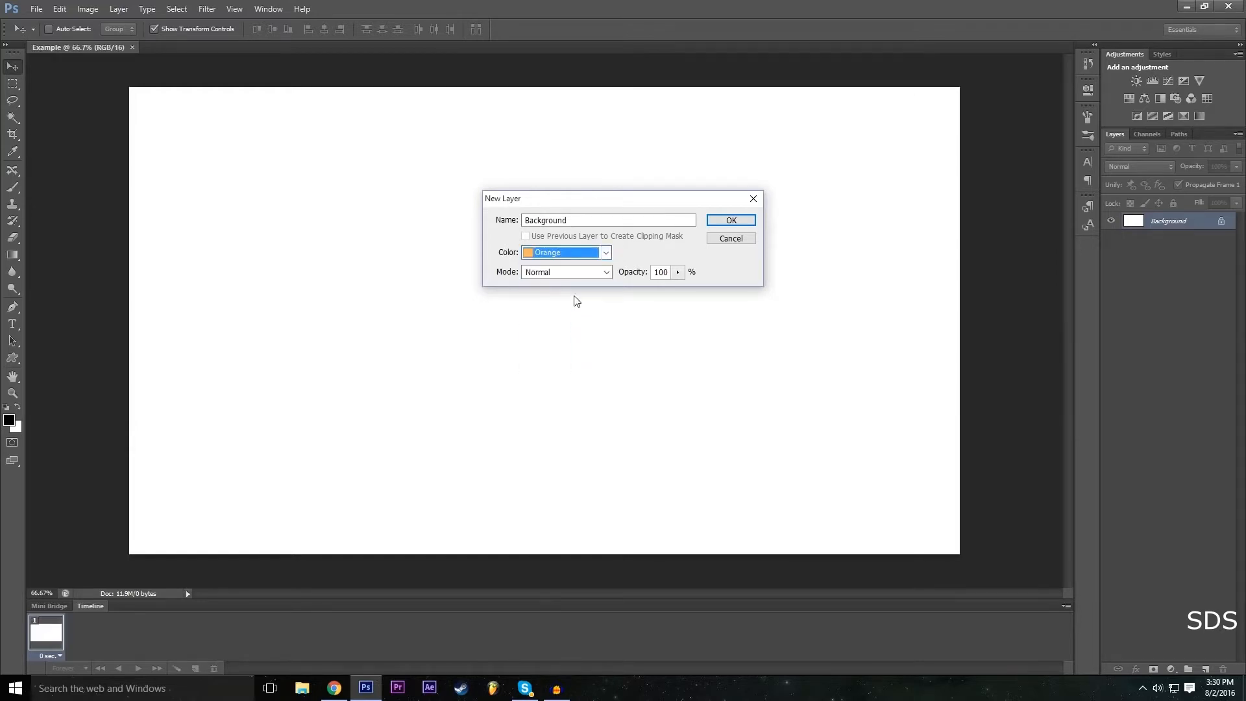
pyautogui.click(574, 253)
pyautogui.click(575, 303)
pyautogui.click(589, 254)
pyautogui.click(573, 292)
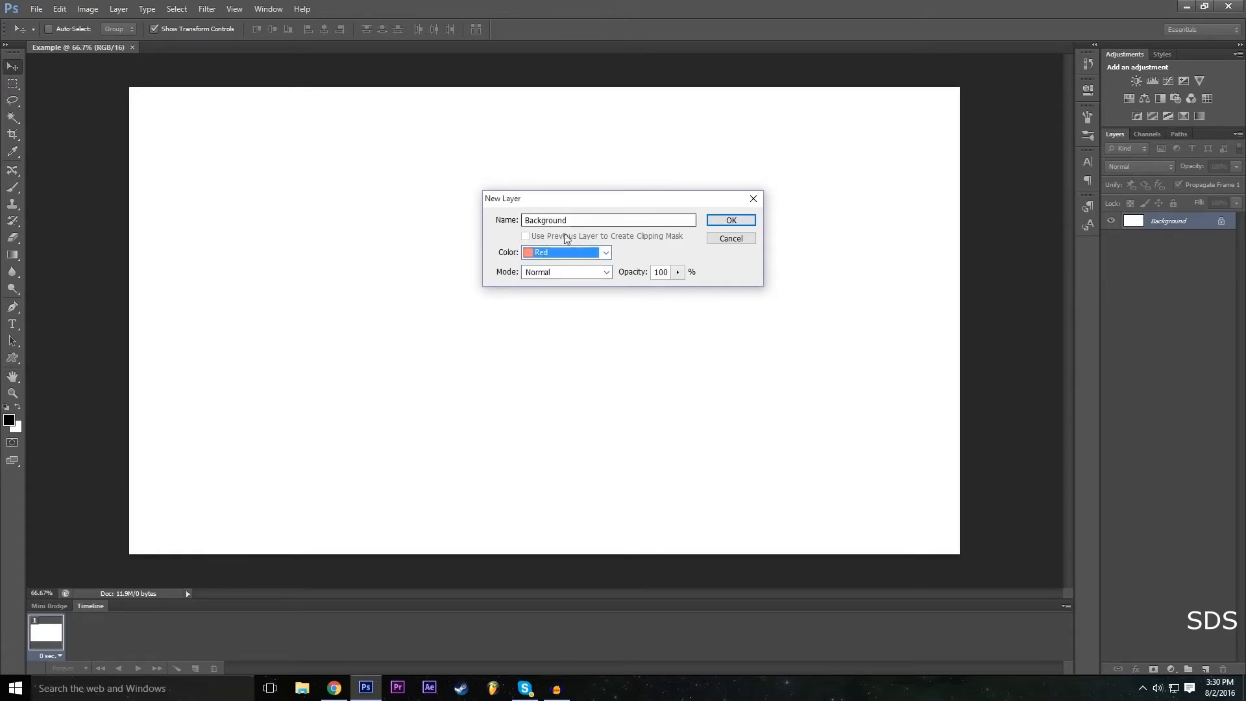
pyautogui.click(567, 259)
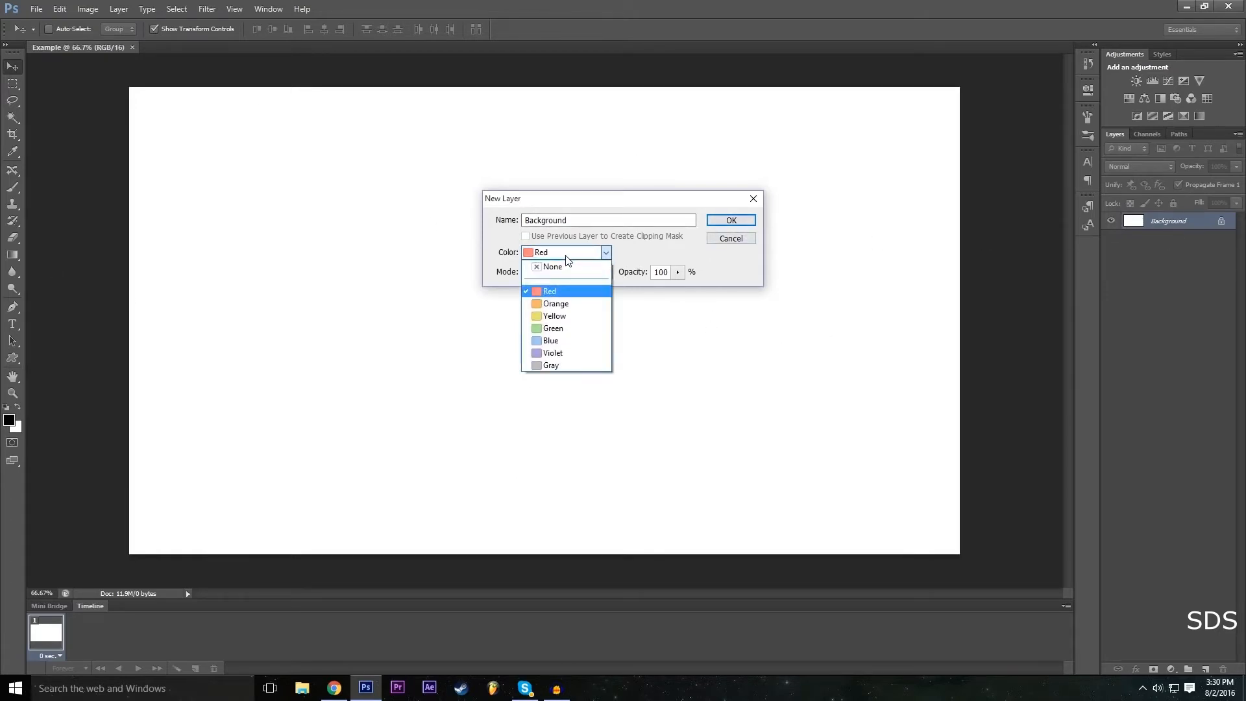
pyautogui.click(596, 257)
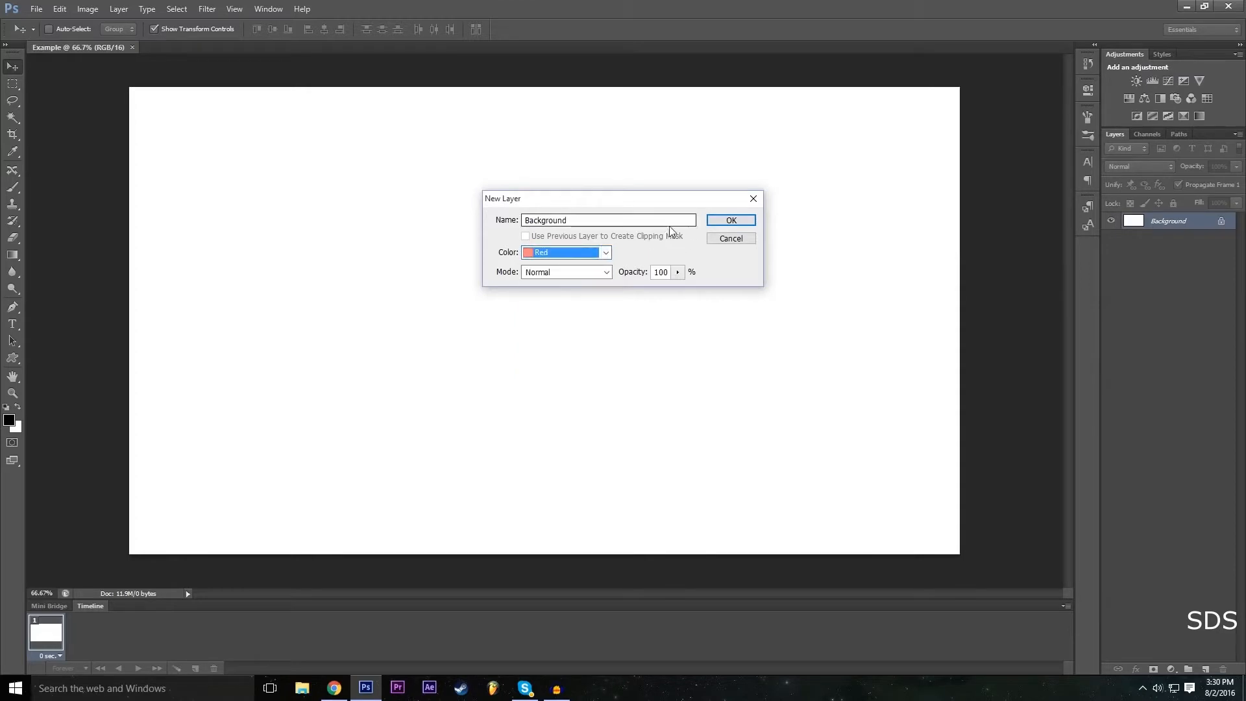
pyautogui.click(731, 221)
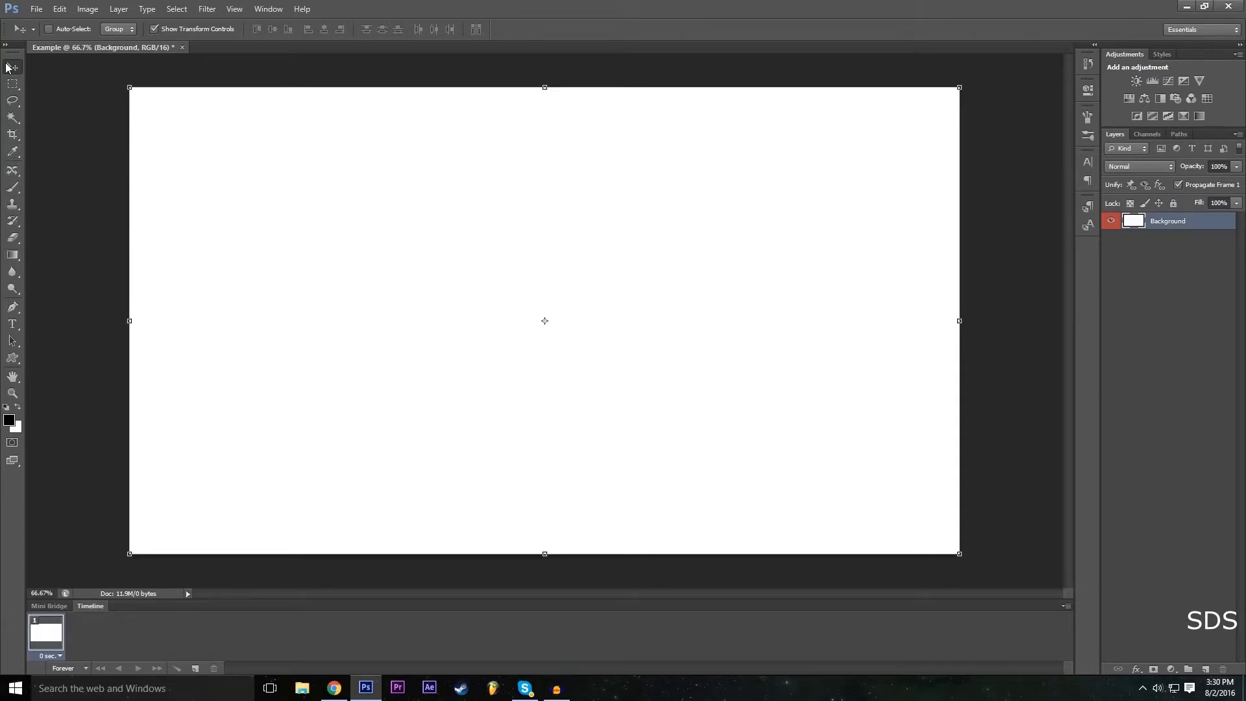
# Reselect the unlocked Background layer, move it freely around the canvas twice, and undo the moves.
pyautogui.click(1144, 284)
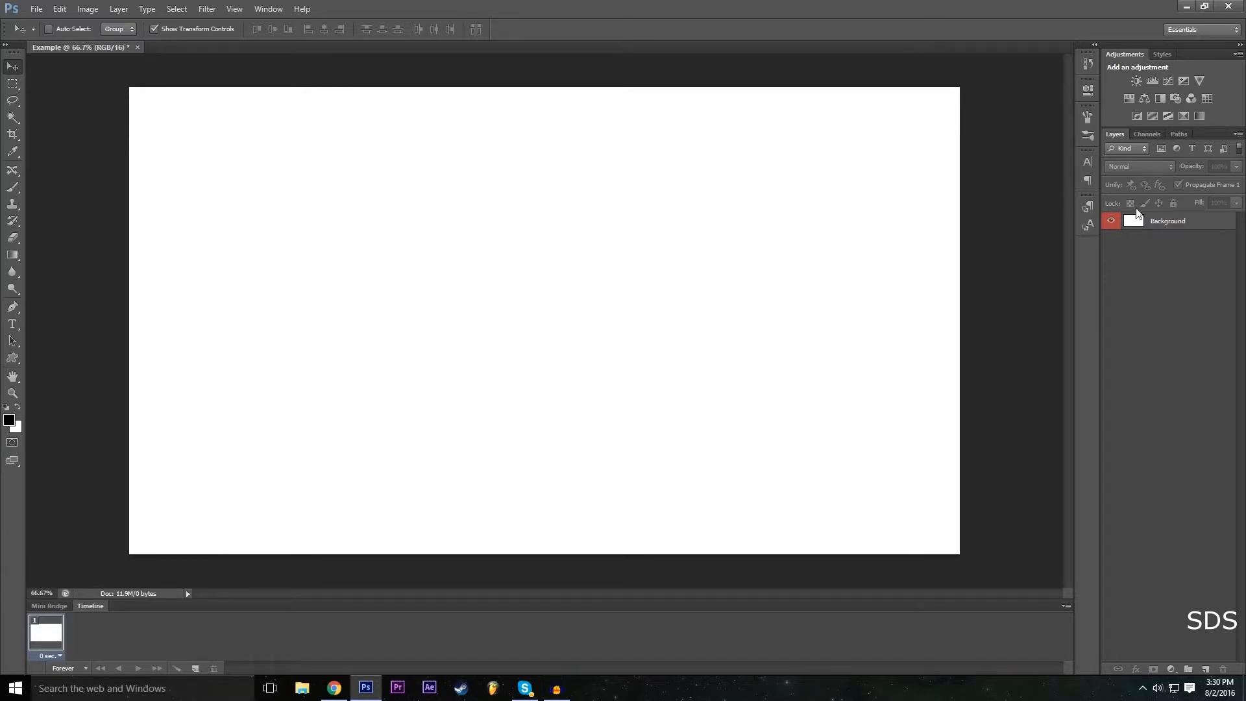
pyautogui.click(1177, 229)
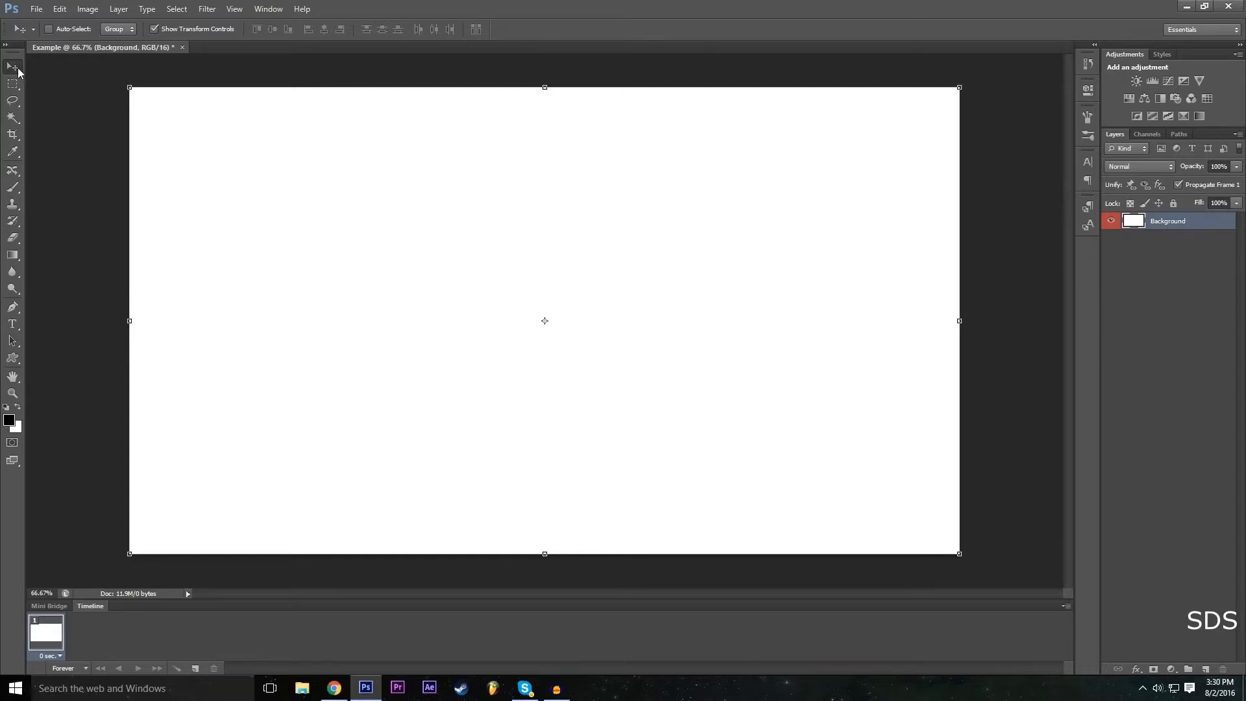
pyautogui.moveTo(358, 200); pyautogui.dragTo(293, 317)
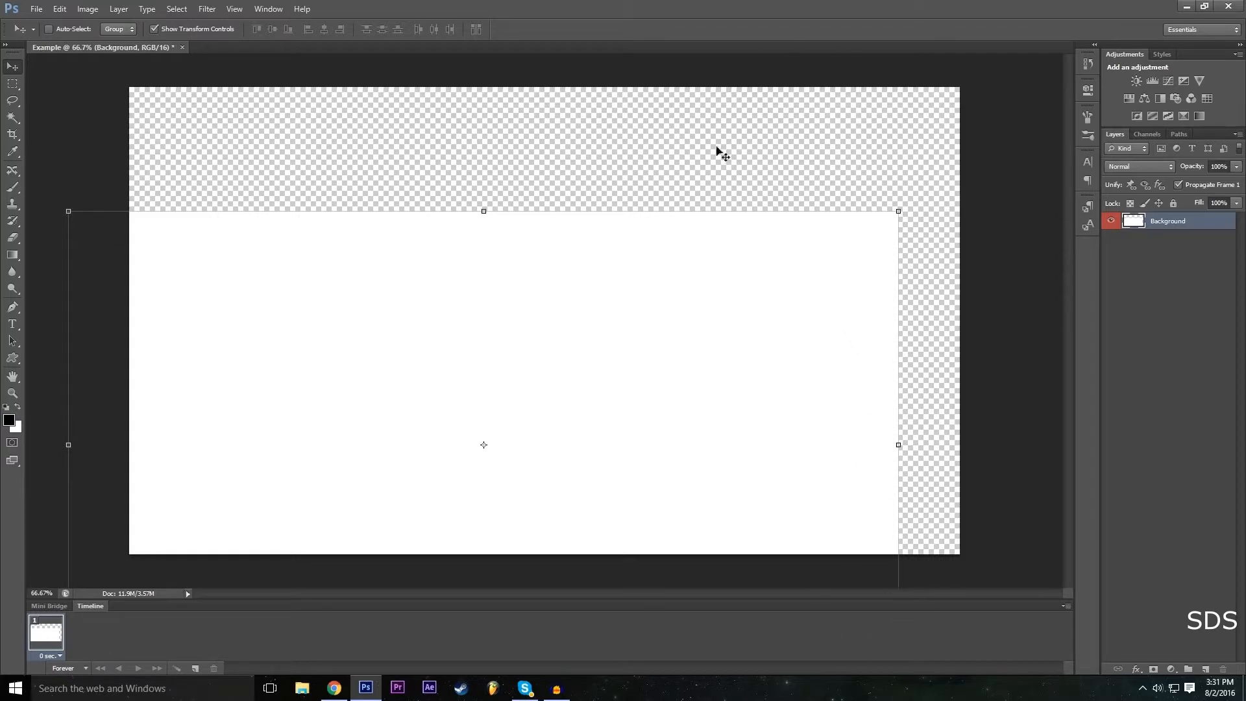
pyautogui.moveTo(679, 367); pyautogui.dragTo(796, 269)
pyautogui.click(59, 9)
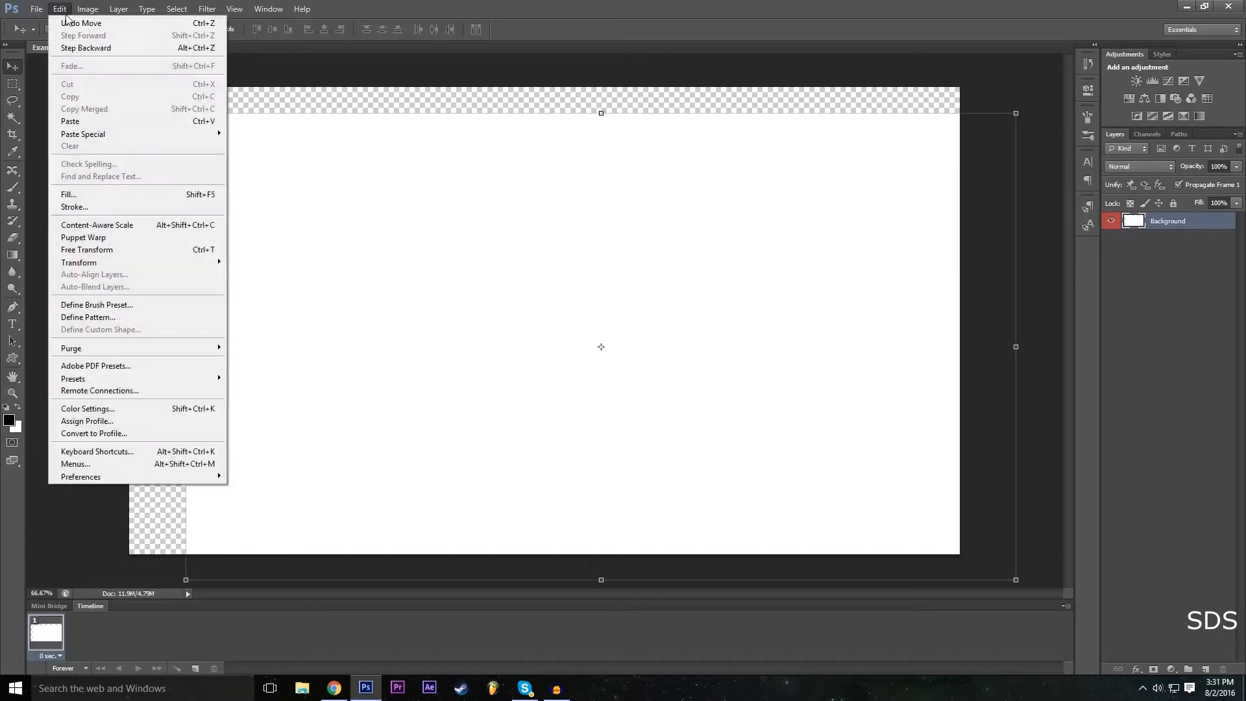
pyautogui.click(70, 21)
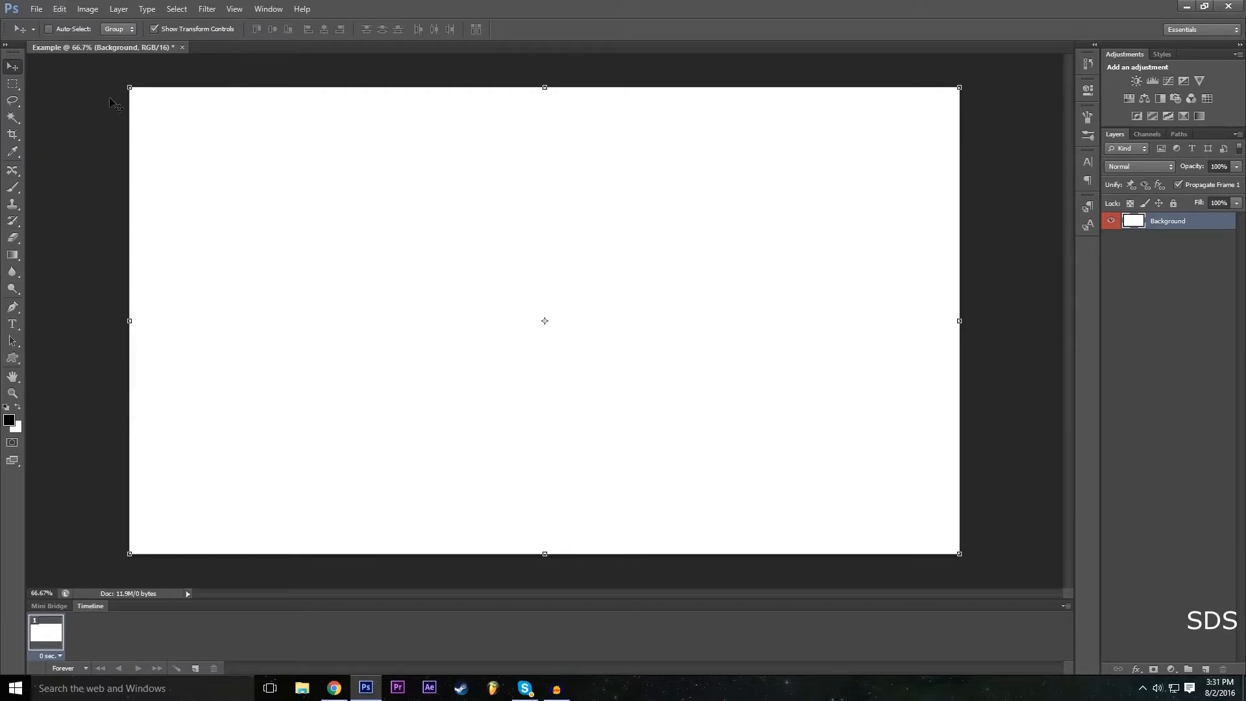
# Undo the unlocking of the Background layer and try to move the locked background.
pyautogui.hotkey('ctrl', 'z')
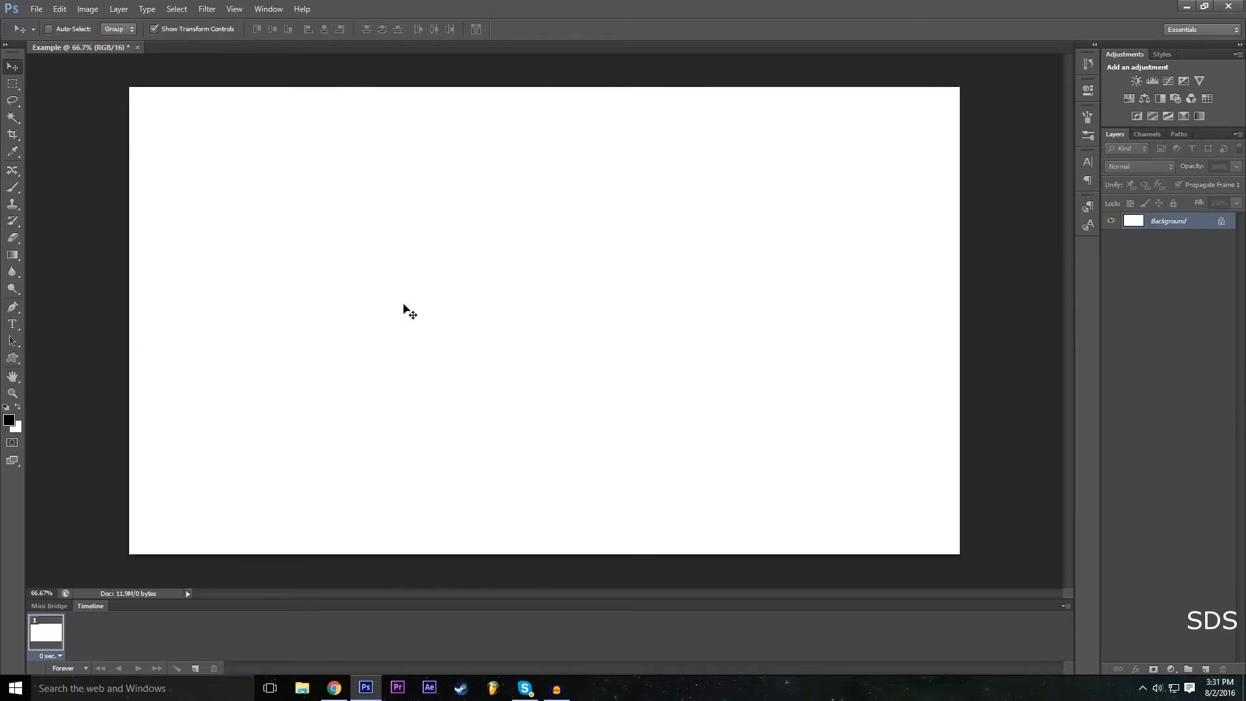
pyautogui.moveTo(340, 245); pyautogui.dragTo(297, 245)
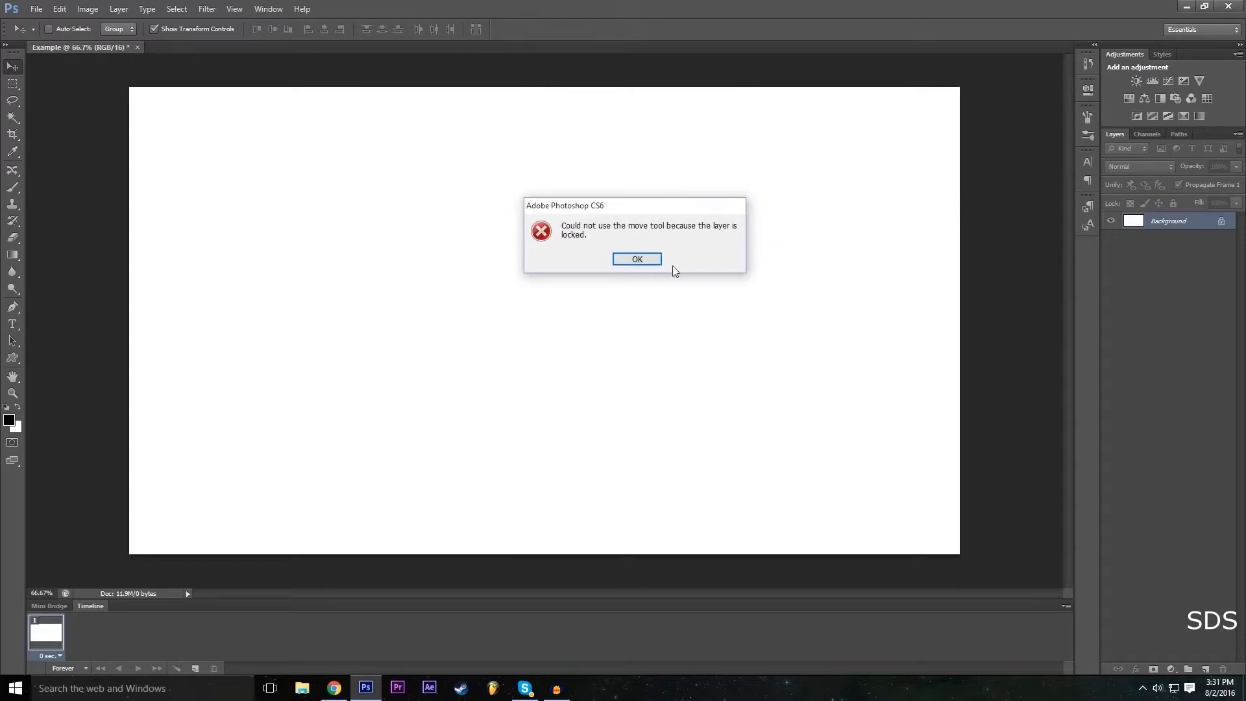
pyautogui.click(651, 259)
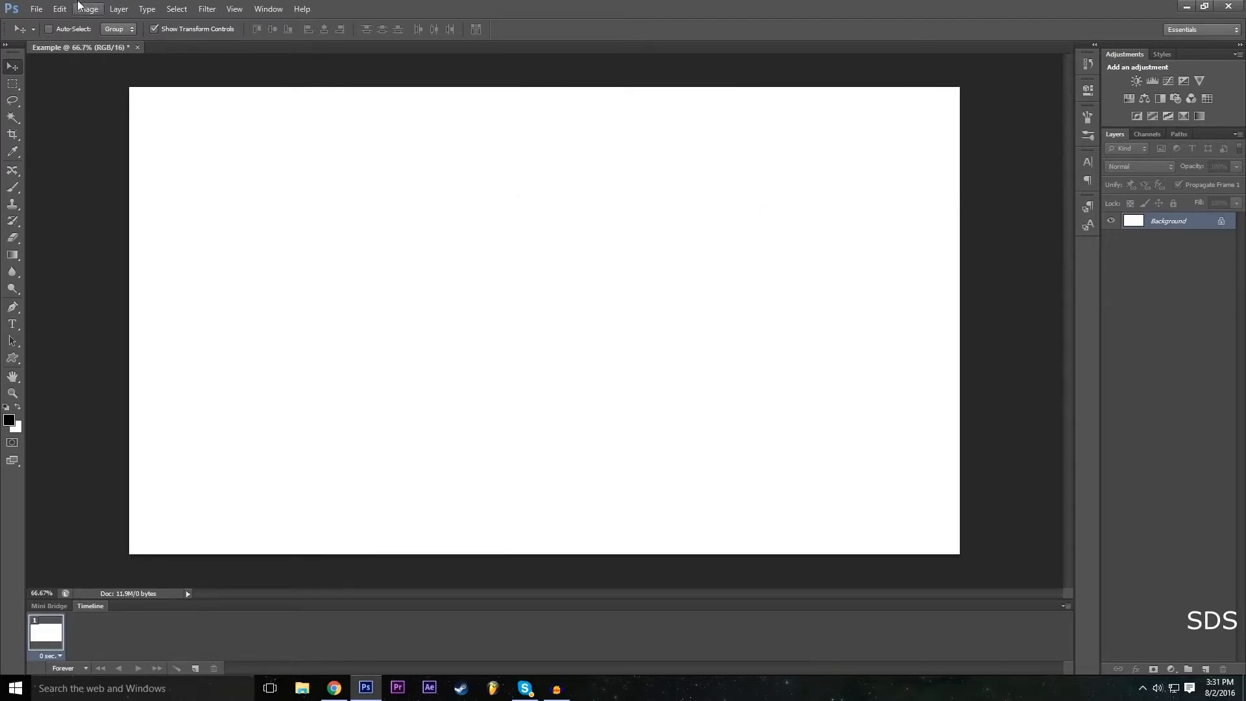
# Step forward in the history to restore the unlocked Background layer with its red label.
pyautogui.click(60, 9)
pyautogui.click(73, 38)
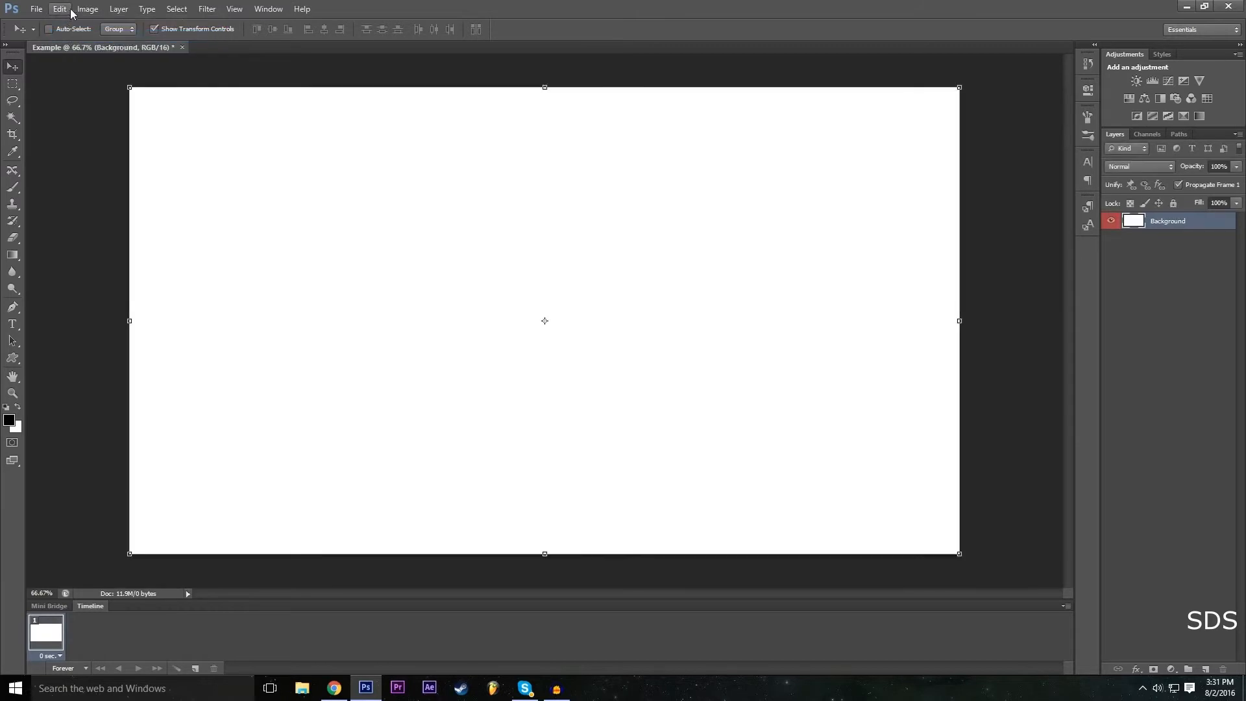
pyautogui.hotkey('ctrl', 'z')
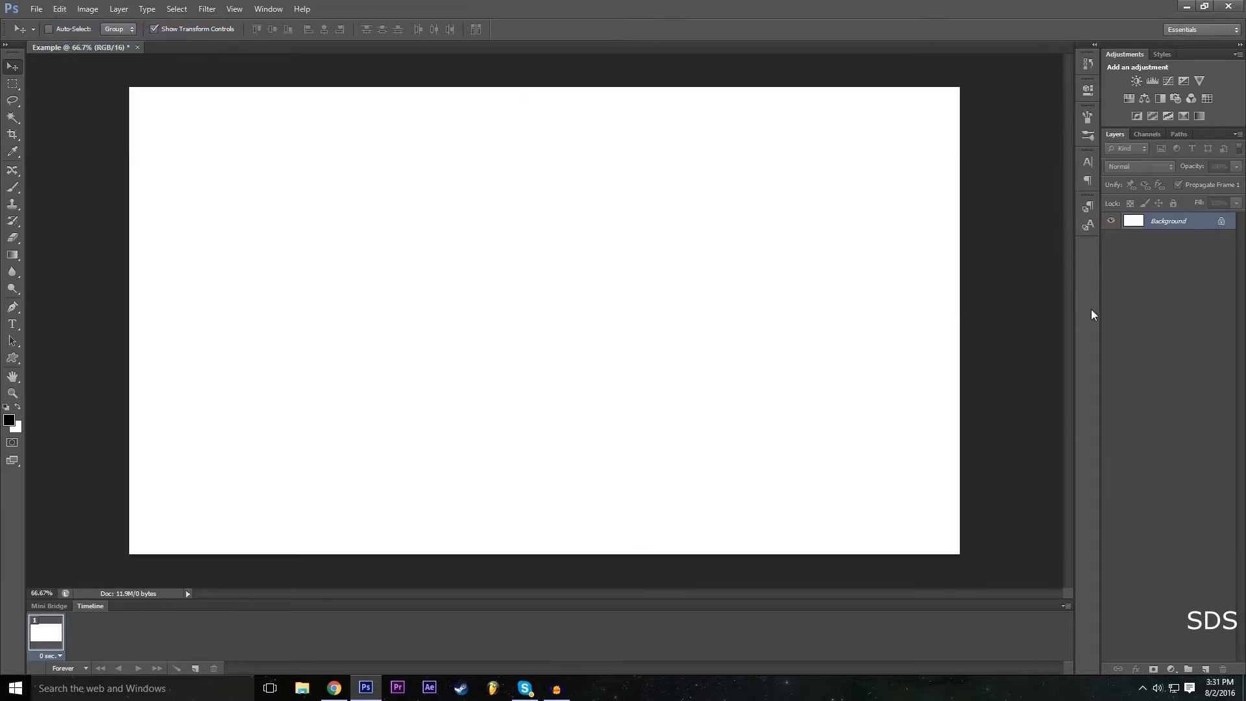
pyautogui.click(71, 8)
pyautogui.click(69, 37)
pyautogui.click(64, 6)
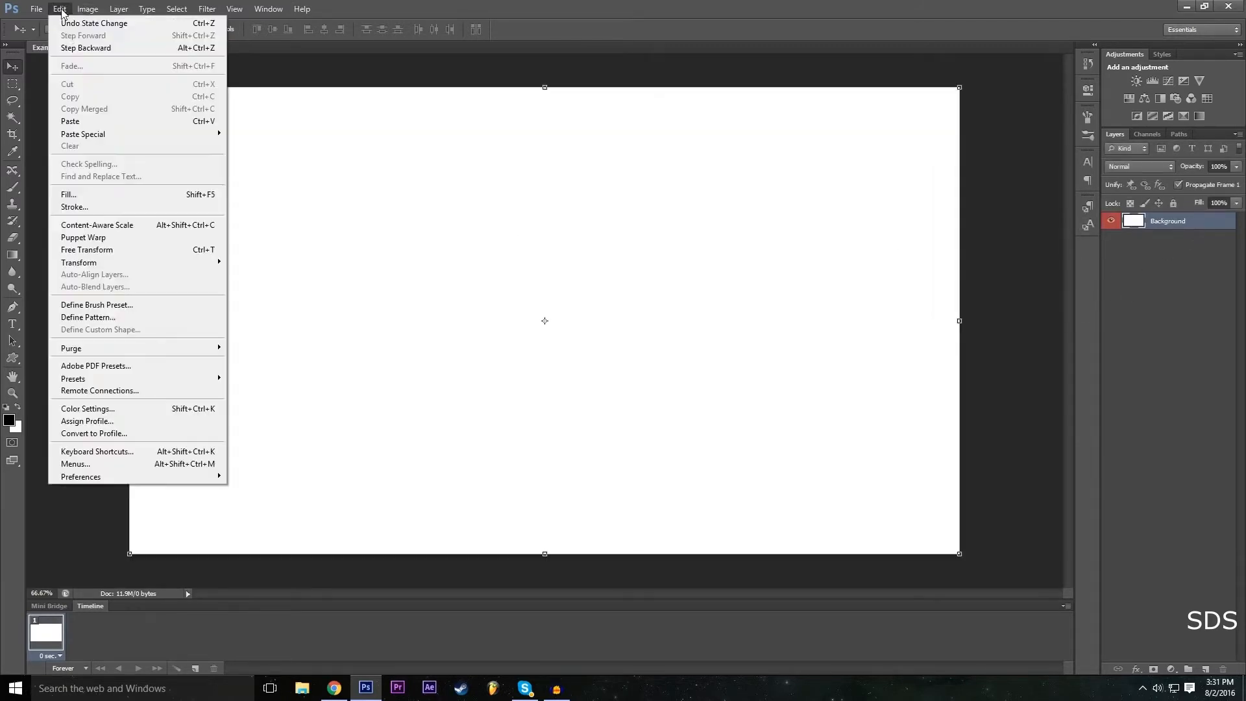
pyautogui.click(62, 7)
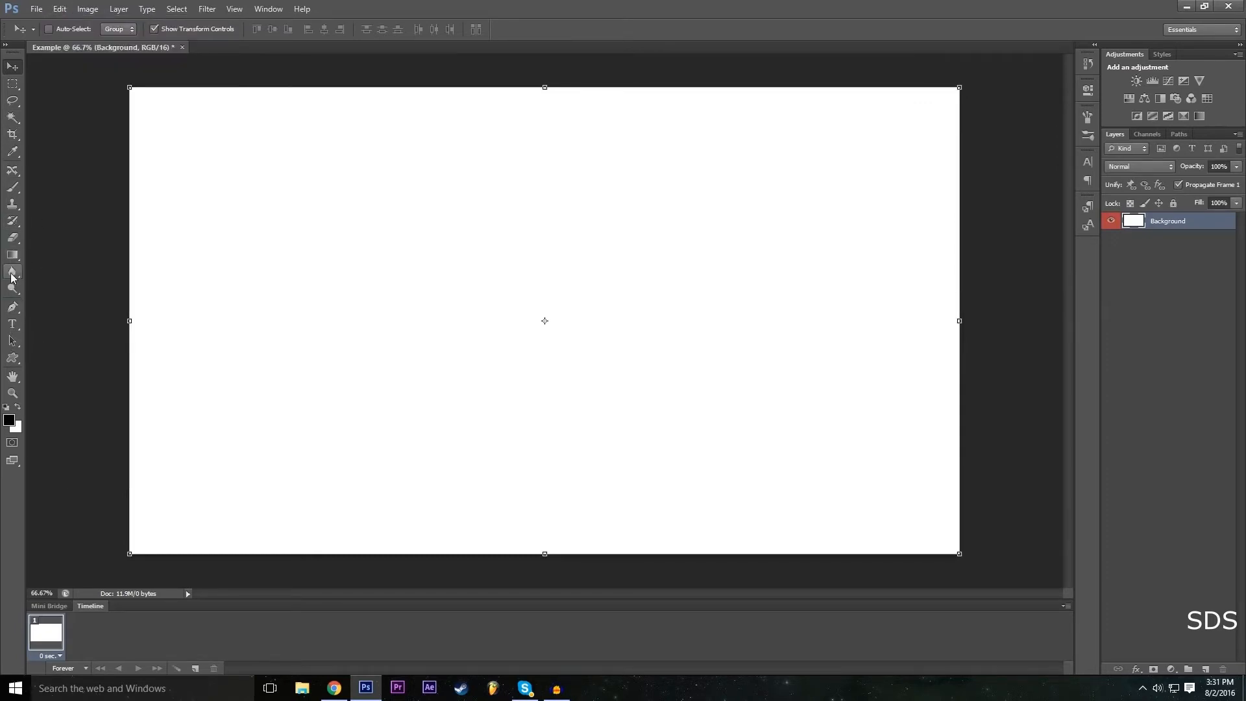
# Paint two long looping black freehand strokes across the Background layer with the Brush tool.
pyautogui.click(13, 187)
pyautogui.moveTo(298, 266)
pyautogui.mouseDown()
pyautogui.moveTo(506, 350)
pyautogui.moveTo(748, 268)
pyautogui.mouseUp()
pyautogui.moveTo(681, 191)
pyautogui.mouseDown()
pyautogui.moveTo(959, 84)
pyautogui.moveTo(834, 363)
pyautogui.moveTo(363, 493)
pyautogui.mouseUp()
# Undo and redo the second brush stroke repeatedly, ending with the stroke restored.
pyautogui.hotkey('ctrl', 'z')
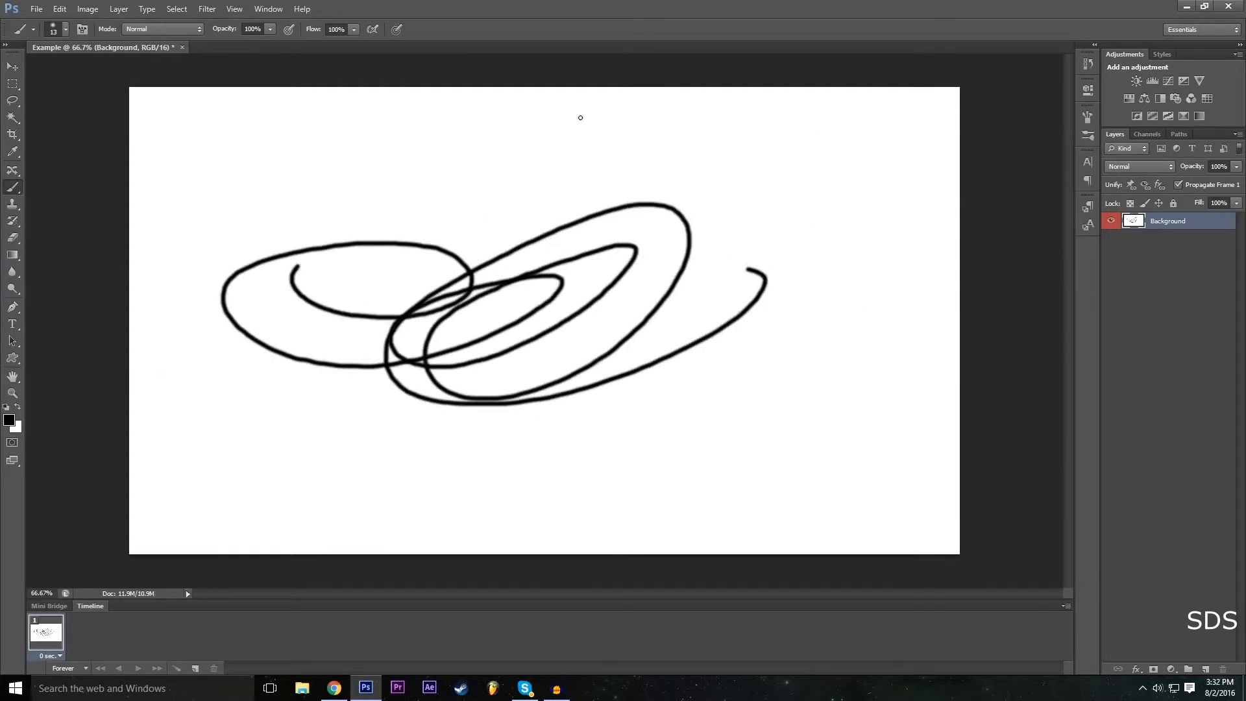
pyautogui.hotkey('ctrl', 'z')
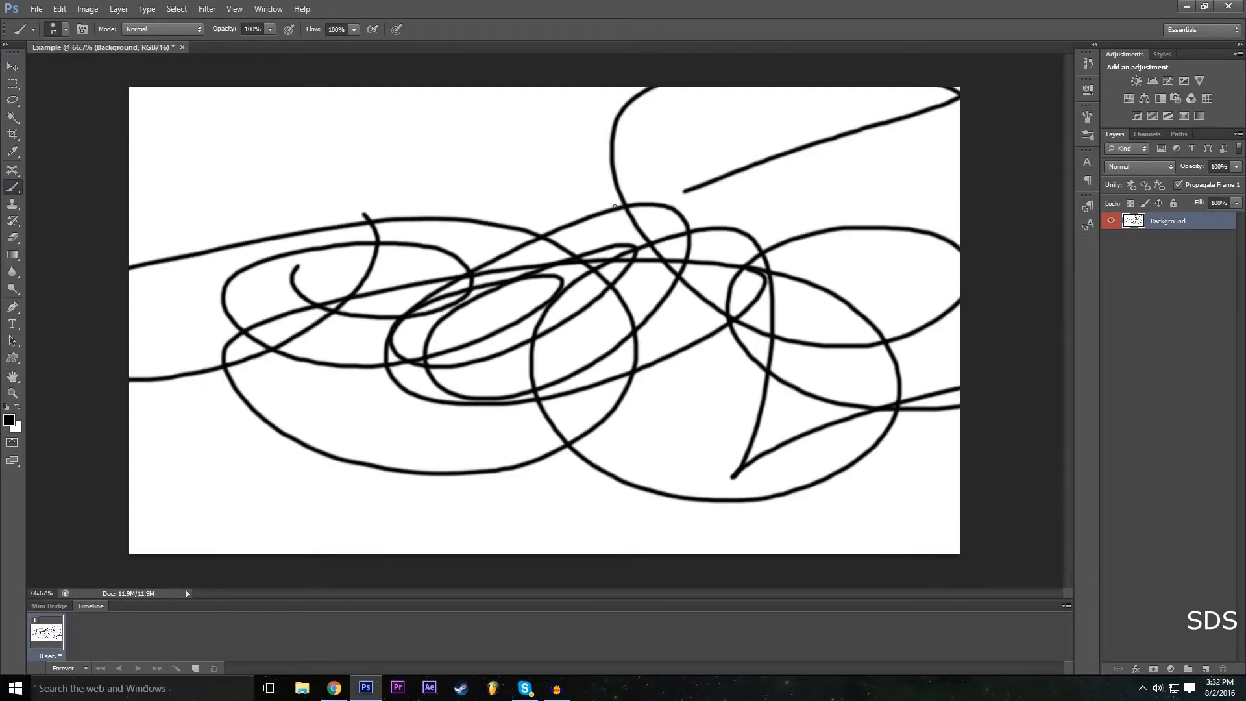
pyautogui.hotkey('ctrl', 'z')
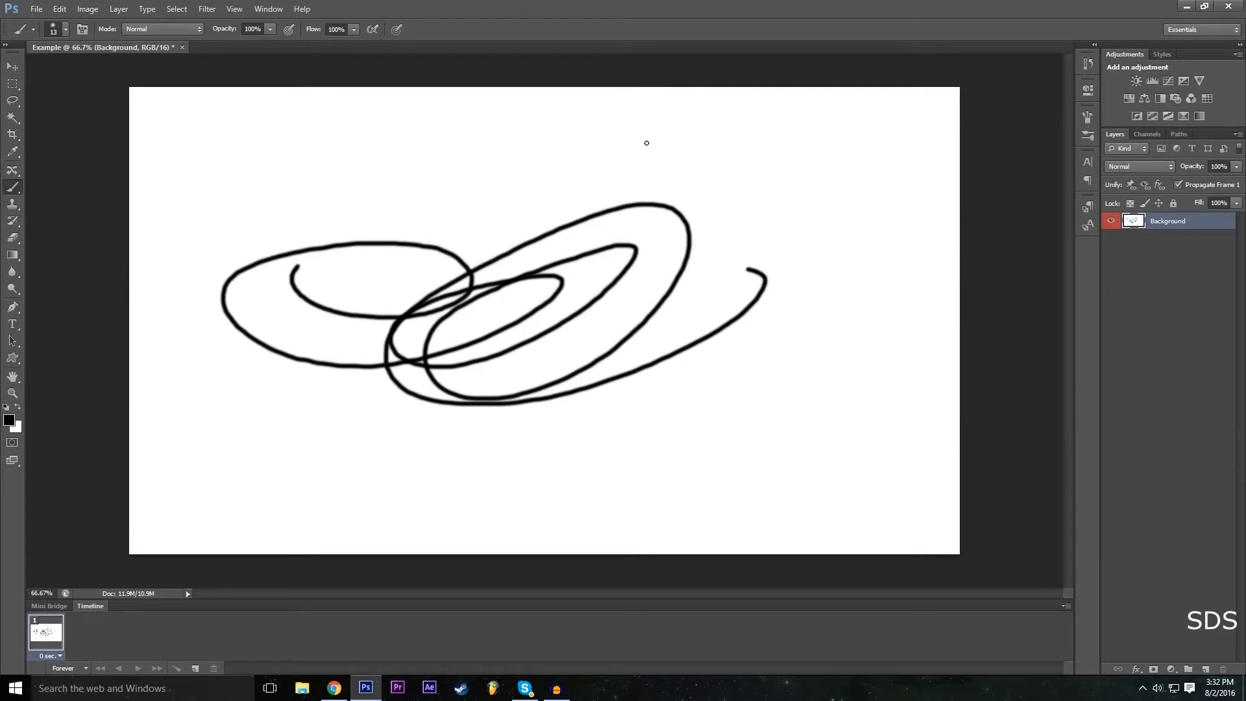
pyautogui.hotkey('ctrl', 'z')
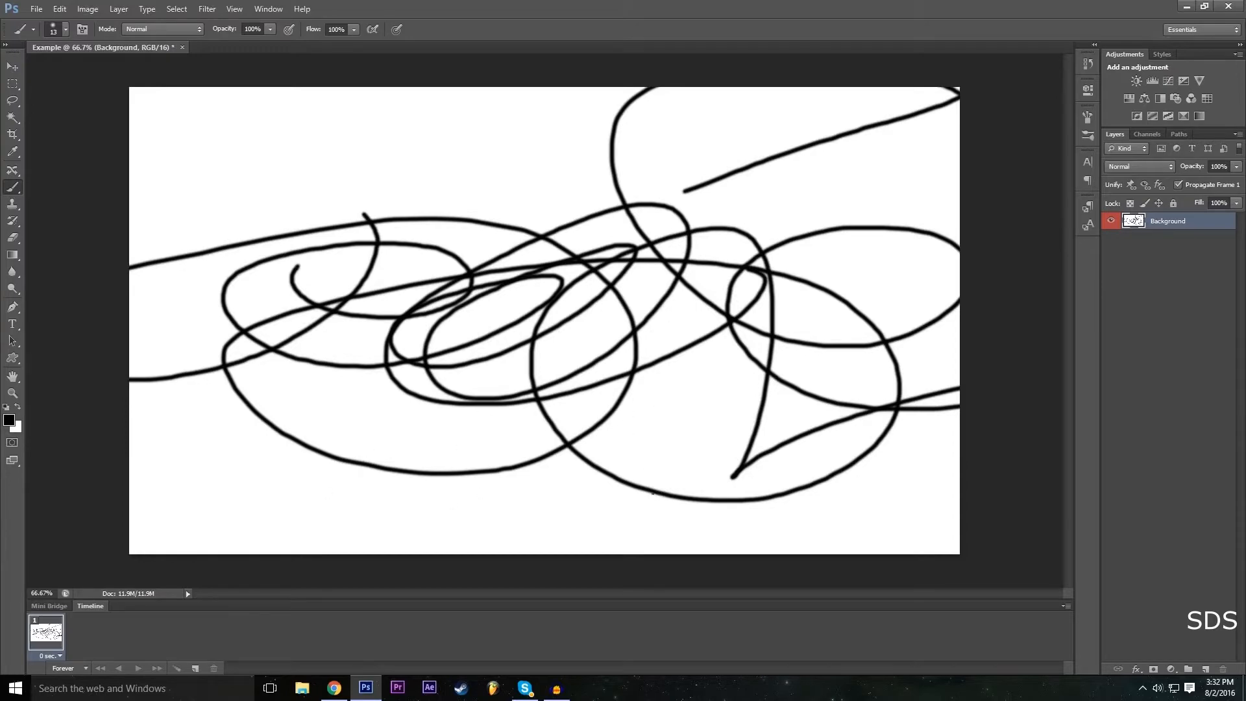
# Step backward in the history until both black brush strokes are removed from the Background layer.
pyautogui.hotkey('ctrl', 'alt', 'z')
pyautogui.click(61, 10)
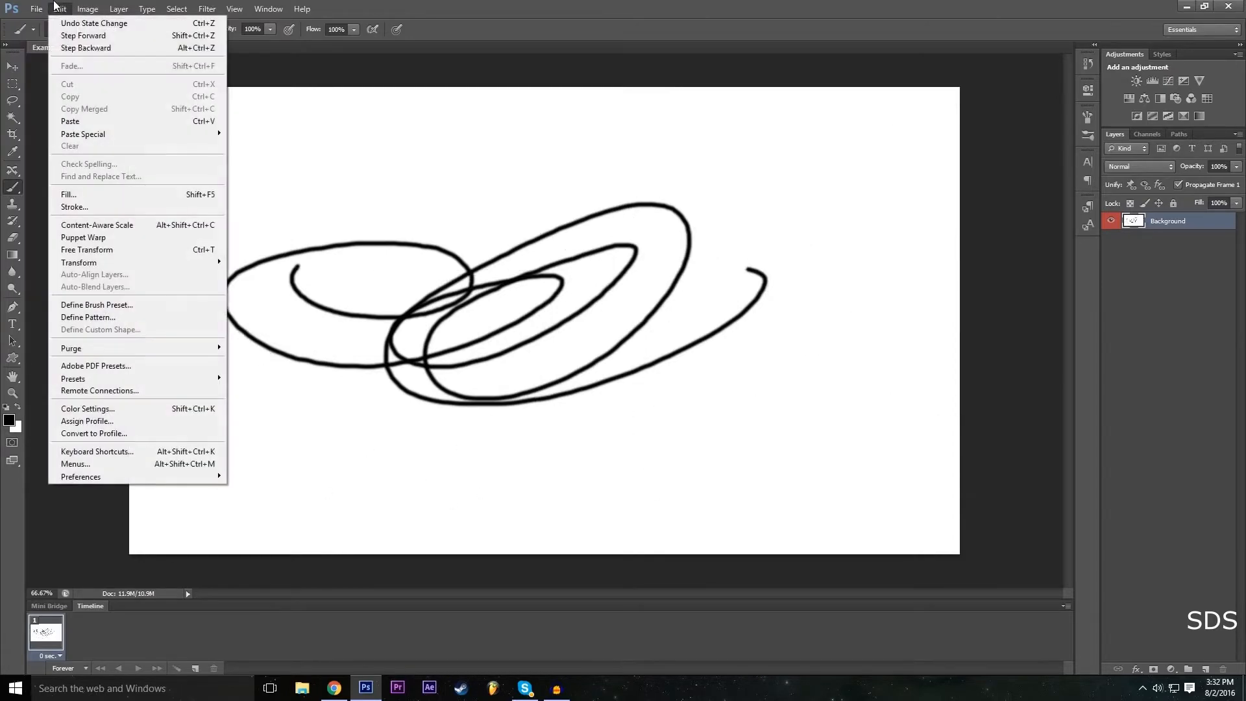
pyautogui.click(67, 48)
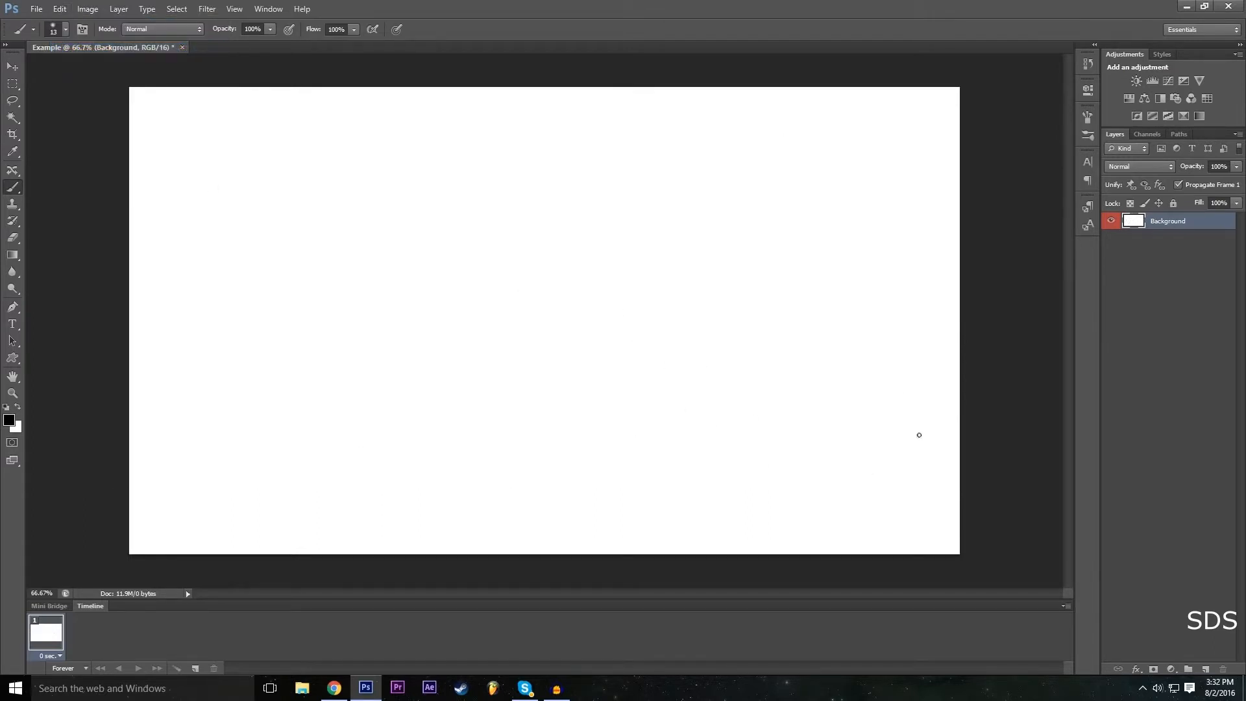
# Deselect the Background layer, try to move it with the Move tool, and dismiss the resulting error message.
pyautogui.click(12, 66)
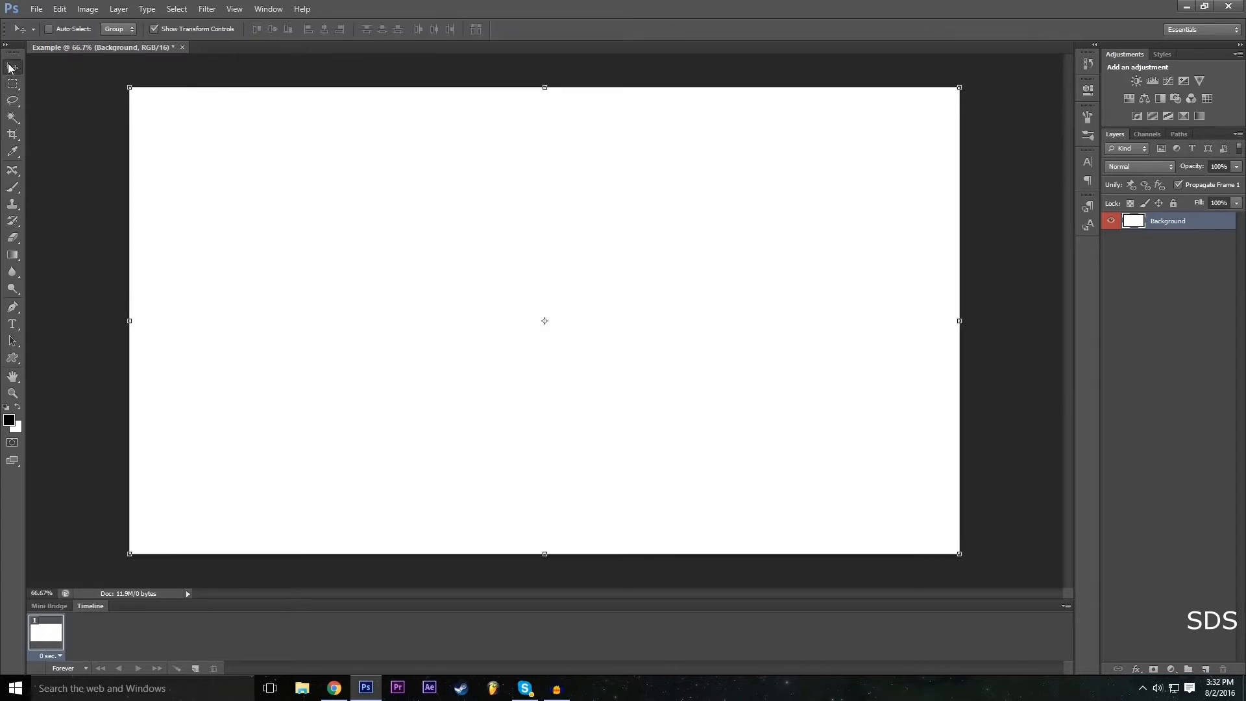
pyautogui.click(1192, 239)
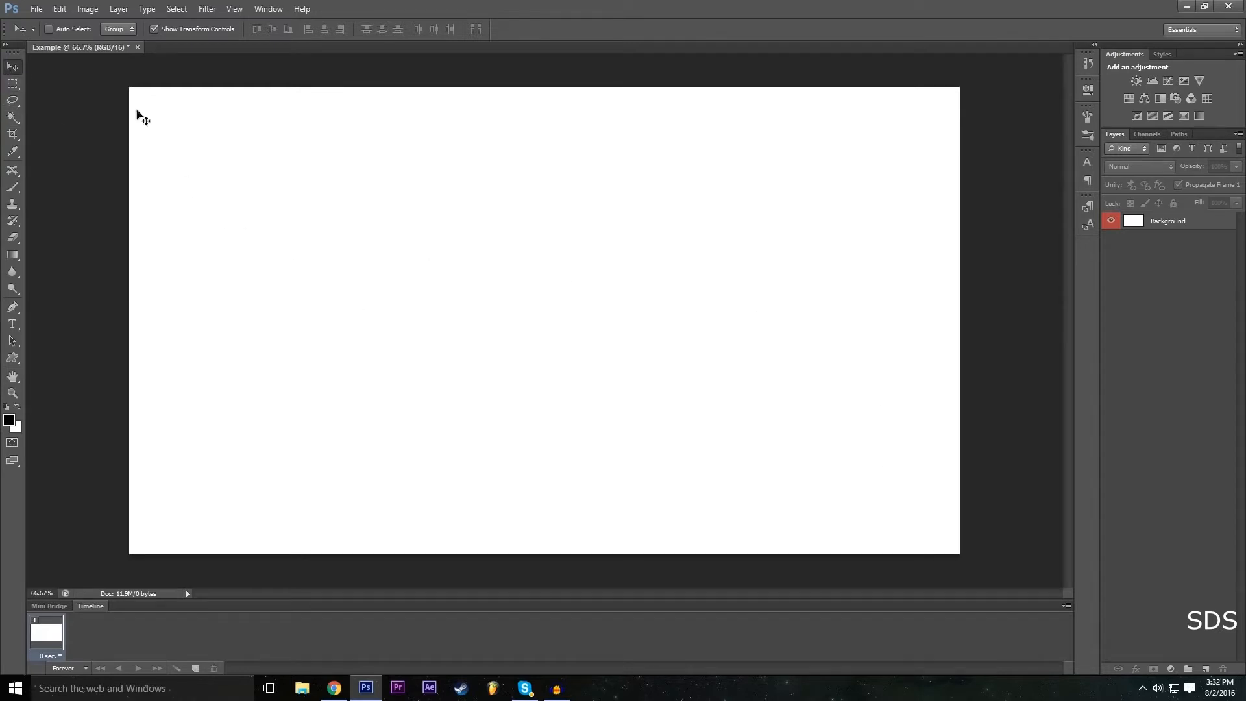
pyautogui.click(432, 331)
pyautogui.click(632, 258)
pyautogui.click(751, 295)
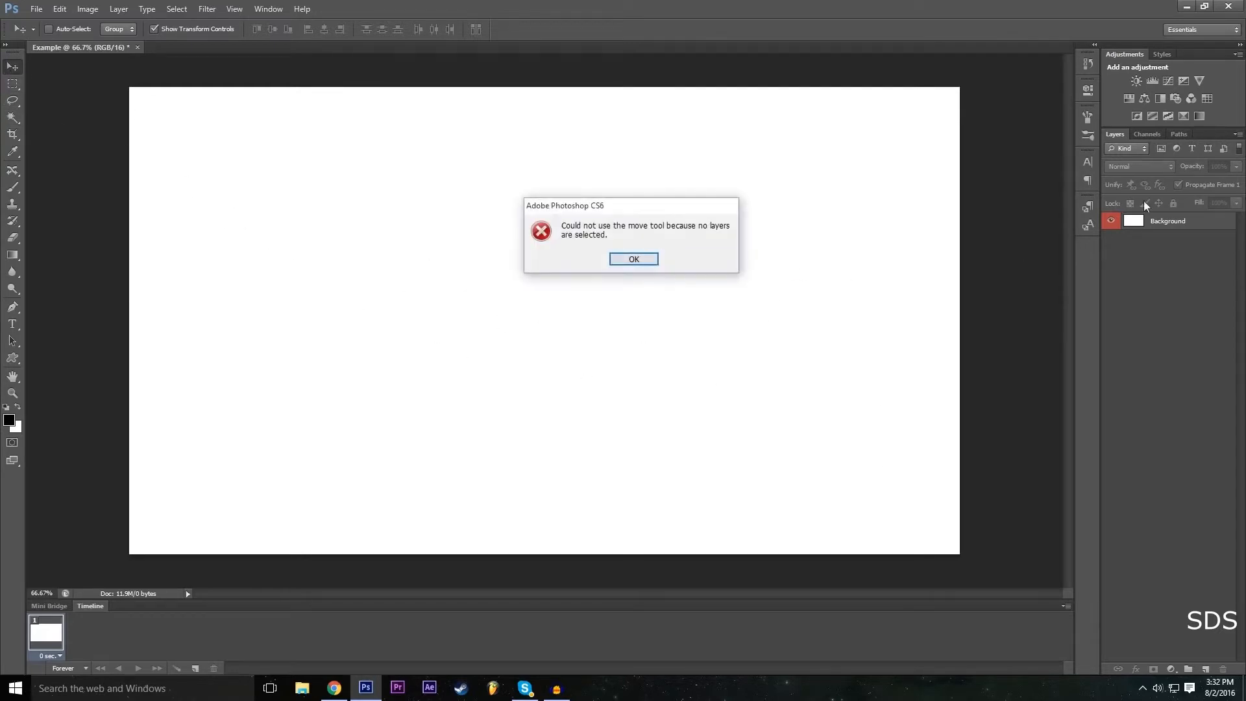
pyautogui.click(634, 259)
# Select the Background layer, move it slightly on the canvas, and undo the move.
pyautogui.click(1168, 221)
pyautogui.moveTo(570, 276); pyautogui.dragTo(584, 303)
pyautogui.click(59, 8)
pyautogui.click(73, 48)
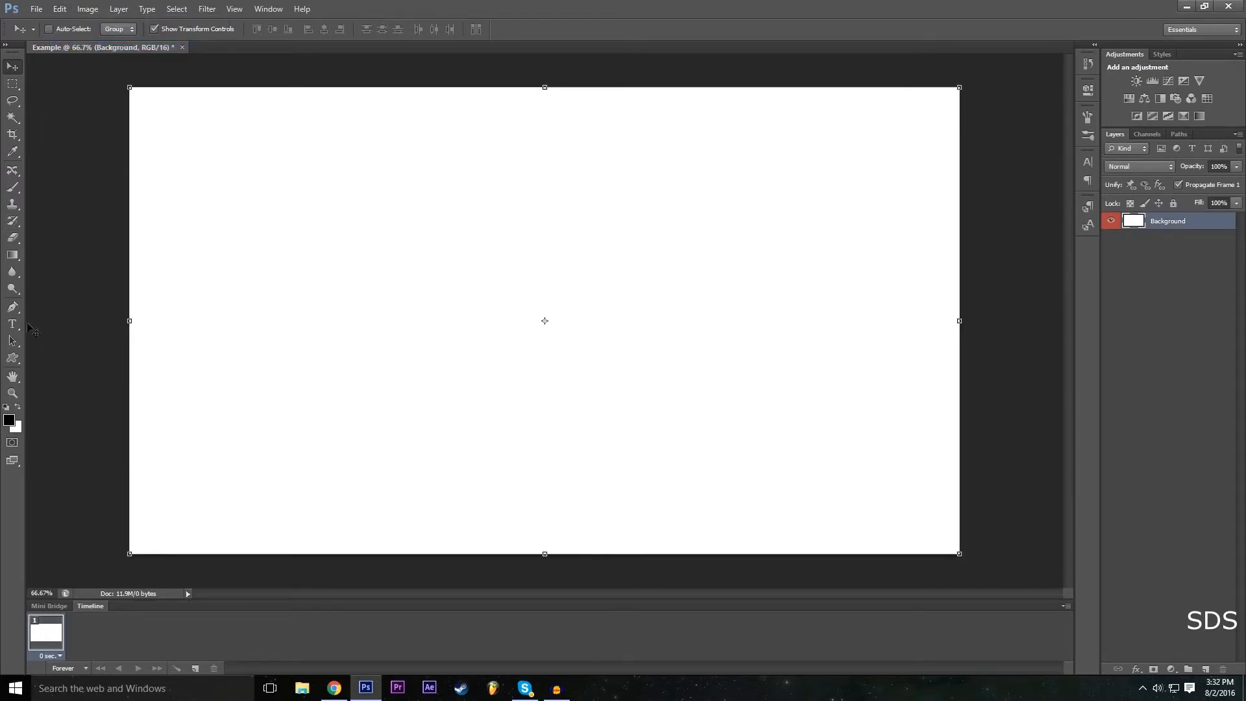
# Draw a white rectangle about 665 by 365 px in the canvas's upper-left area with the Rectangle Tool, keeping its layer selected.
pyautogui.click(12, 359)
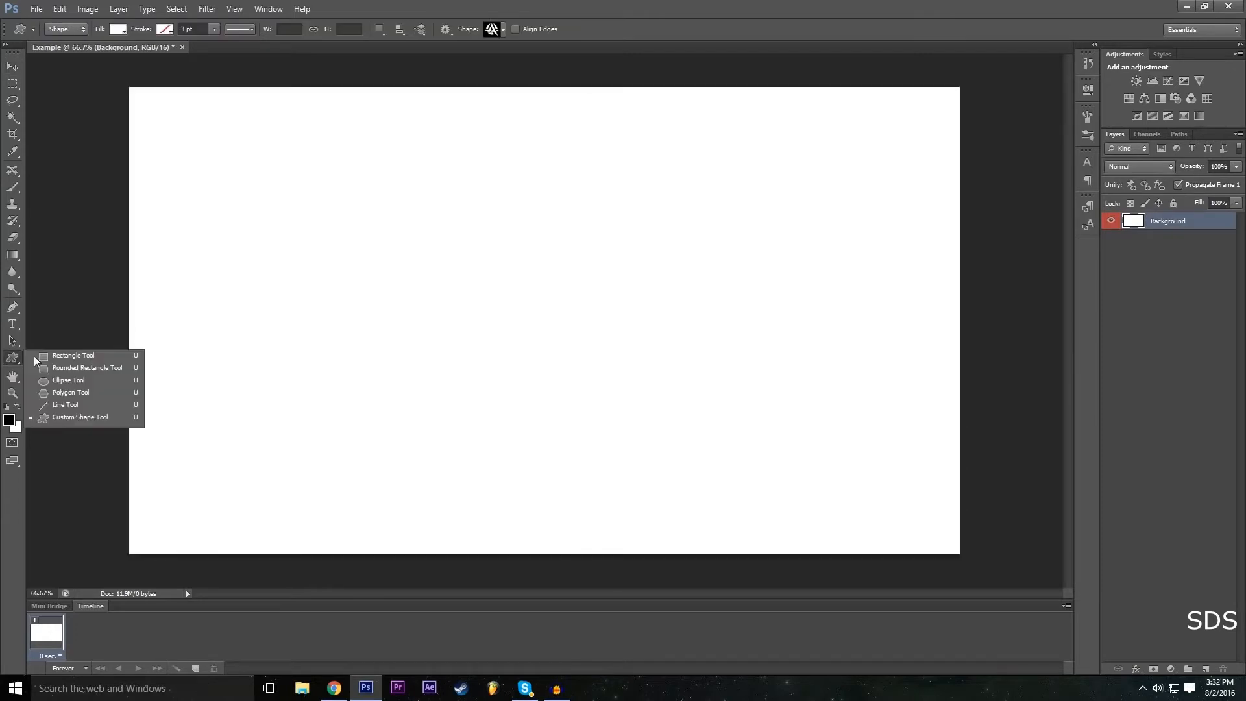
pyautogui.click(97, 355)
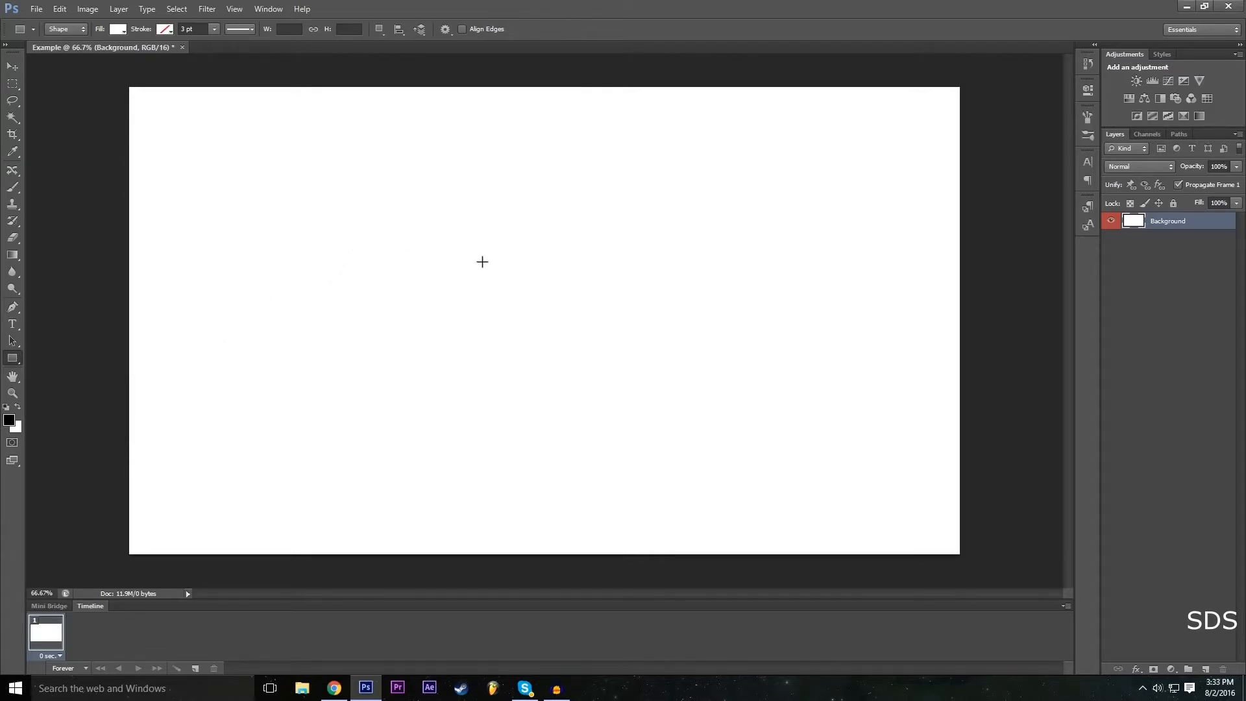
pyautogui.moveTo(229, 190); pyautogui.dragTo(516, 348)
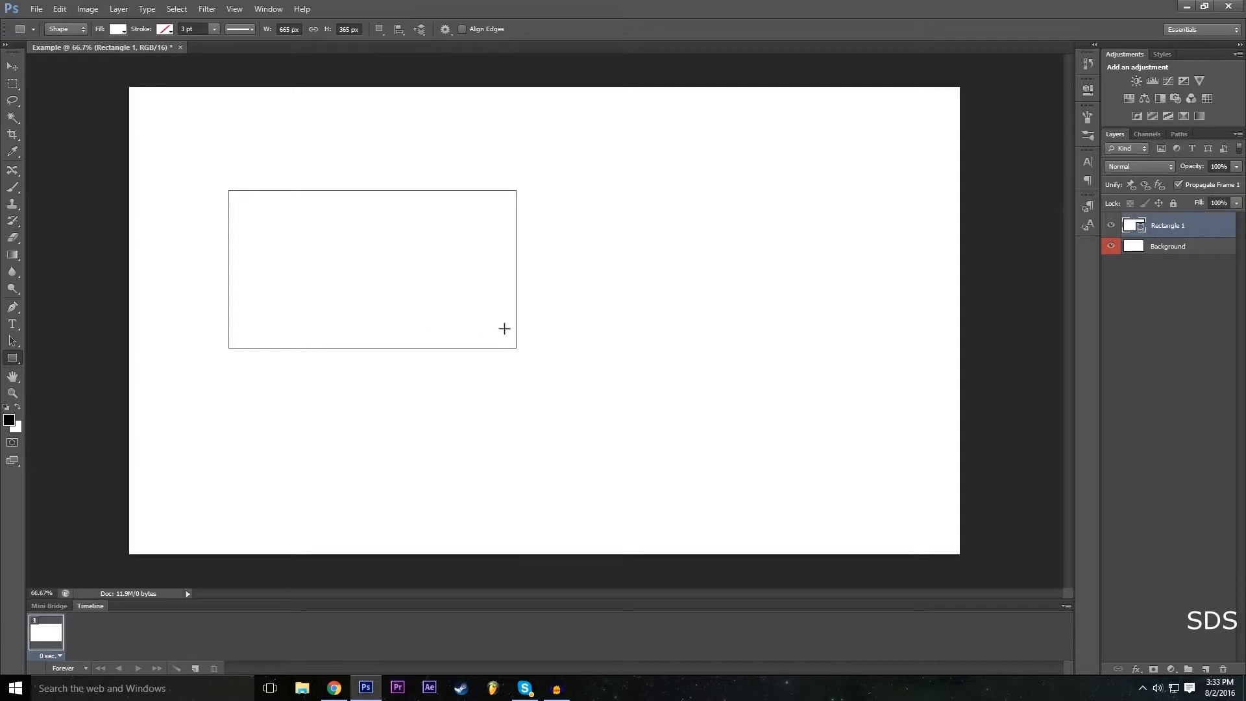
pyautogui.click(1167, 252)
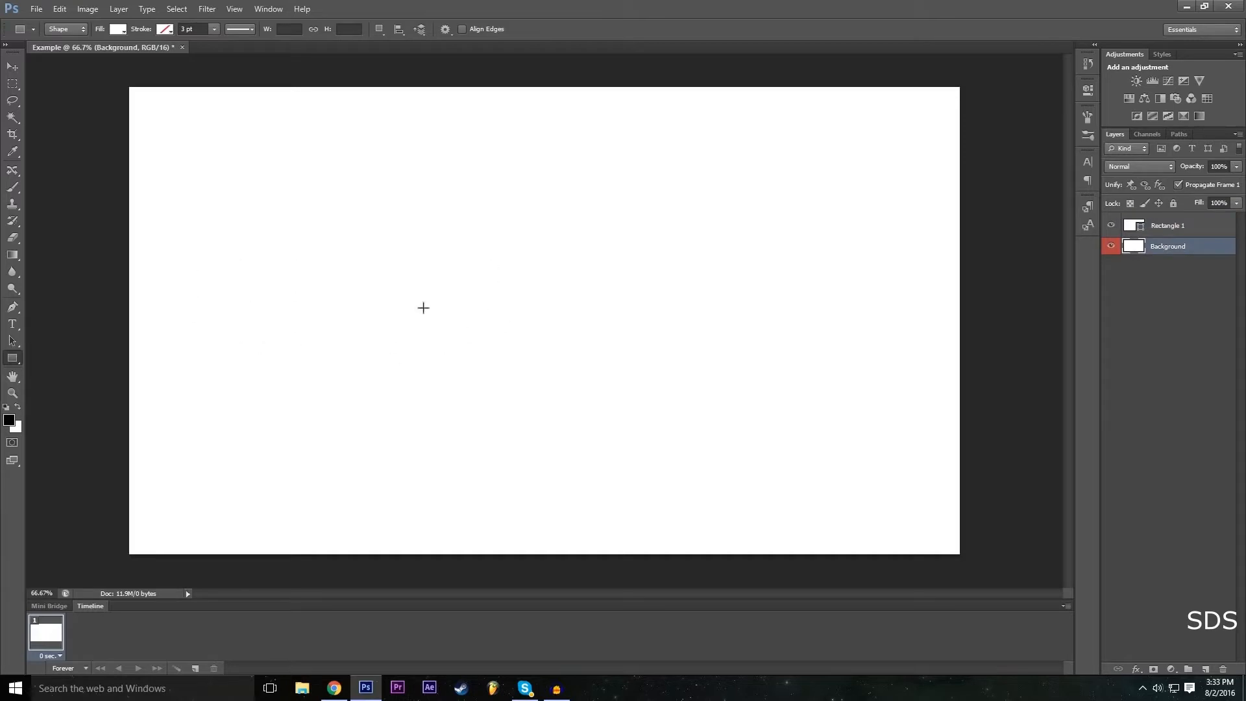
pyautogui.click(1178, 226)
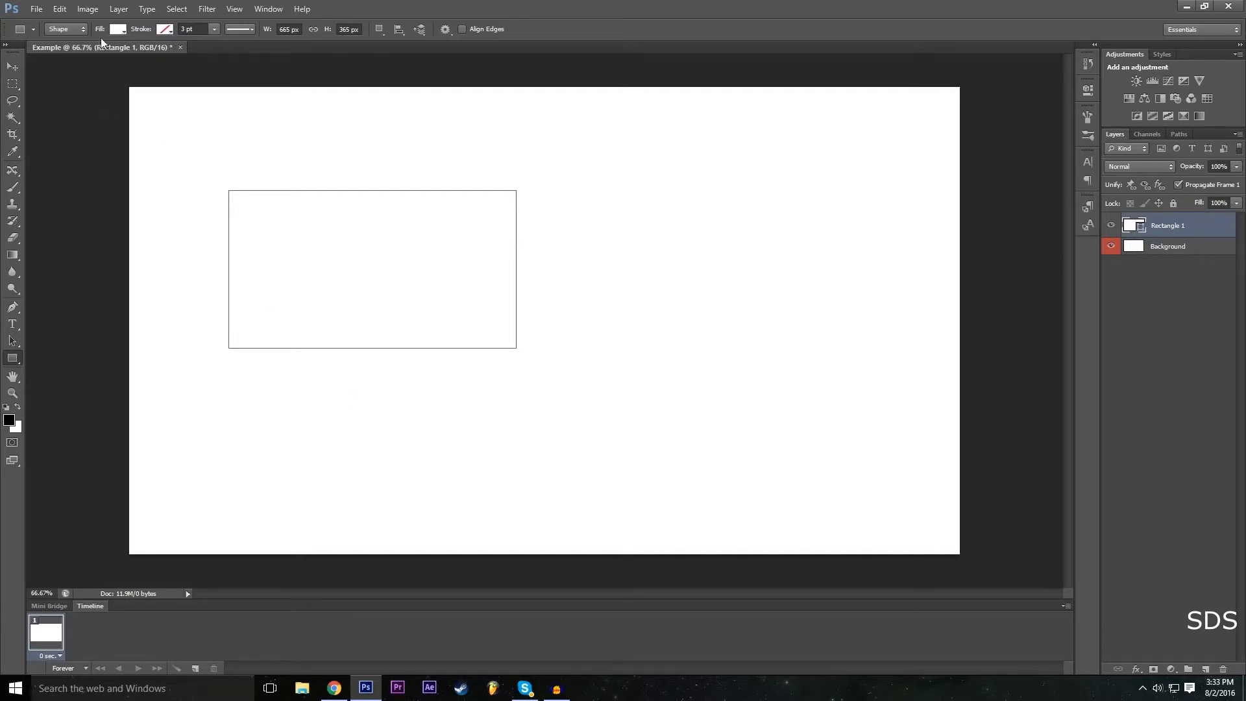
# Try several grey, black and red fill swatches on the rectangle and settle on a very dark grey fill.
pyautogui.click(123, 29)
pyautogui.click(109, 111)
pyautogui.click(152, 112)
pyautogui.click(173, 111)
pyautogui.click(151, 111)
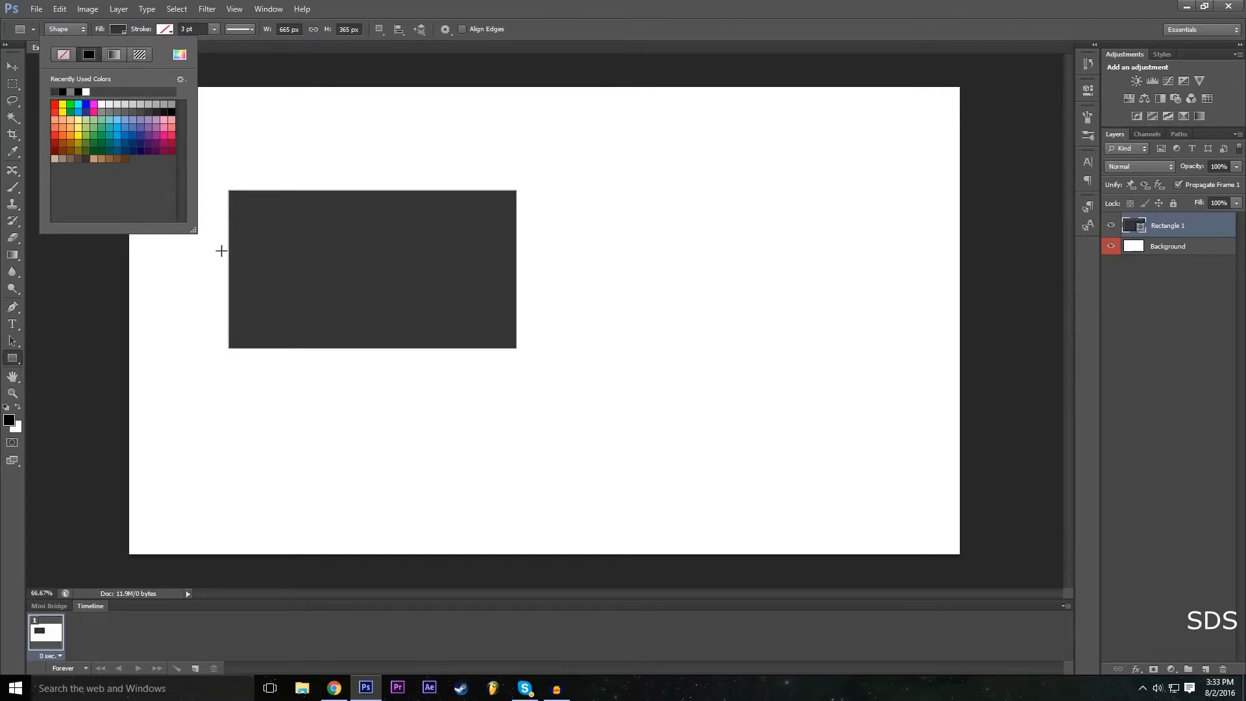
pyautogui.click(55, 135)
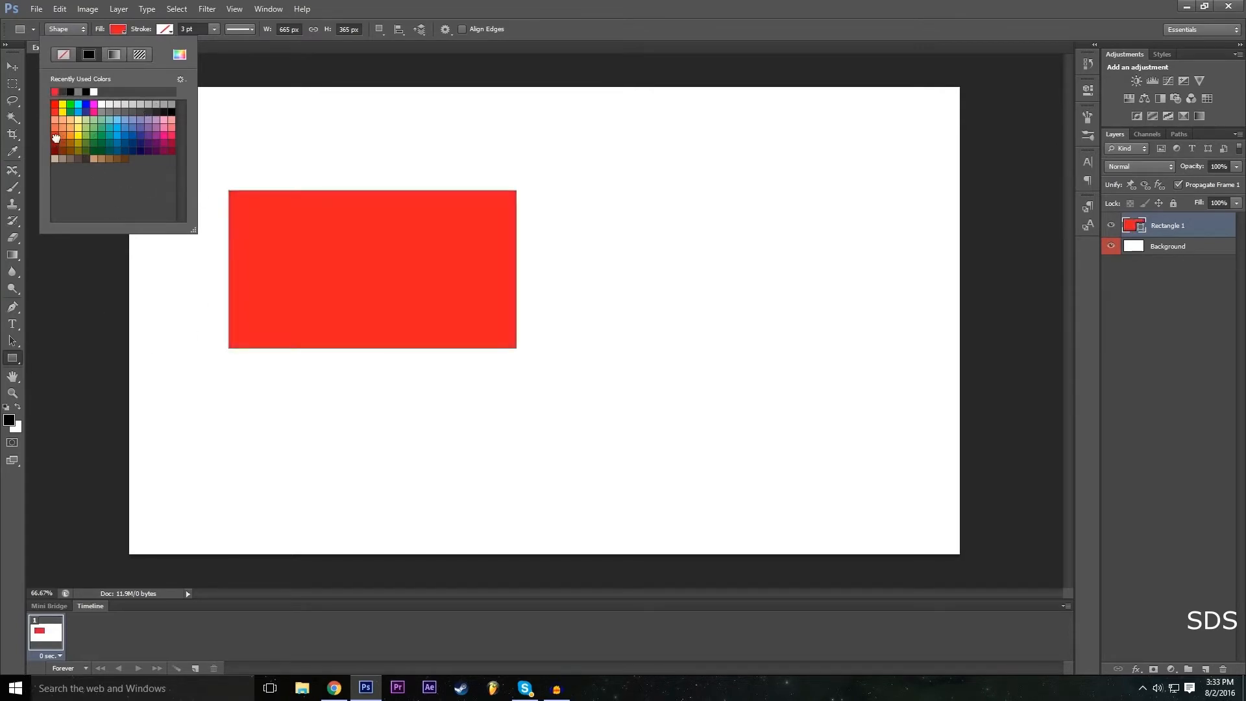
pyautogui.click(54, 143)
pyautogui.click(55, 135)
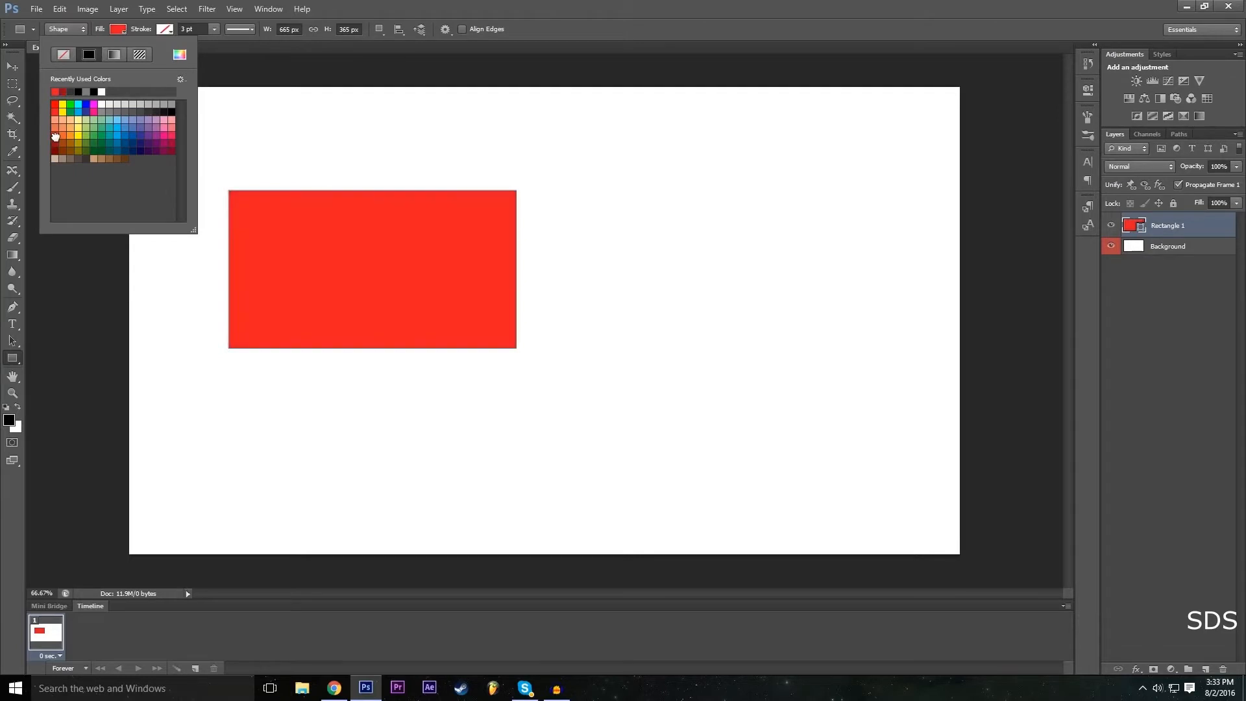
pyautogui.click(155, 112)
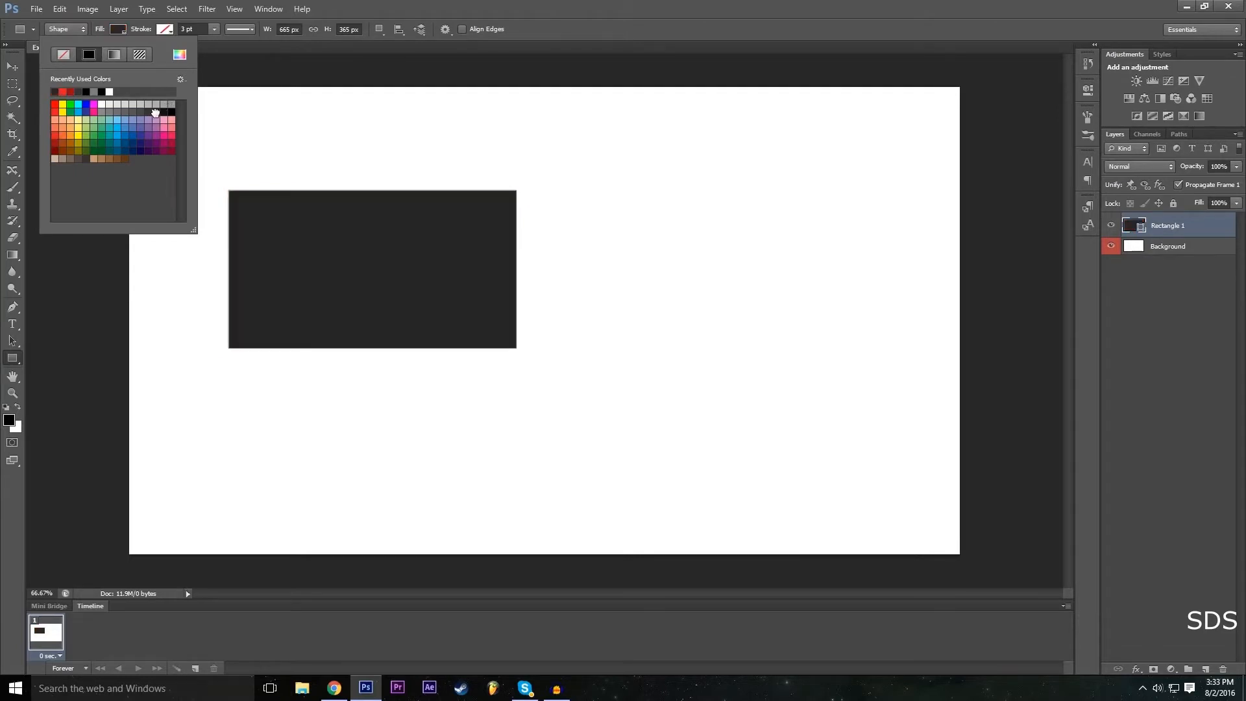
pyautogui.click(846, 7)
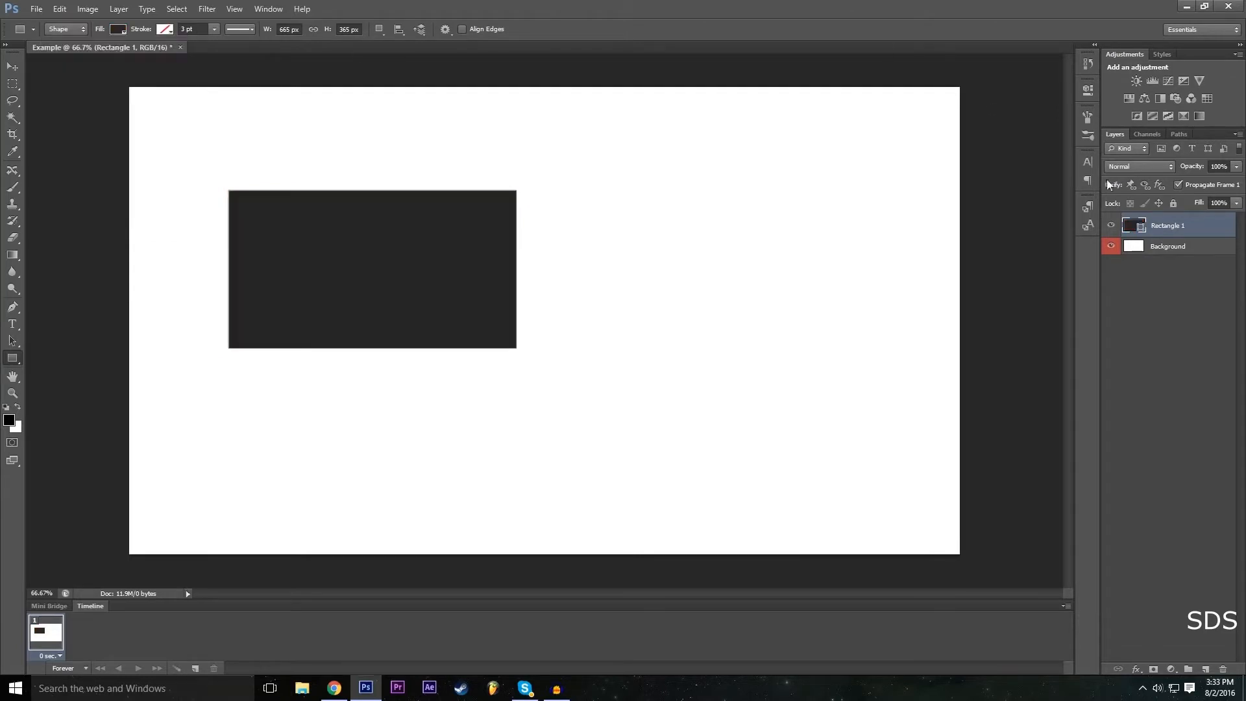
# Move the dark rectangle around with the Move tool and leave it near the centre of the canvas.
pyautogui.click(13, 66)
pyautogui.moveTo(401, 254); pyautogui.dragTo(529, 310)
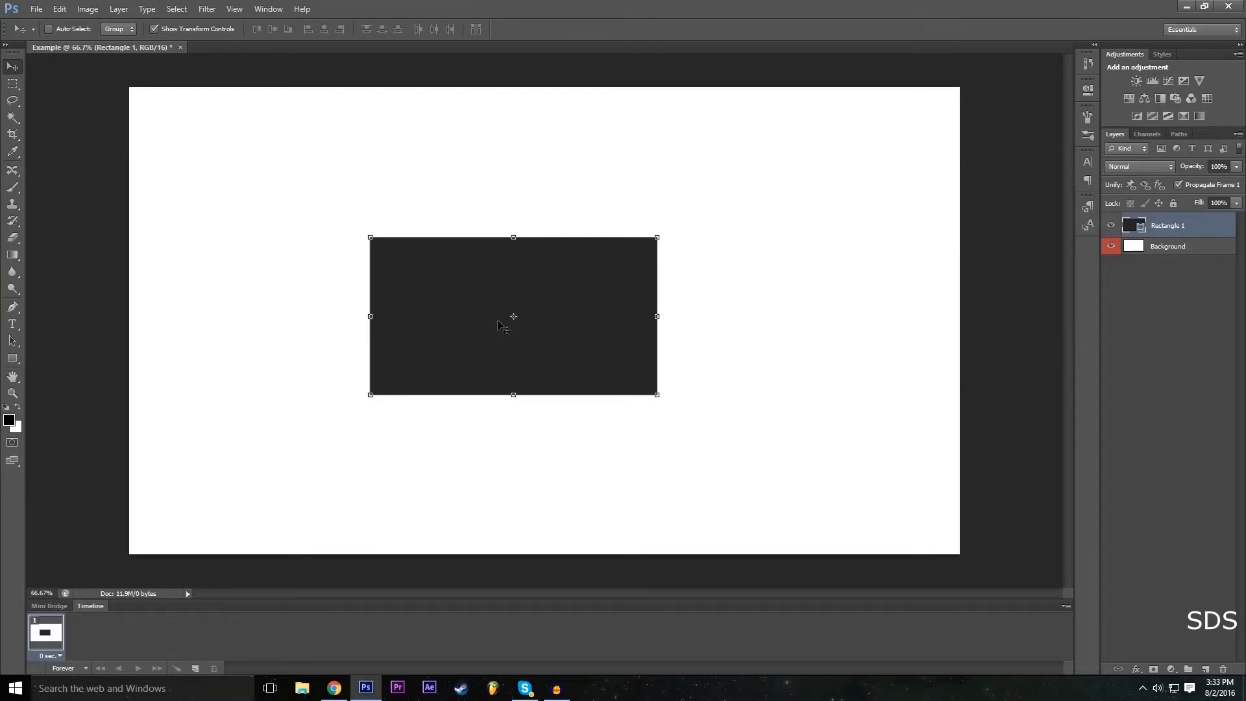
pyautogui.moveTo(490, 318); pyautogui.dragTo(315, 308)
pyautogui.moveTo(291, 355); pyautogui.dragTo(517, 234)
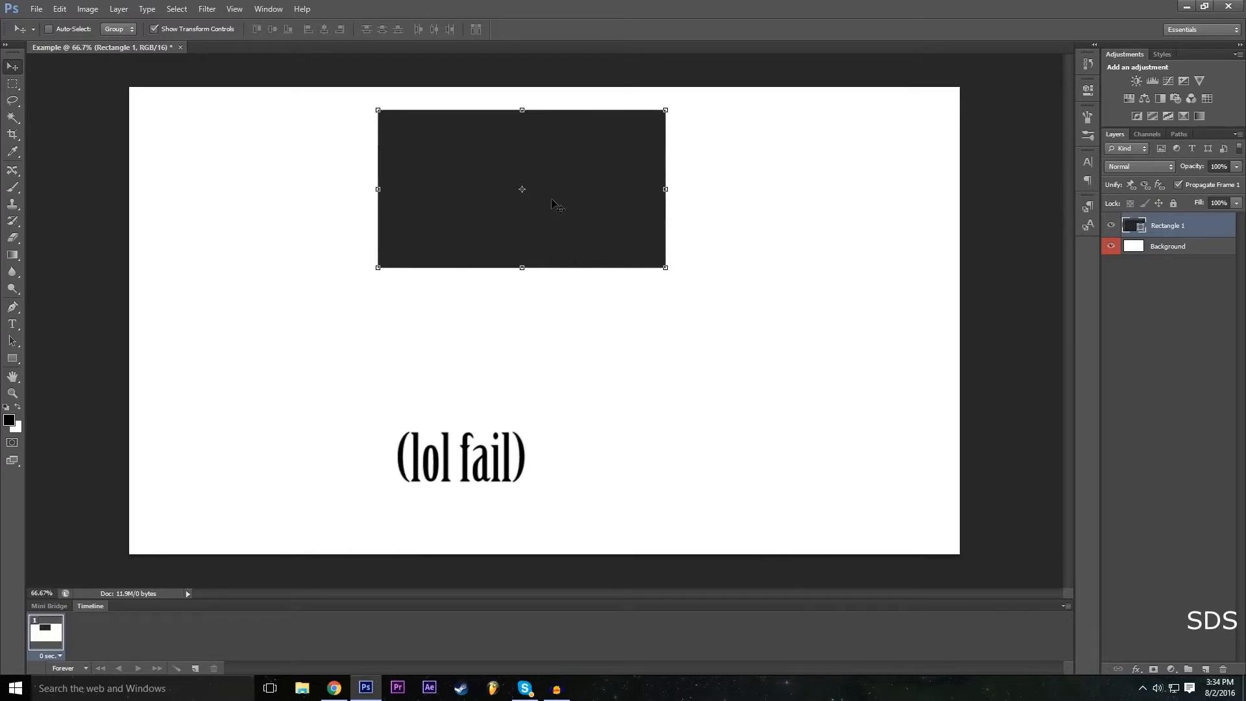
pyautogui.moveTo(546, 190); pyautogui.dragTo(520, 347)
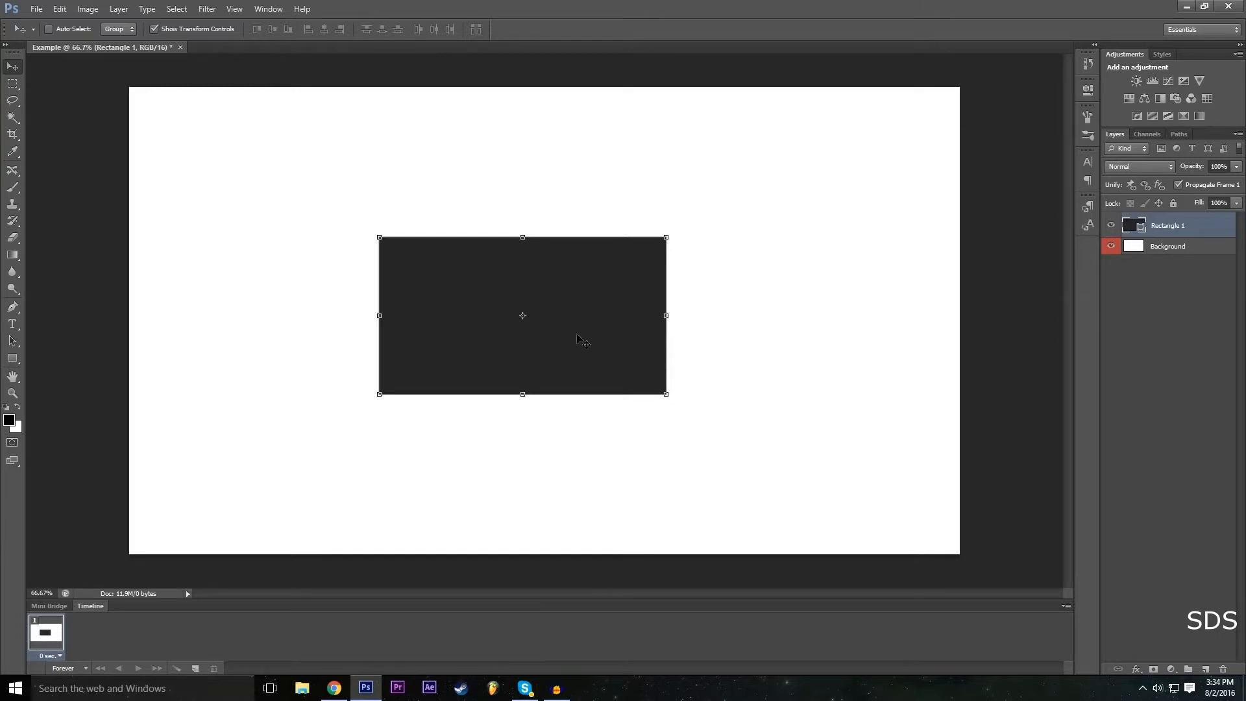
# Start a Free Transform on the rectangle and rotate it freehand in both directions, ending at about 2 degrees.
pyautogui.hotkey('ctrl', 't')
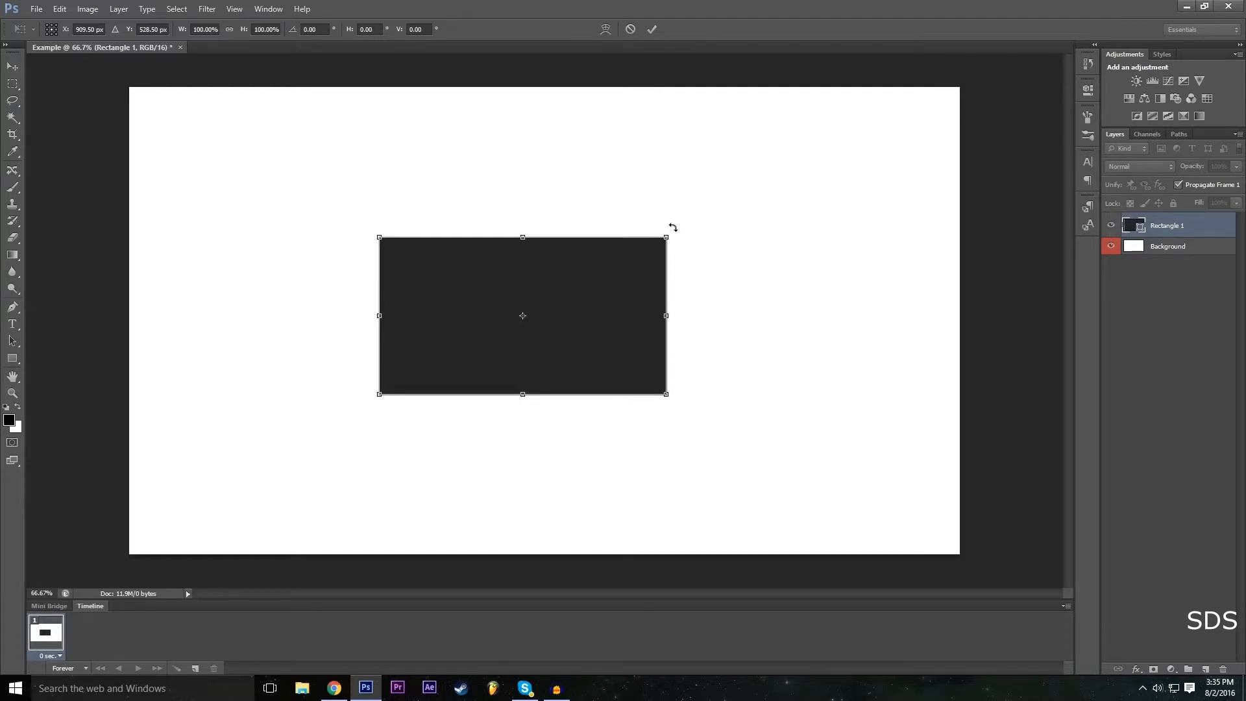
pyautogui.moveTo(673, 227); pyautogui.dragTo(639, 192)
pyautogui.moveTo(640, 249); pyautogui.dragTo(505, 144)
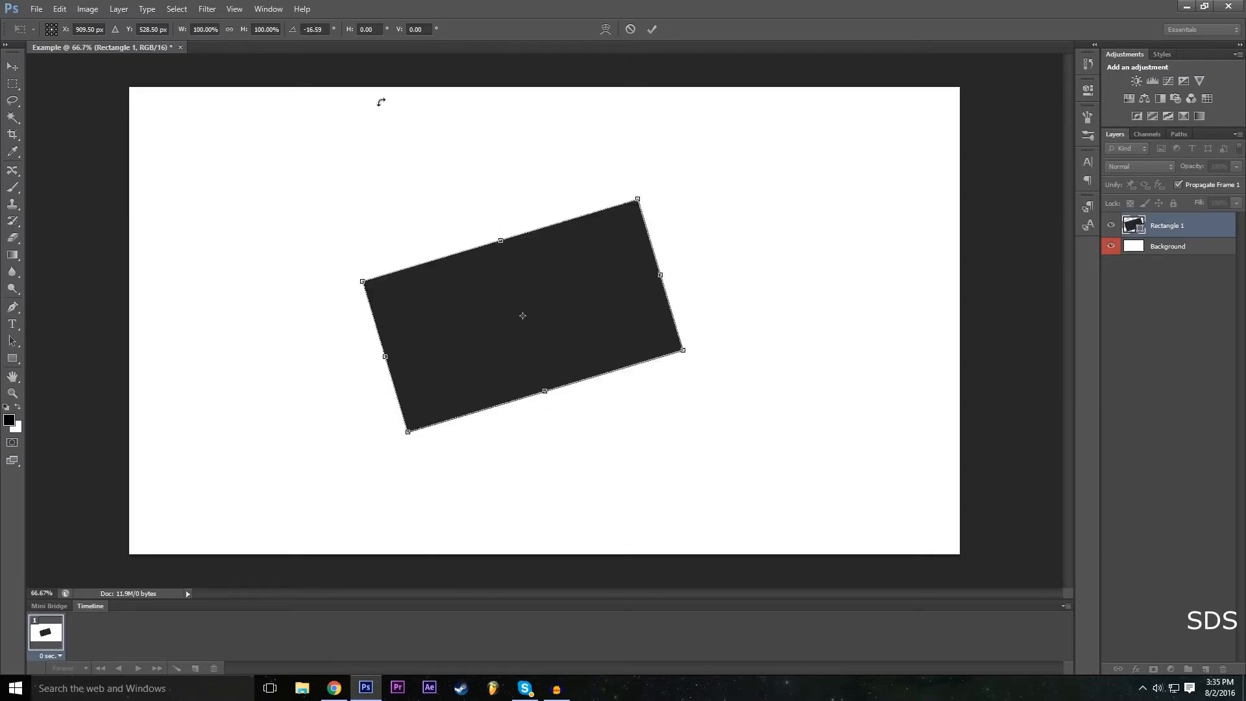
pyautogui.moveTo(292, 34); pyautogui.dragTo(300, 82)
pyautogui.moveTo(293, 34); pyautogui.dragTo(462, 51)
pyautogui.moveTo(699, 223); pyautogui.dragTo(708, 220)
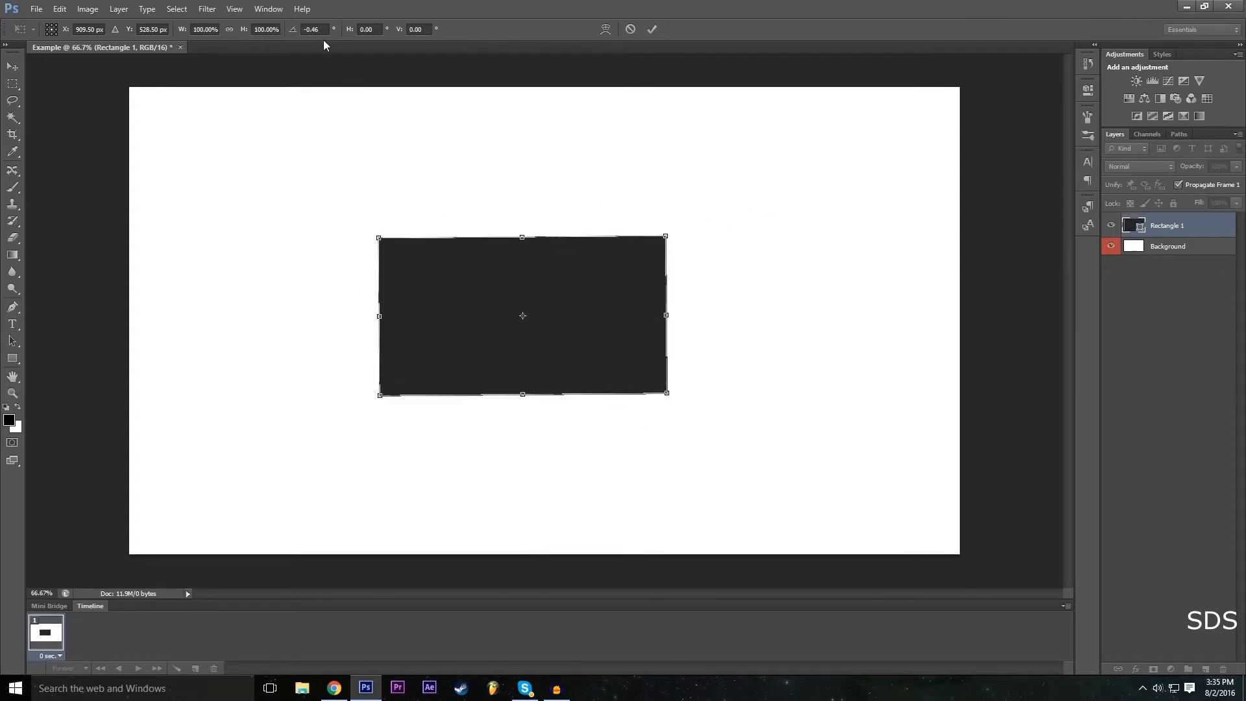
pyautogui.moveTo(648, 125); pyautogui.dragTo(667, 139)
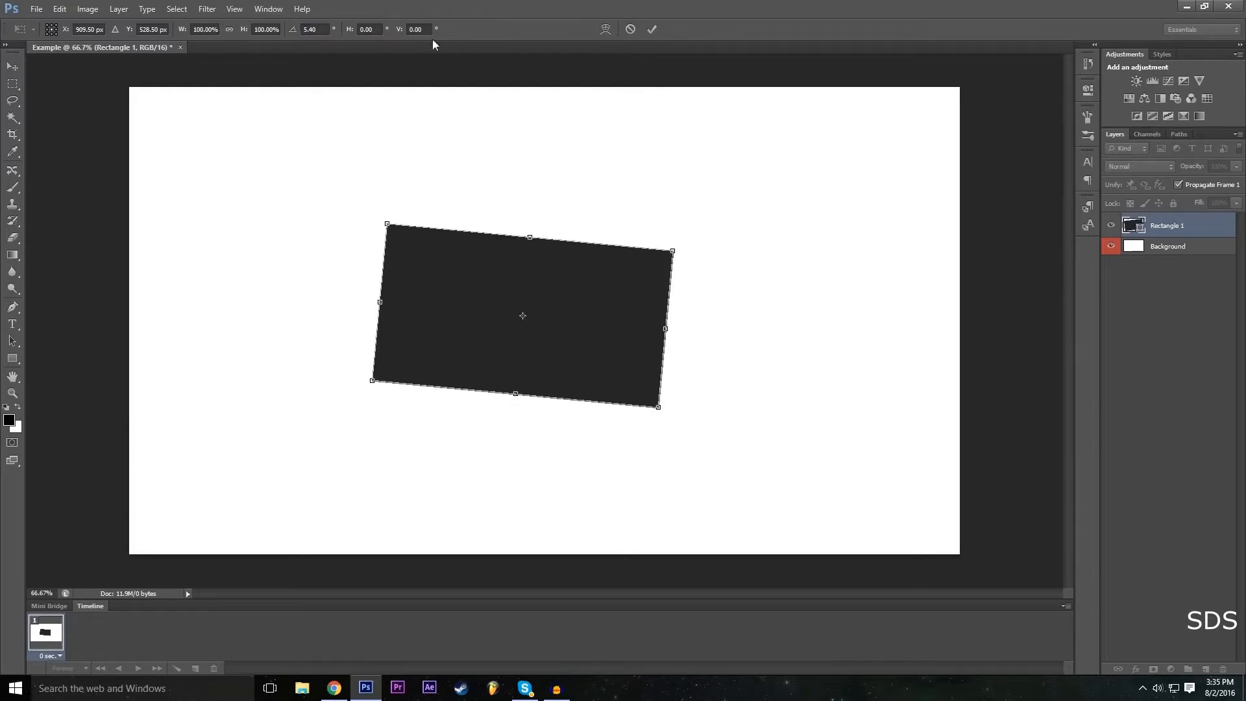
pyautogui.moveTo(293, 34); pyautogui.dragTo(78, 116)
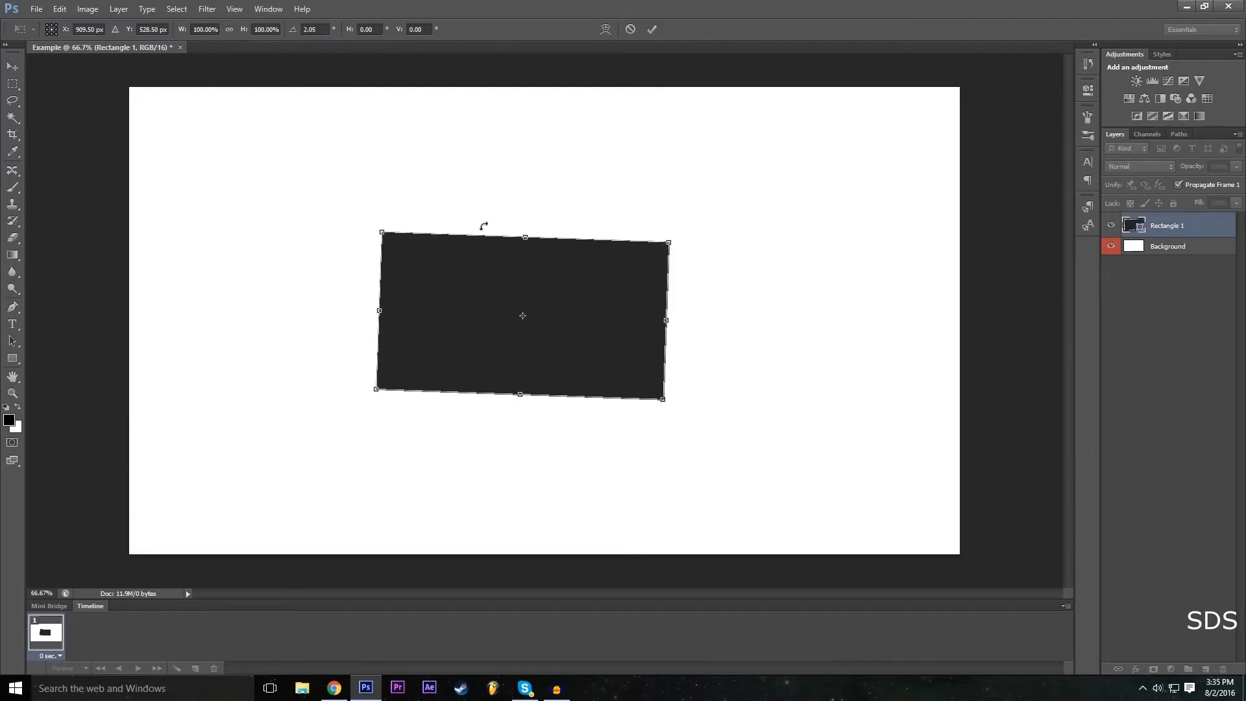
# Set the rectangle's rotation angle to 0 degrees in the active transform.
pyautogui.click(316, 25)
pyautogui.write('0')
pyautogui.press('Return')
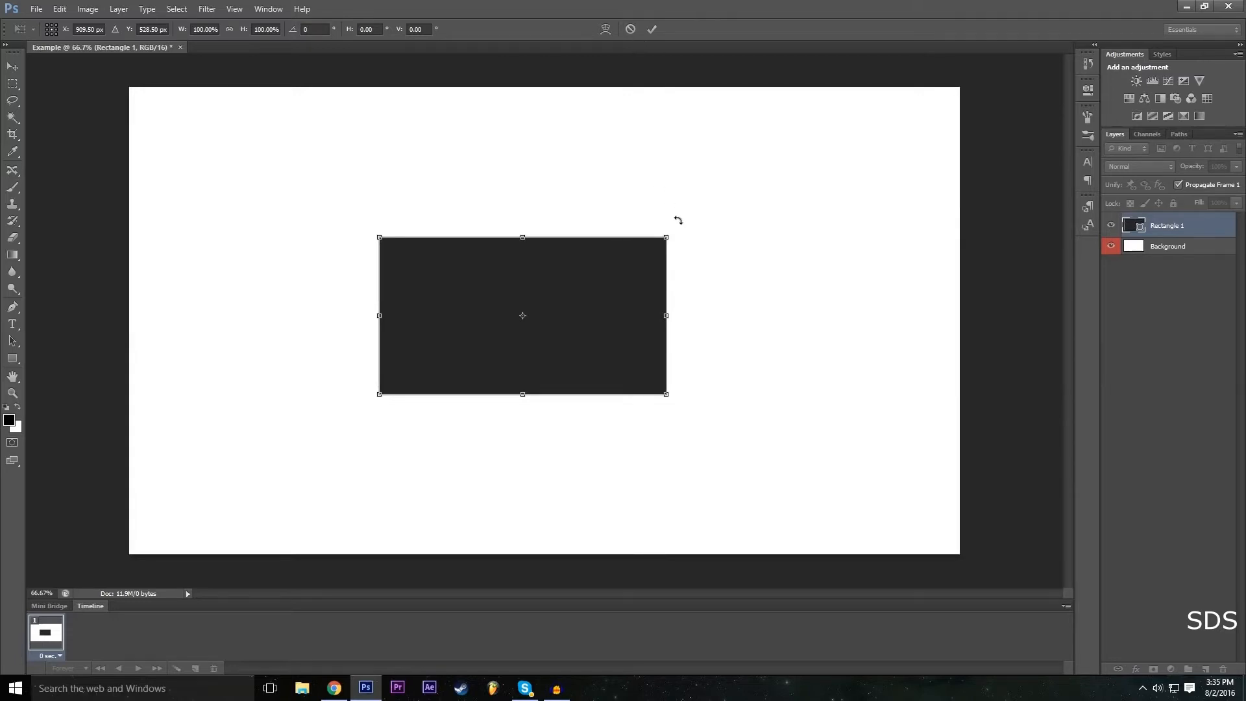
# Rotate the rectangle to about 49 degrees, enlarge it to about 137% width and 212% height, and cancel the transform.
pyautogui.moveTo(678, 221); pyautogui.dragTo(696, 370)
pyautogui.moveTo(616, 423); pyautogui.dragTo(686, 505)
pyautogui.moveTo(635, 303); pyautogui.dragTo(719, 232)
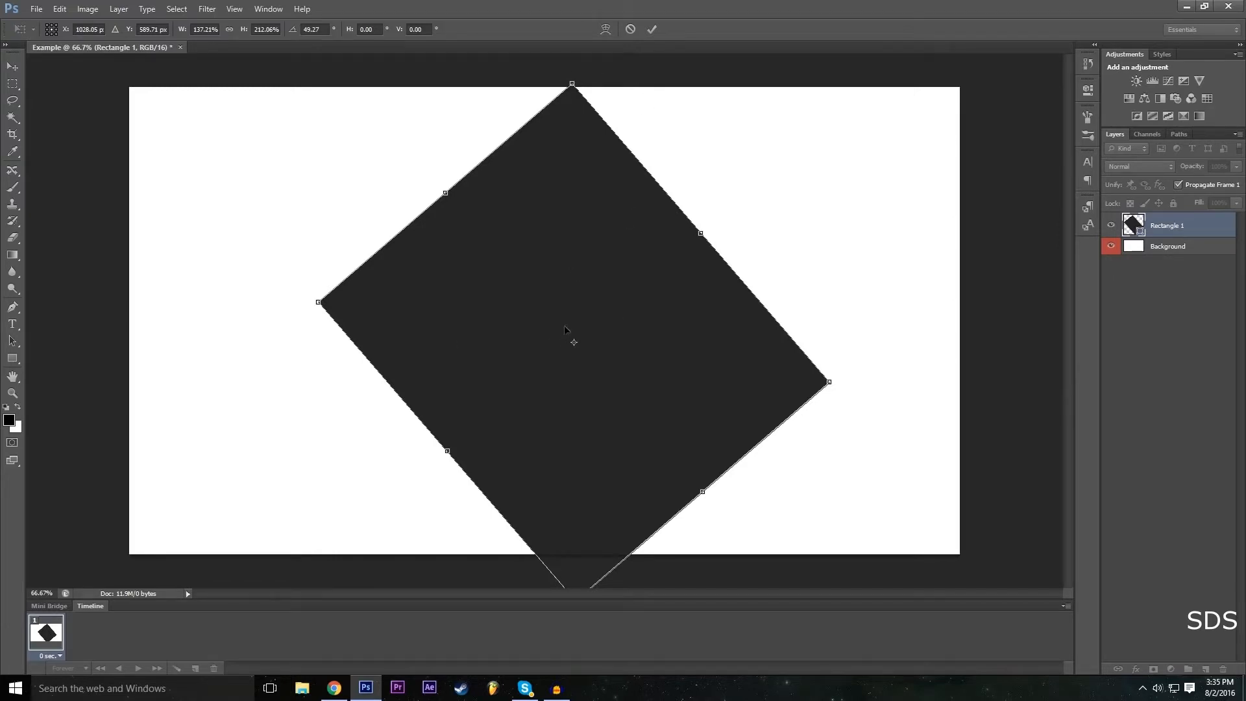
pyautogui.click(629, 29)
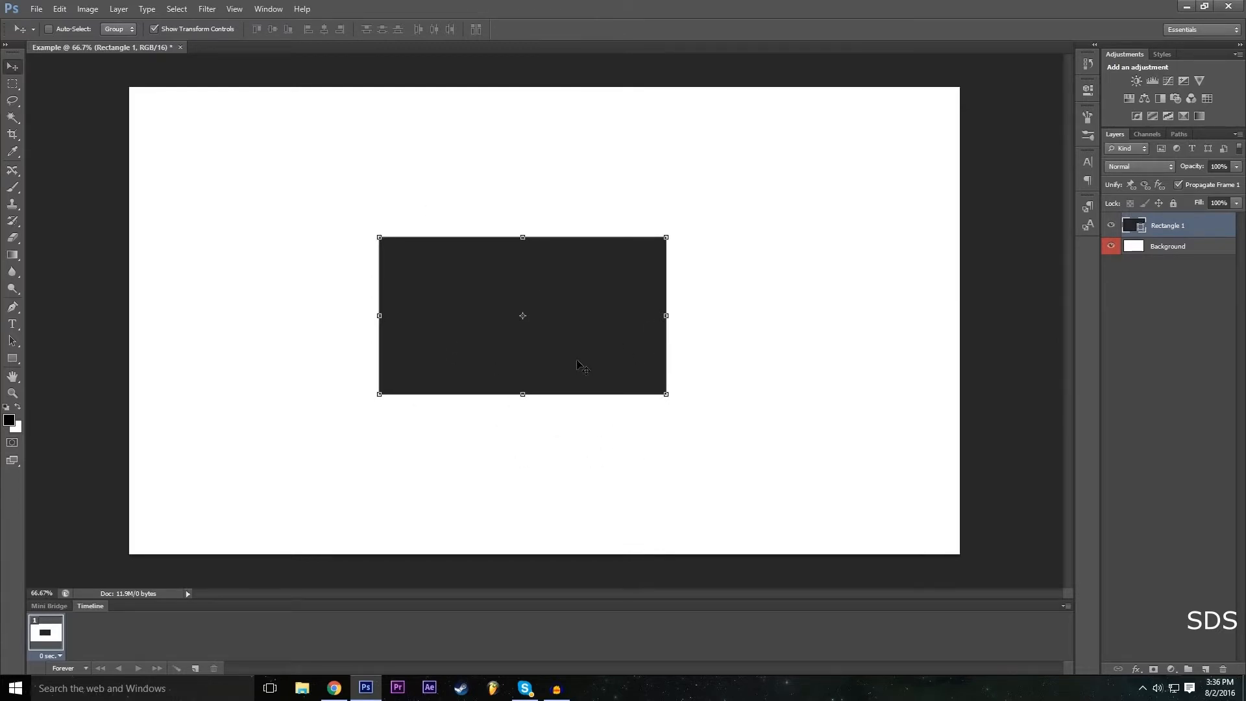
# Start a Free Transform on the rectangle and stretch its right edge outward to about 117% width.
pyautogui.hotkey('ctrl', 't')
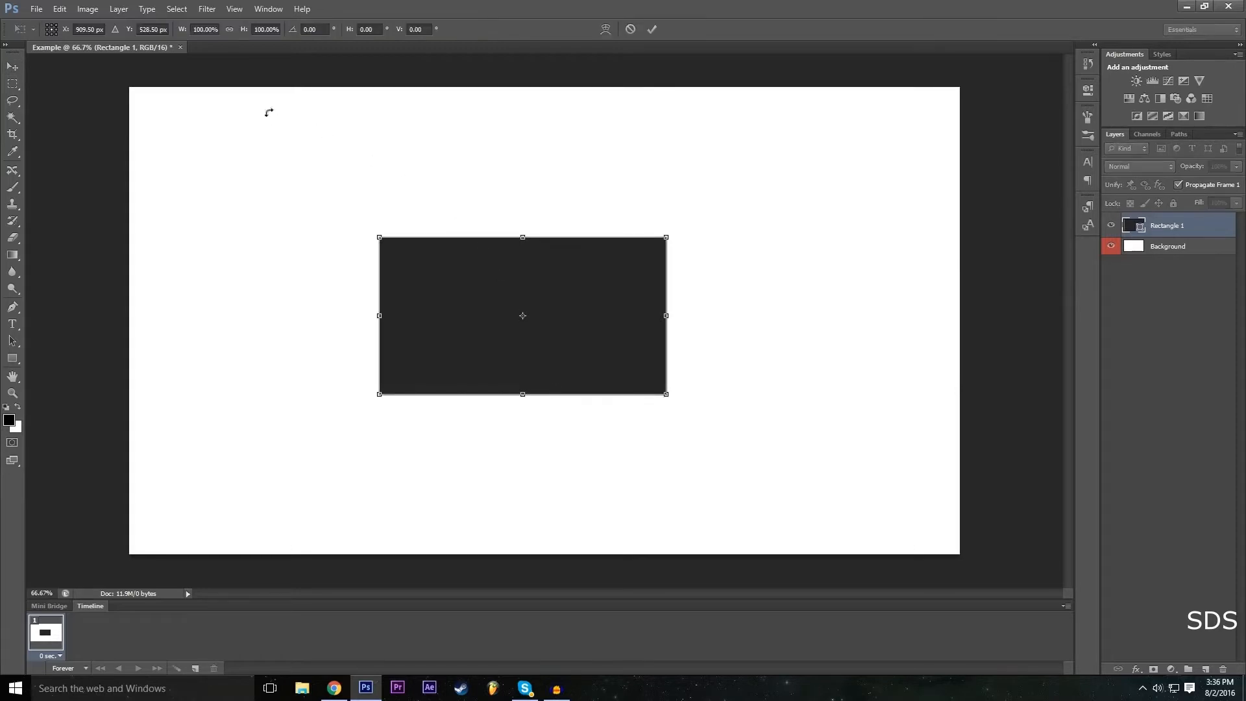
pyautogui.click(210, 29)
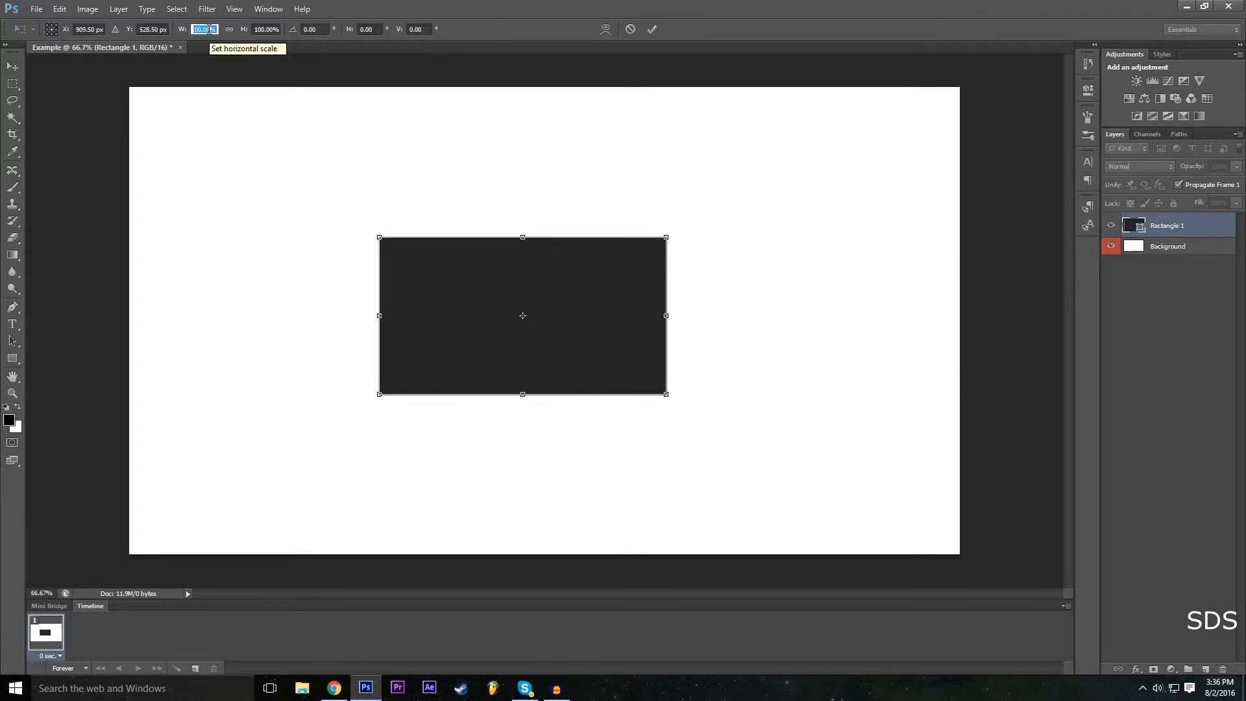
pyautogui.moveTo(663, 314); pyautogui.dragTo(716, 315)
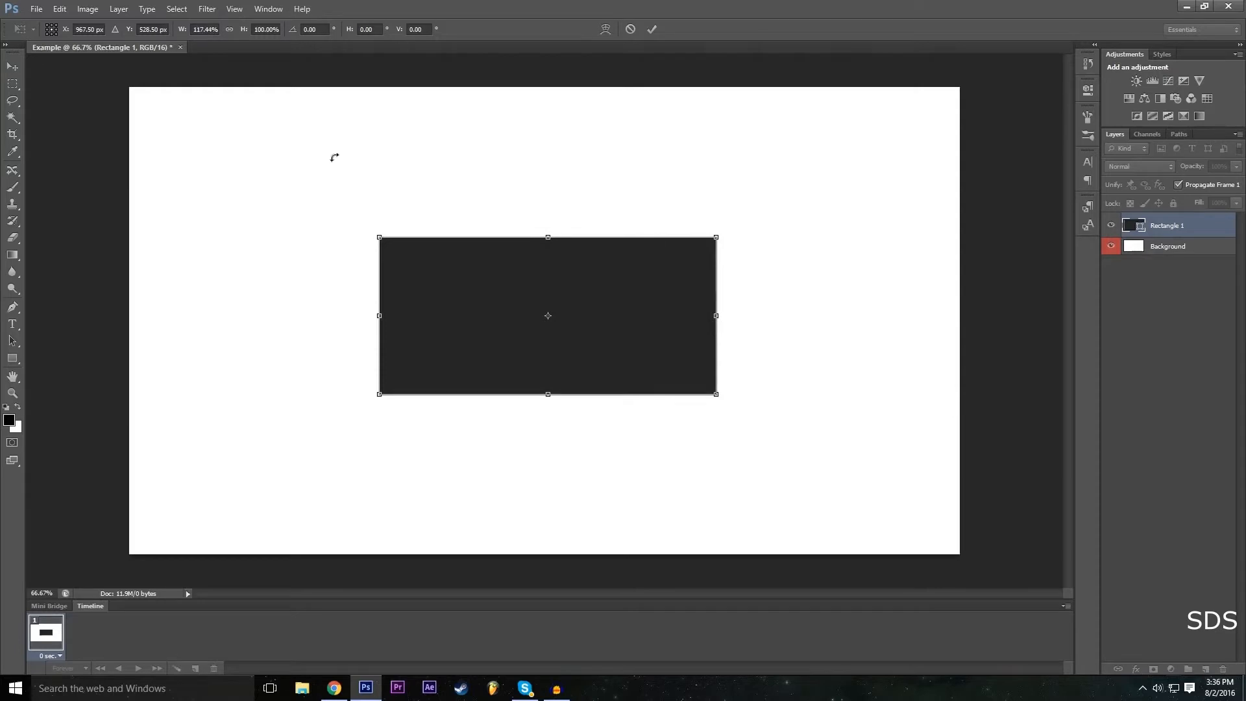
# Set the rectangle's horizontal and vertical scale to 200% each and apply the transform.
pyautogui.click(211, 29)
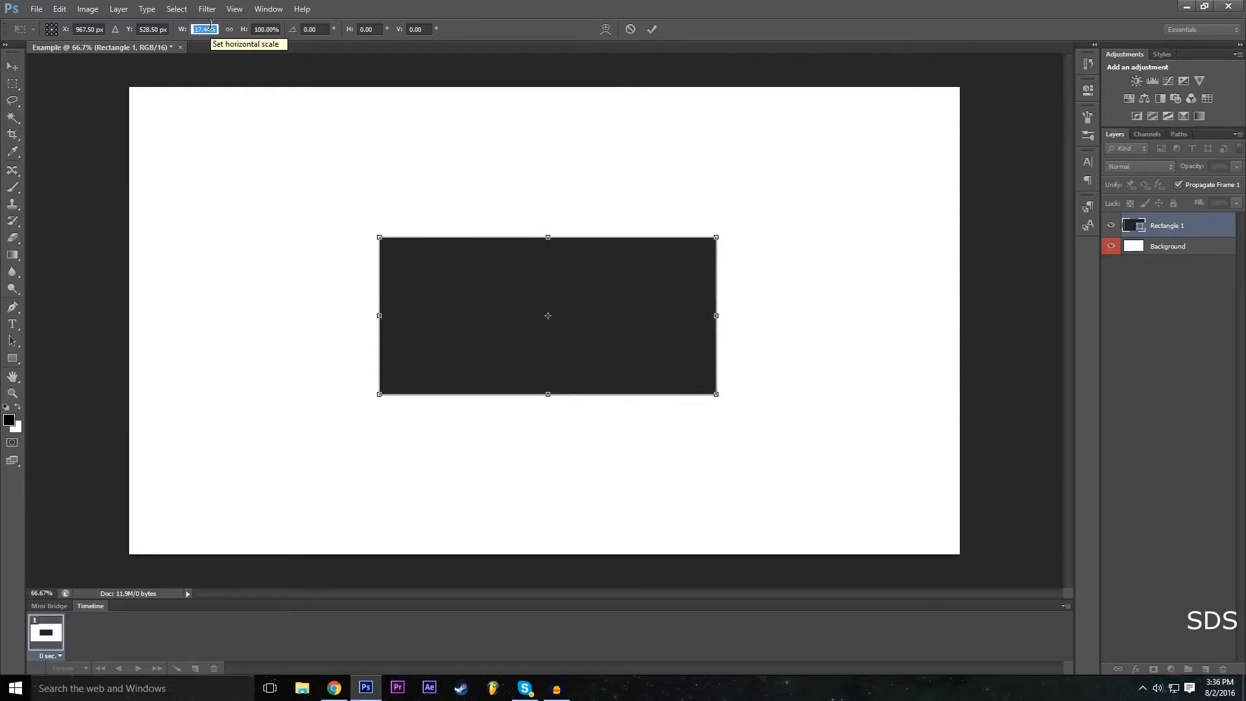
pyautogui.write('200')
pyautogui.press('Return')
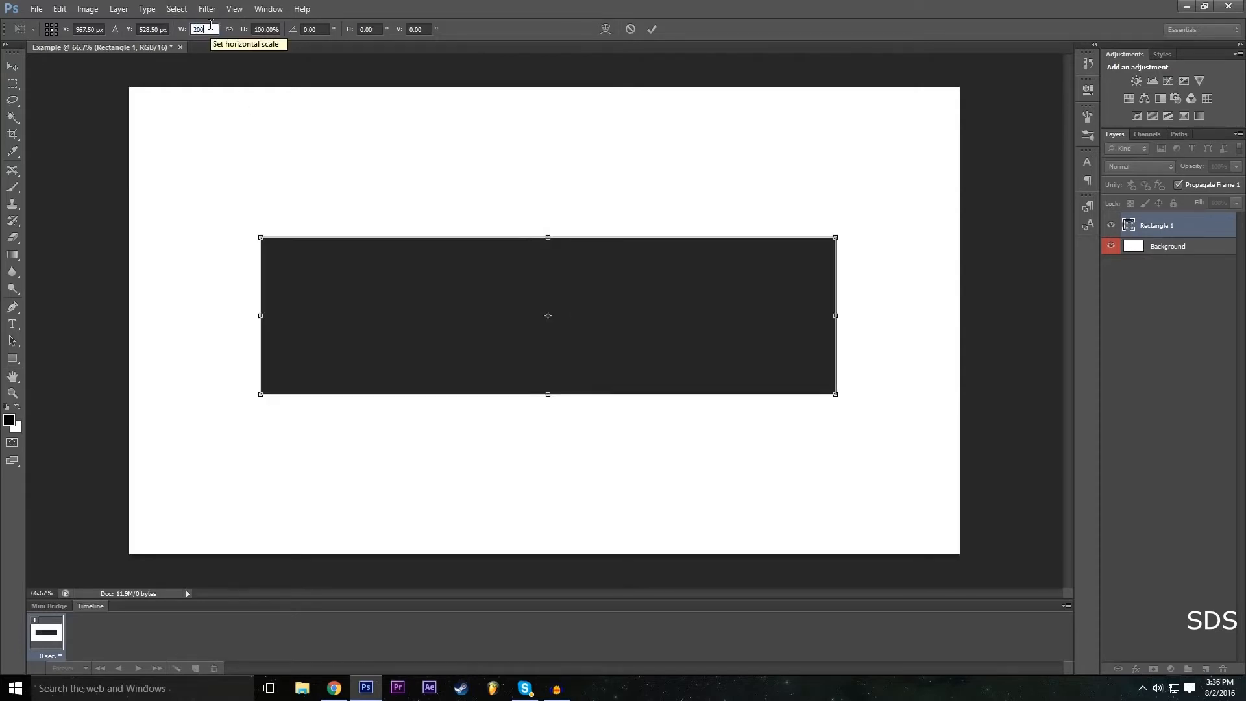
pyautogui.click(267, 29)
pyautogui.write('200')
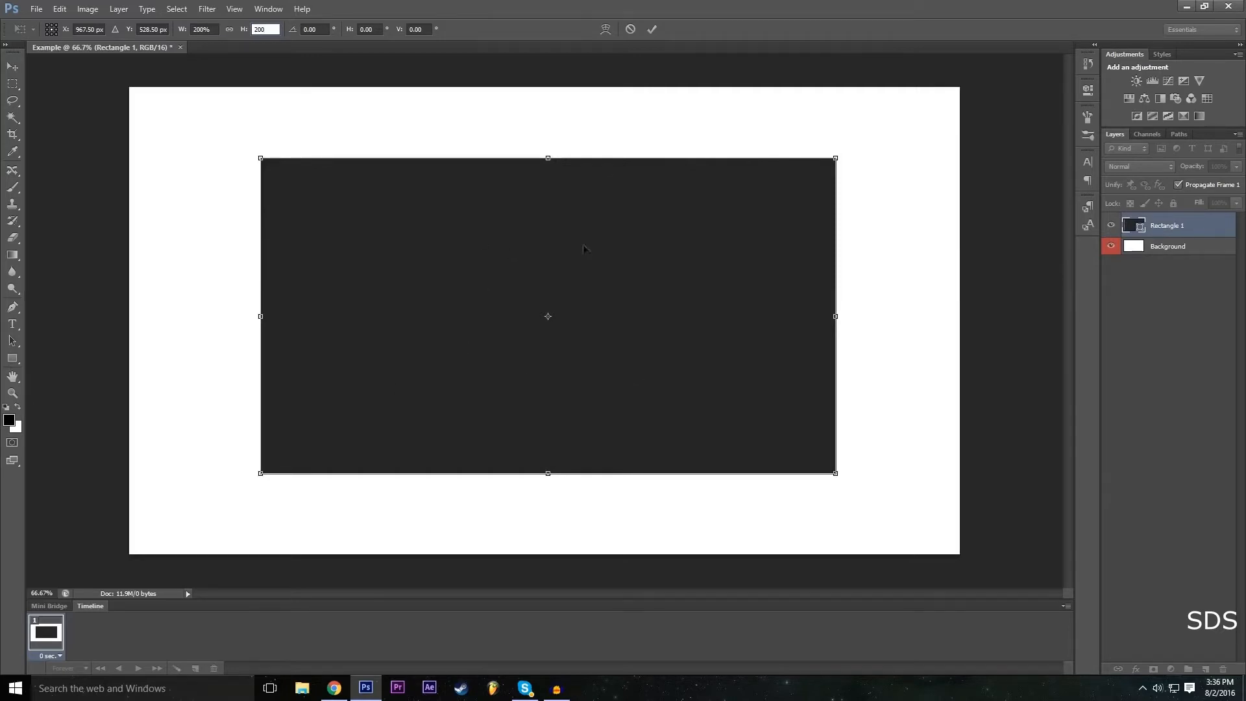
pyautogui.click(654, 28)
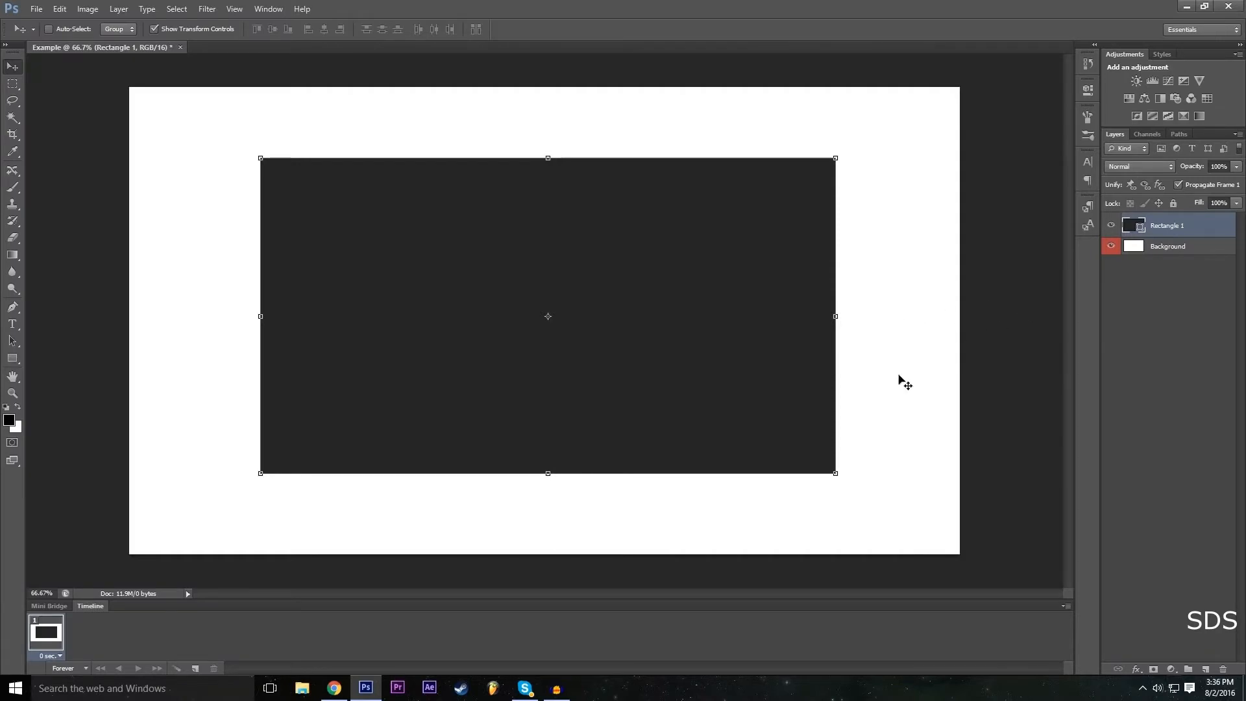
# Squash the Background layer down from its top edge to about 89% height and cancel the transform.
pyautogui.click(1167, 250)
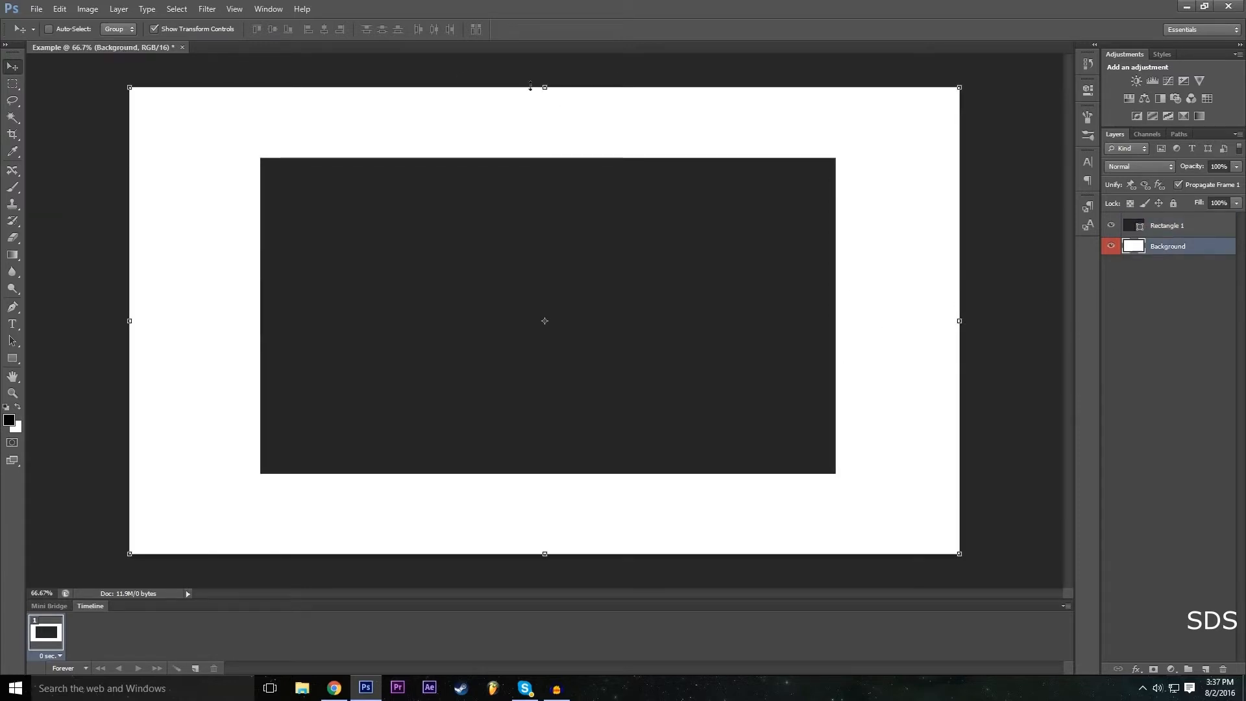
pyautogui.moveTo(543, 88); pyautogui.dragTo(545, 138)
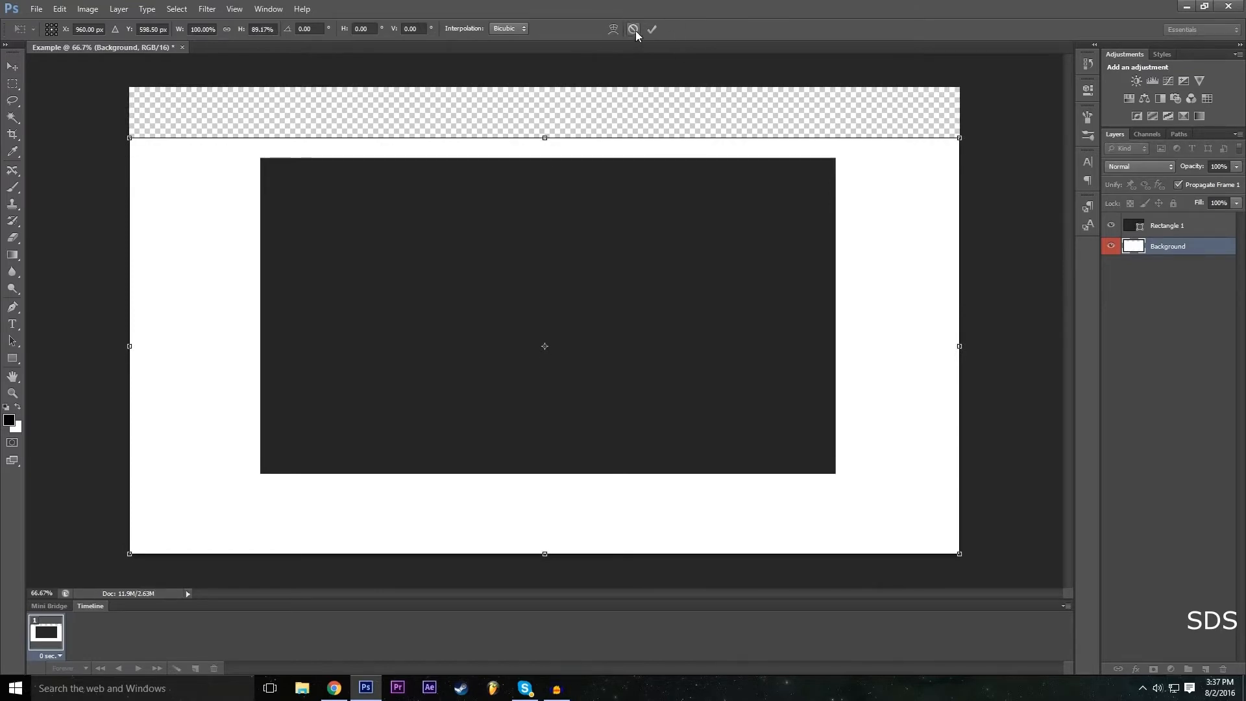
pyautogui.click(633, 29)
# Switch the active layer back and forth between Rectangle 1 and Background, including clearing the layer selection once.
pyautogui.click(1192, 235)
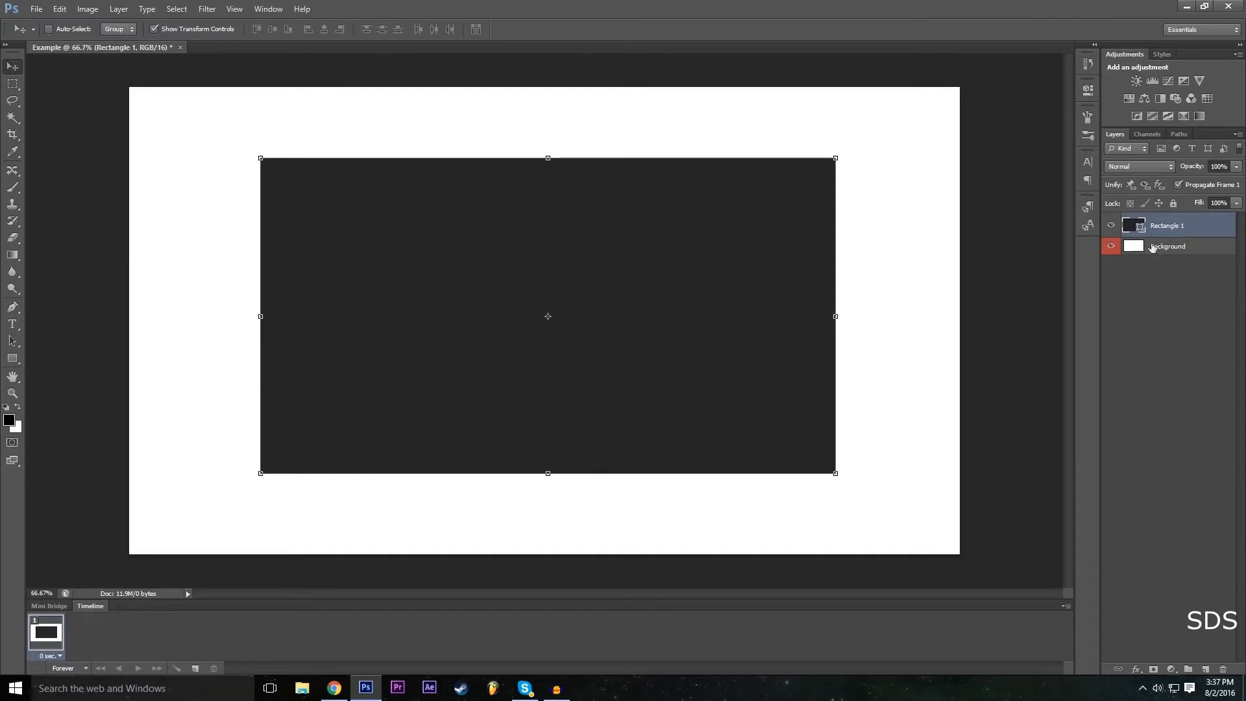
pyautogui.moveTo(1167, 230)
pyautogui.mouseDown()
pyautogui.moveTo(1173, 251)
pyautogui.moveTo(1178, 219)
pyautogui.mouseUp()
pyautogui.click(1172, 251)
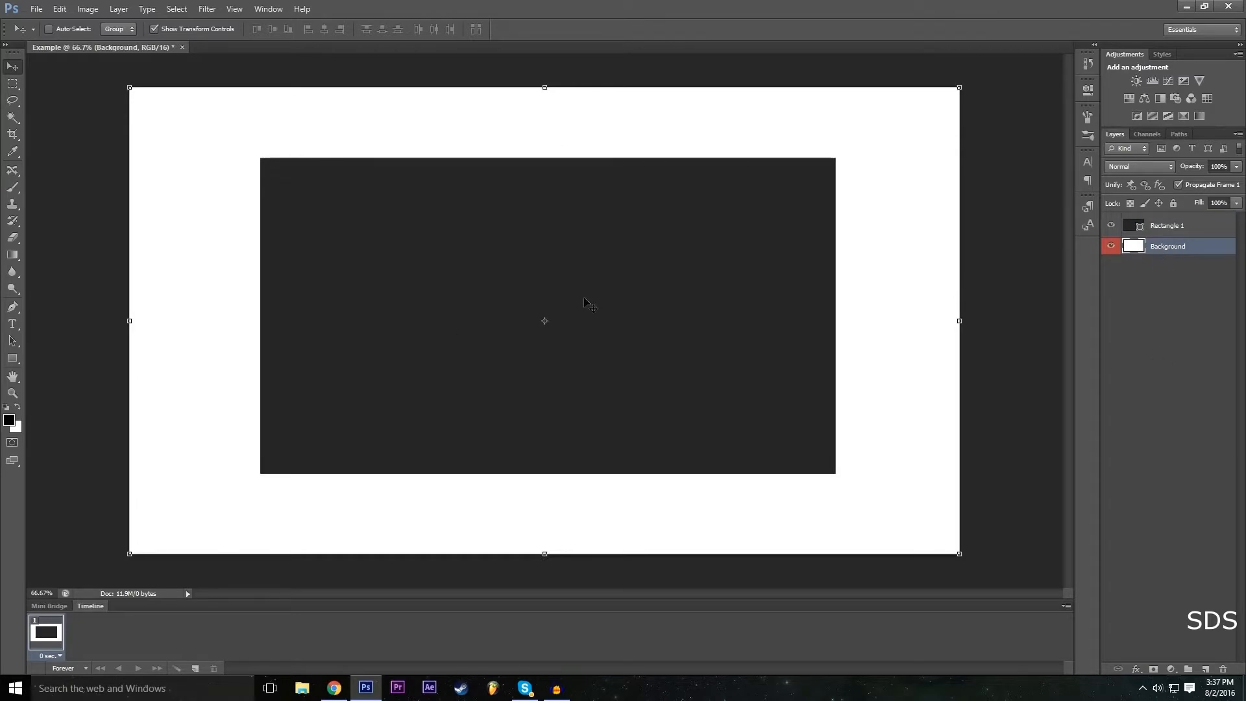
pyautogui.moveTo(1168, 250)
pyautogui.mouseDown()
pyautogui.moveTo(1174, 222)
pyautogui.moveTo(1180, 252)
pyautogui.mouseUp()
pyautogui.click(1170, 225)
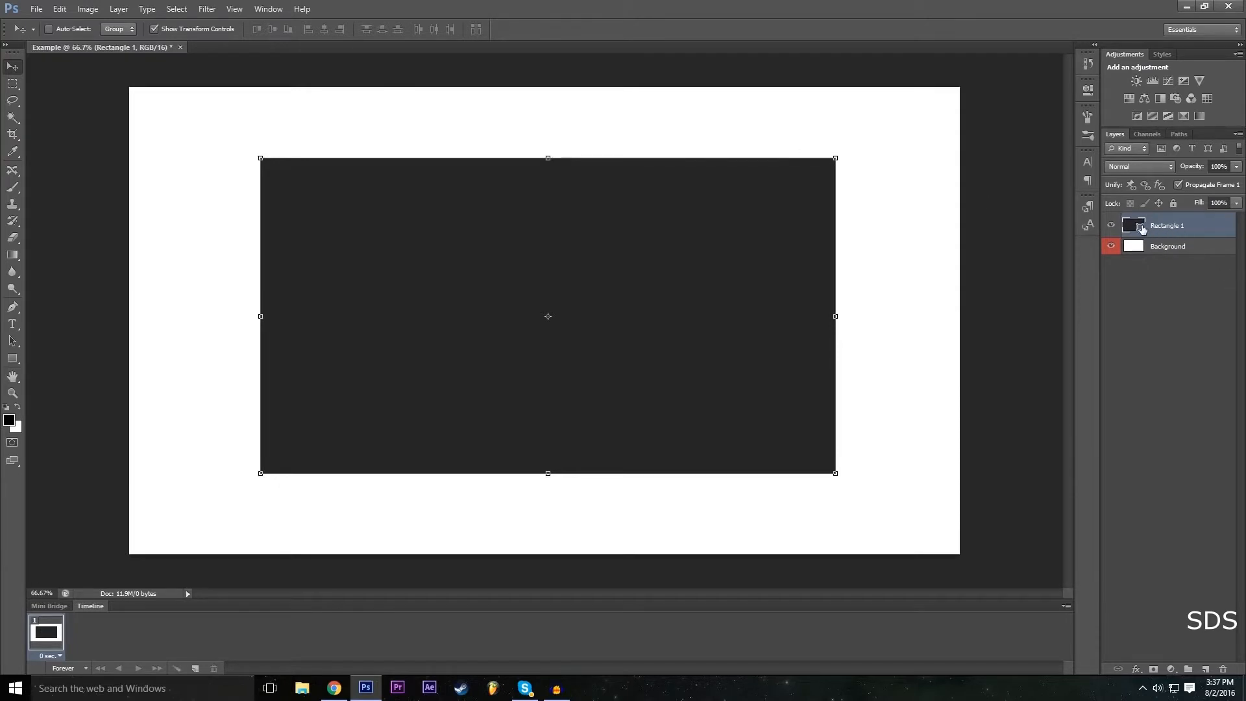
pyautogui.click(1179, 247)
pyautogui.click(1184, 270)
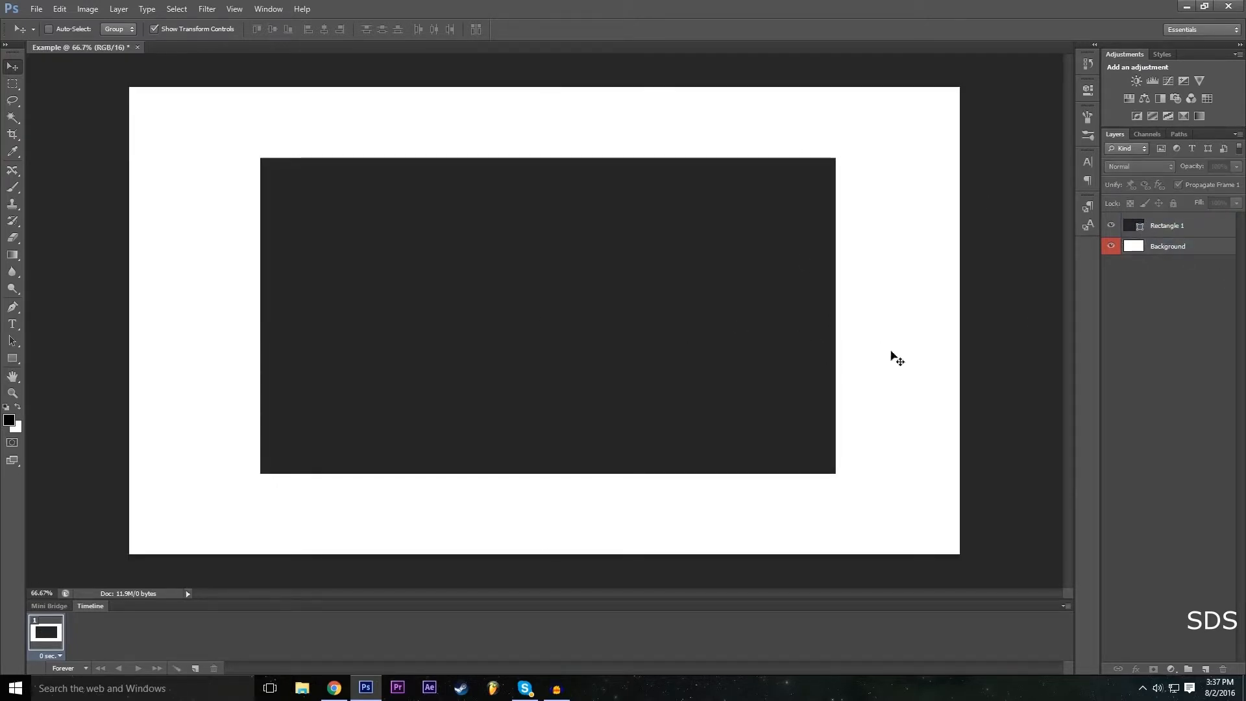
pyautogui.click(1154, 253)
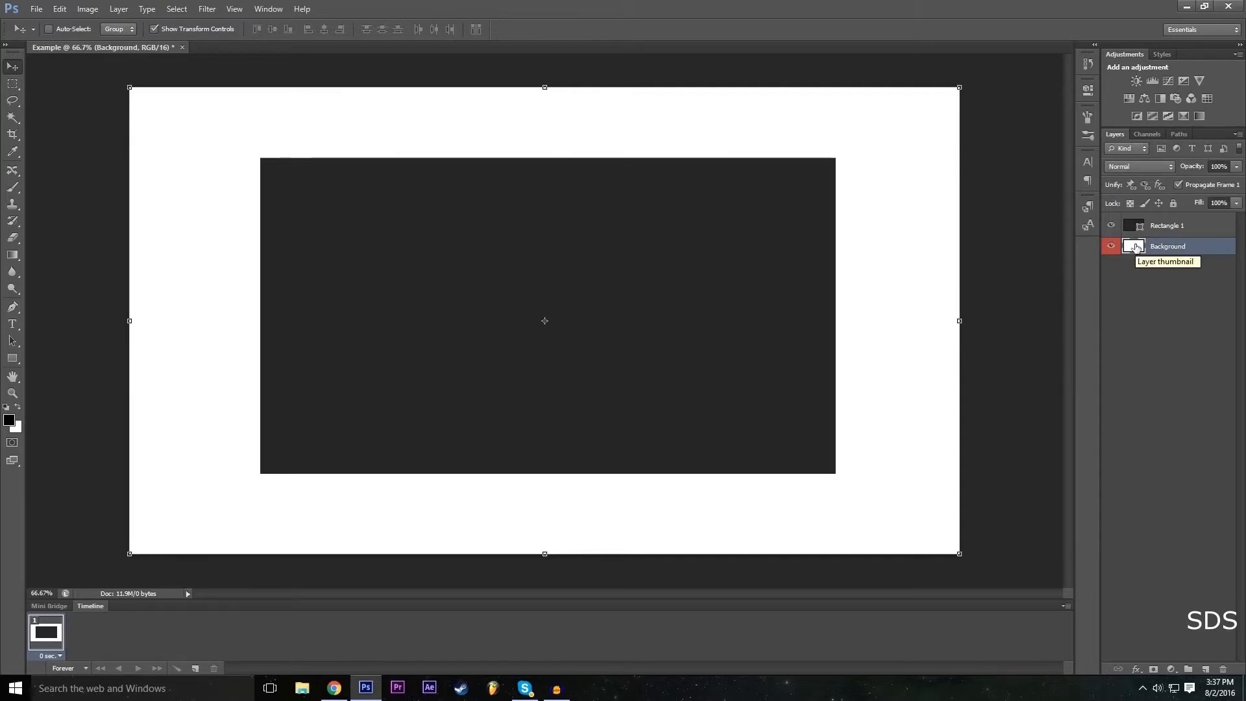
# Open the blending options for the Rectangle 1 layer and move the dialog clear of the rectangle.
pyautogui.click(1153, 227)
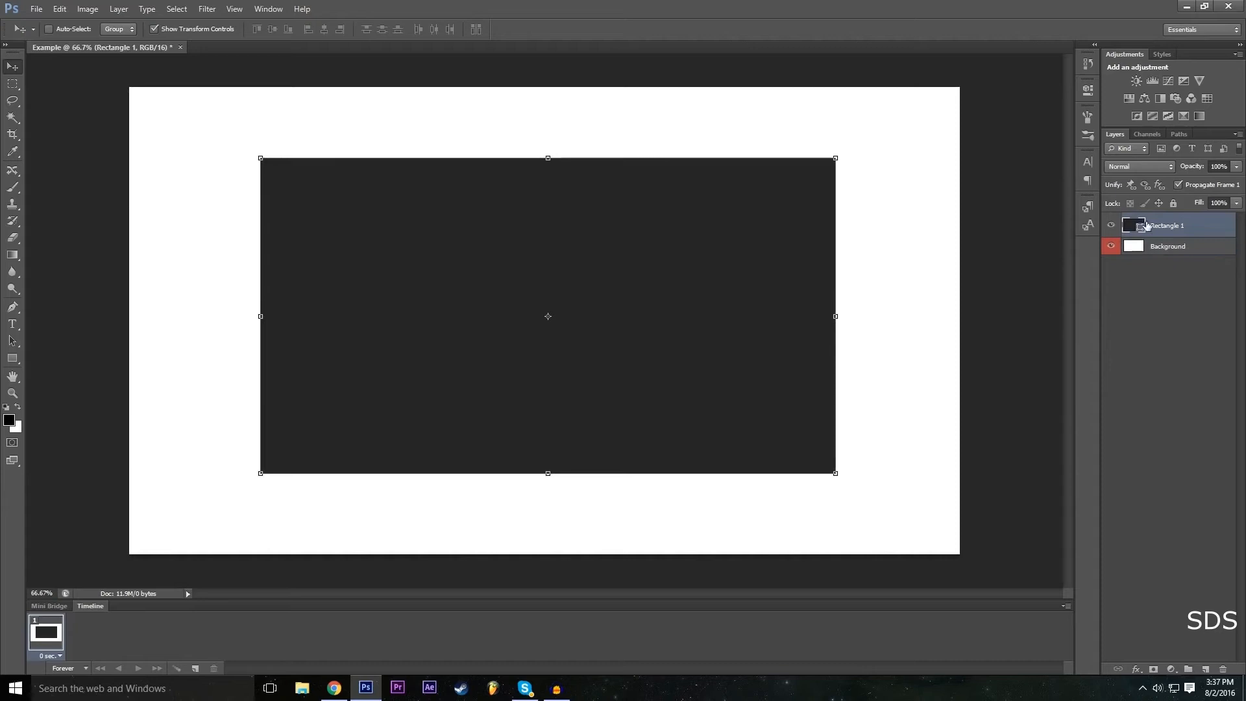
pyautogui.click(1137, 669)
pyautogui.click(1143, 518)
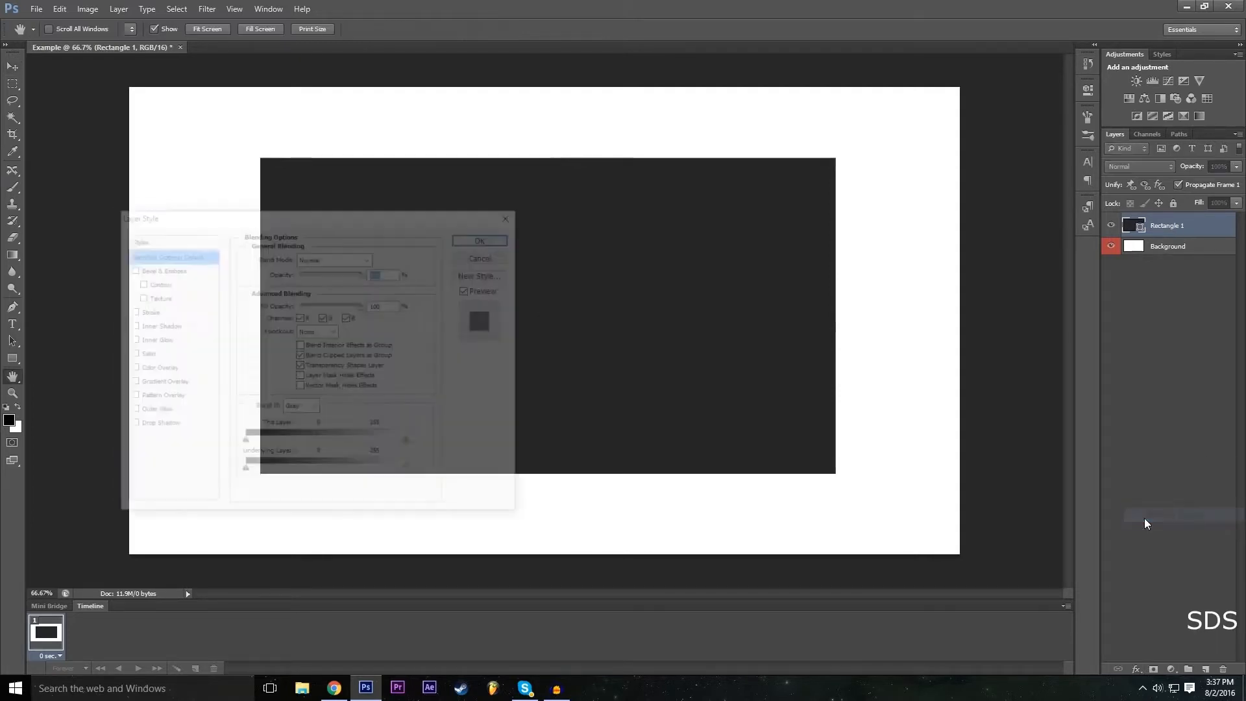
pyautogui.moveTo(421, 220); pyautogui.dragTo(1136, 297)
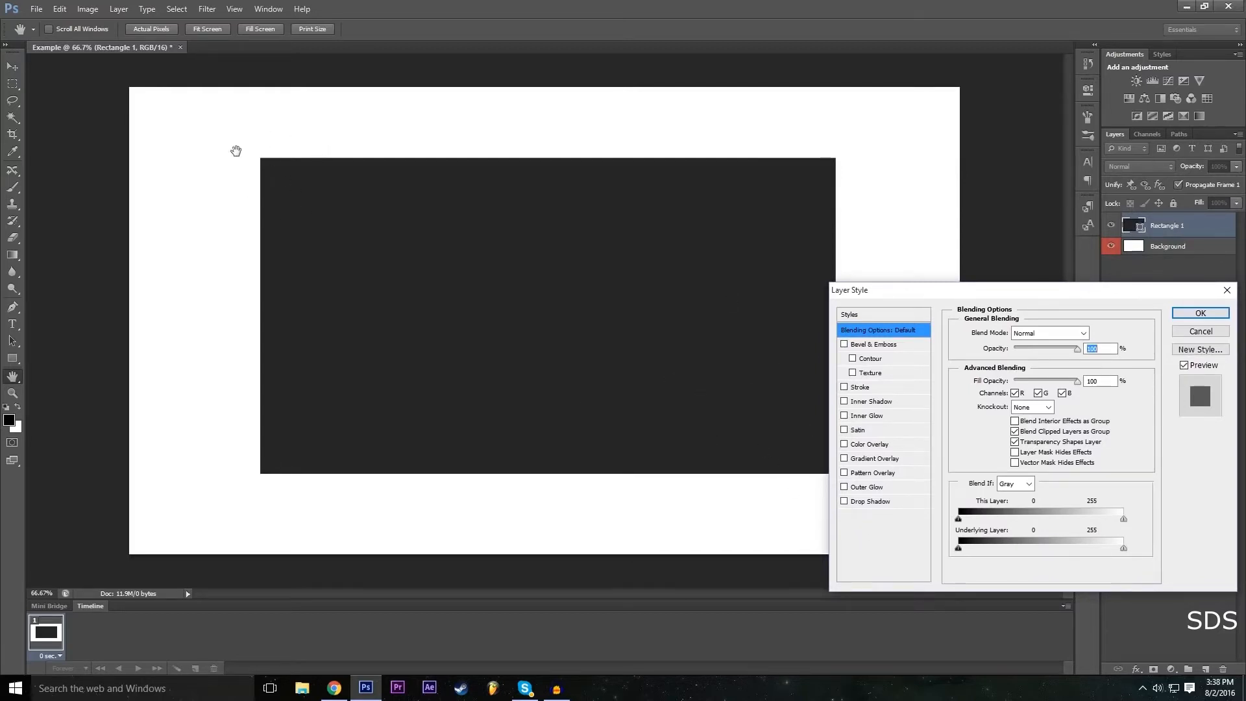
# Add a Drop Shadow to the rectangle with a spread of about 23% and a much larger, softer size.
pyautogui.click(844, 502)
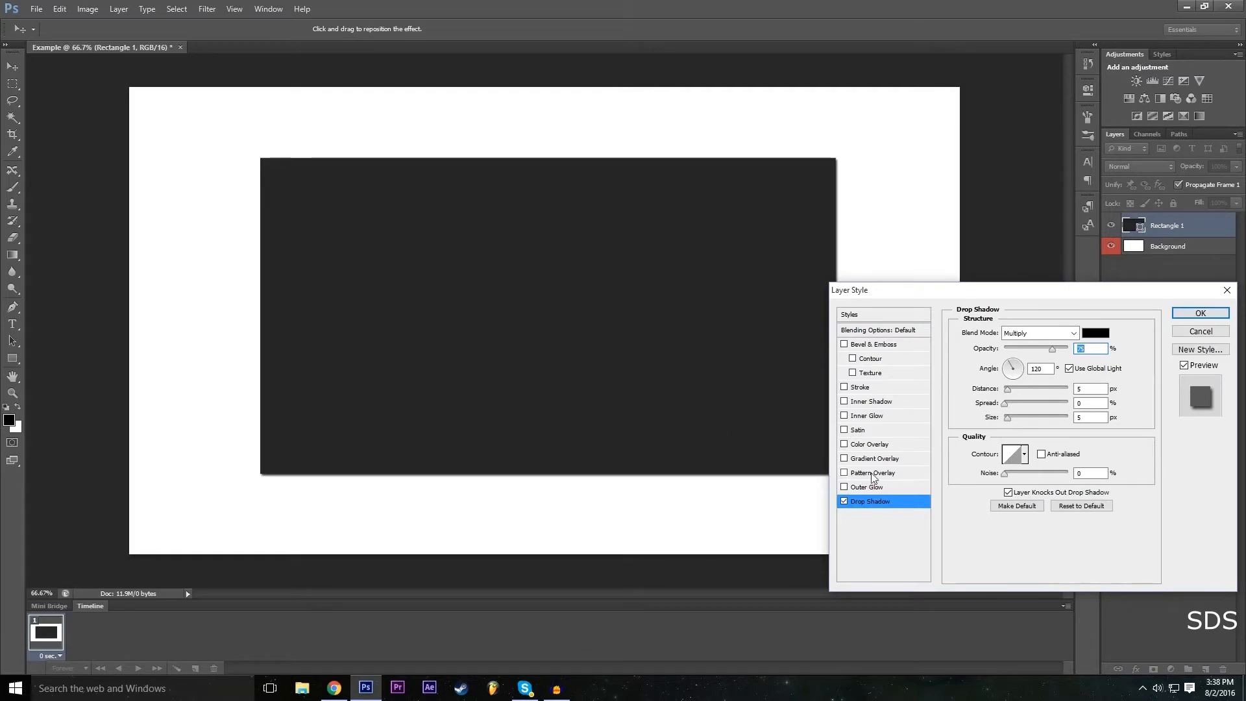
pyautogui.moveTo(1010, 418)
pyautogui.mouseDown()
pyautogui.moveTo(1033, 413)
pyautogui.moveTo(1009, 402)
pyautogui.moveTo(1068, 402)
pyautogui.moveTo(1002, 410)
pyautogui.moveTo(1021, 401)
pyautogui.moveTo(1029, 422)
pyautogui.moveTo(1047, 418)
pyautogui.moveTo(1020, 422)
pyautogui.mouseUp()
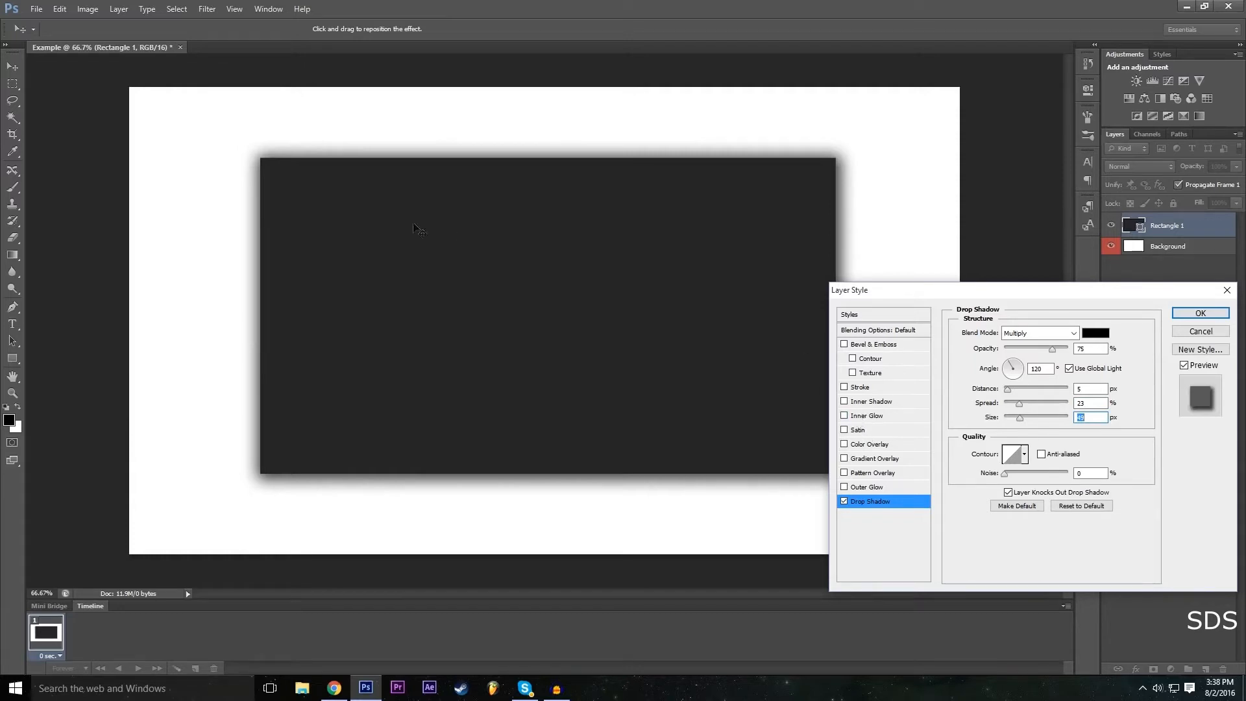
pyautogui.moveTo(951, 293)
pyautogui.mouseDown()
pyautogui.moveTo(945, 258)
pyautogui.moveTo(958, 287)
pyautogui.mouseUp()
# Add an outside Stroke to the rectangle and set its colour to pure red, ff0000.
pyautogui.click(875, 382)
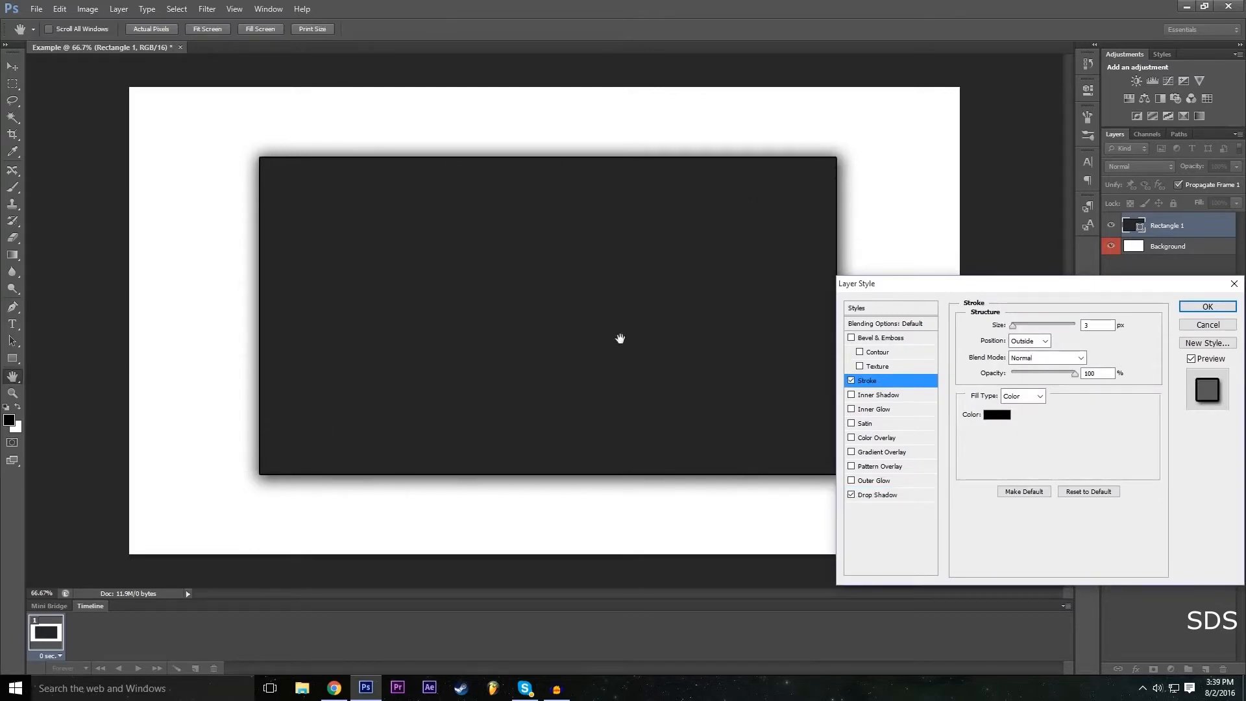
pyautogui.moveTo(990, 290); pyautogui.dragTo(979, 289)
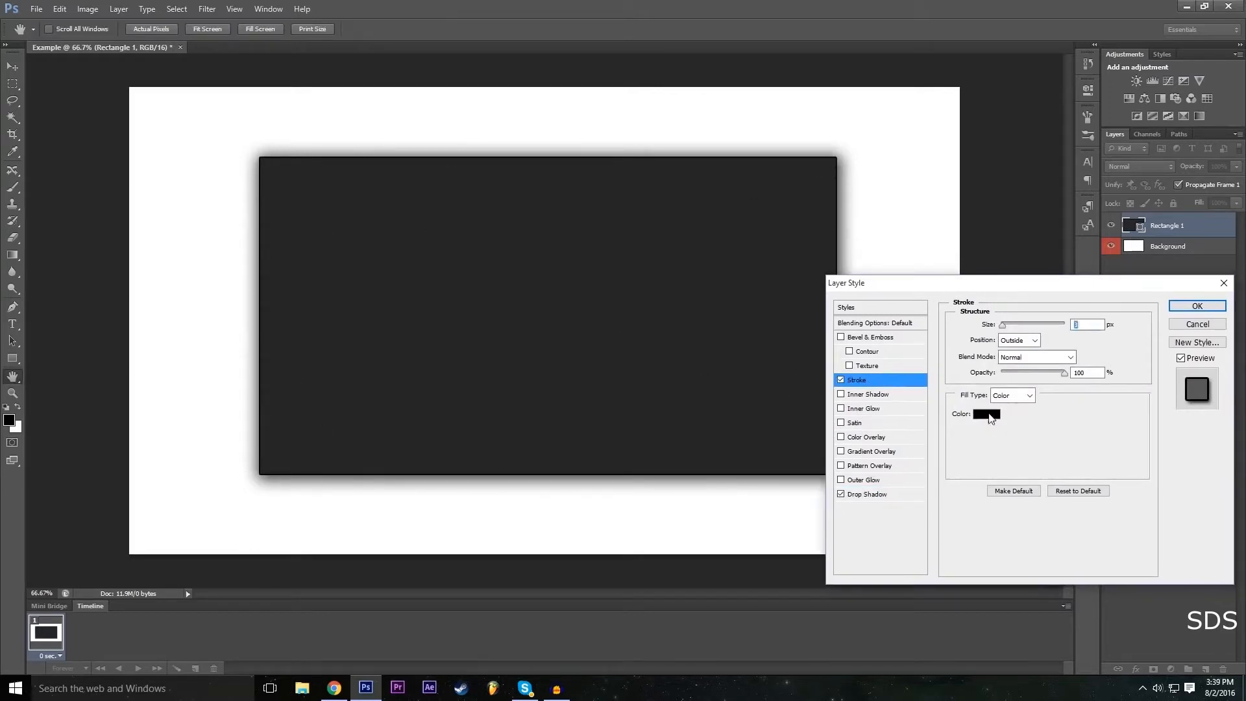
pyautogui.click(989, 416)
pyautogui.moveTo(502, 274); pyautogui.dragTo(598, 161)
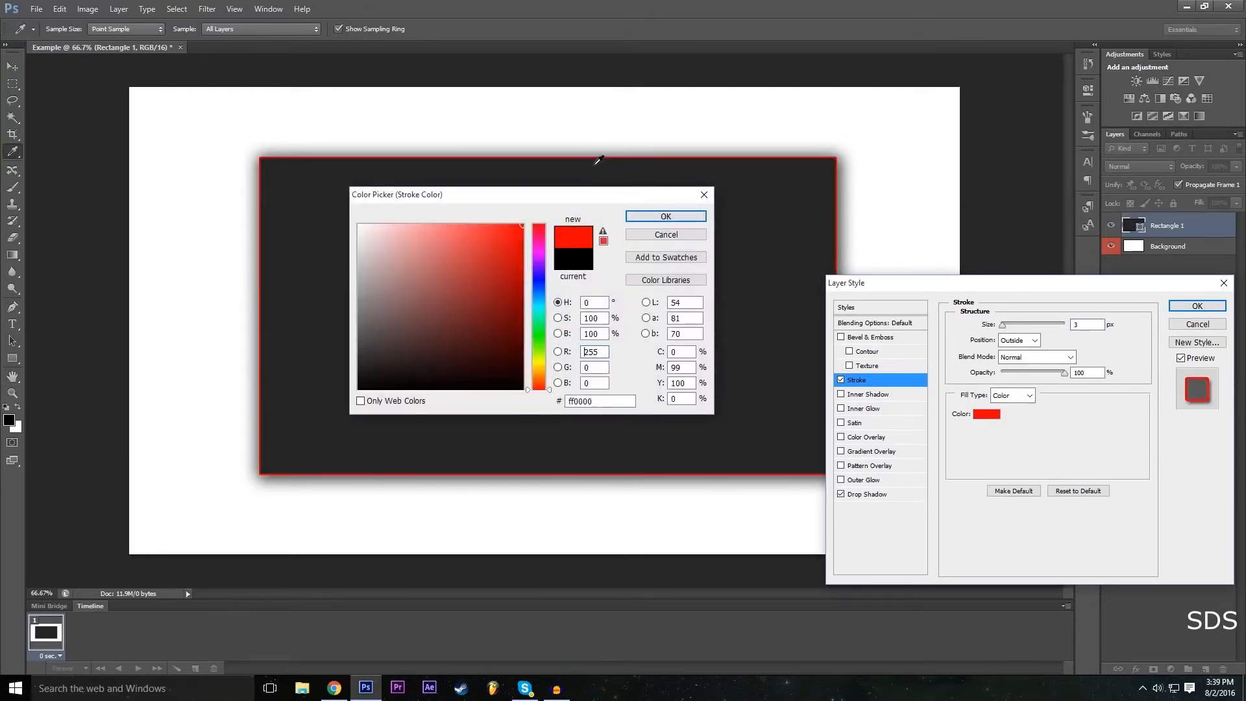
pyautogui.click(681, 214)
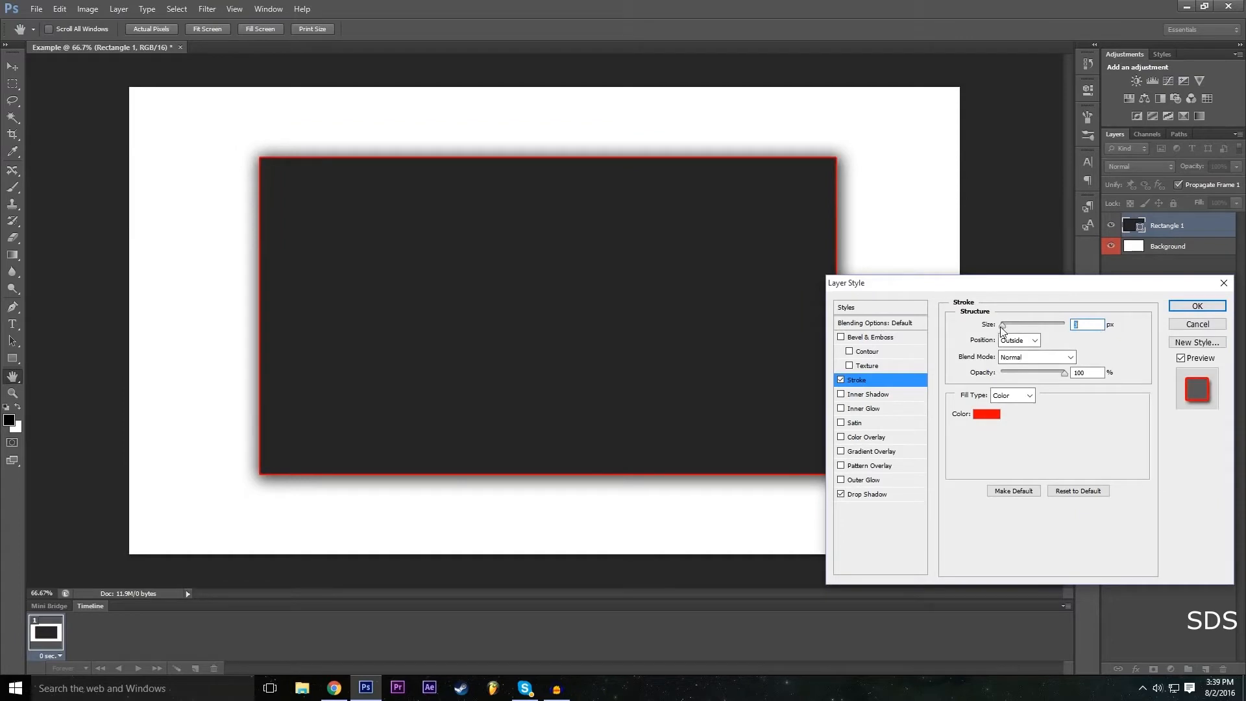
# Thicken the rectangle's red stroke and set its size to 10 px.
pyautogui.moveTo(1003, 326); pyautogui.dragTo(1010, 326)
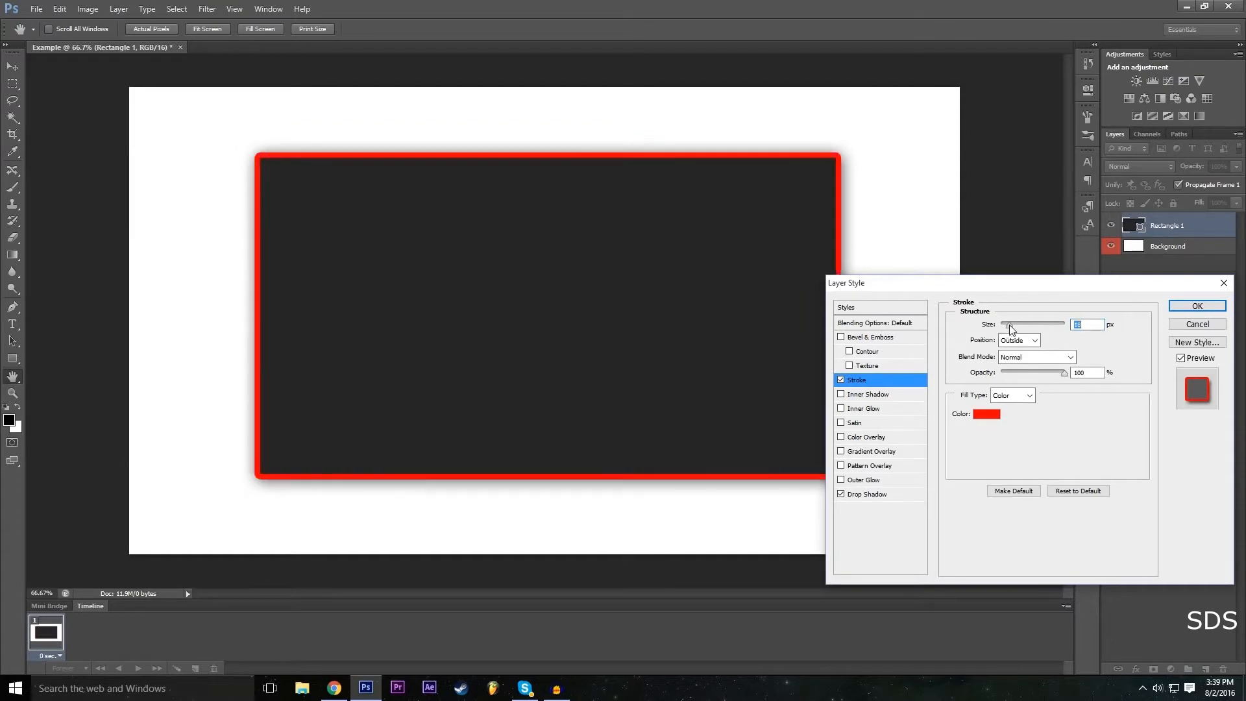
pyautogui.doubleClick(1088, 327)
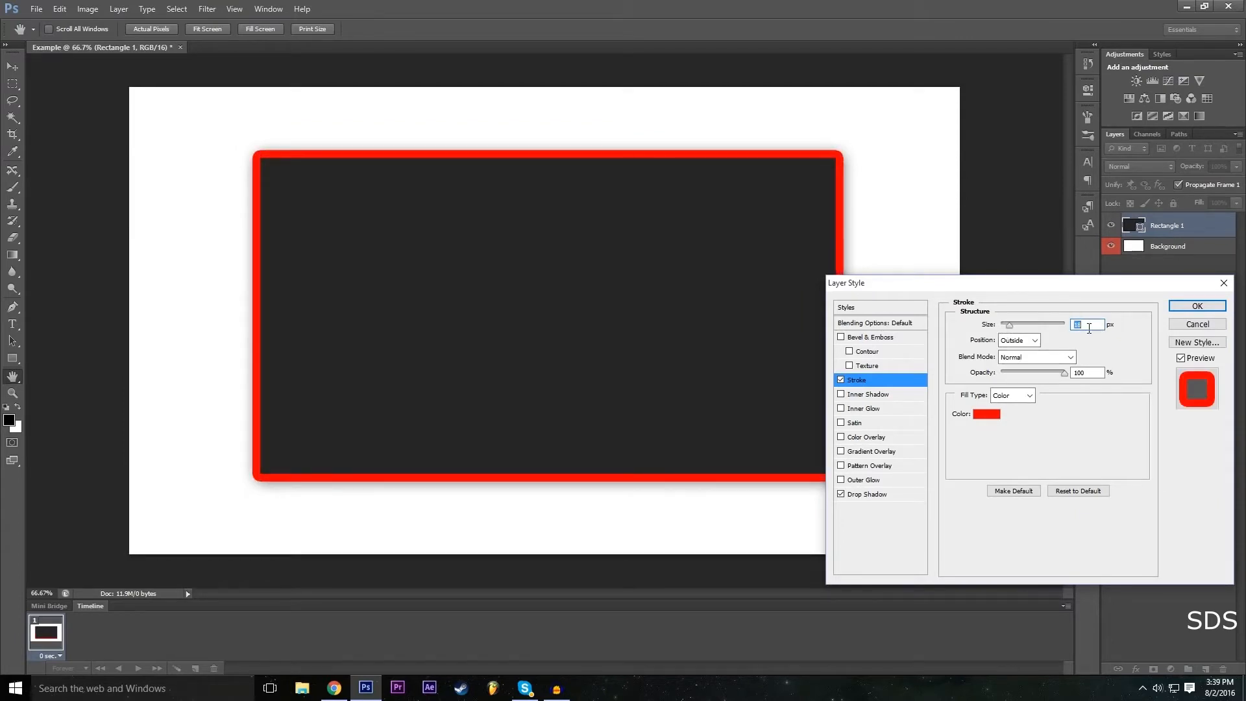
pyautogui.write('10')
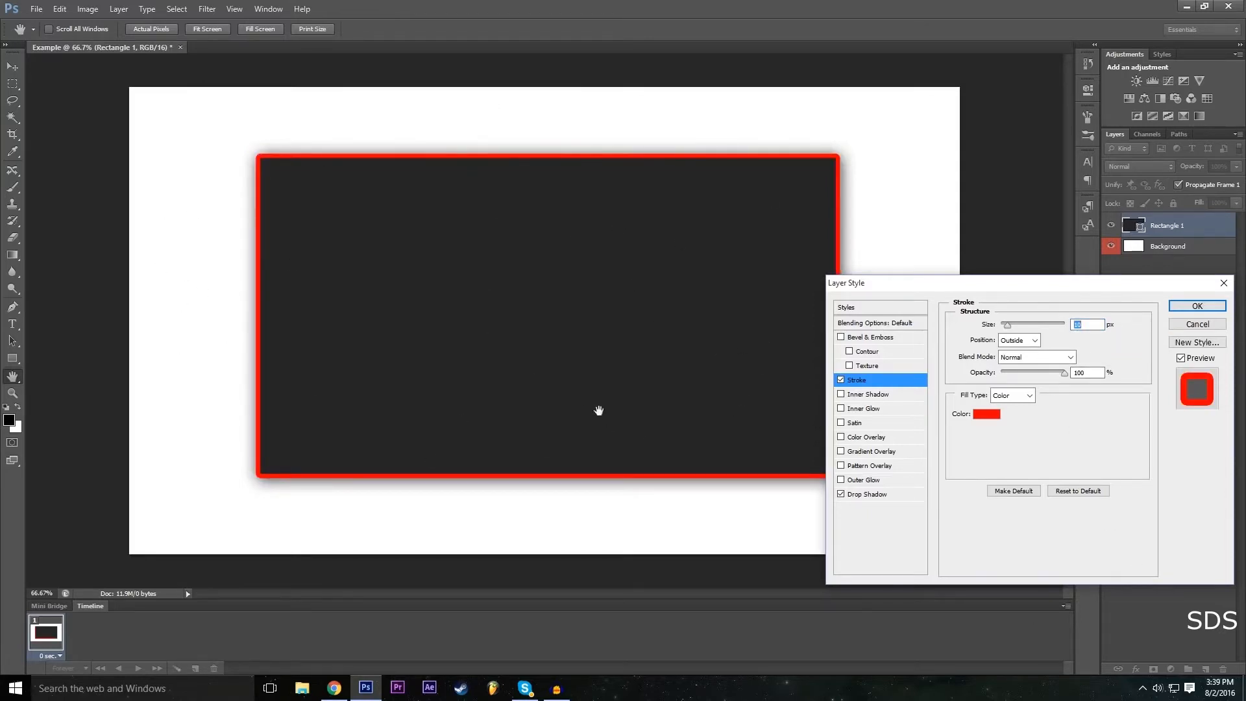
# Add a Bevel & Emboss to the rectangle with a depth of about 286% and widen the bevel's size.
pyautogui.click(841, 337)
pyautogui.click(868, 338)
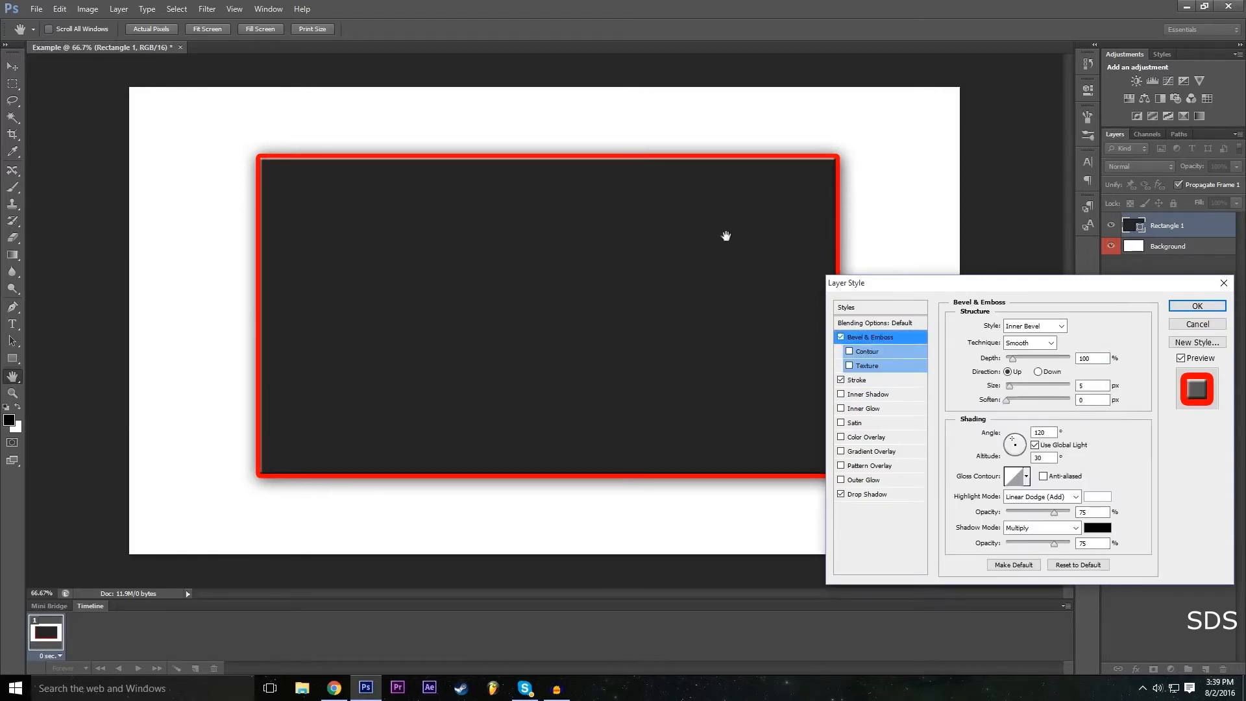
pyautogui.click(840, 338)
pyautogui.moveTo(1020, 363)
pyautogui.mouseDown()
pyautogui.moveTo(1041, 357)
pyautogui.moveTo(1024, 360)
pyautogui.mouseUp()
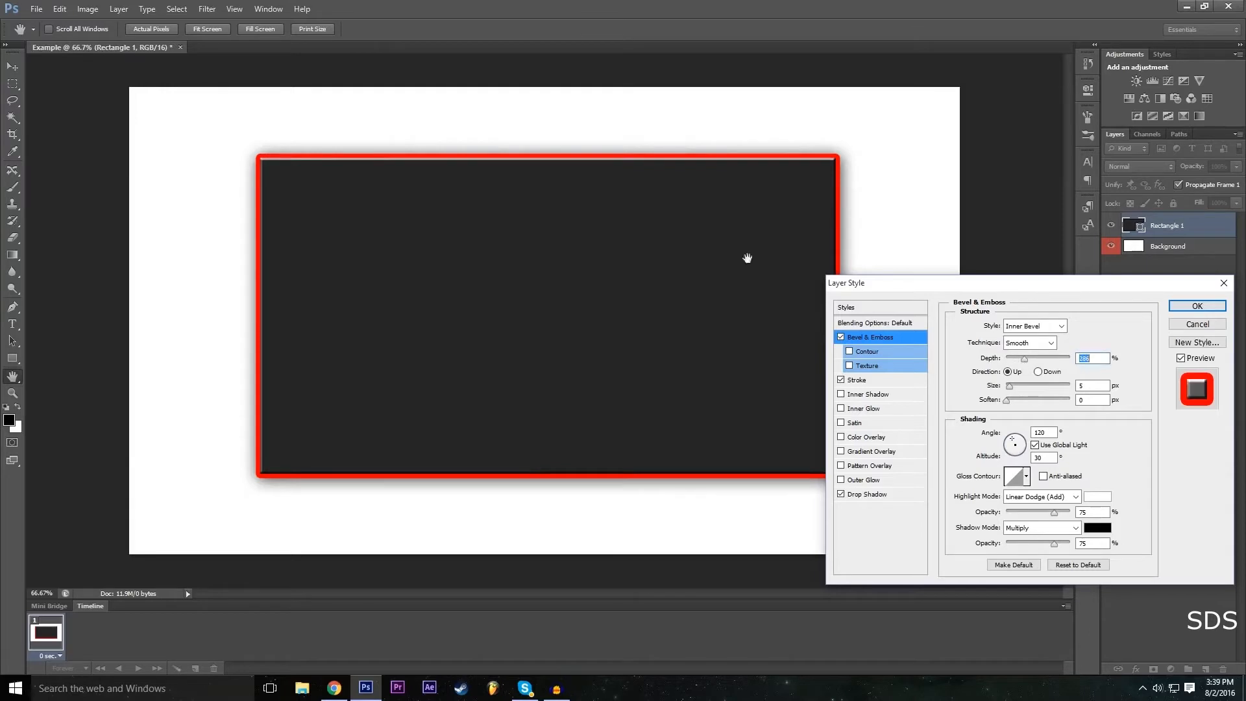
pyautogui.moveTo(1010, 385)
pyautogui.mouseDown()
pyautogui.moveTo(1040, 387)
pyautogui.moveTo(1017, 403)
pyautogui.mouseUp()
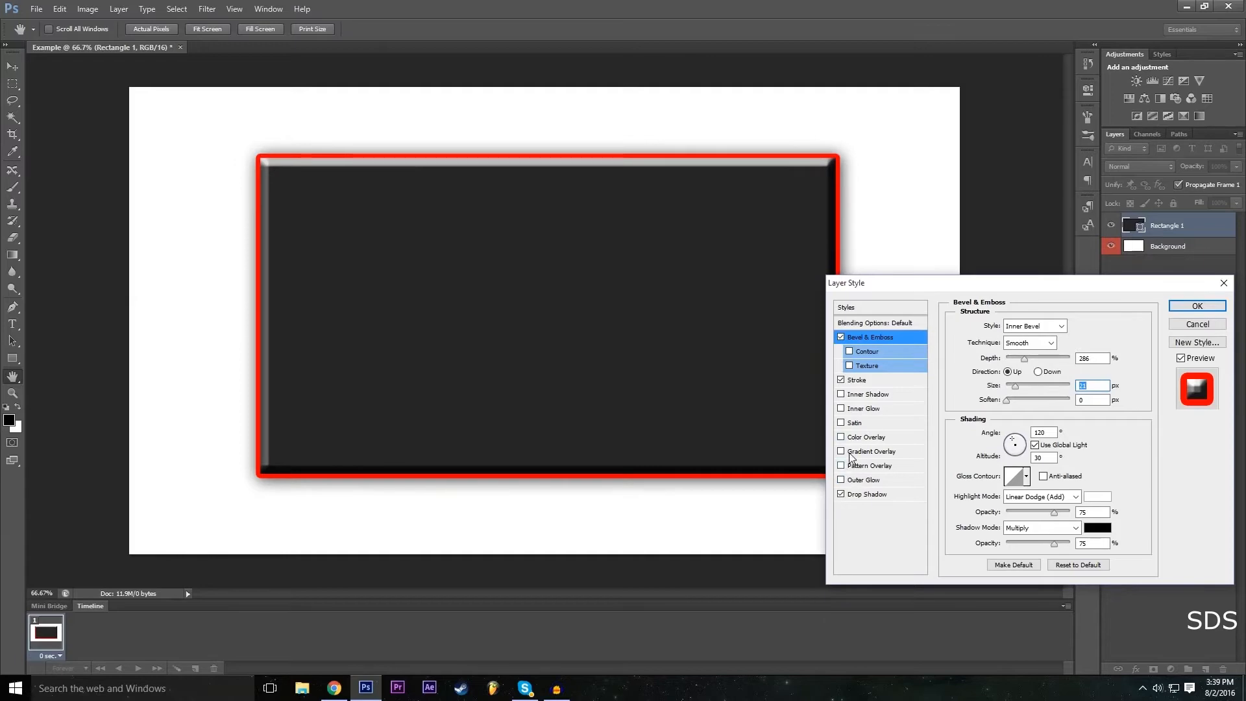
# Add a Pattern Overlay to the rectangle and try the preset patterns, ending on the near-white textured one.
pyautogui.click(866, 467)
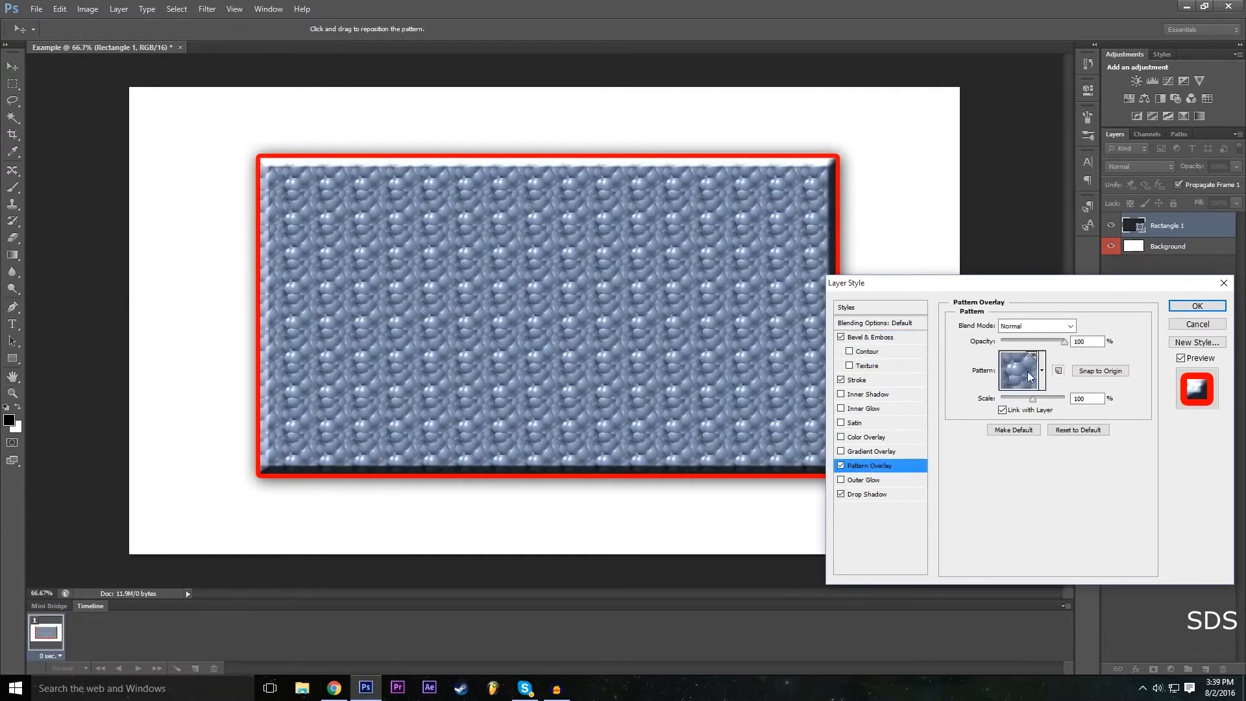
pyautogui.click(1029, 376)
pyautogui.click(979, 411)
pyautogui.click(1005, 413)
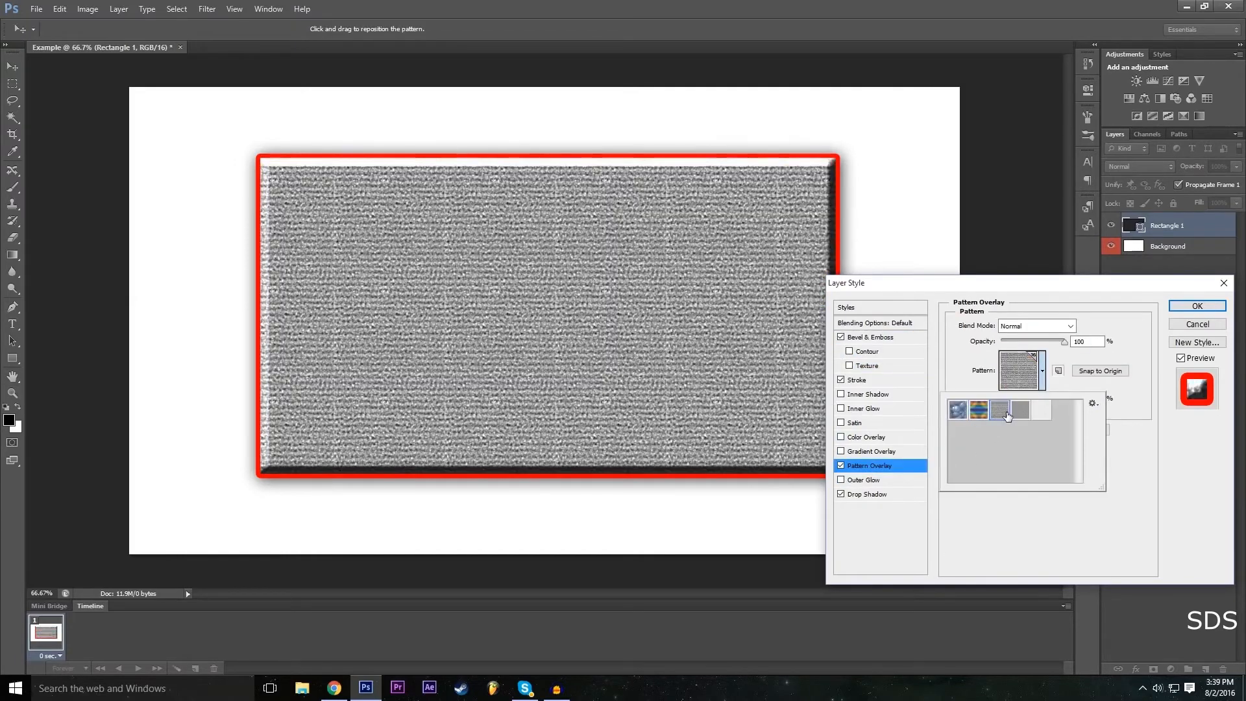
pyautogui.click(1020, 410)
pyautogui.click(1041, 410)
pyautogui.click(1025, 413)
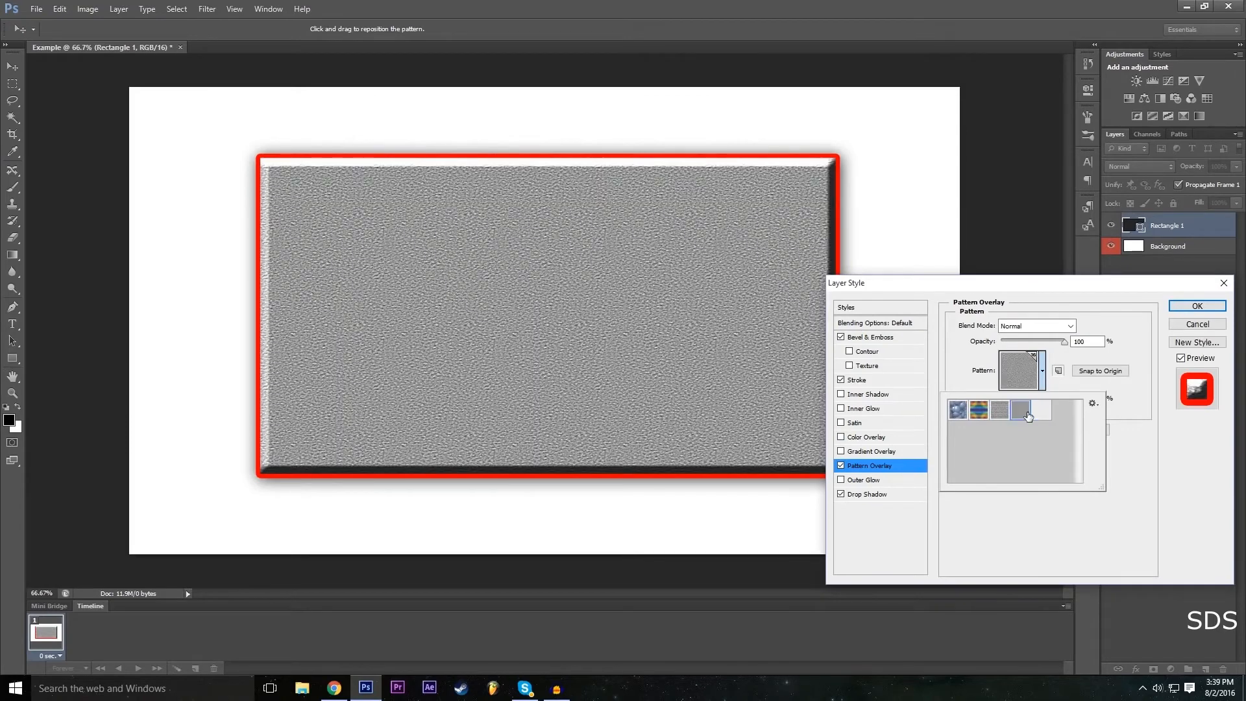
pyautogui.click(1042, 419)
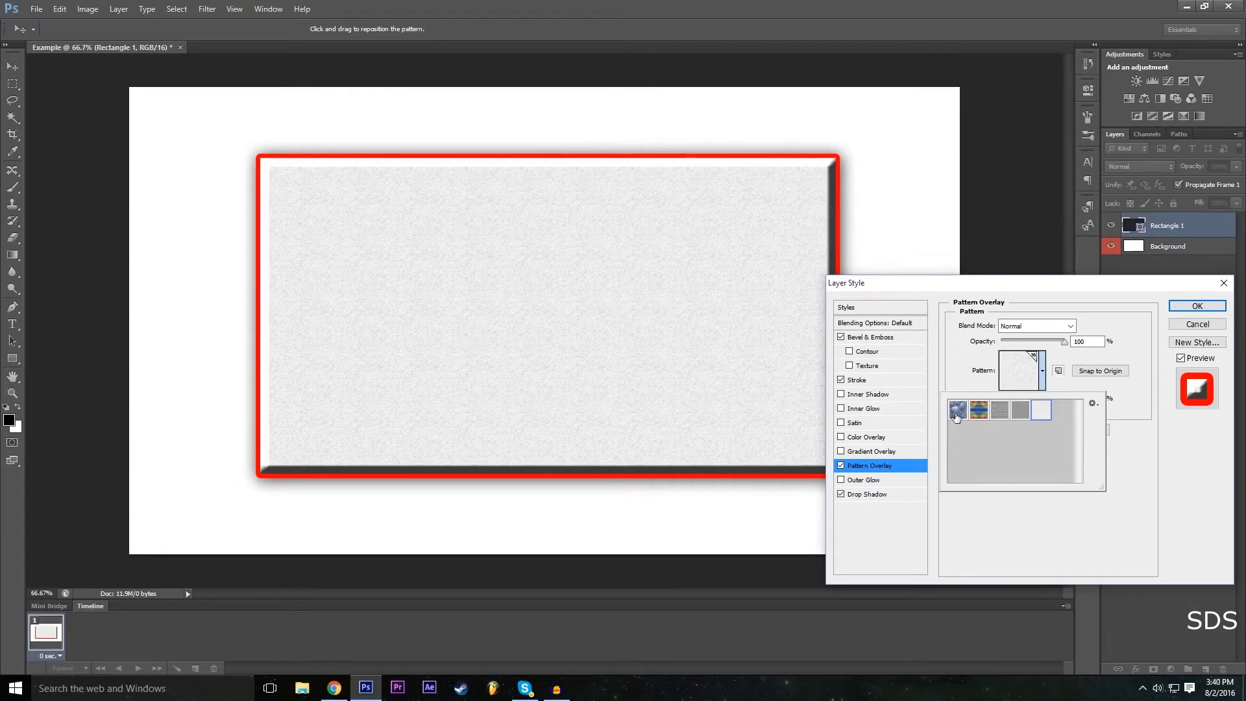
# Compare the preset patterns again, apply the coarse grey woven one, and toggle the Pattern Overlay off and on.
pyautogui.click(957, 416)
pyautogui.click(979, 419)
pyautogui.click(1000, 419)
pyautogui.click(1038, 415)
pyautogui.click(1020, 410)
pyautogui.click(913, 515)
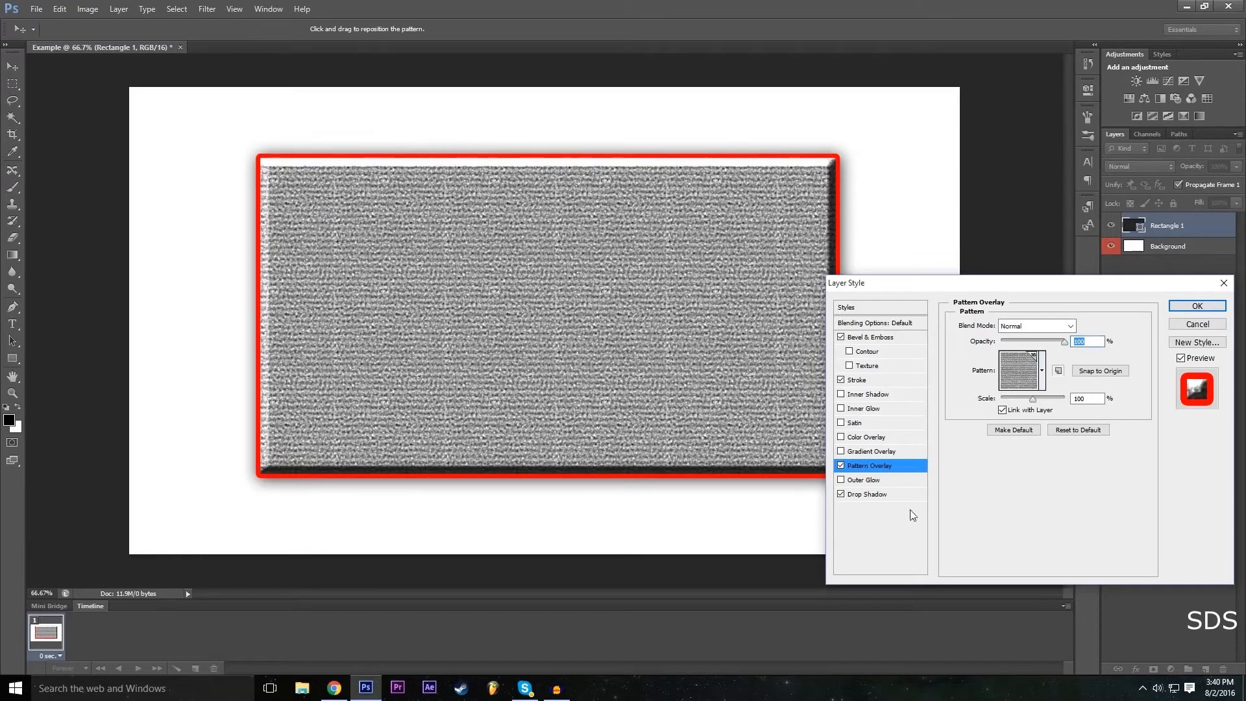
pyautogui.click(840, 465)
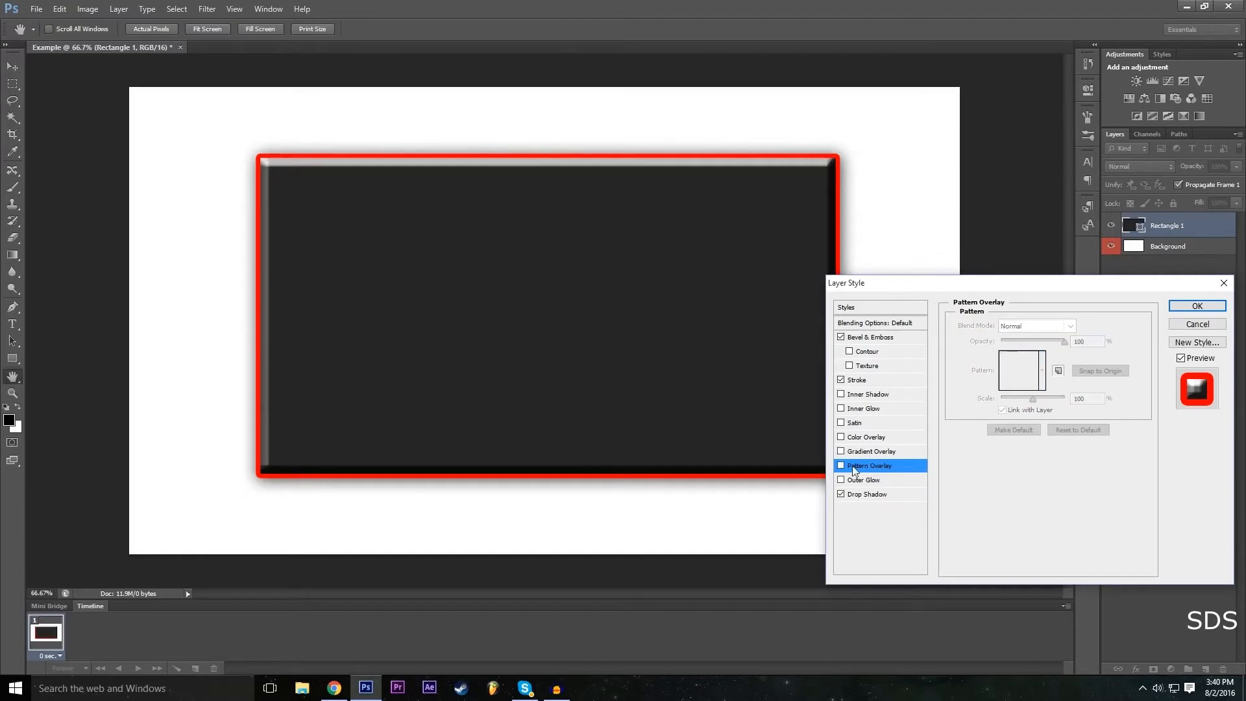
pyautogui.click(853, 470)
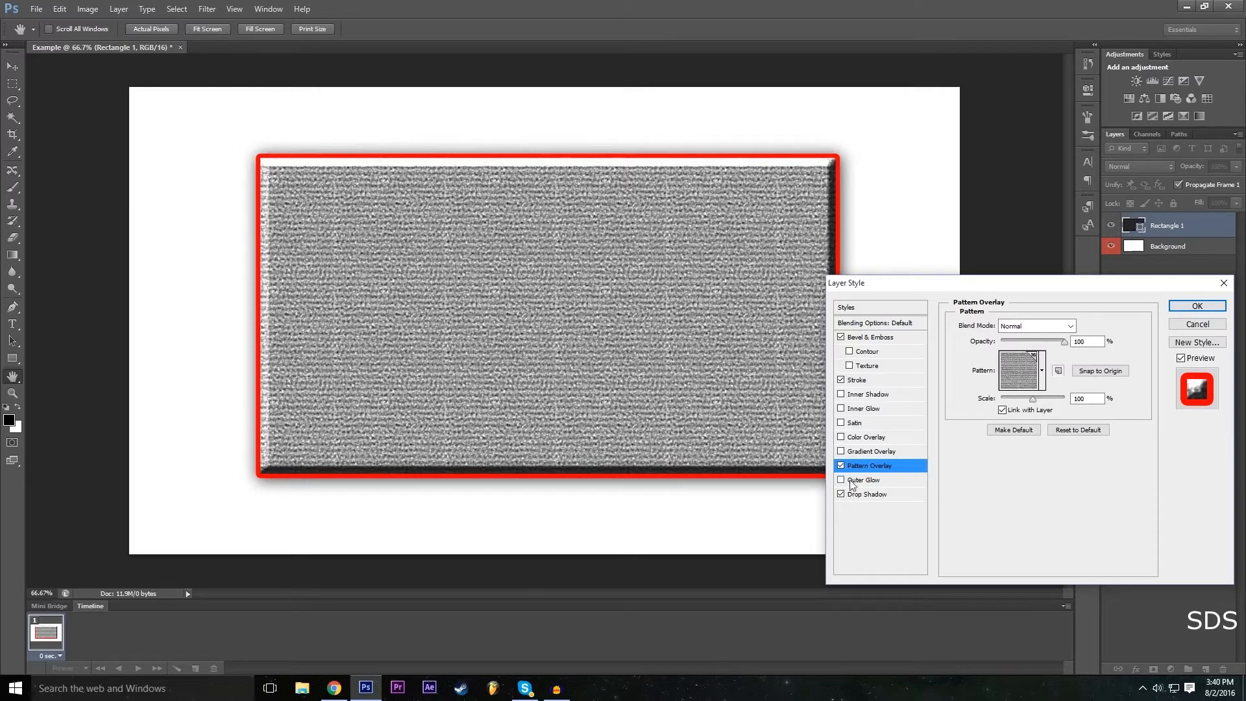
# Add an Outer Glow to the rectangle with a size of about 59 px and the colour red, ff0000.
pyautogui.click(880, 481)
pyautogui.moveTo(1006, 437); pyautogui.dragTo(1020, 438)
pyautogui.click(988, 371)
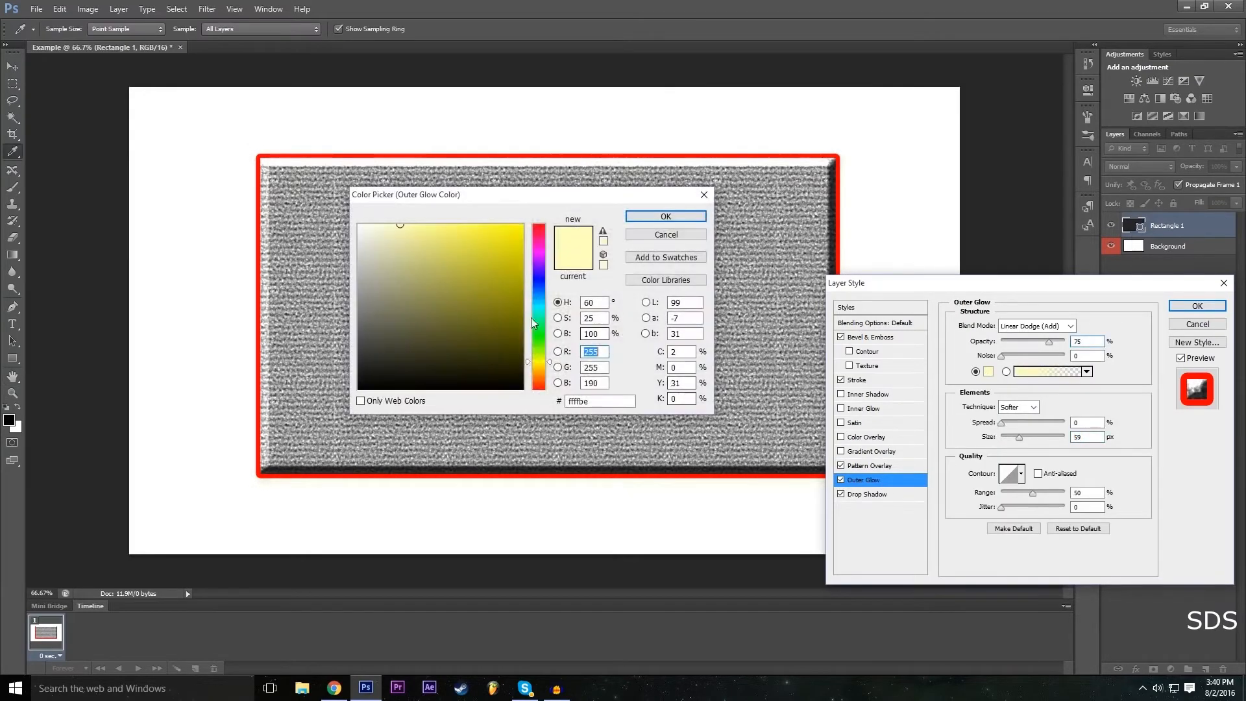
pyautogui.moveTo(537, 242); pyautogui.dragTo(537, 224)
pyautogui.click(522, 226)
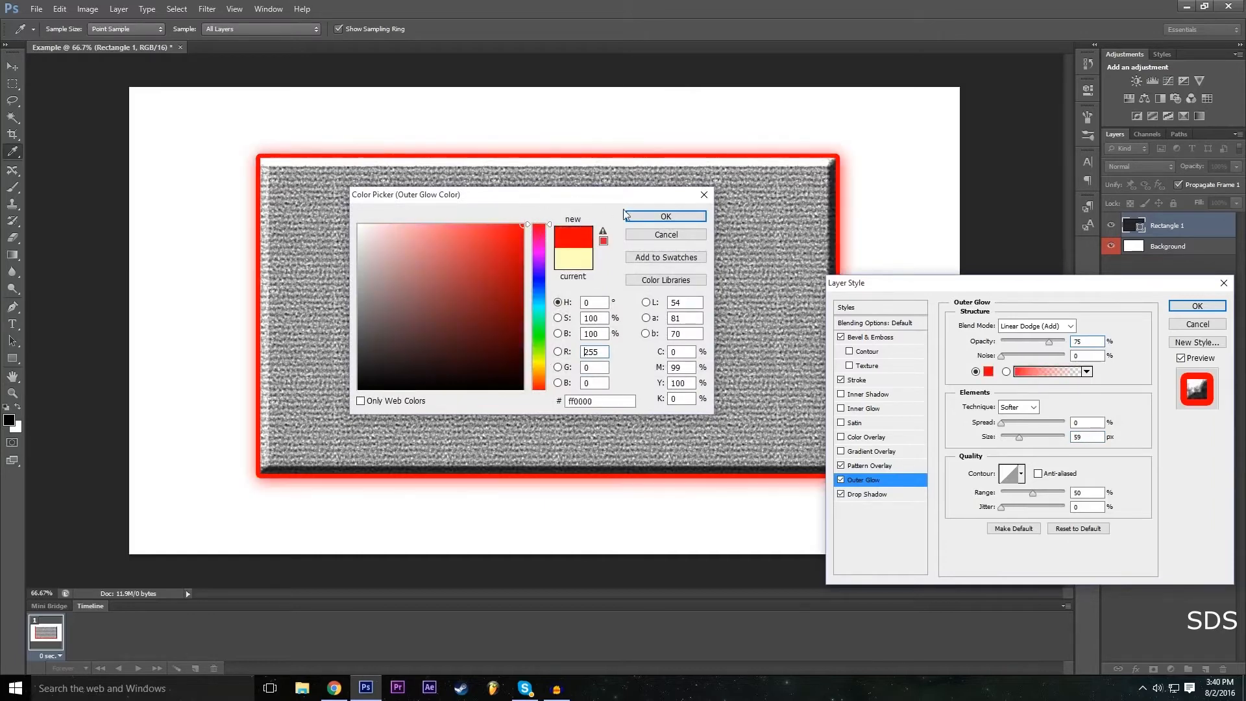
pyautogui.click(666, 216)
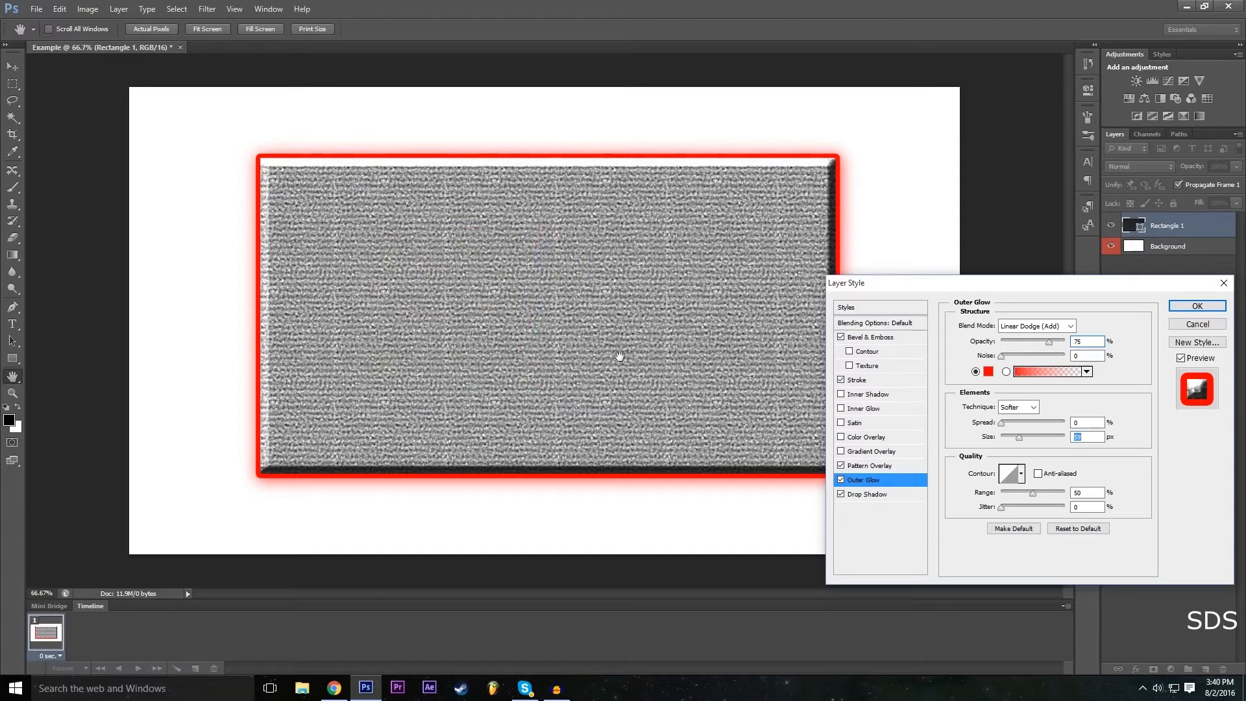
pyautogui.click(1011, 423)
# Try a Color Overlay on the rectangle with grey and green colours, cancel the colour choice and turn the overlay off.
pyautogui.click(841, 437)
pyautogui.click(873, 439)
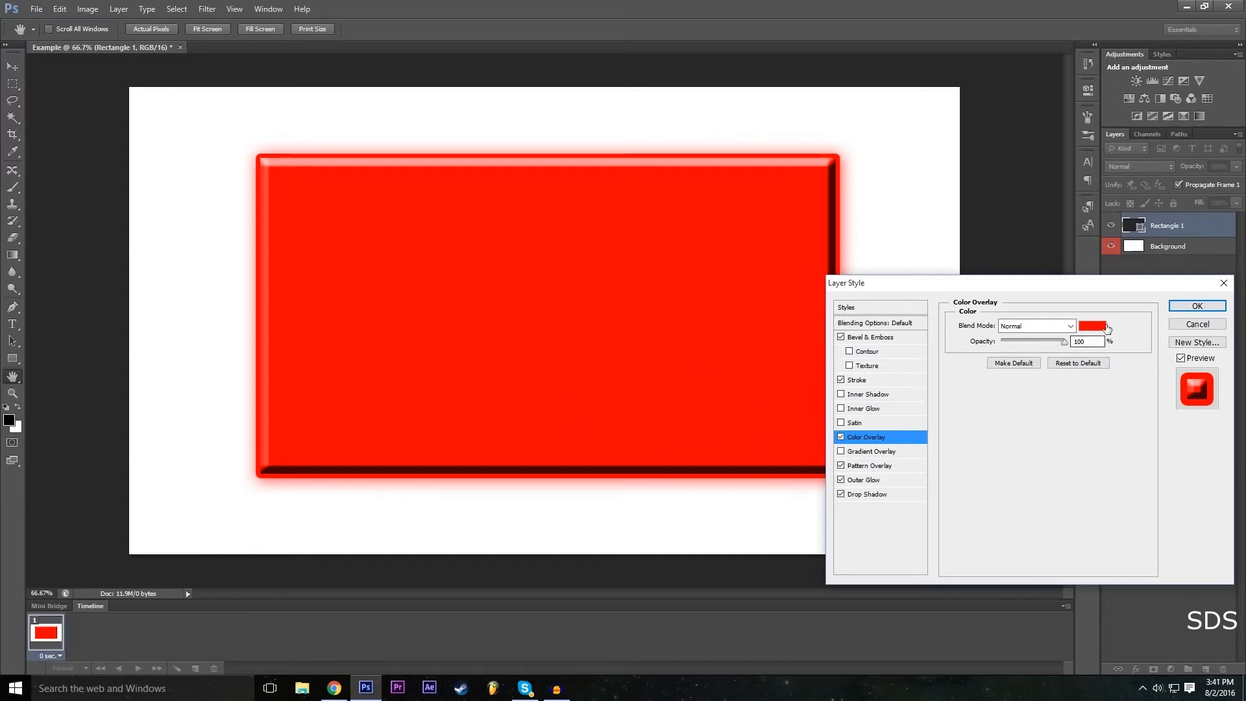
pyautogui.click(1096, 326)
pyautogui.moveTo(499, 235); pyautogui.dragTo(362, 347)
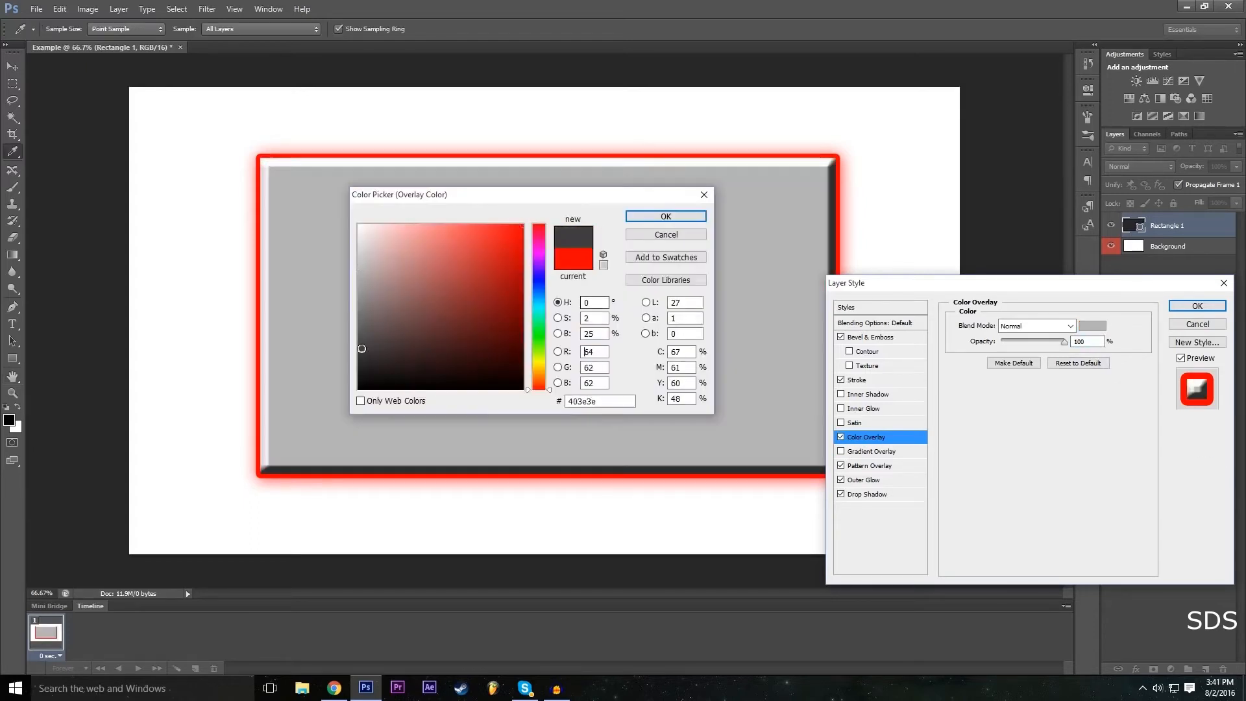
pyautogui.click(549, 389)
pyautogui.moveTo(548, 389); pyautogui.dragTo(536, 227)
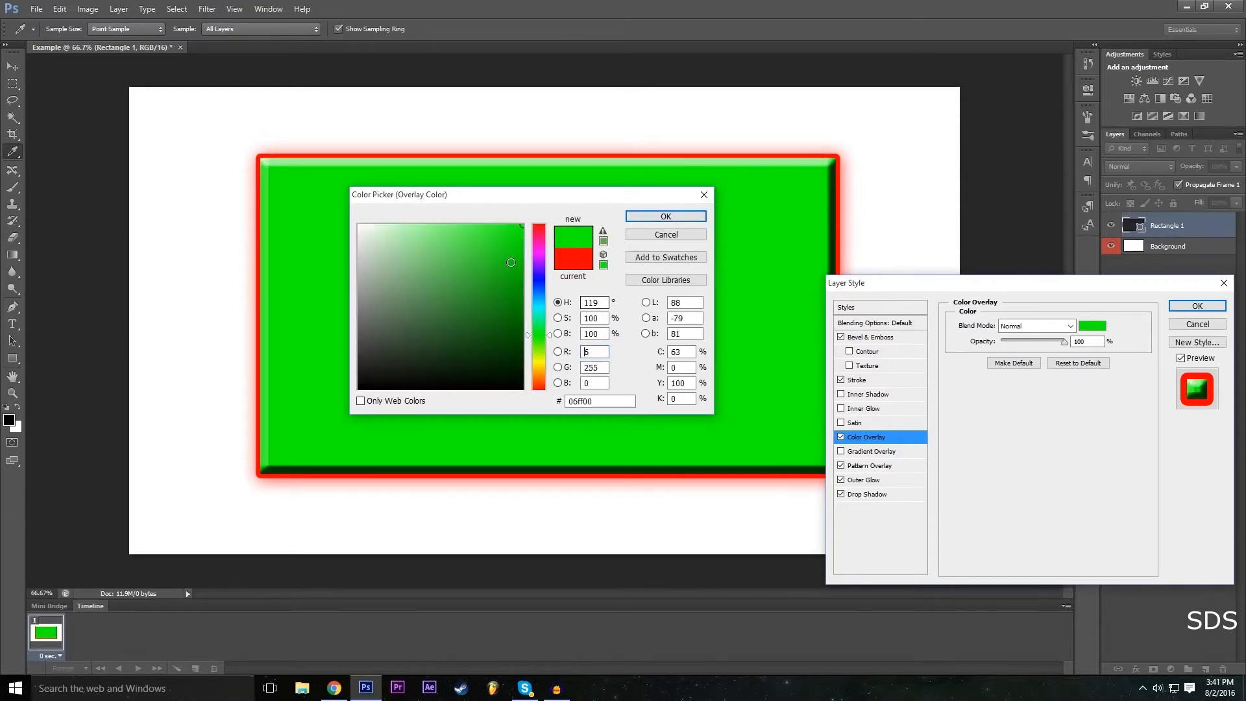
pyautogui.click(665, 234)
pyautogui.click(841, 437)
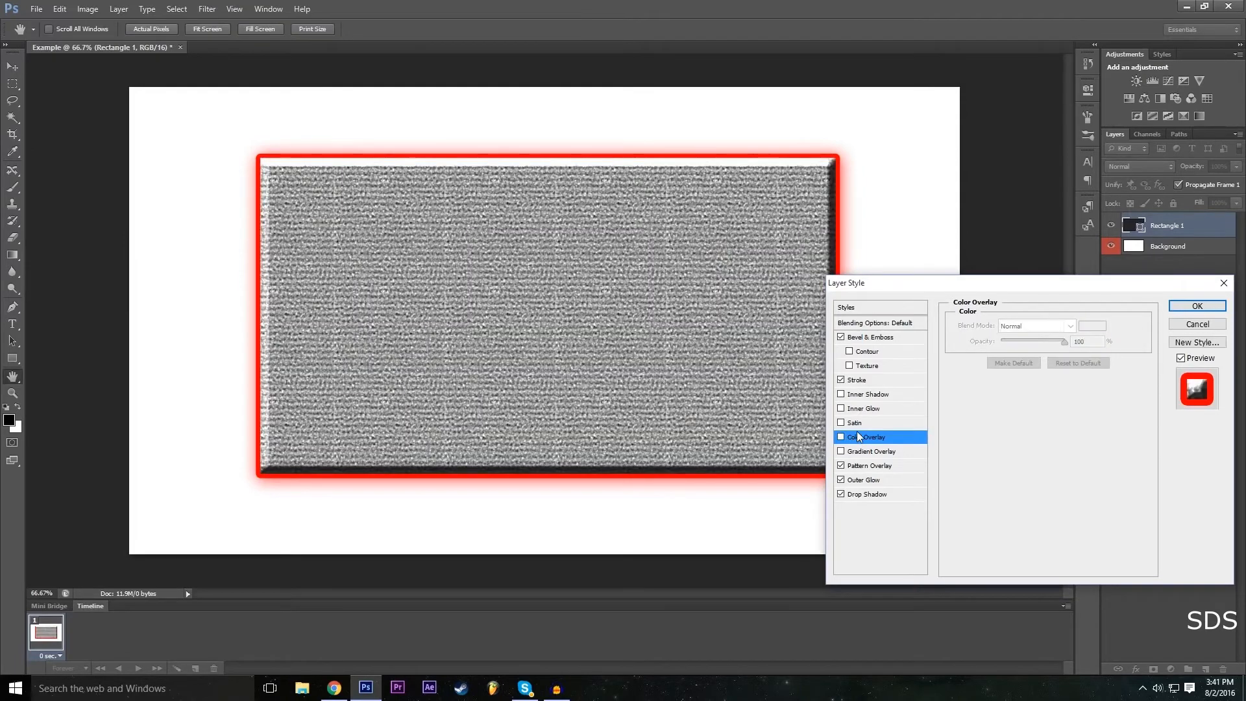
# Try the Satin and Inner Shadow effects on the rectangle by toggling each on and off.
pyautogui.click(840, 422)
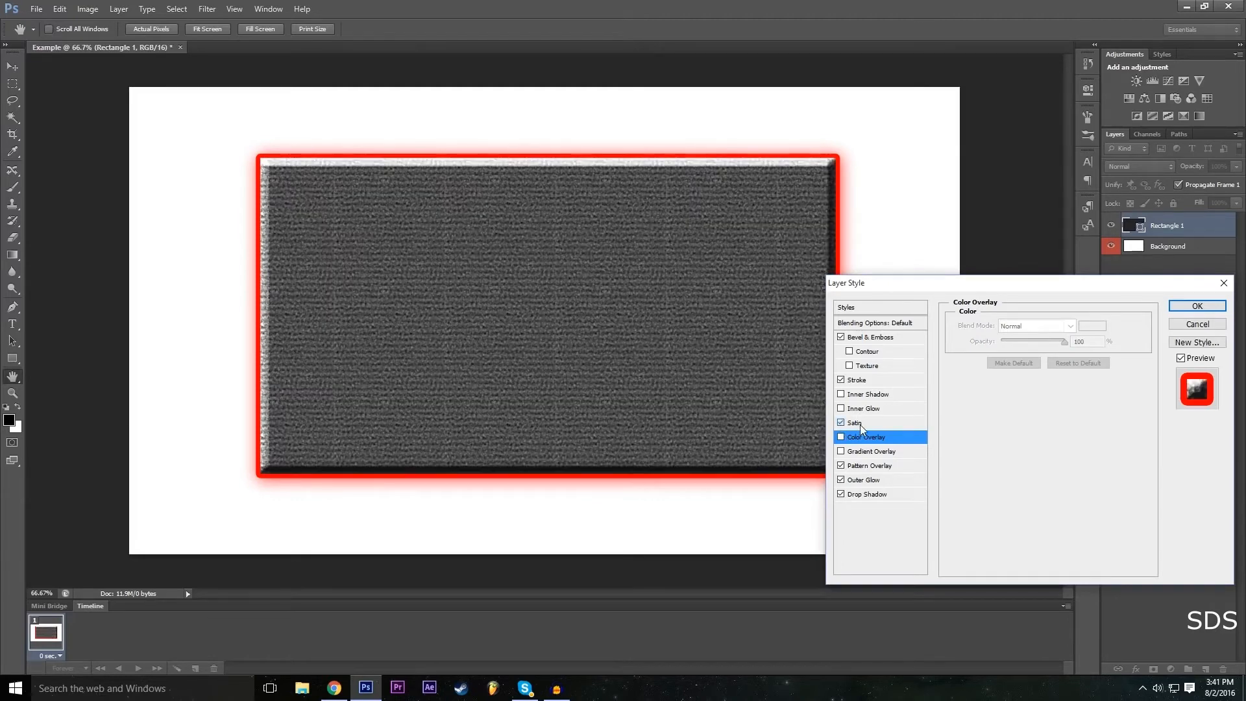
pyautogui.click(840, 422)
pyautogui.click(840, 422)
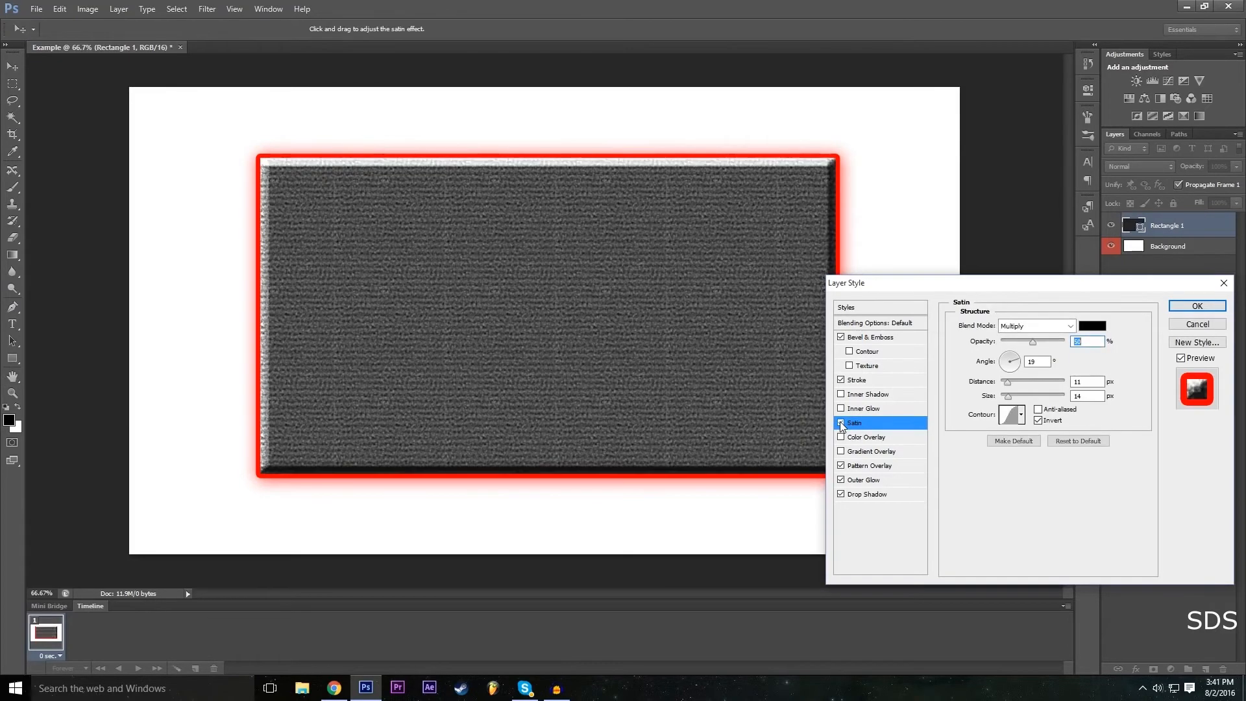
pyautogui.click(840, 422)
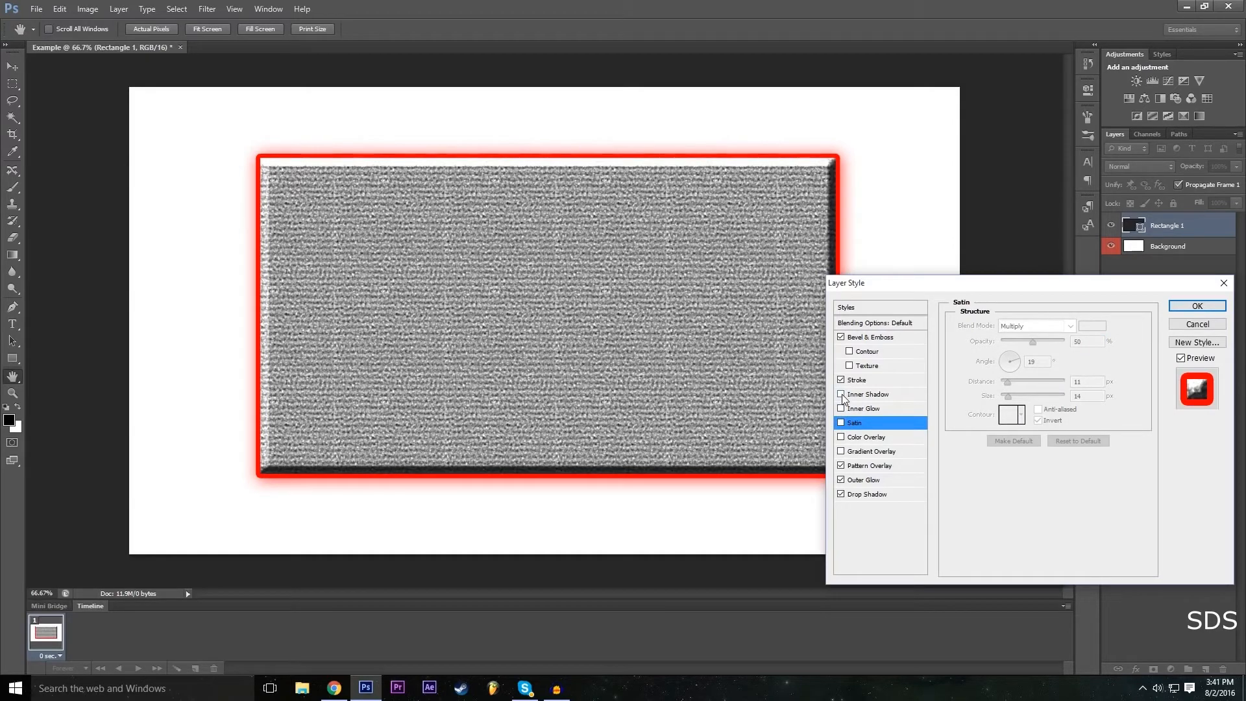
pyautogui.click(842, 395)
pyautogui.click(845, 399)
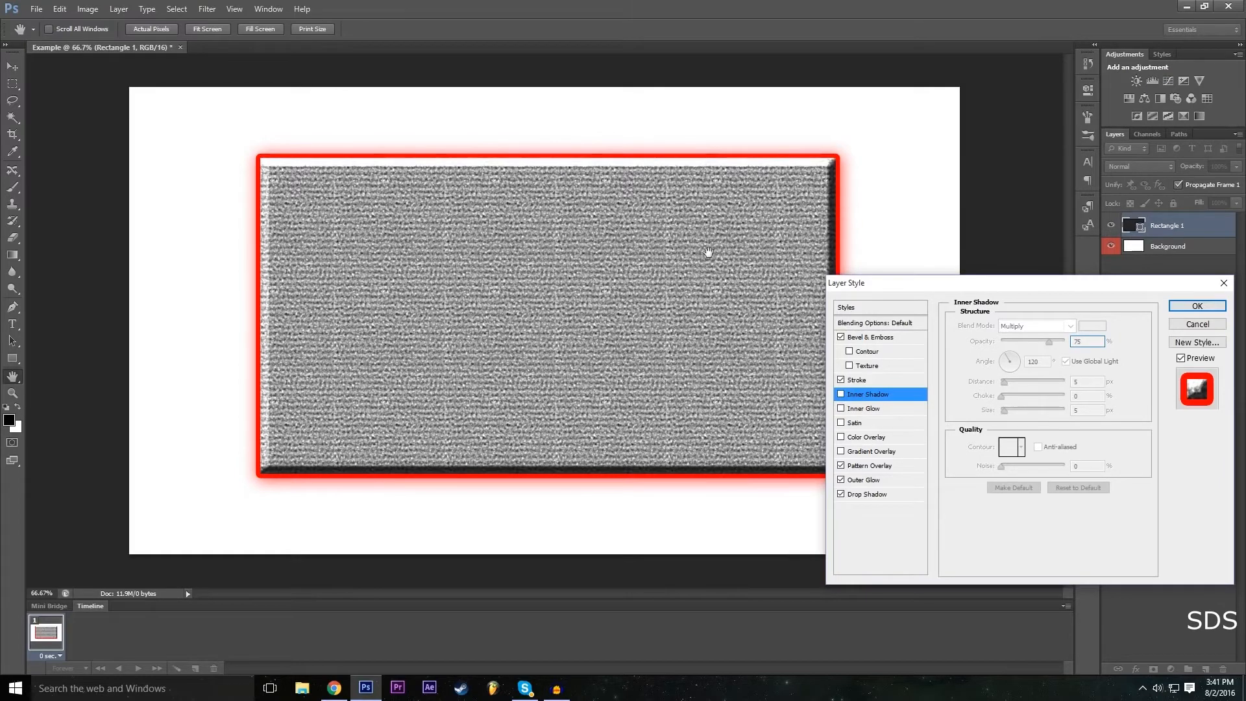
# Add an Inner Glow with its default settings to the rectangle, and toggle a linear Gradient Overlay, leaving it on.
pyautogui.click(894, 410)
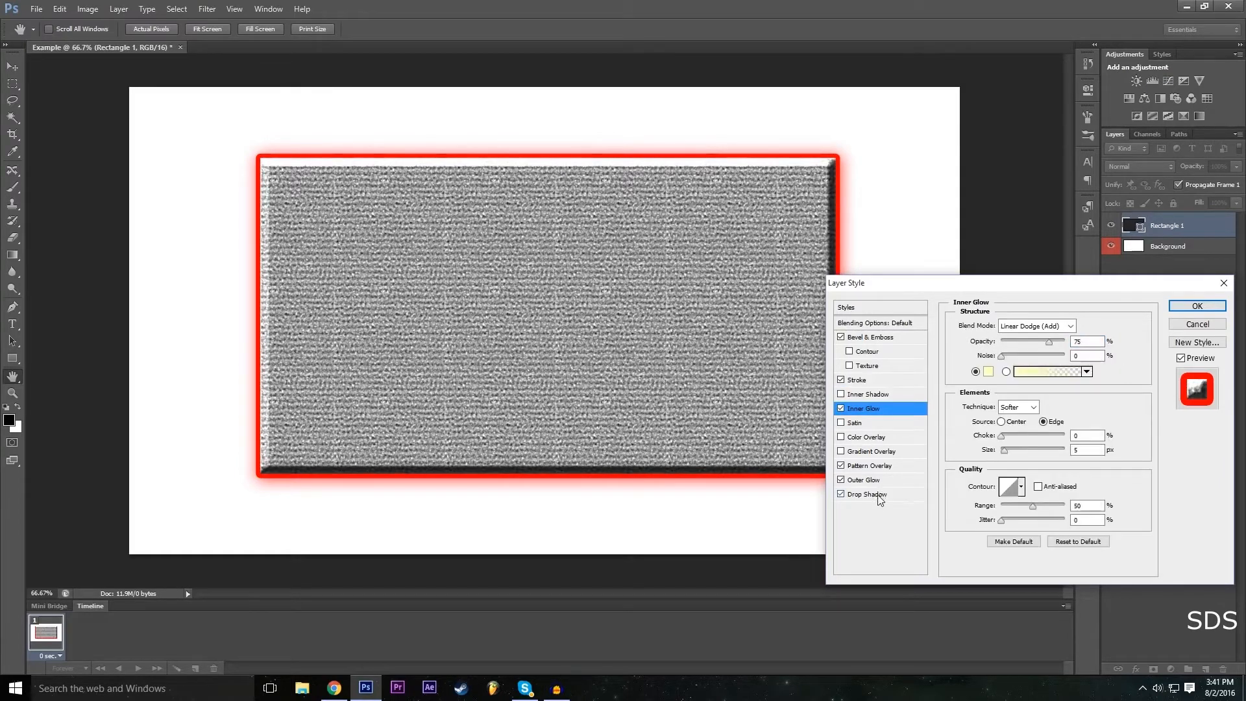
pyautogui.click(877, 482)
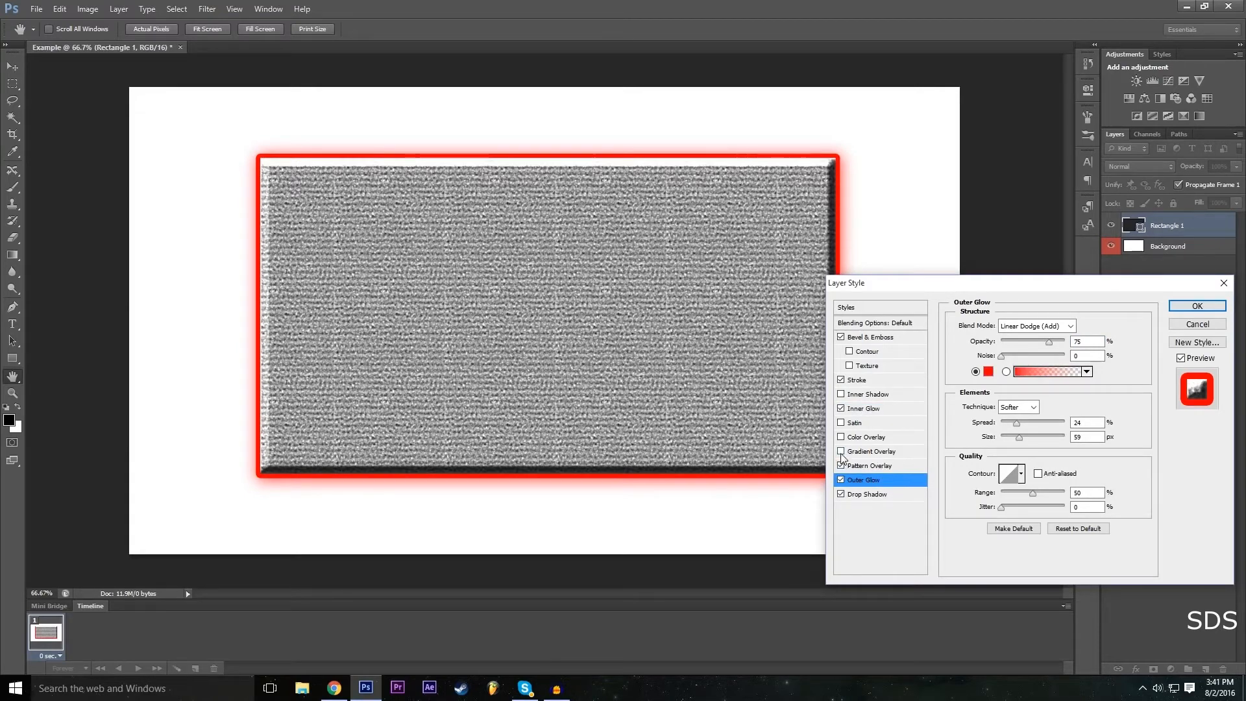
pyautogui.click(900, 453)
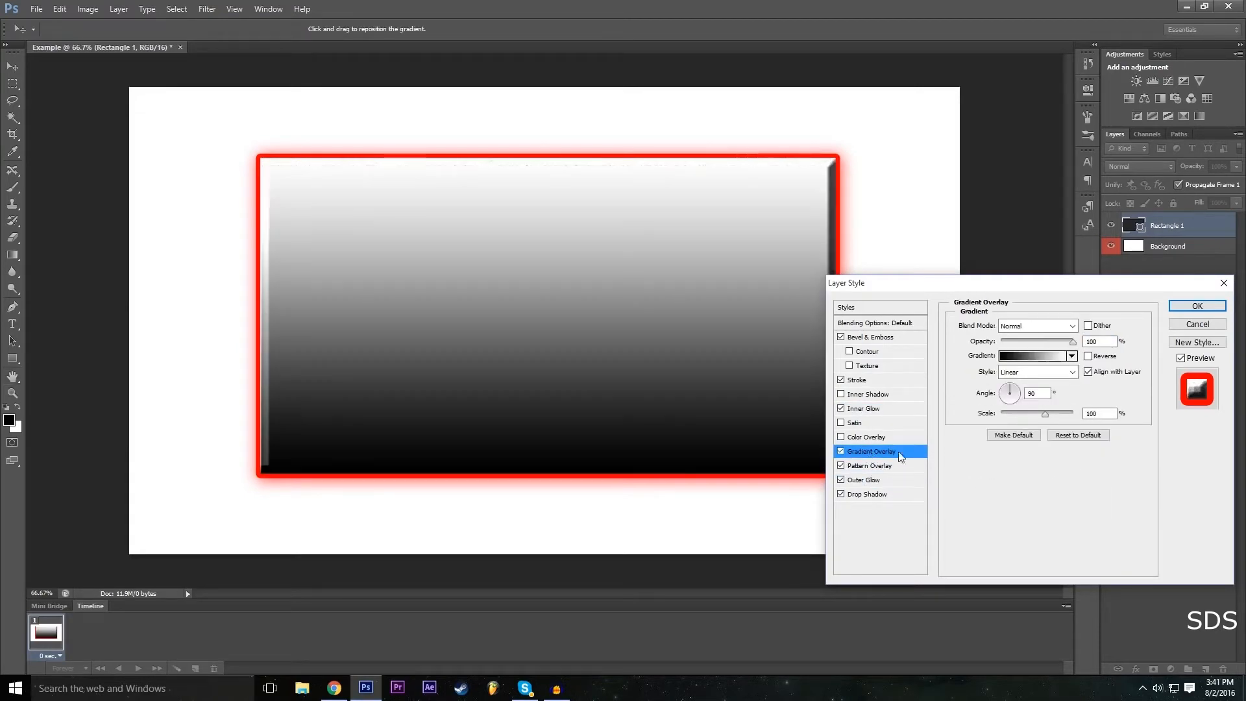
pyautogui.click(842, 452)
pyautogui.click(842, 451)
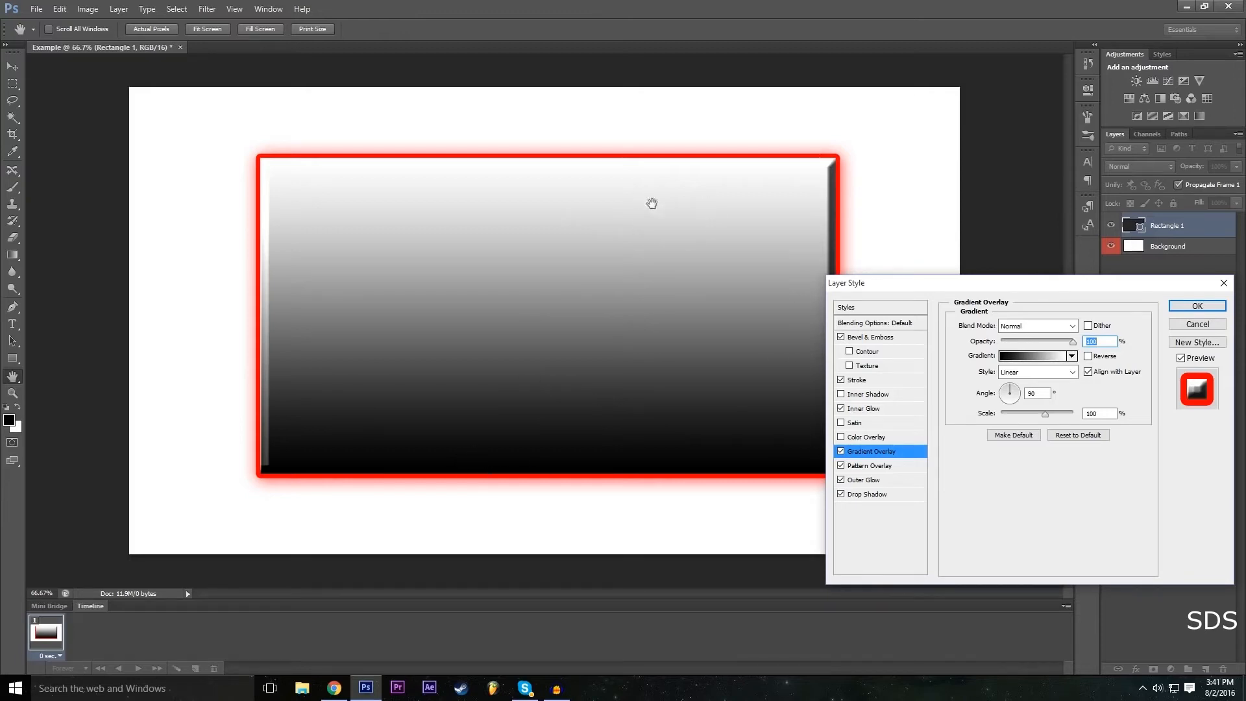
# Try gradient presets for the overlay, including Transparent Rainbow, Transparent Stripes and Blue, Red, Yellow, ending on Orange, Yellow, Orange.
pyautogui.click(1036, 357)
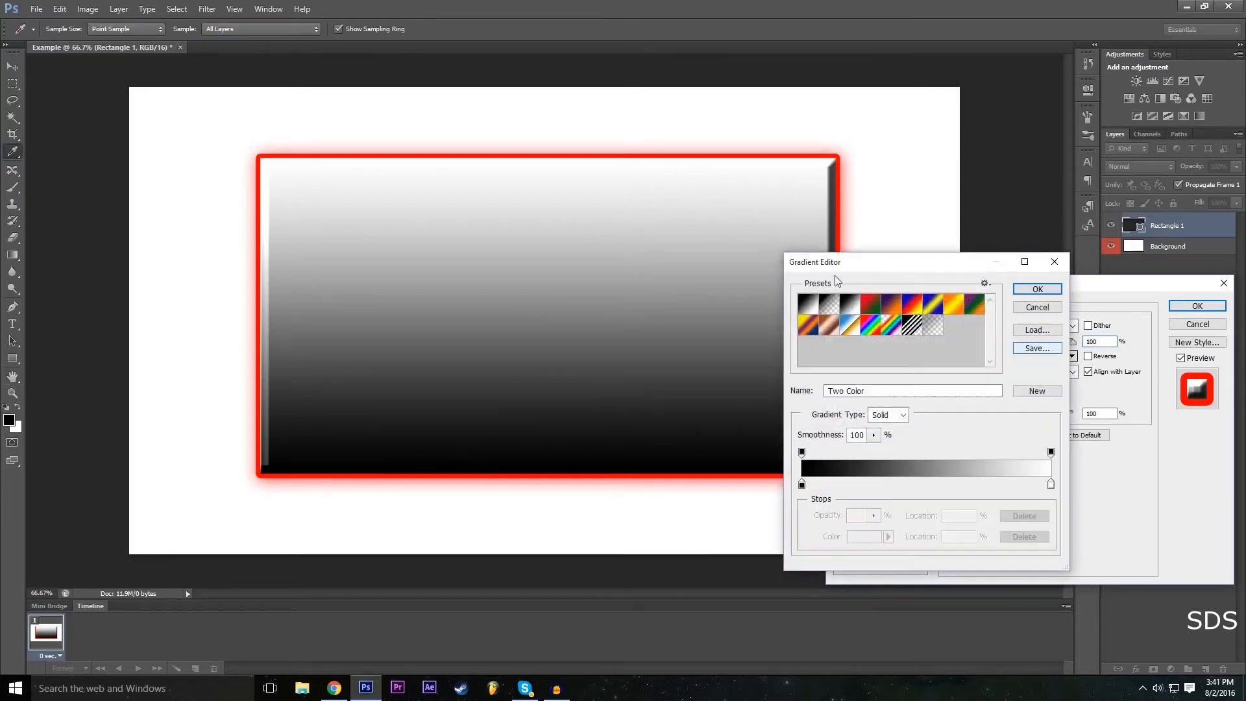
pyautogui.click(887, 319)
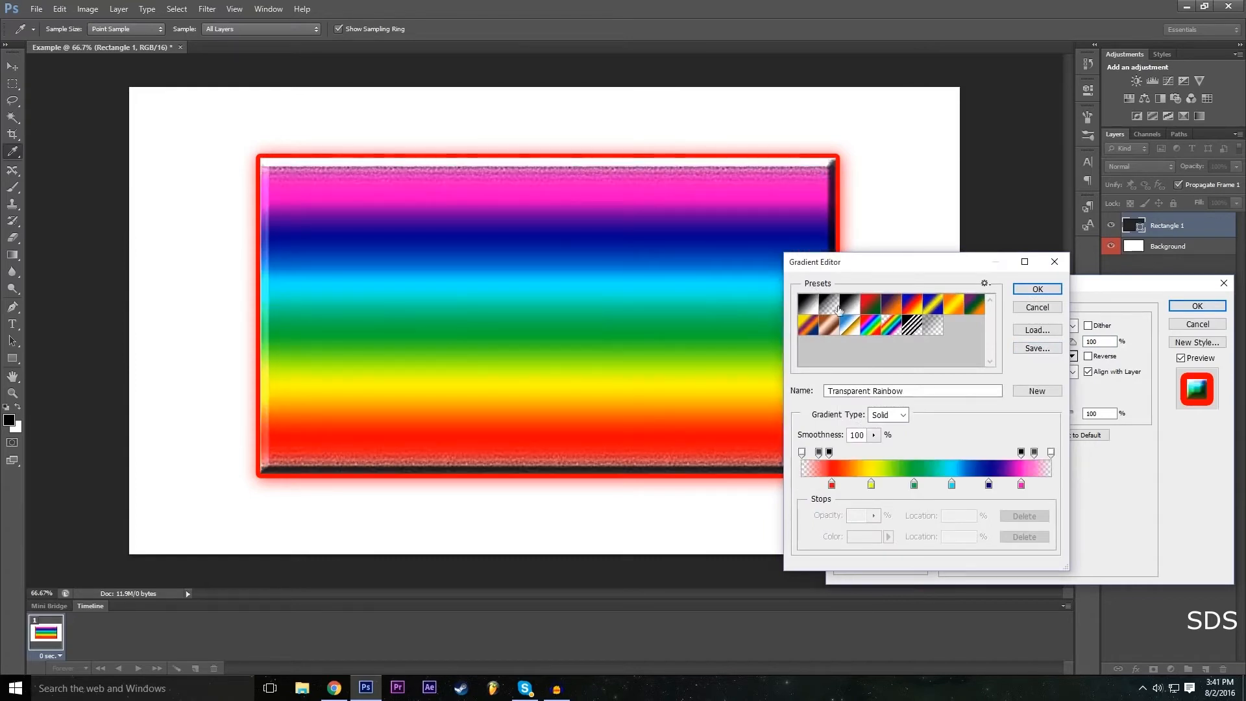
pyautogui.click(912, 327)
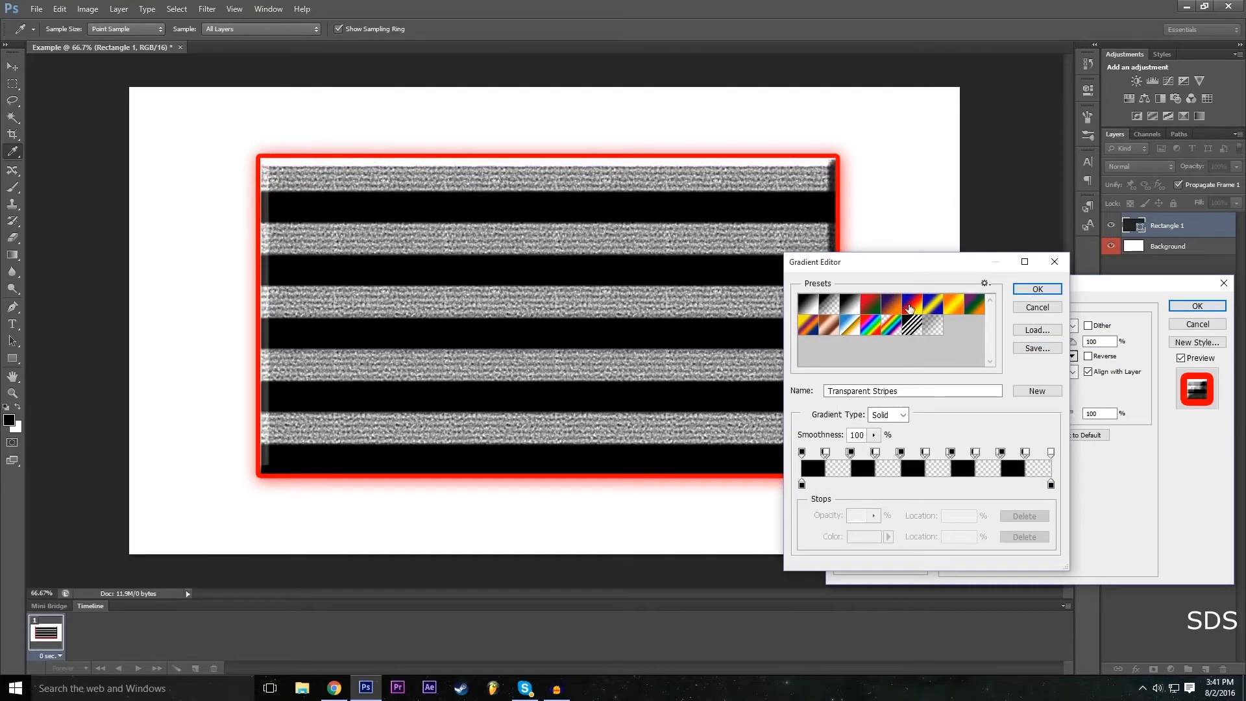
pyautogui.click(907, 308)
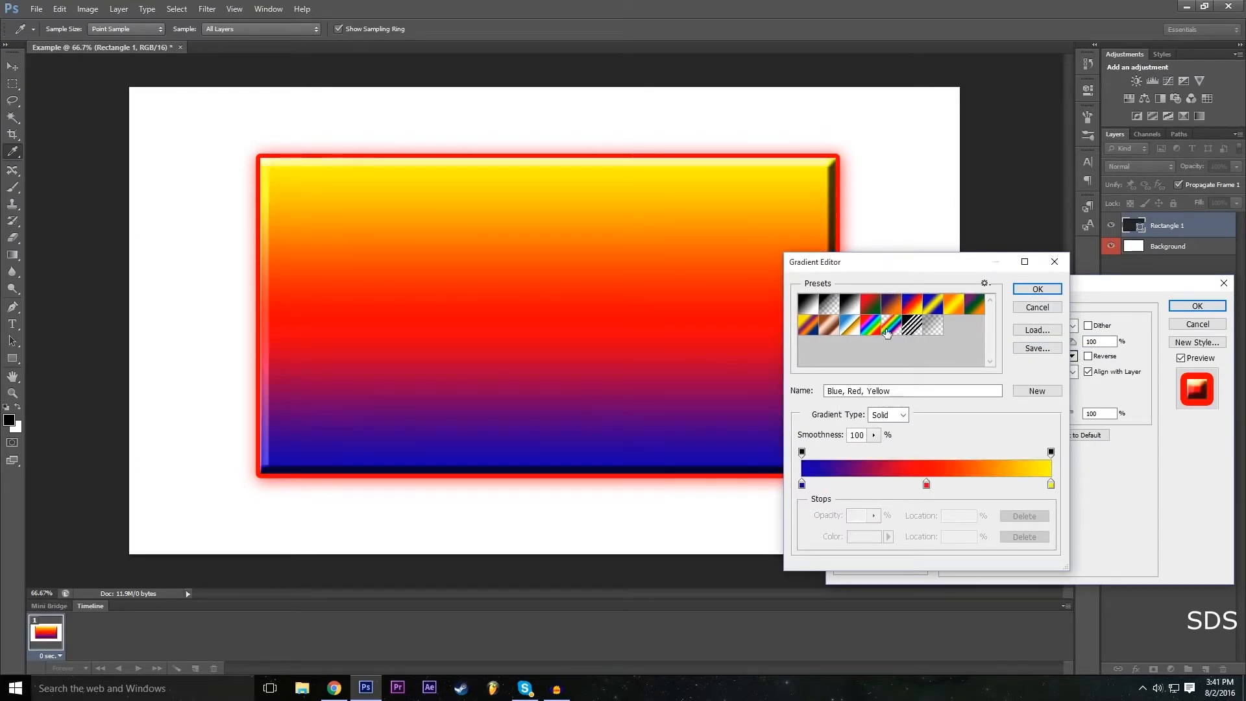
pyautogui.click(849, 308)
pyautogui.click(933, 307)
pyautogui.click(952, 310)
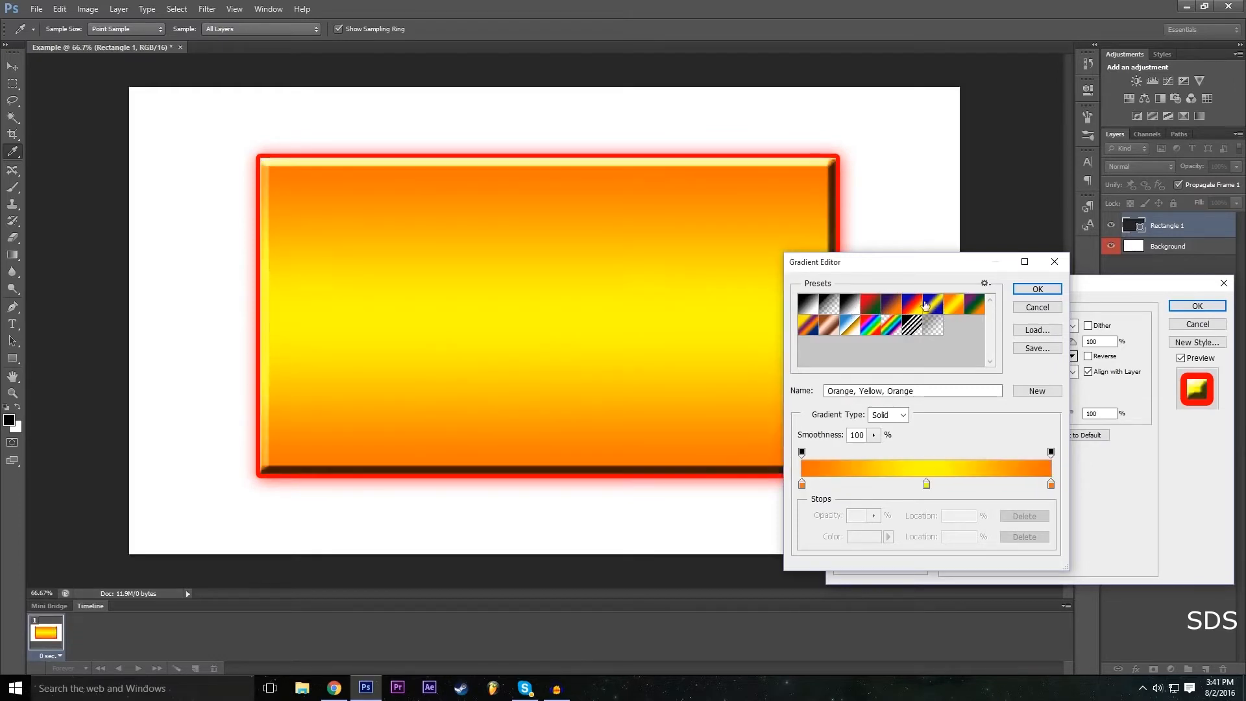
pyautogui.click(922, 305)
pyautogui.click(935, 308)
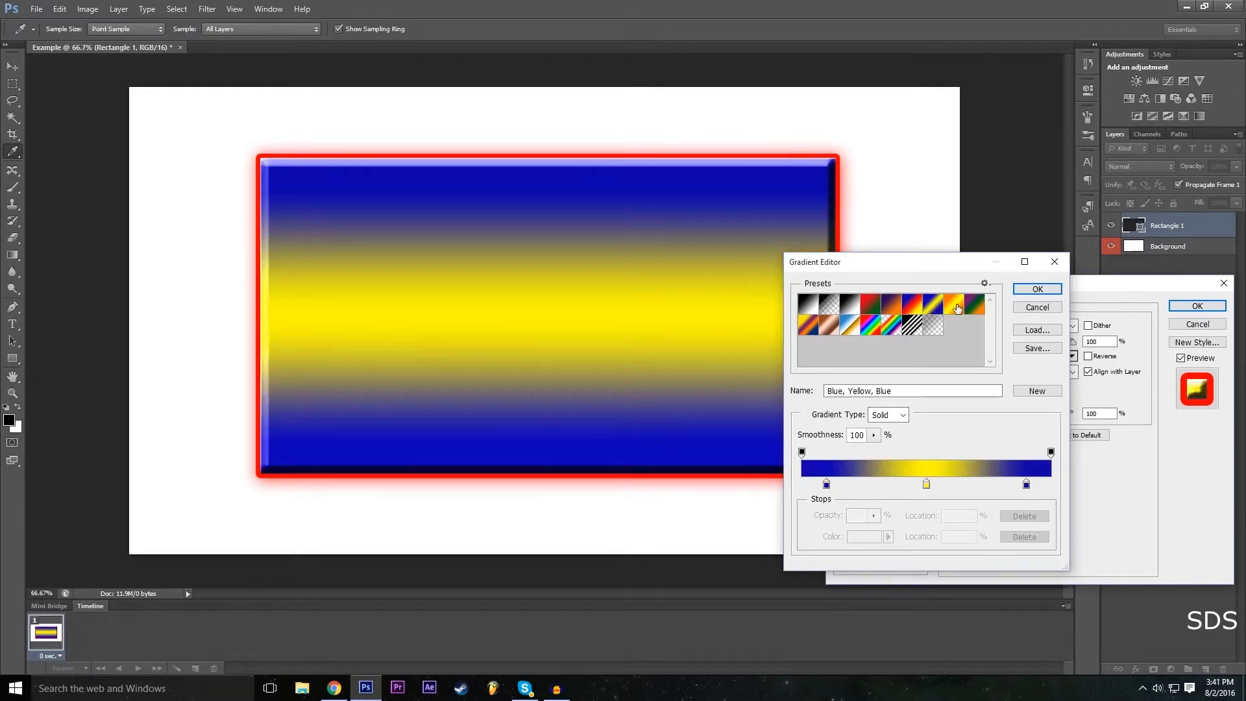
pyautogui.click(953, 305)
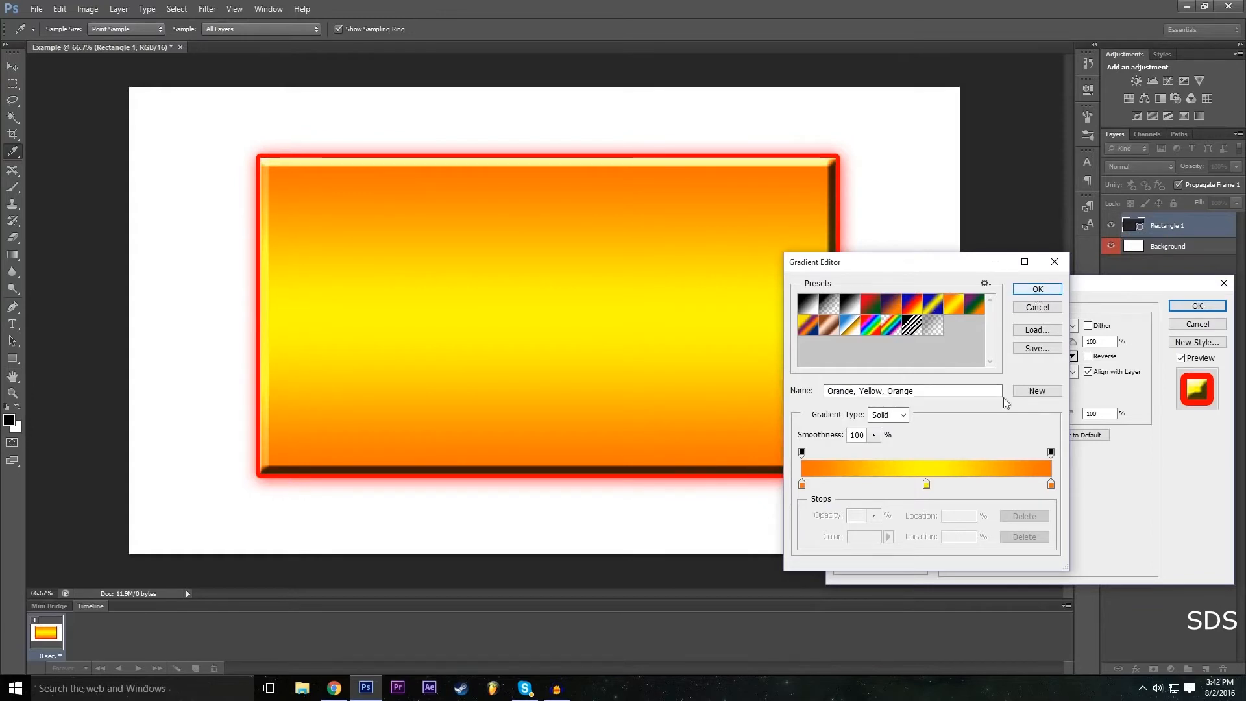
# Recolour the gradient's middle stop at location 50% to bright green and apply the custom gradient to the overlay.
pyautogui.click(926, 484)
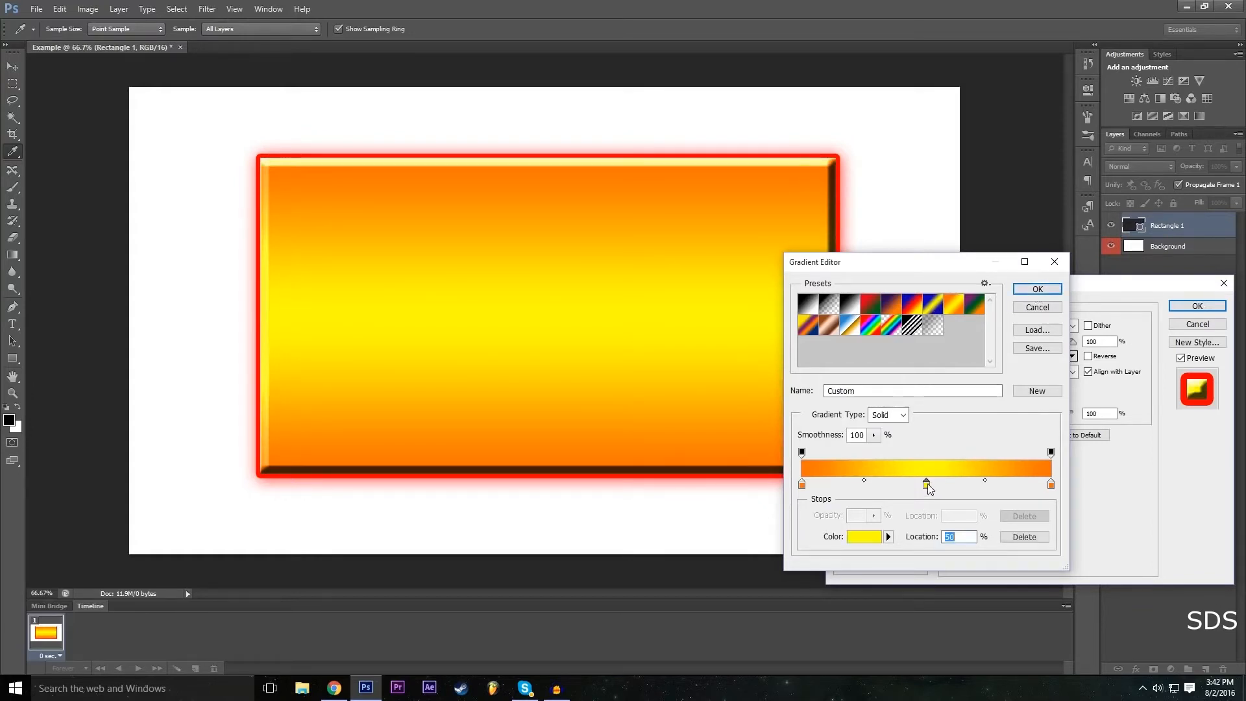
pyautogui.doubleClick(928, 484)
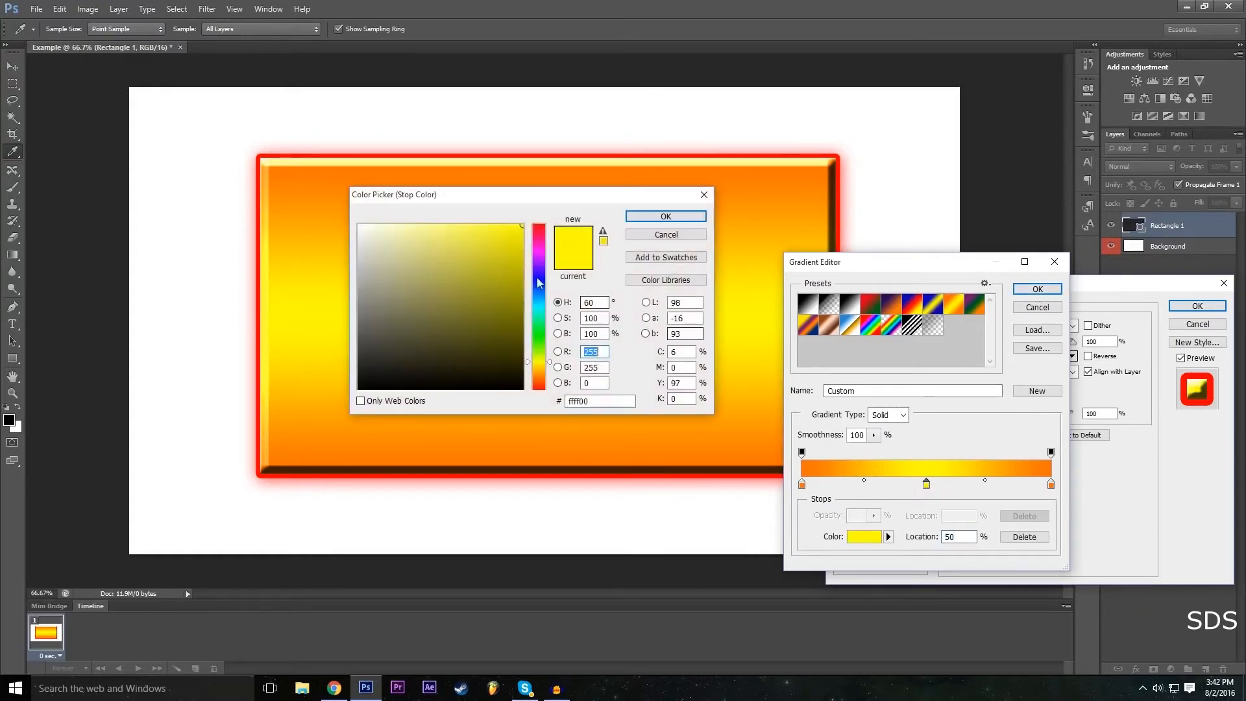
pyautogui.click(539, 338)
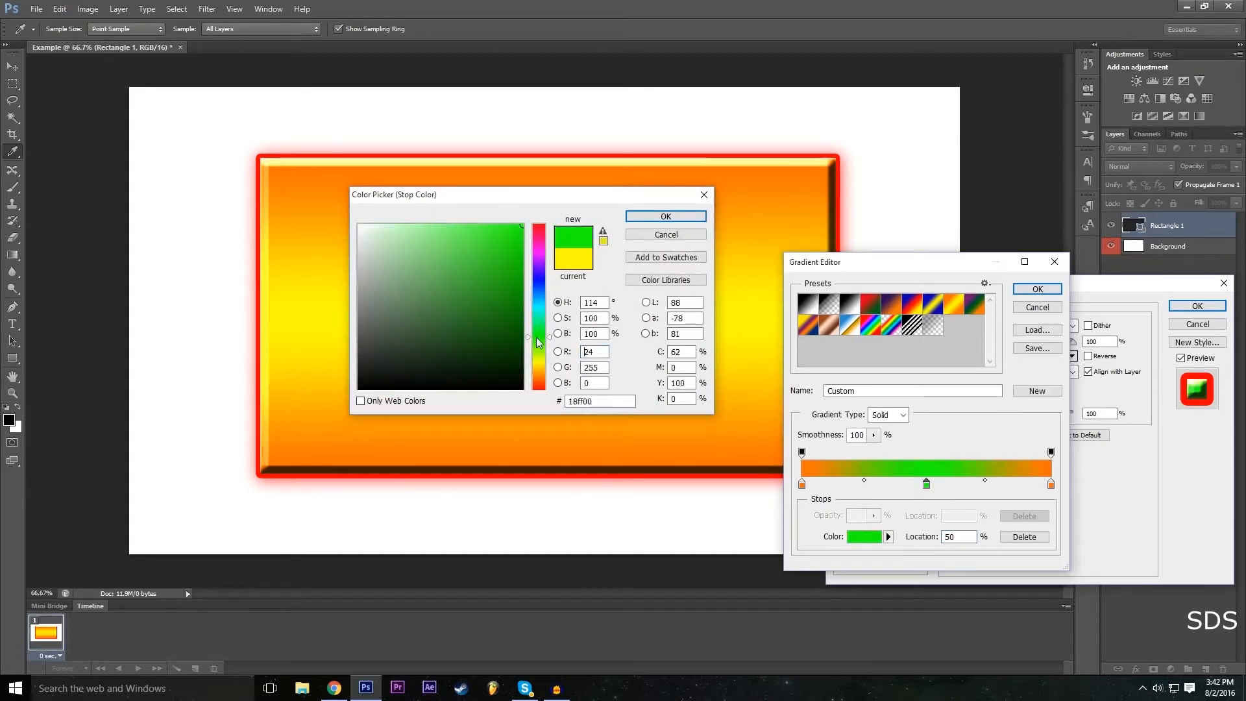
pyautogui.moveTo(530, 281); pyautogui.dragTo(539, 222)
pyautogui.moveTo(537, 372); pyautogui.dragTo(539, 331)
pyautogui.click(665, 216)
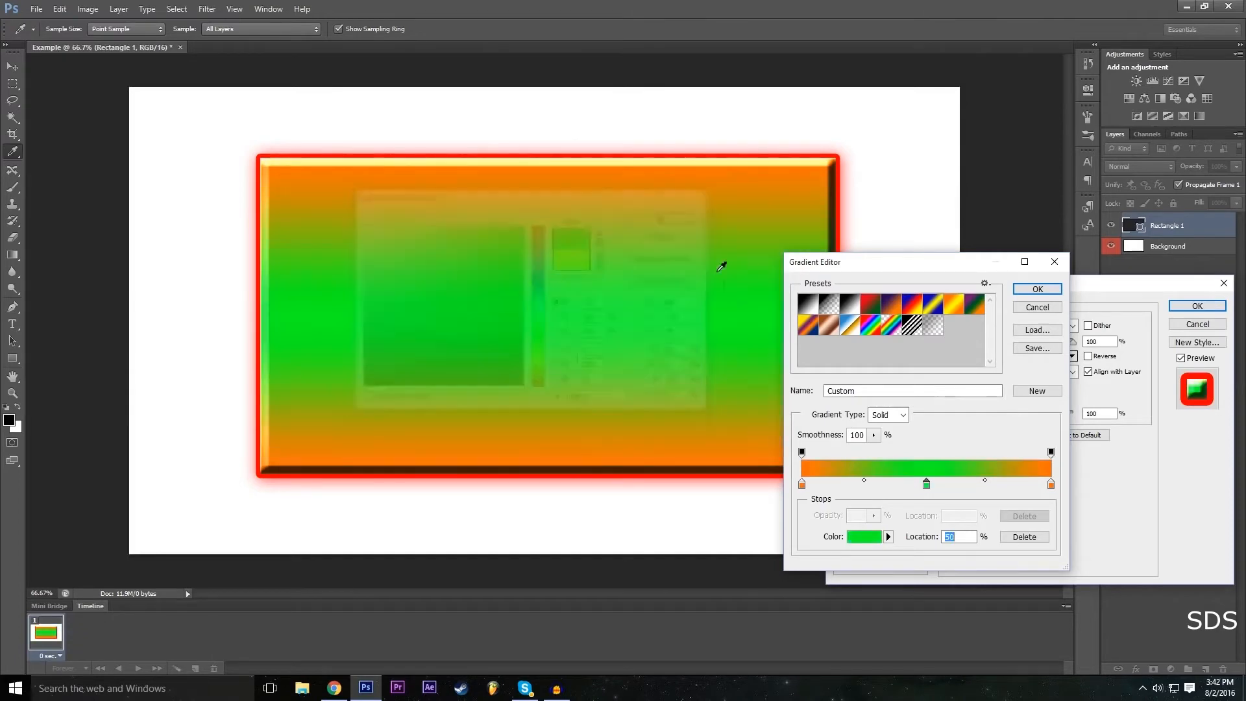
pyautogui.click(1038, 289)
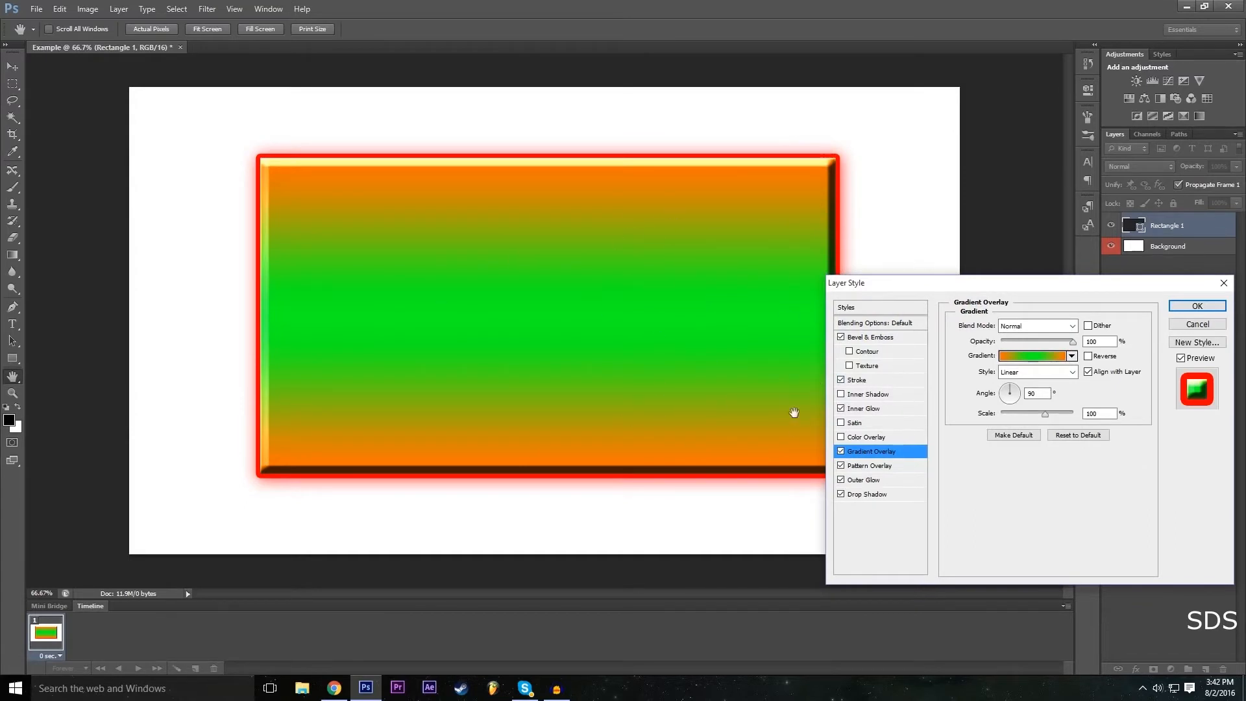
# Turn off the Gradient Overlay and apply the remaining layer style effects to the rectangle.
pyautogui.click(842, 452)
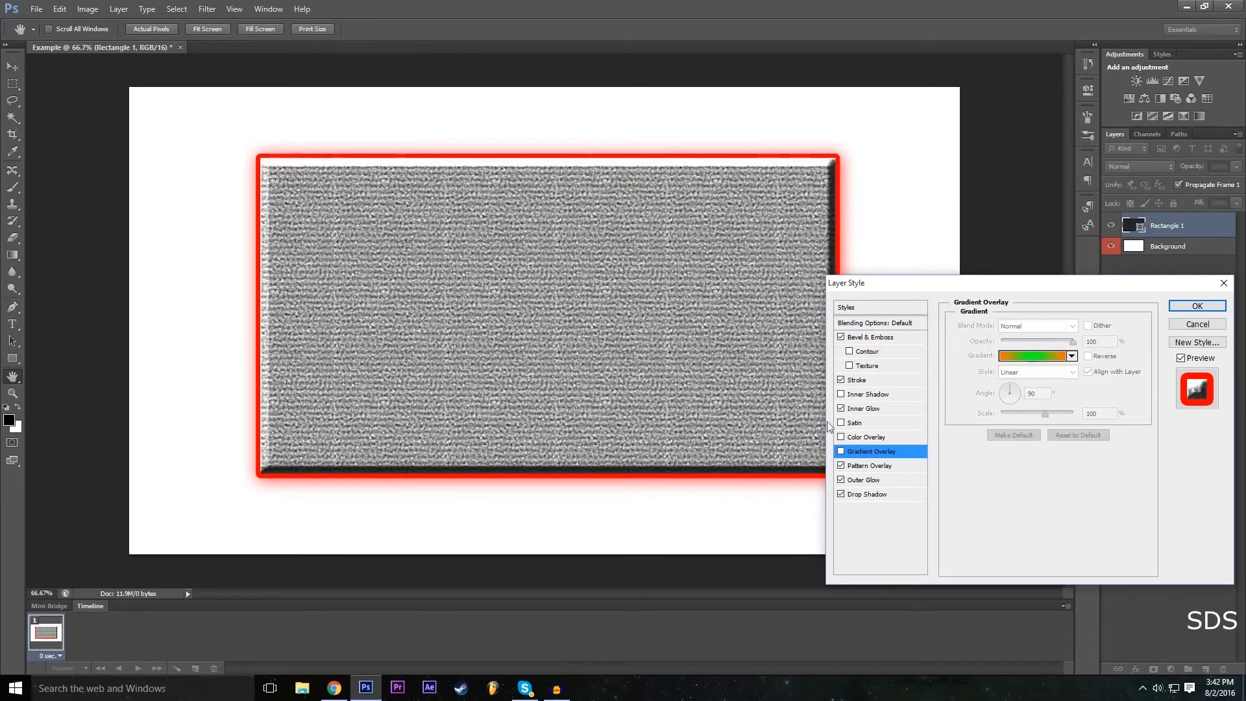
pyautogui.moveTo(998, 290); pyautogui.dragTo(492, 292)
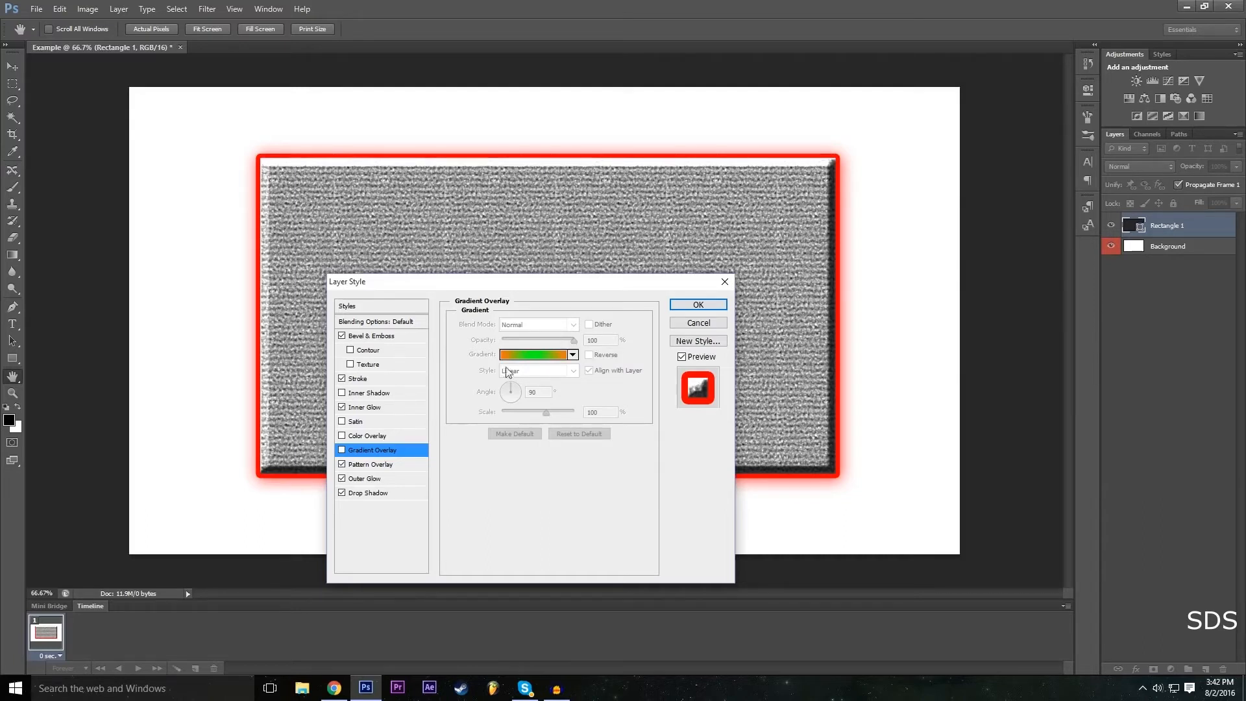
pyautogui.click(722, 308)
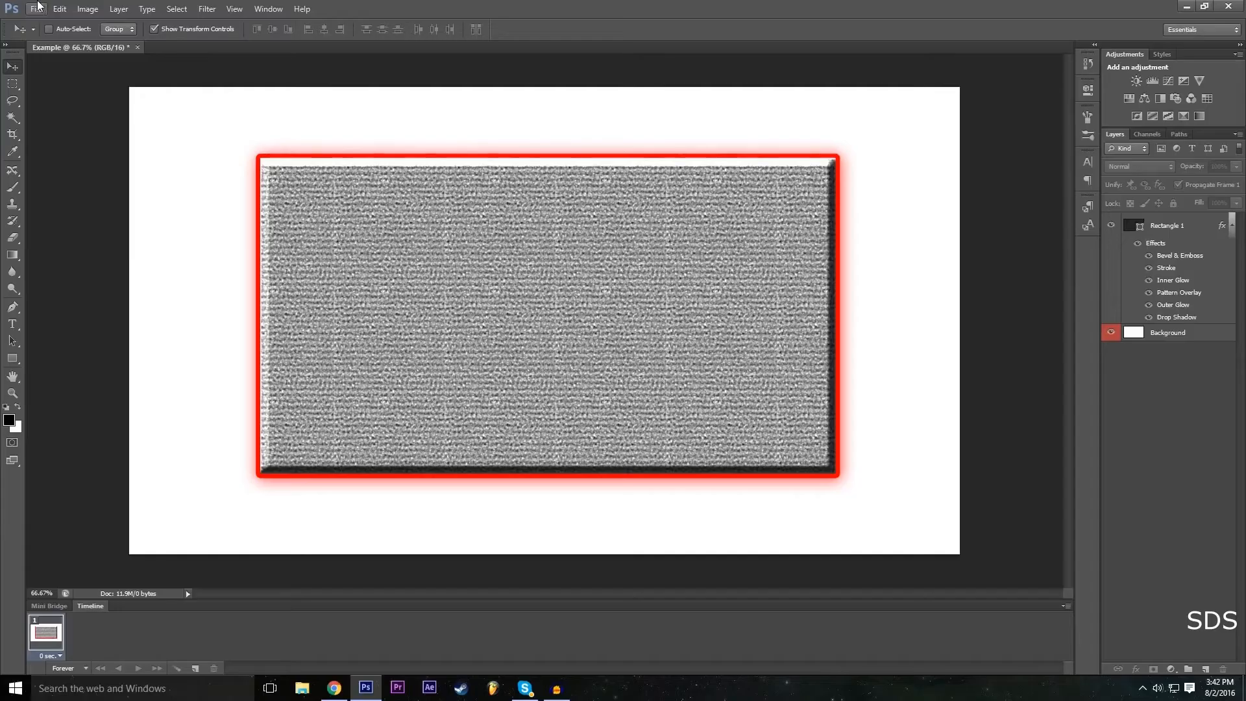
# Place the P1 image from the __PS Tut folder into the Example document, and cancel the placement.
pyautogui.click(36, 9)
pyautogui.click(90, 222)
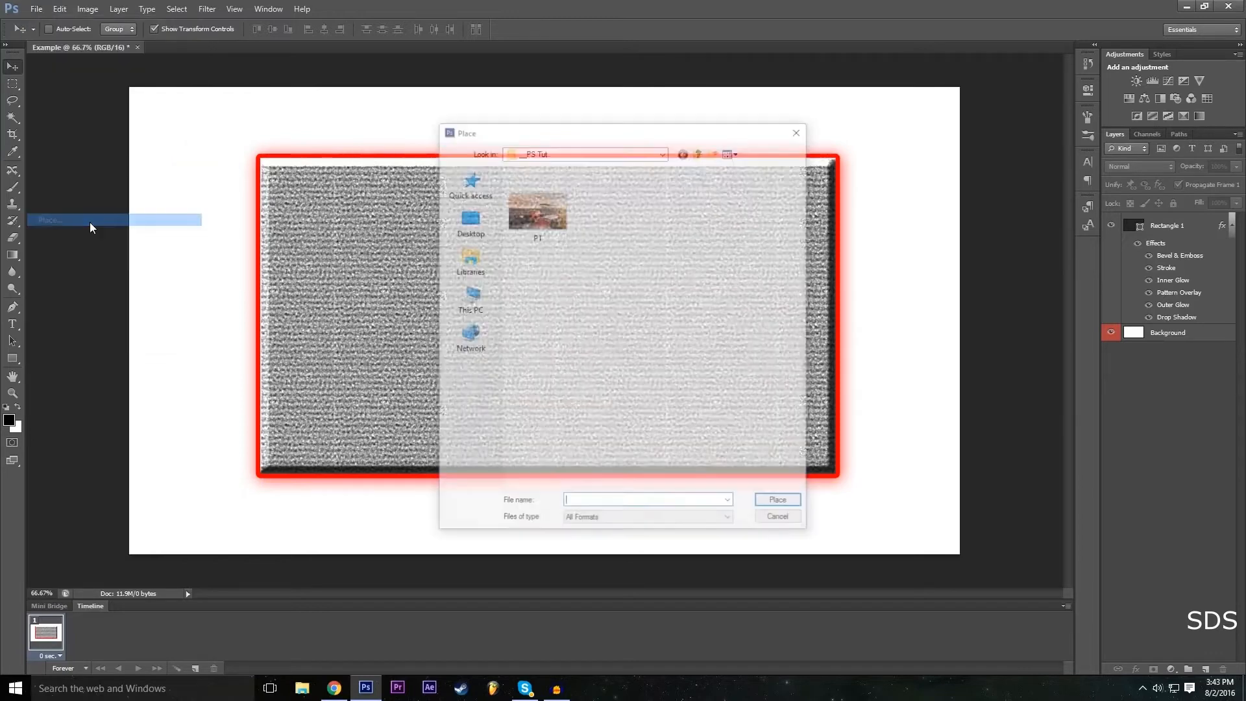
pyautogui.click(535, 209)
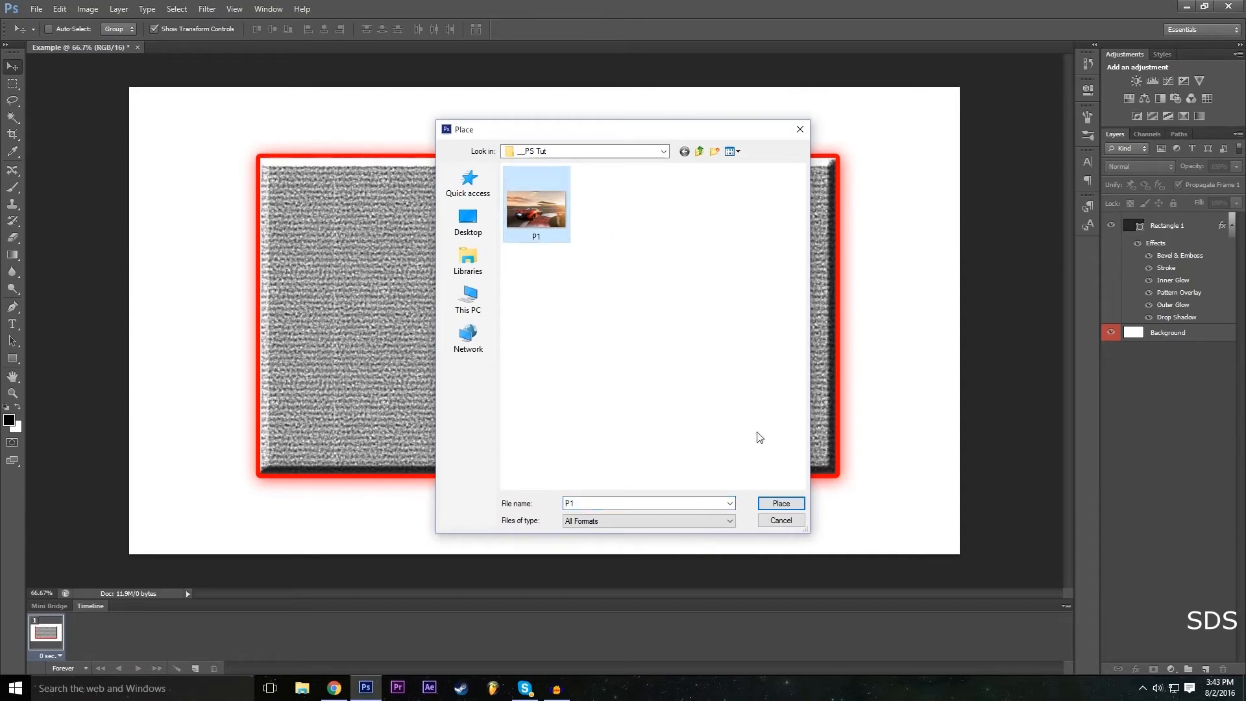
pyautogui.click(779, 503)
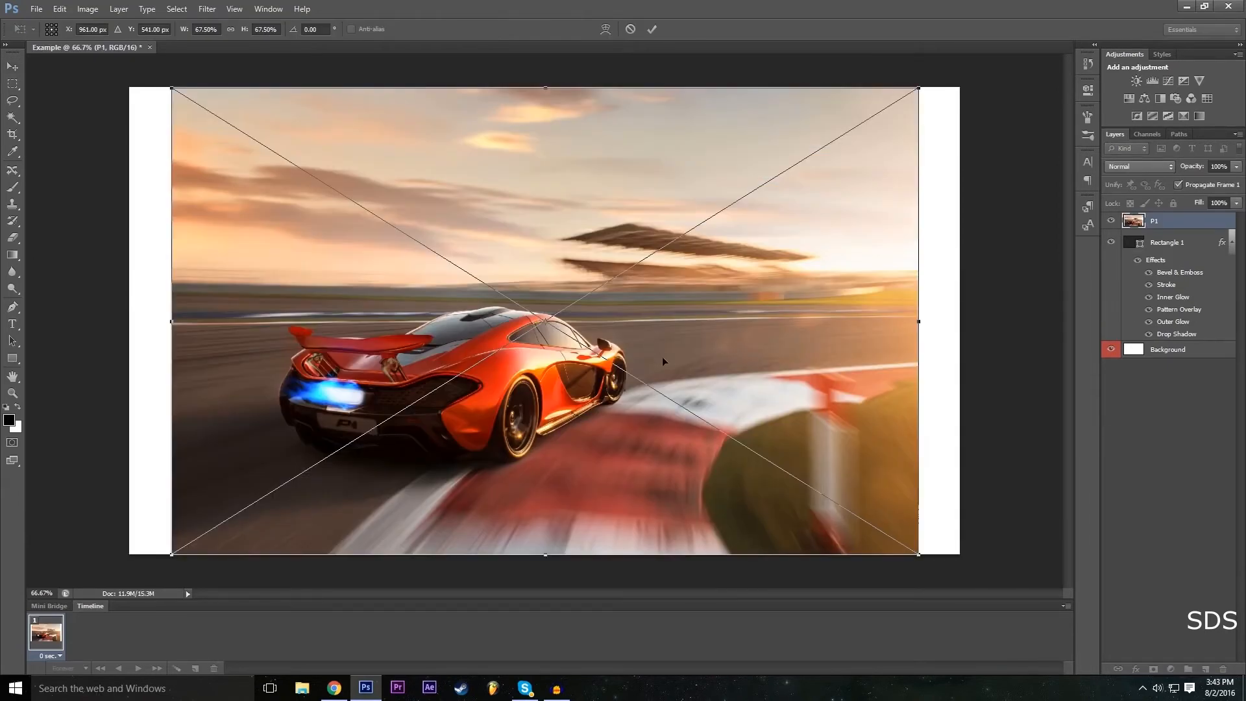
pyautogui.click(629, 29)
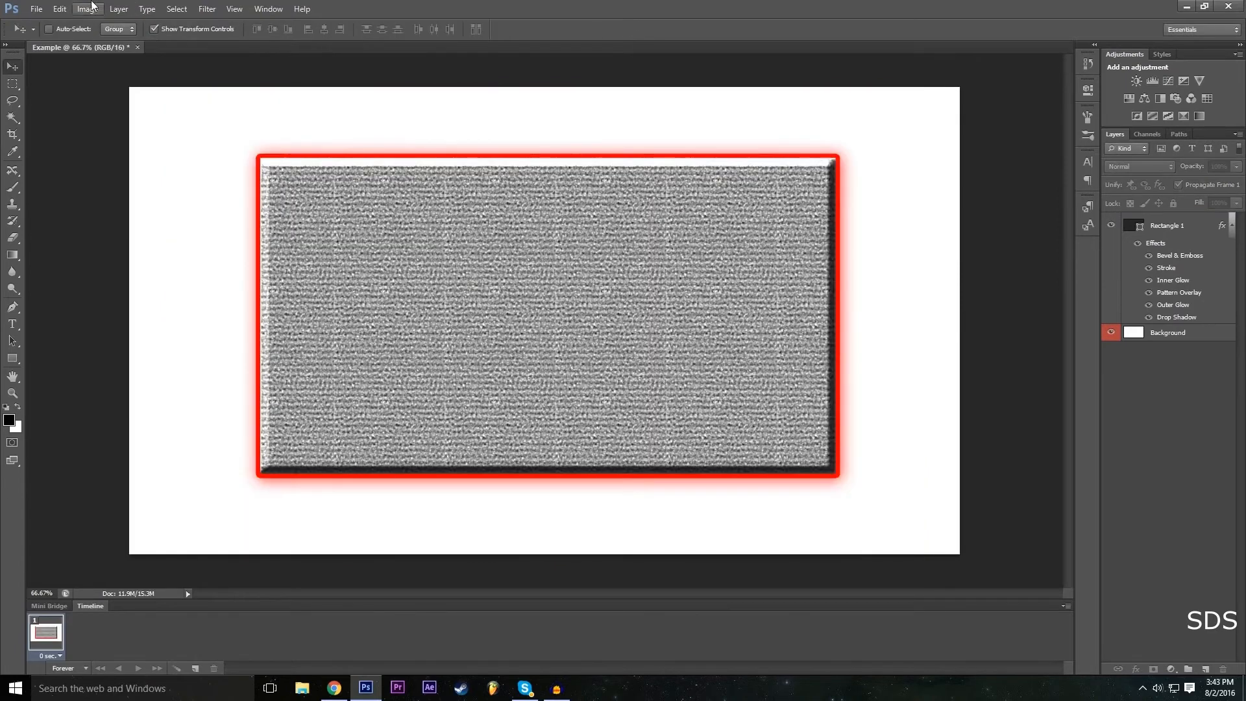
# Open the P1 image as a separate document, and switch to the Example document and back to P1.jpg.
pyautogui.click(36, 8)
pyautogui.click(50, 35)
pyautogui.click(540, 209)
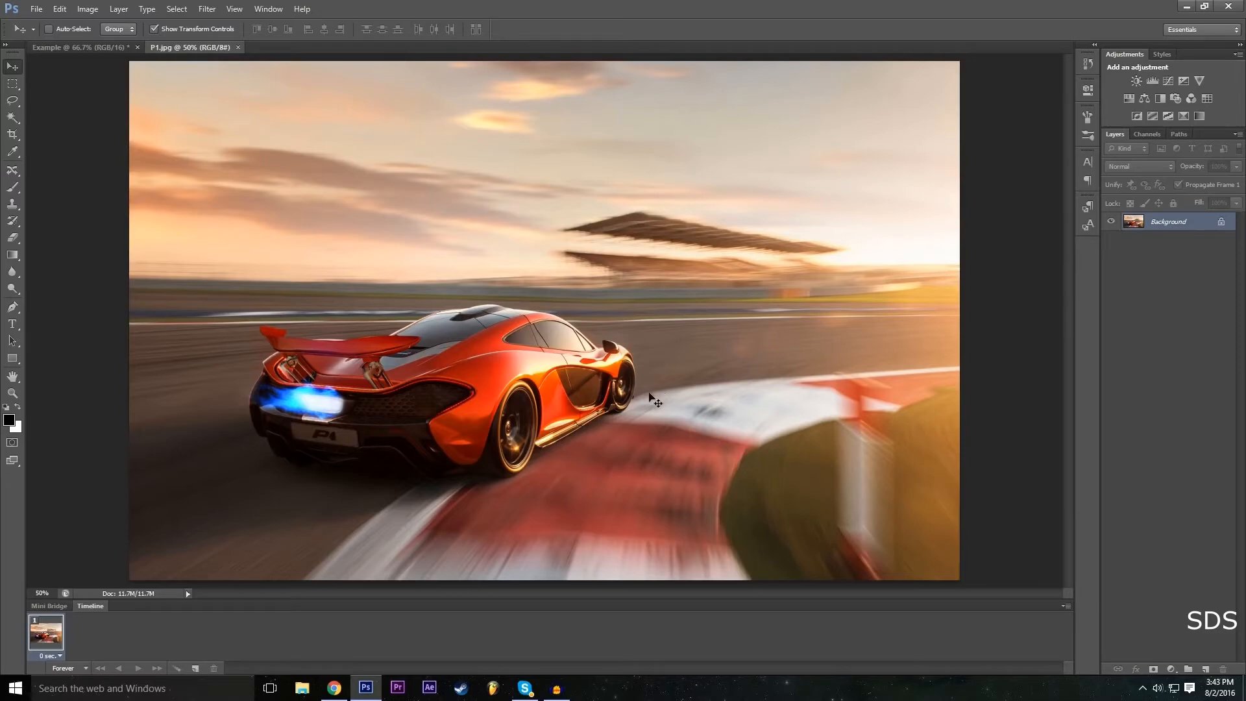
pyautogui.click(115, 48)
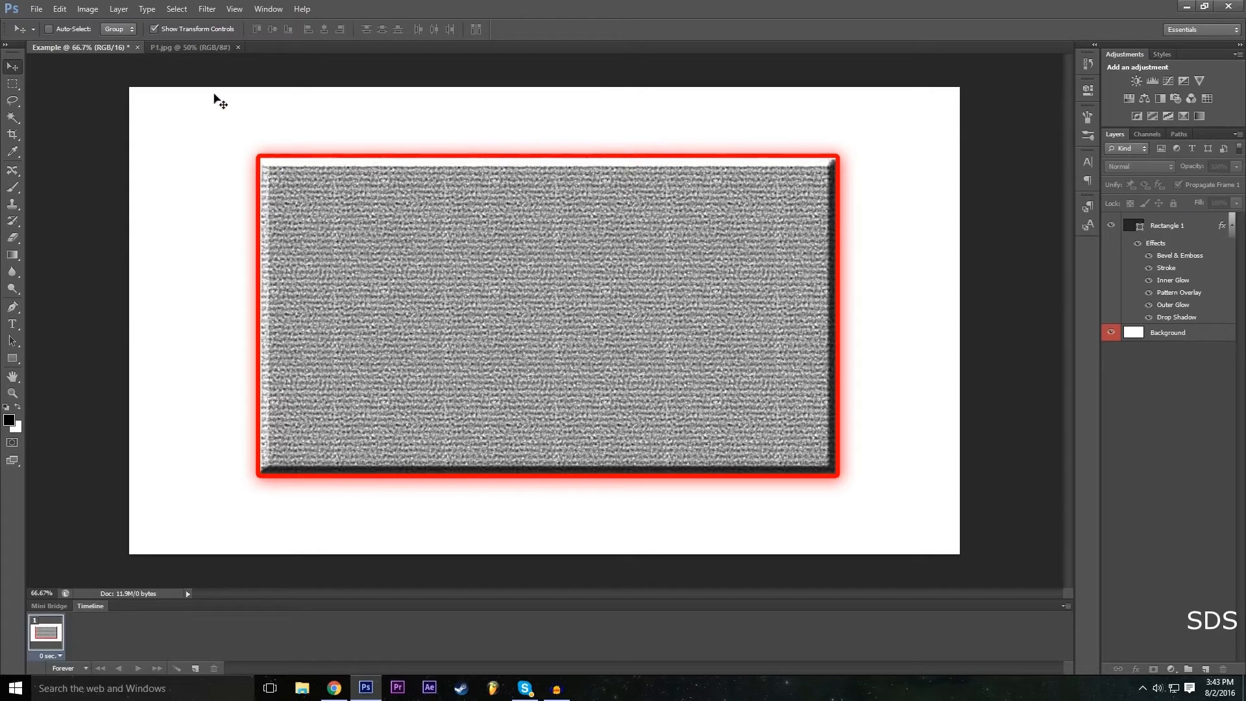
pyautogui.click(193, 48)
pyautogui.click(36, 9)
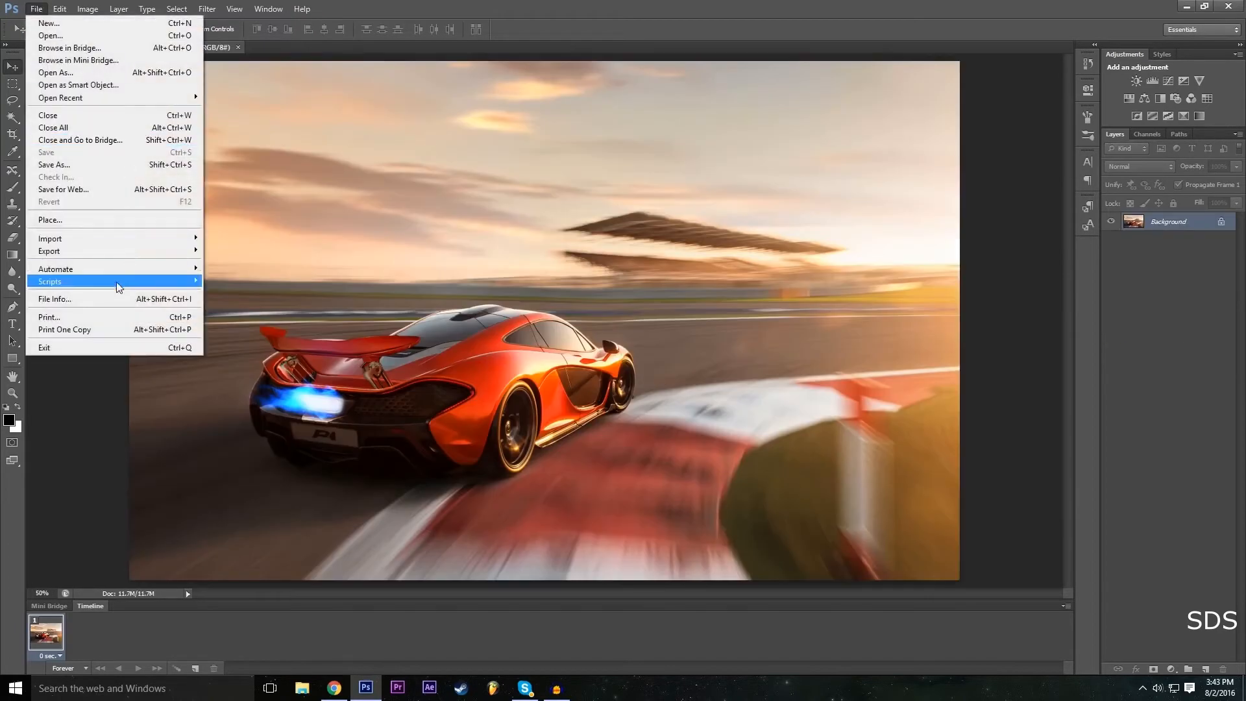
pyautogui.click(73, 220)
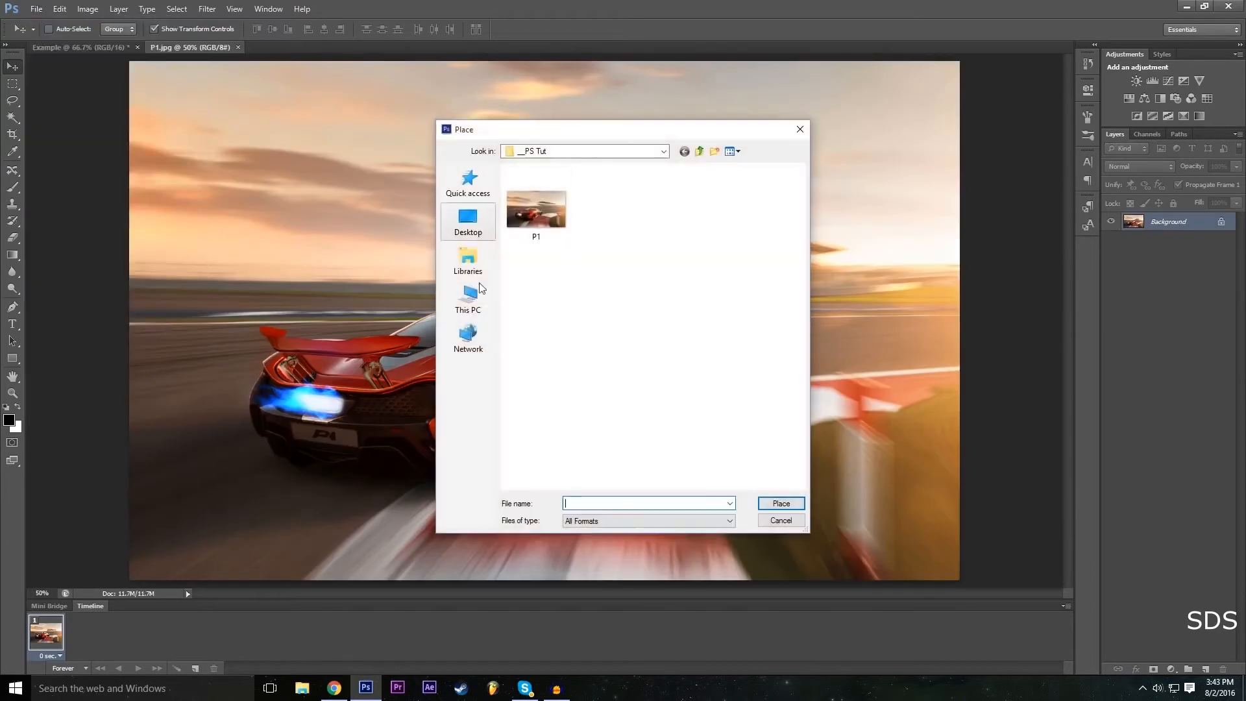
pyautogui.click(785, 523)
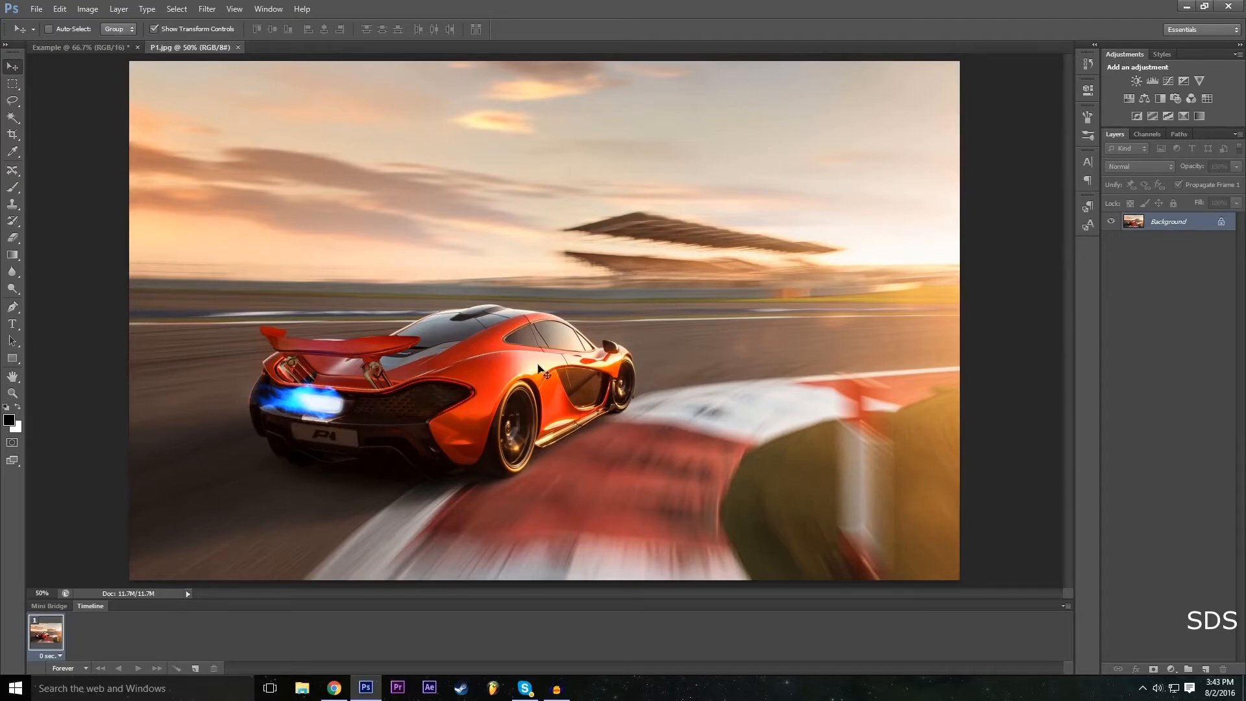
# Choose the Lasso tool, inspect the car in the P1 image at 100% zoom, and return the view to 50%.
pyautogui.click(12, 102)
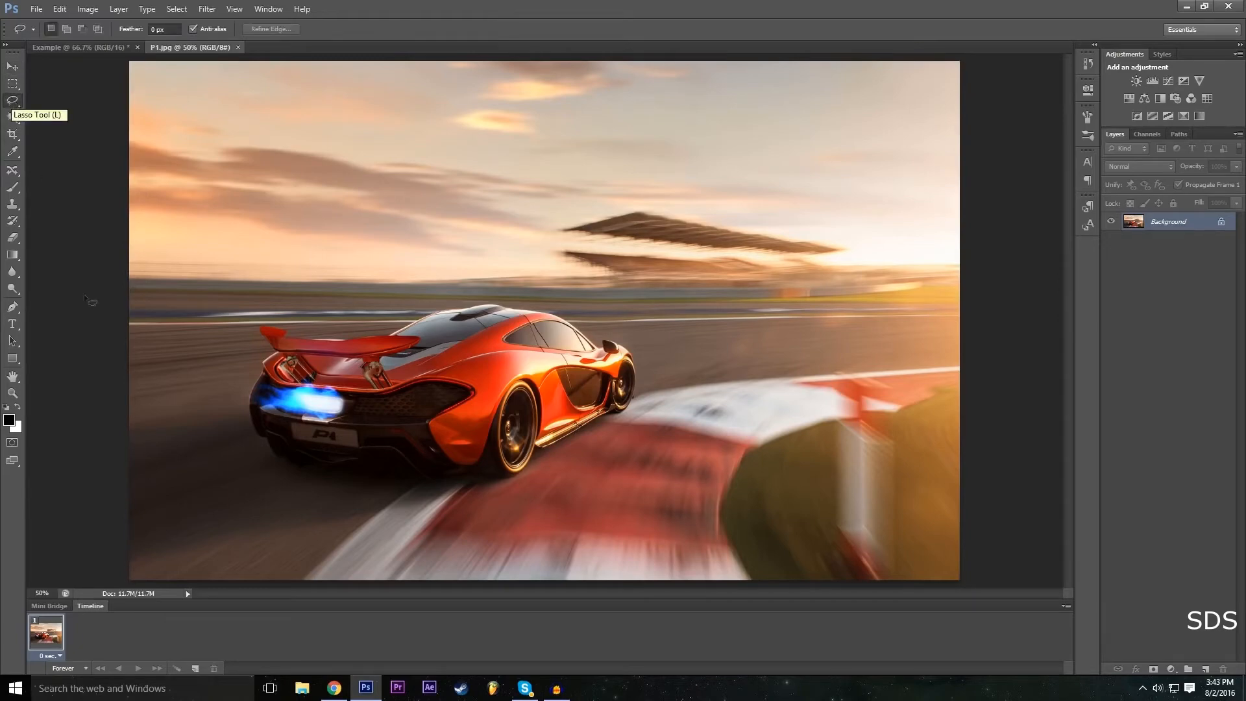
pyautogui.click(40, 593)
pyautogui.press('Return')
pyautogui.scroll(-2, 82, 453)
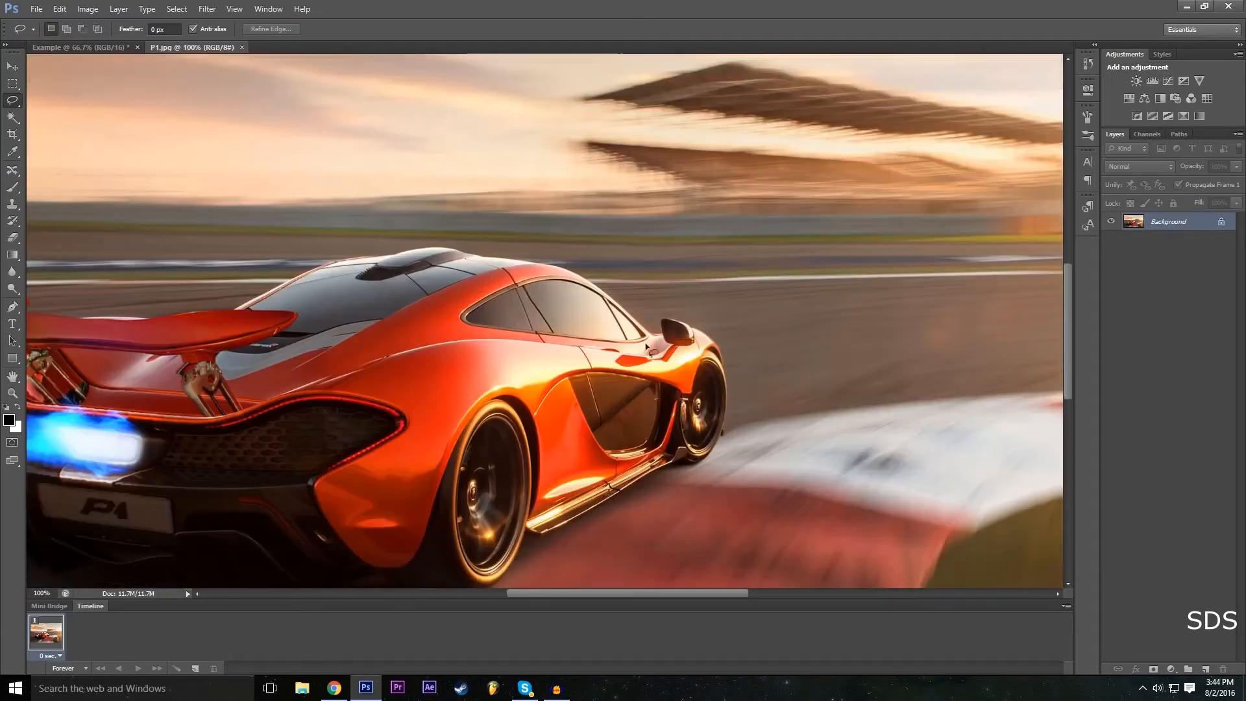
pyautogui.scroll(-2, 639, 443)
pyautogui.scroll(-1, 560, 577)
pyautogui.moveTo(560, 592); pyautogui.dragTo(531, 596)
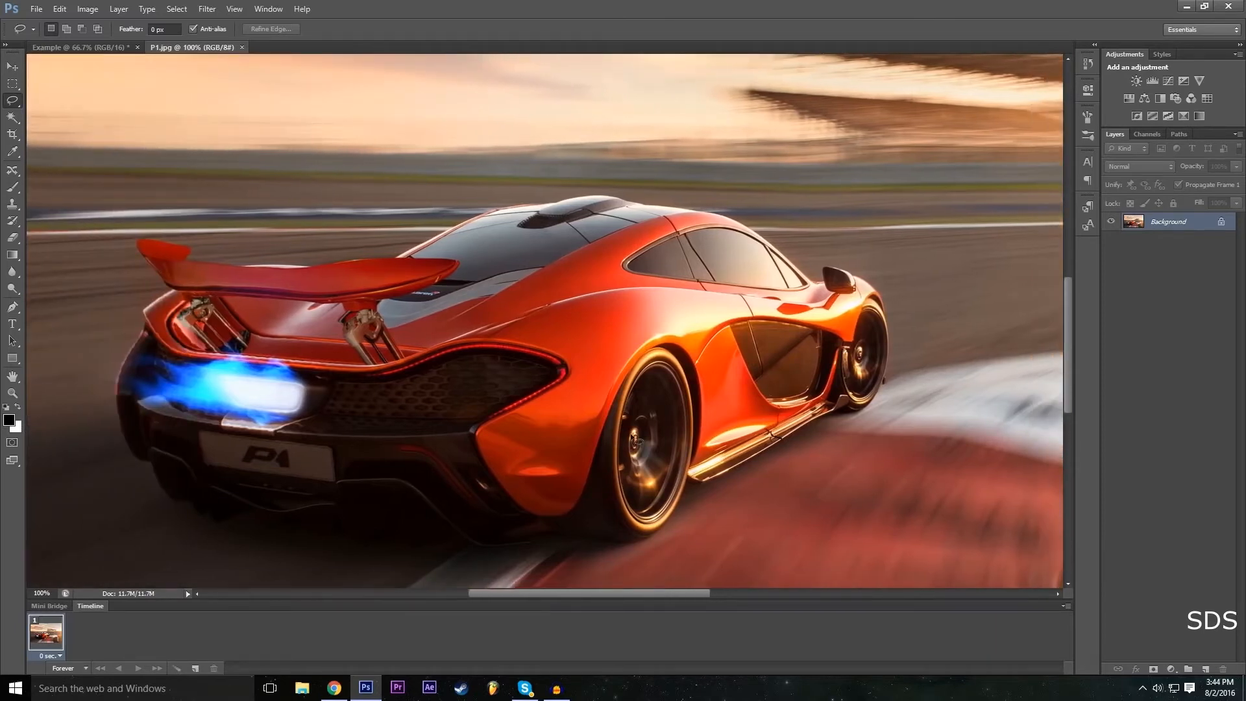
pyautogui.click(43, 593)
pyautogui.write('50')
pyautogui.press('Return')
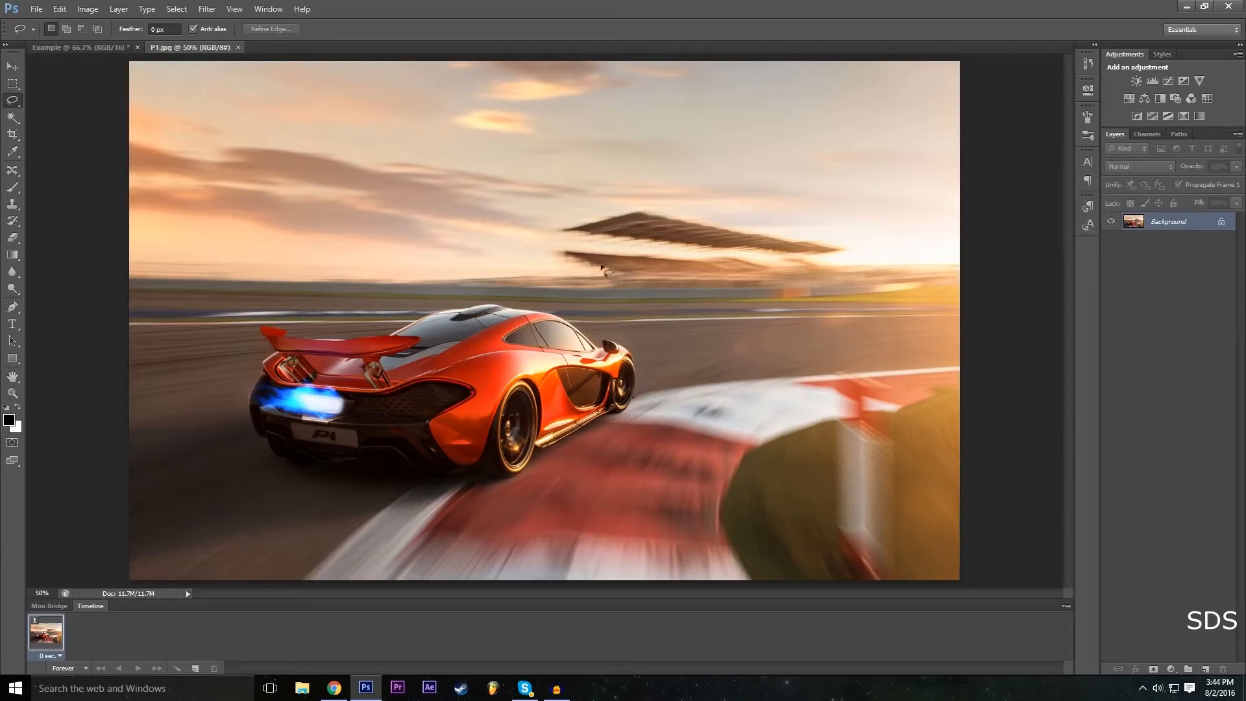
# At 100% zoom, trace freehand around the entire orange car with the Lasso tool to select it.
pyautogui.click(39, 593)
pyautogui.write('1200')
pyautogui.press('Return')
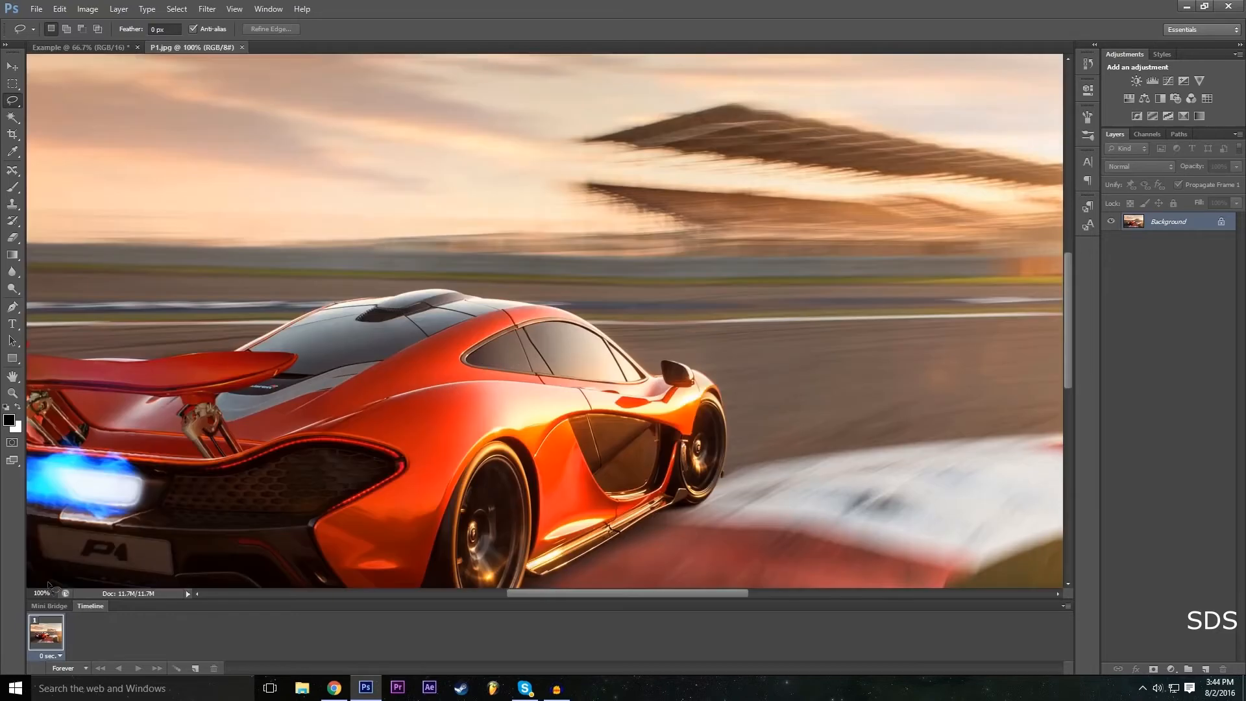
pyautogui.scroll(-3, 620, 554)
pyautogui.moveTo(628, 594); pyautogui.dragTo(589, 594)
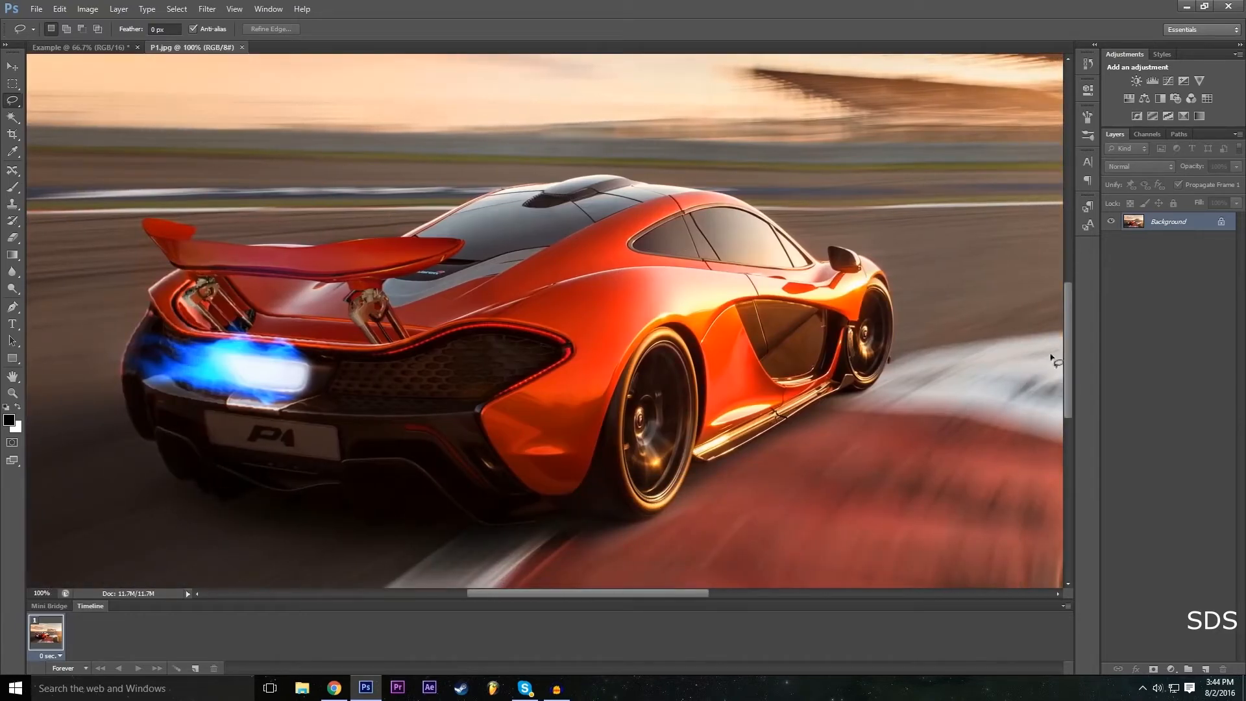
pyautogui.moveTo(1069, 345); pyautogui.dragTo(1071, 349)
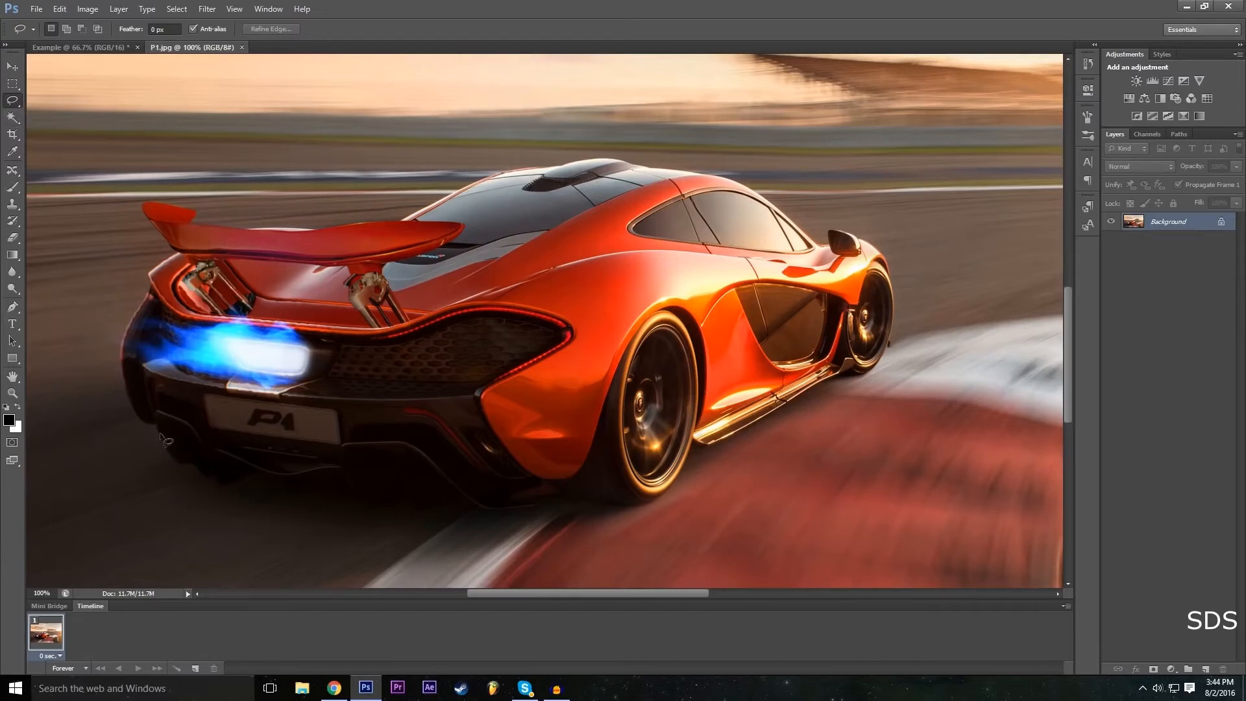
pyautogui.moveTo(157, 428)
pyautogui.mouseDown()
pyautogui.moveTo(223, 487)
pyautogui.moveTo(254, 479)
pyautogui.moveTo(378, 511)
pyautogui.moveTo(455, 498)
pyautogui.moveTo(493, 514)
pyautogui.moveTo(608, 505)
pyautogui.mouseUp()
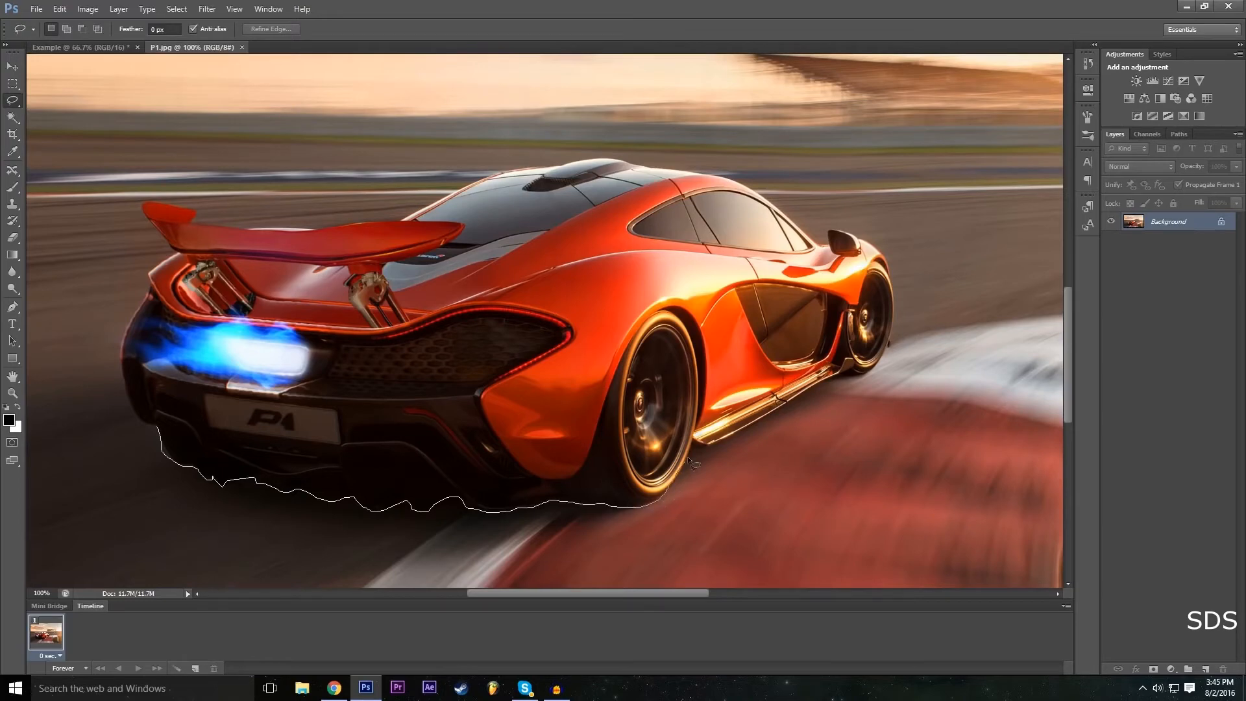
pyautogui.moveTo(692, 448)
pyautogui.mouseDown()
pyautogui.moveTo(825, 383)
pyautogui.moveTo(866, 380)
pyautogui.moveTo(889, 360)
pyautogui.moveTo(895, 328)
pyautogui.mouseUp()
pyautogui.moveTo(862, 235)
pyautogui.mouseDown()
pyautogui.moveTo(836, 228)
pyautogui.moveTo(821, 245)
pyautogui.moveTo(726, 179)
pyautogui.moveTo(610, 161)
pyautogui.moveTo(505, 170)
pyautogui.moveTo(411, 216)
pyautogui.moveTo(342, 229)
pyautogui.mouseUp()
pyautogui.moveTo(241, 228); pyautogui.dragTo(146, 207)
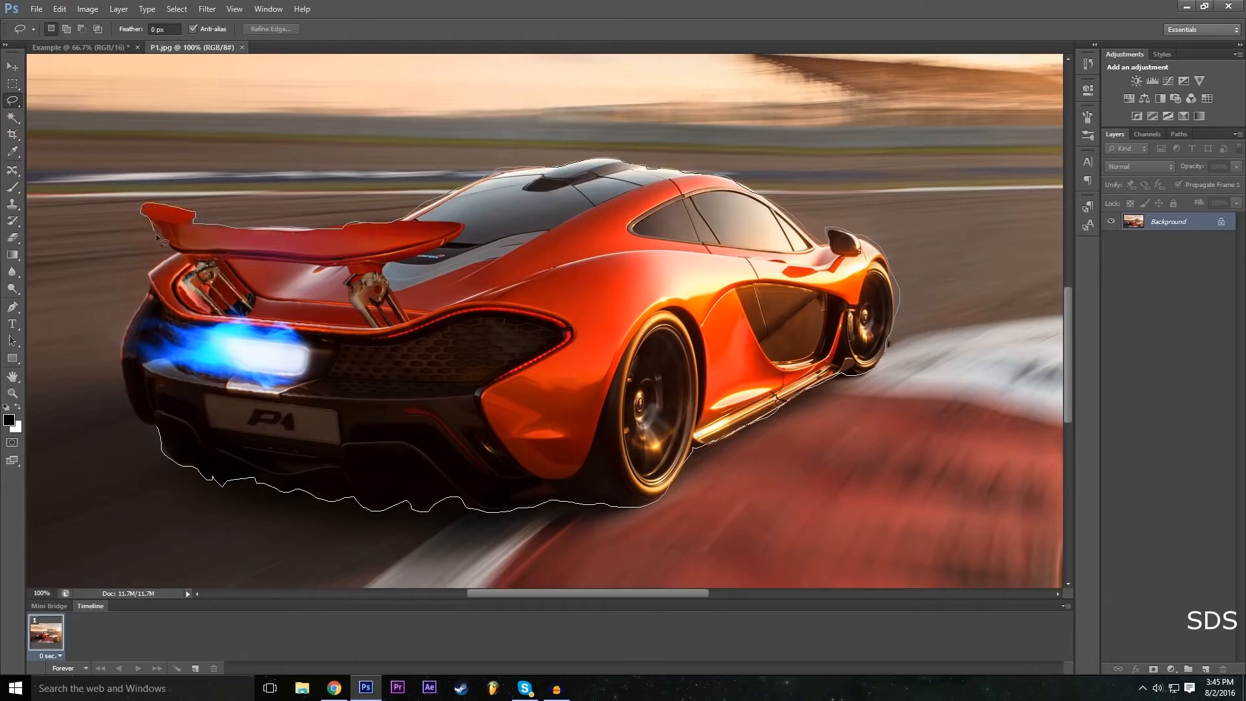
pyautogui.moveTo(154, 291)
pyautogui.mouseDown()
pyautogui.moveTo(122, 338)
pyautogui.moveTo(122, 381)
pyautogui.moveTo(170, 443)
pyautogui.mouseUp()
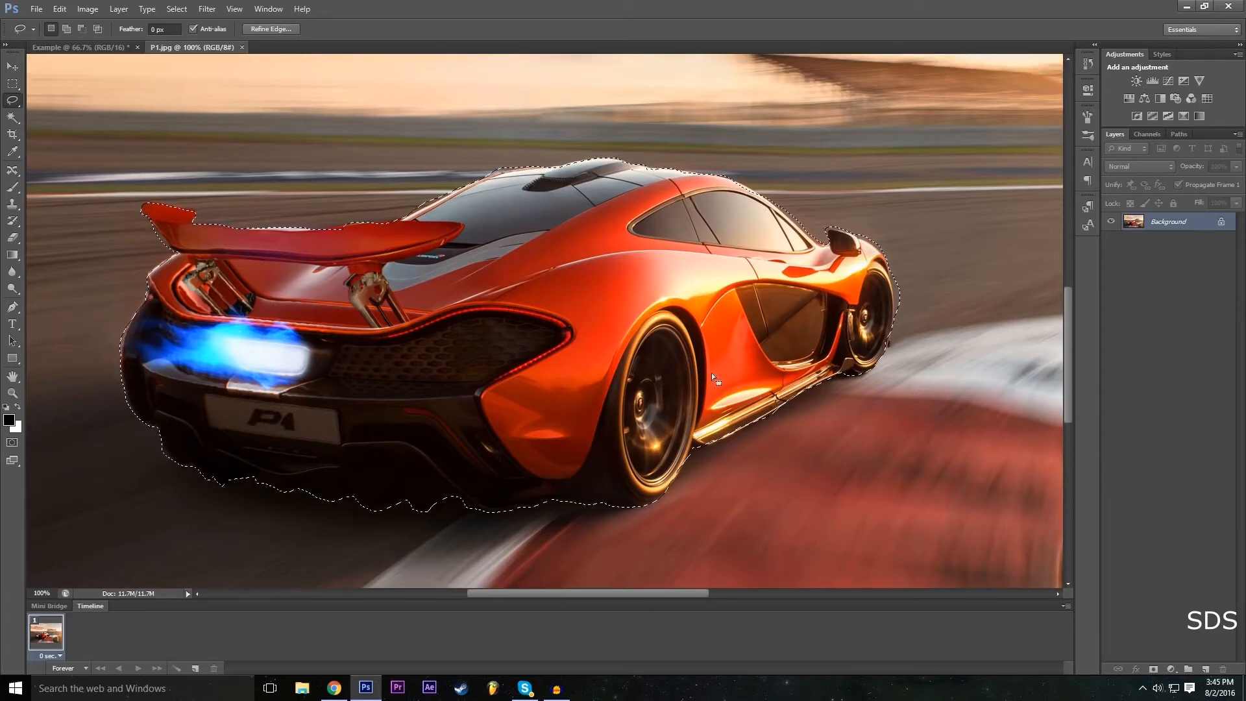
# Return the view to 50% and convert the locked Background into a normal layer named Mclaren.
pyautogui.click(42, 592)
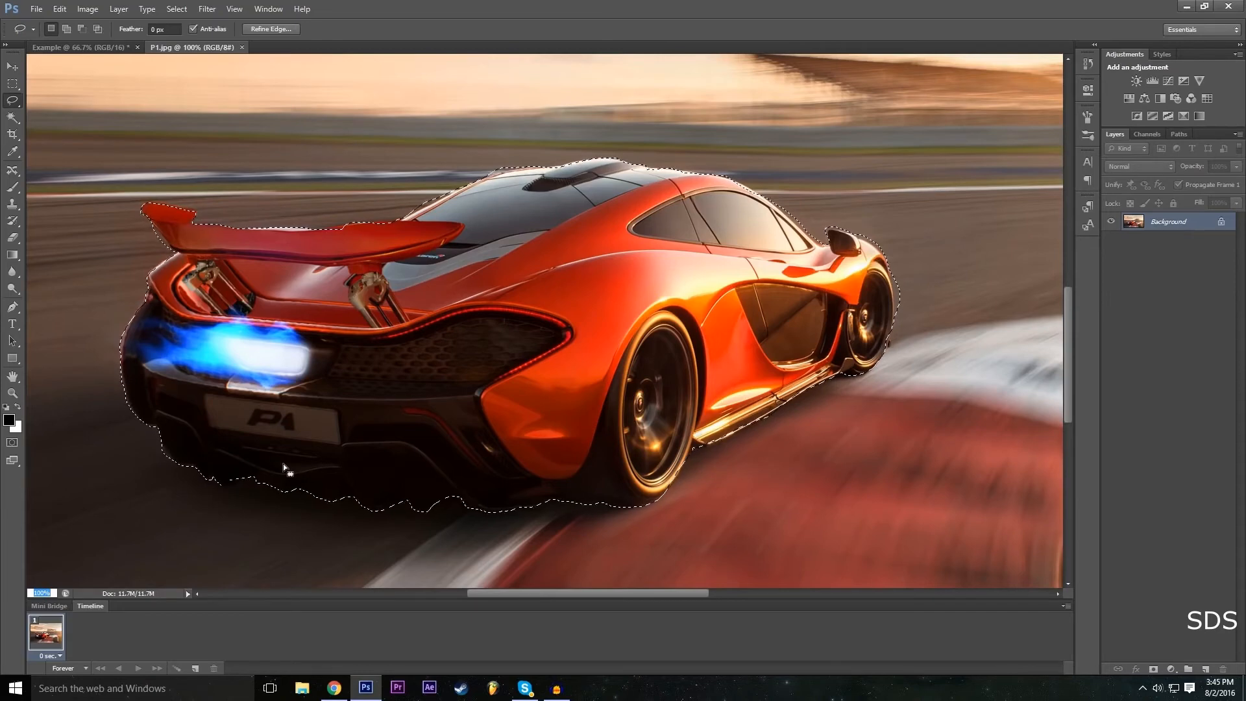
pyautogui.write('50')
pyautogui.press('Return')
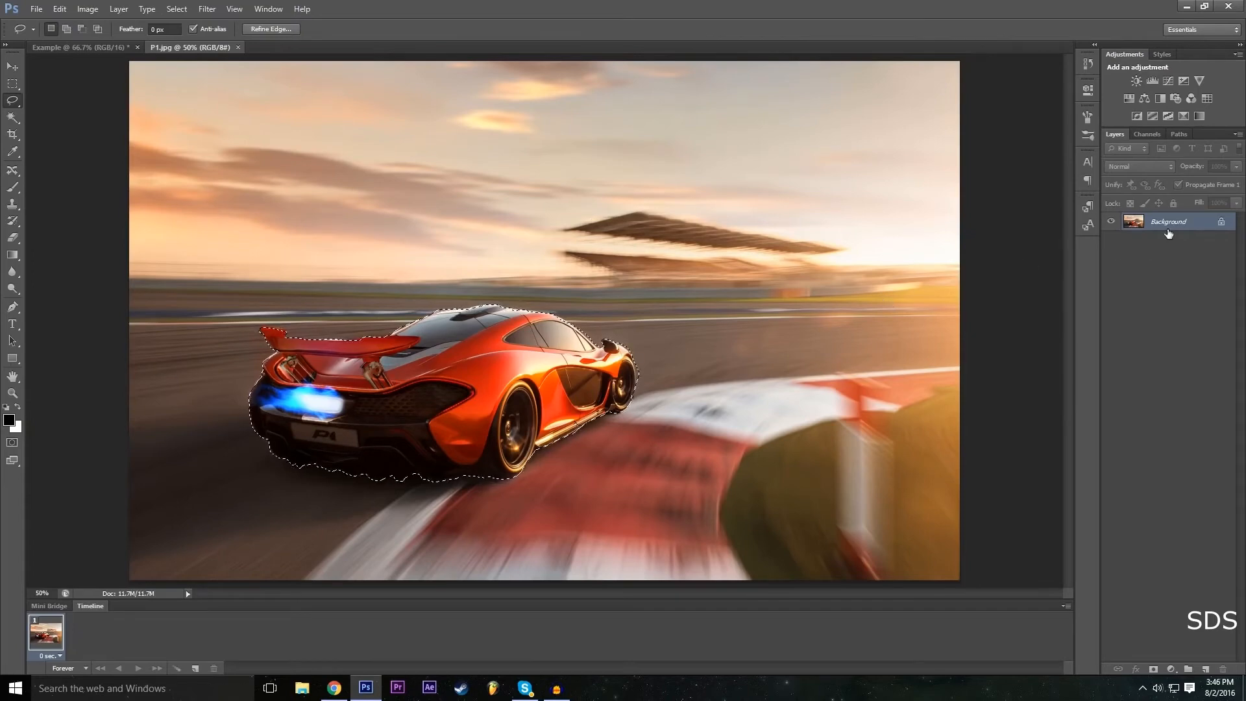
pyautogui.doubleClick(1220, 224)
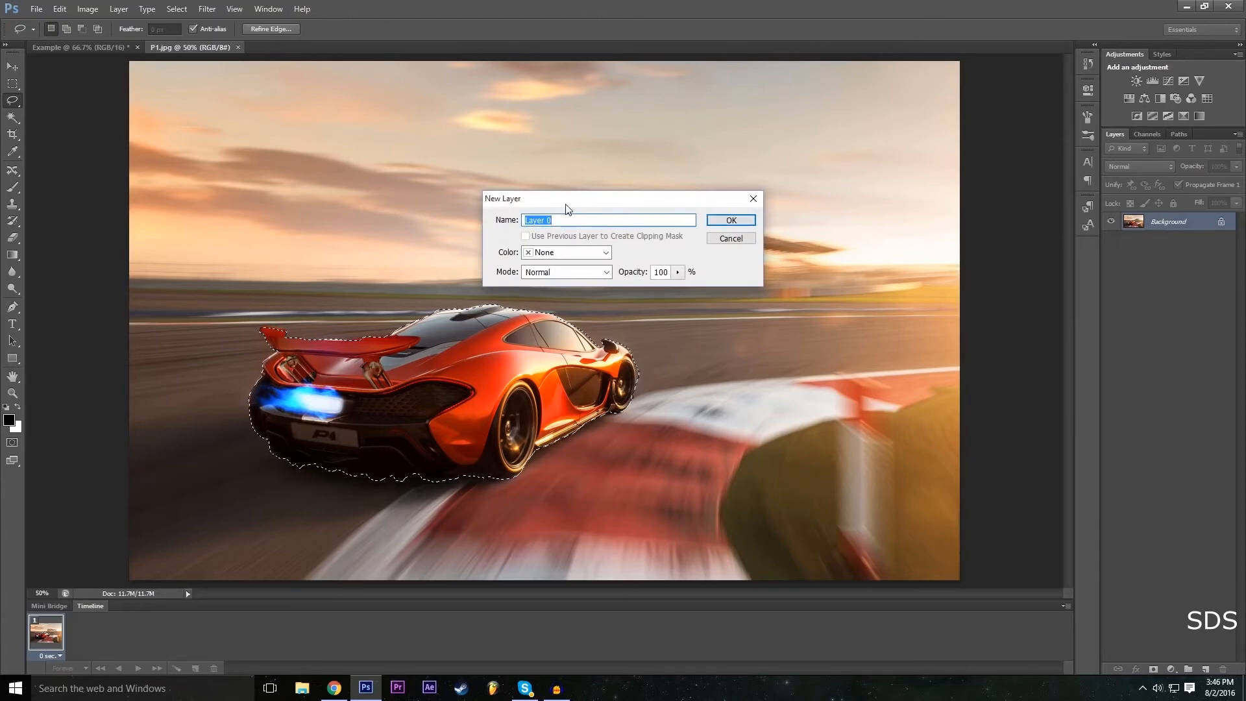
pyautogui.write('Mclaren')
pyautogui.press('Return')
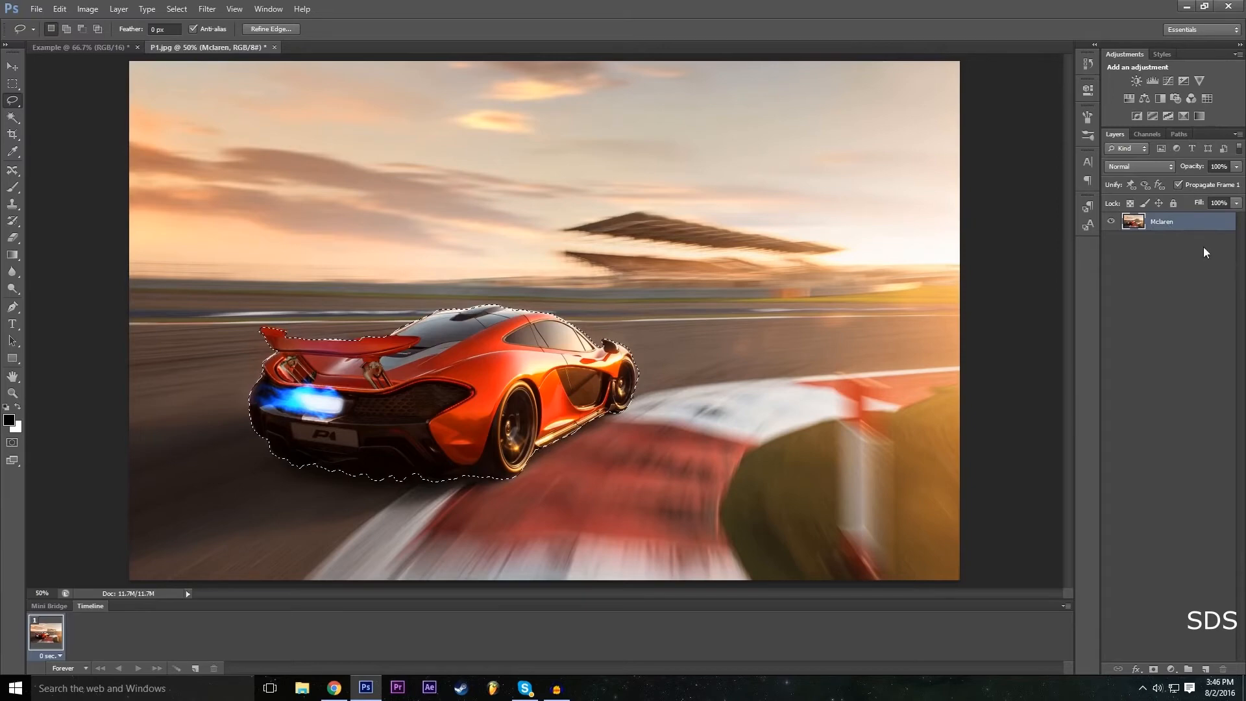
# Copy the selected car onto its own layer, and check the cutout by hiding and reshowing the Mclaren layer.
pyautogui.hotkey('ctrl', 'c')
pyautogui.hotkey('ctrl', 'v')
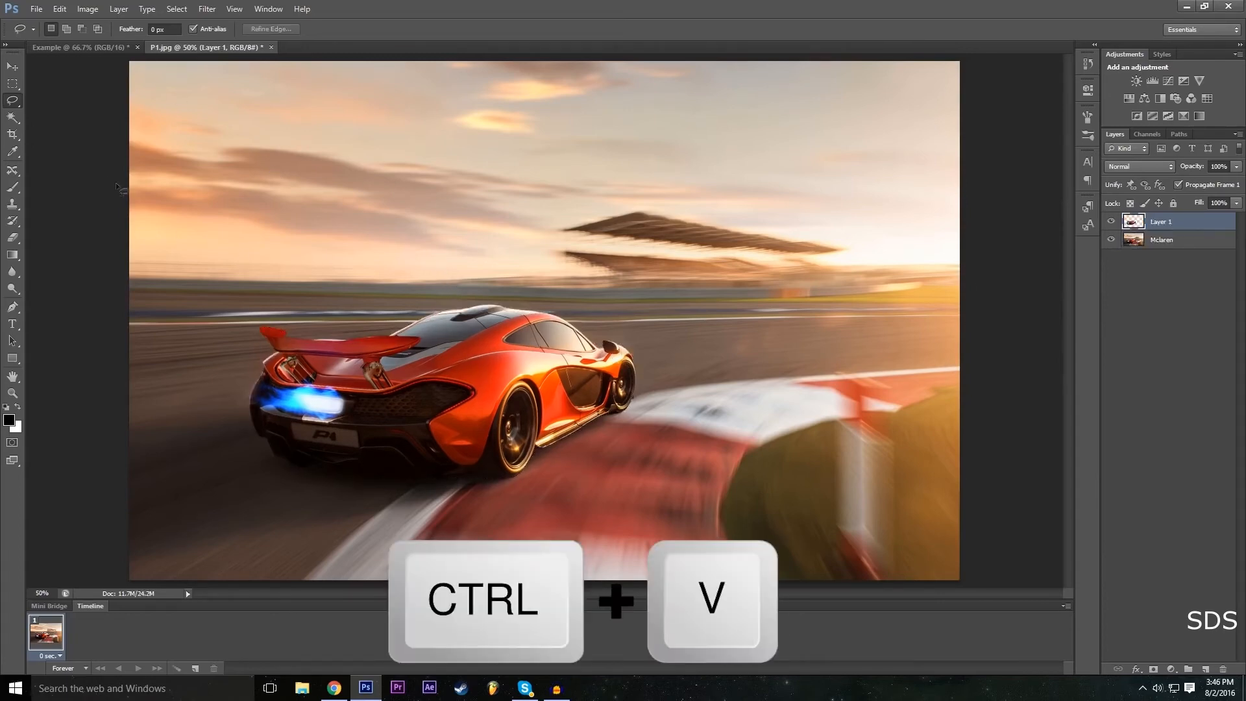
pyautogui.click(1111, 240)
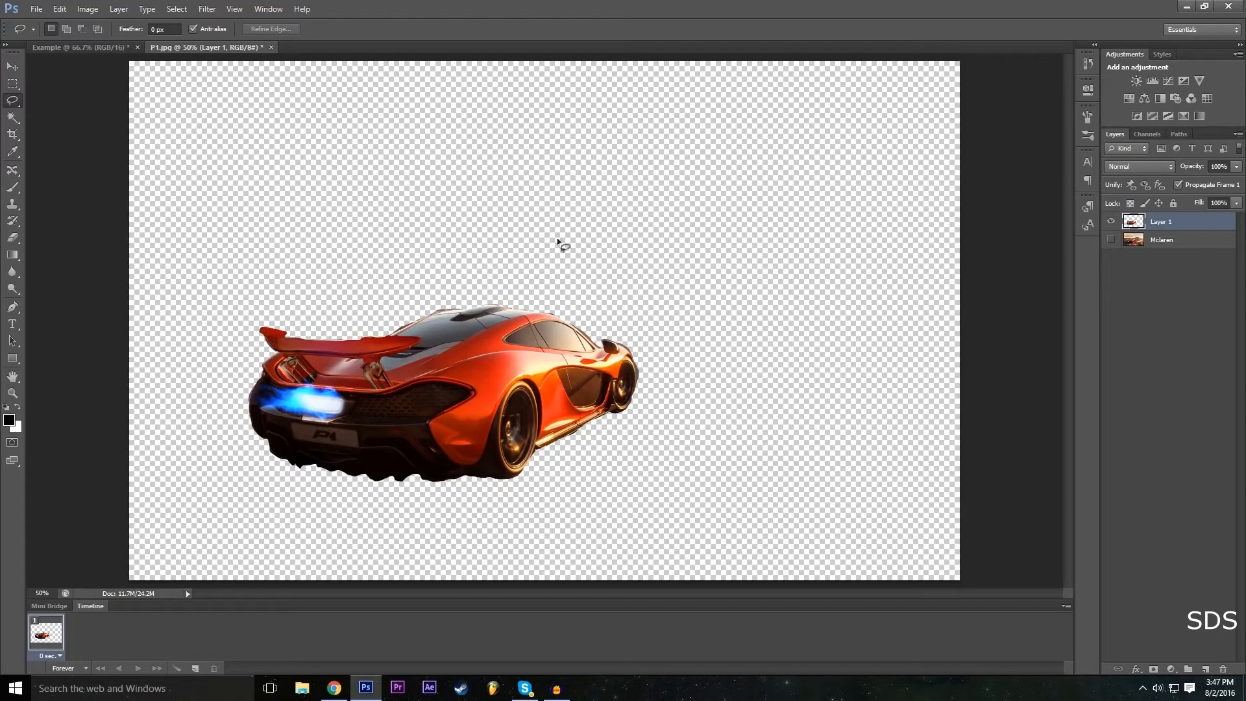
pyautogui.click(1111, 239)
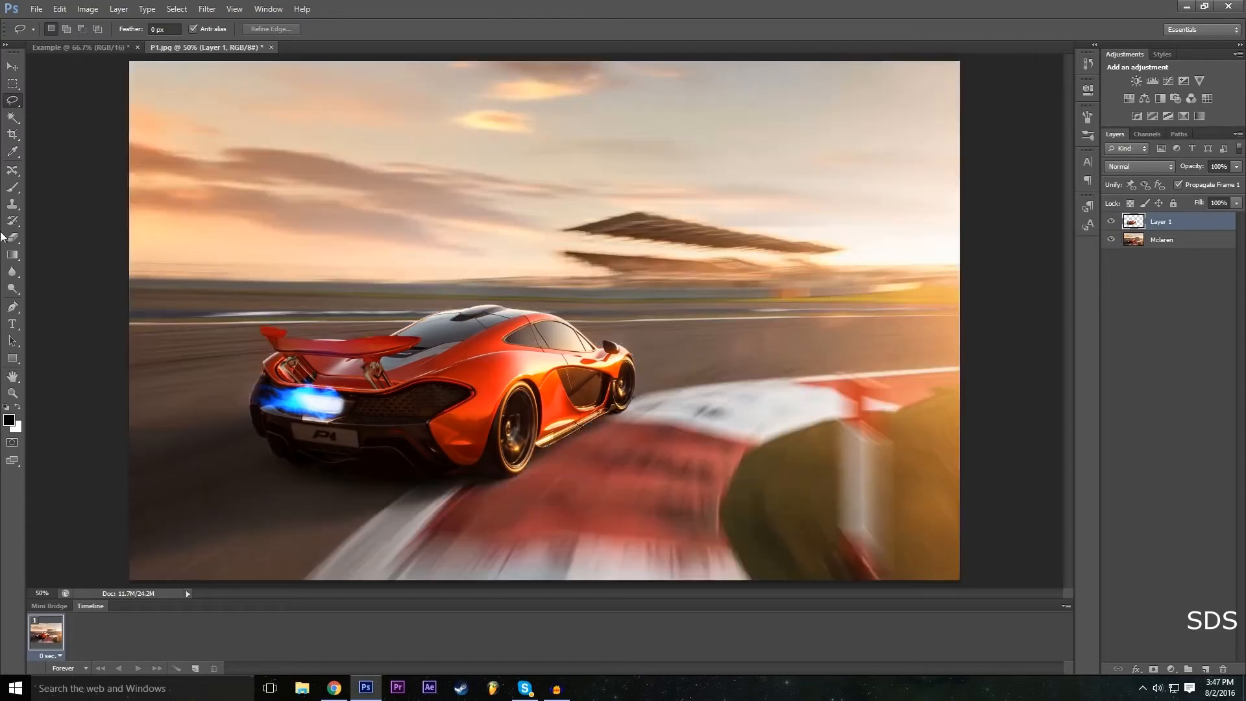
# Move the car cutout around the image with the Move tool, leaving it slightly right of and above the original car.
pyautogui.press('v')
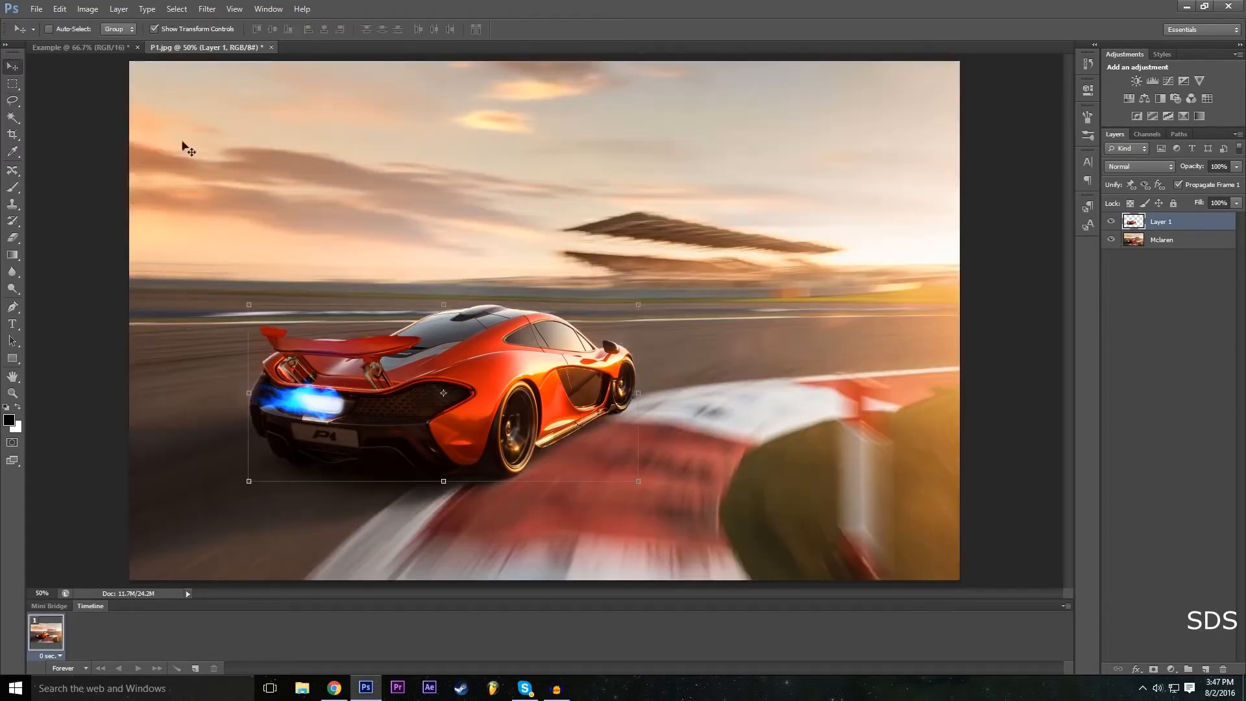
pyautogui.moveTo(486, 379); pyautogui.dragTo(518, 366)
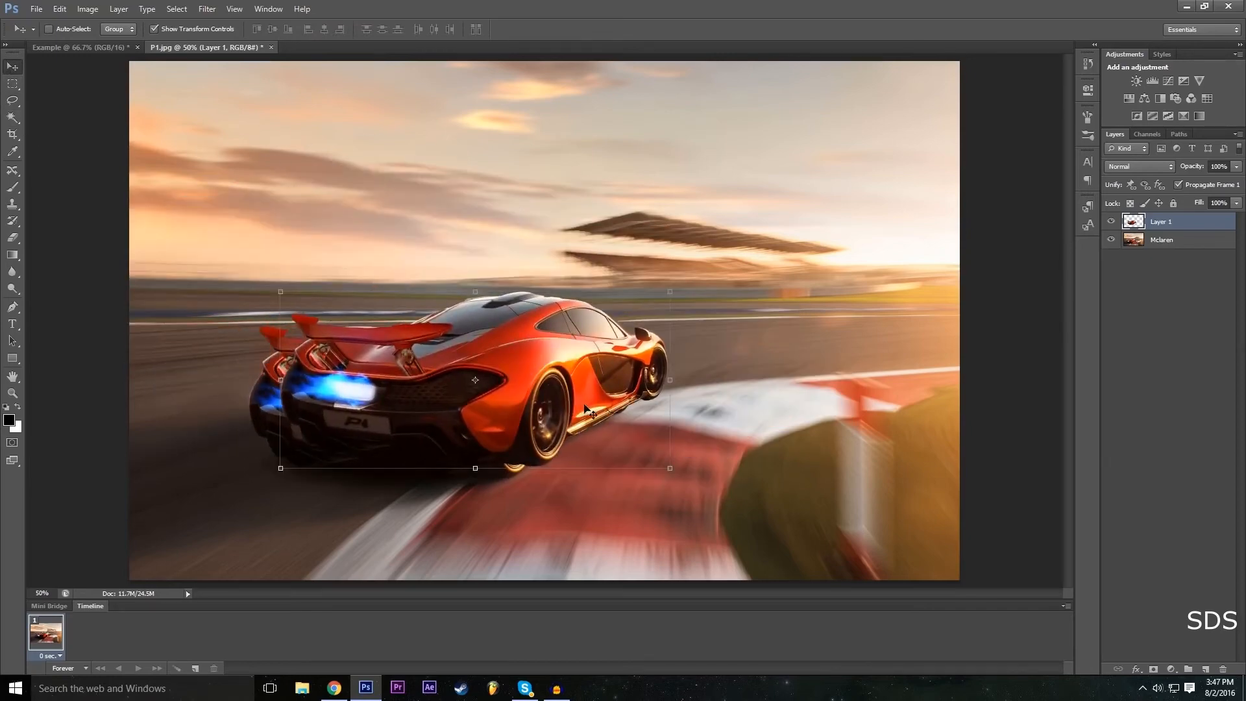
pyautogui.moveTo(590, 410); pyautogui.dragTo(545, 417)
pyautogui.moveTo(500, 379); pyautogui.dragTo(729, 438)
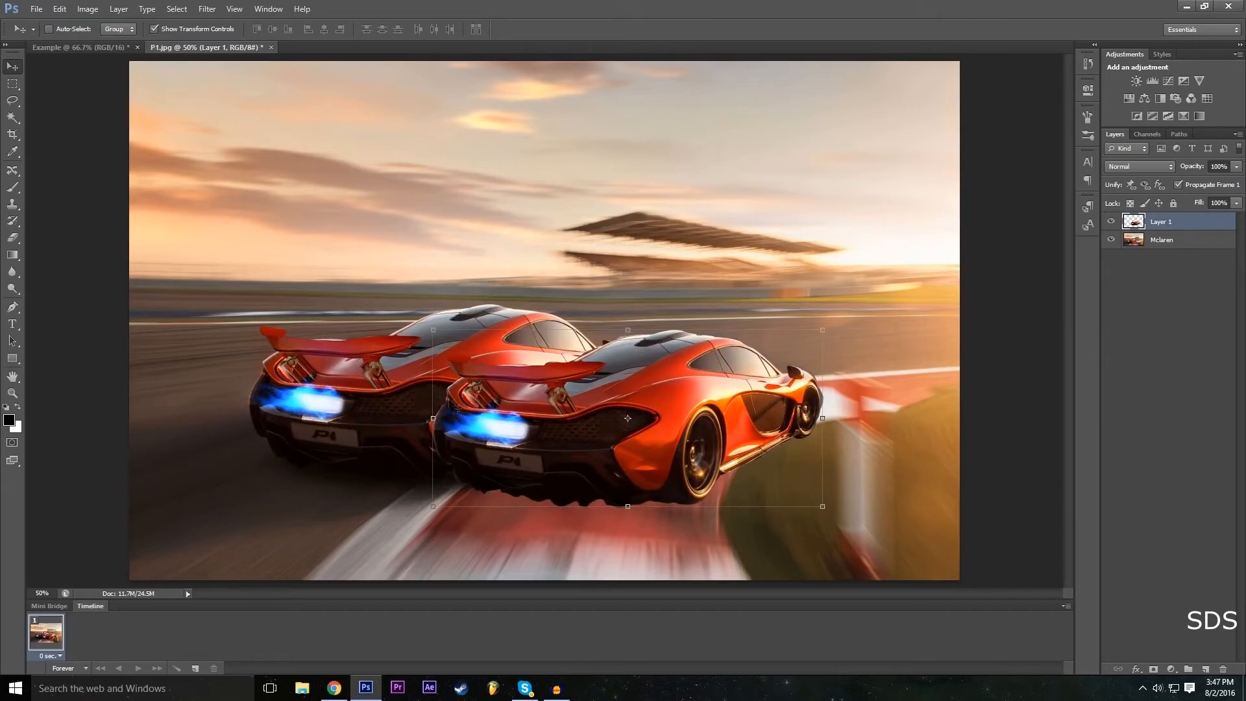
pyautogui.moveTo(639, 434); pyautogui.dragTo(524, 367)
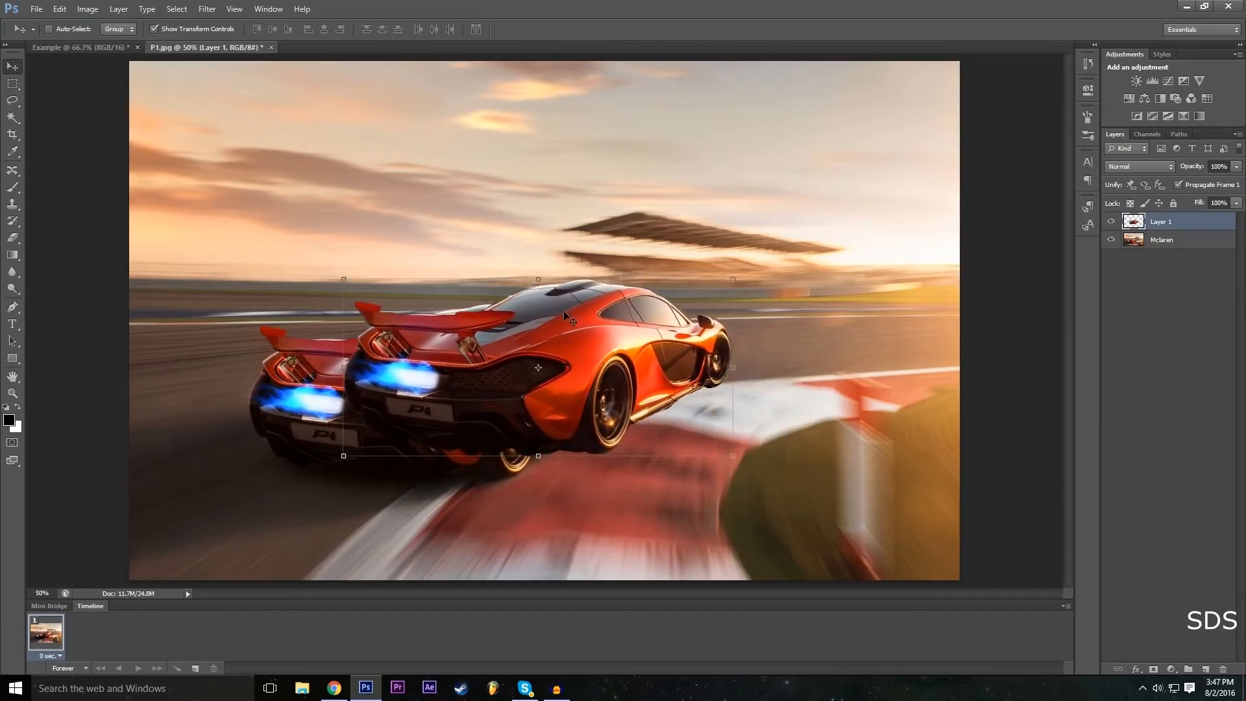
# Free-transform the car cutout and try flipping it vertically with a height scale of -100%.
pyautogui.hotkey('ctrl', 't')
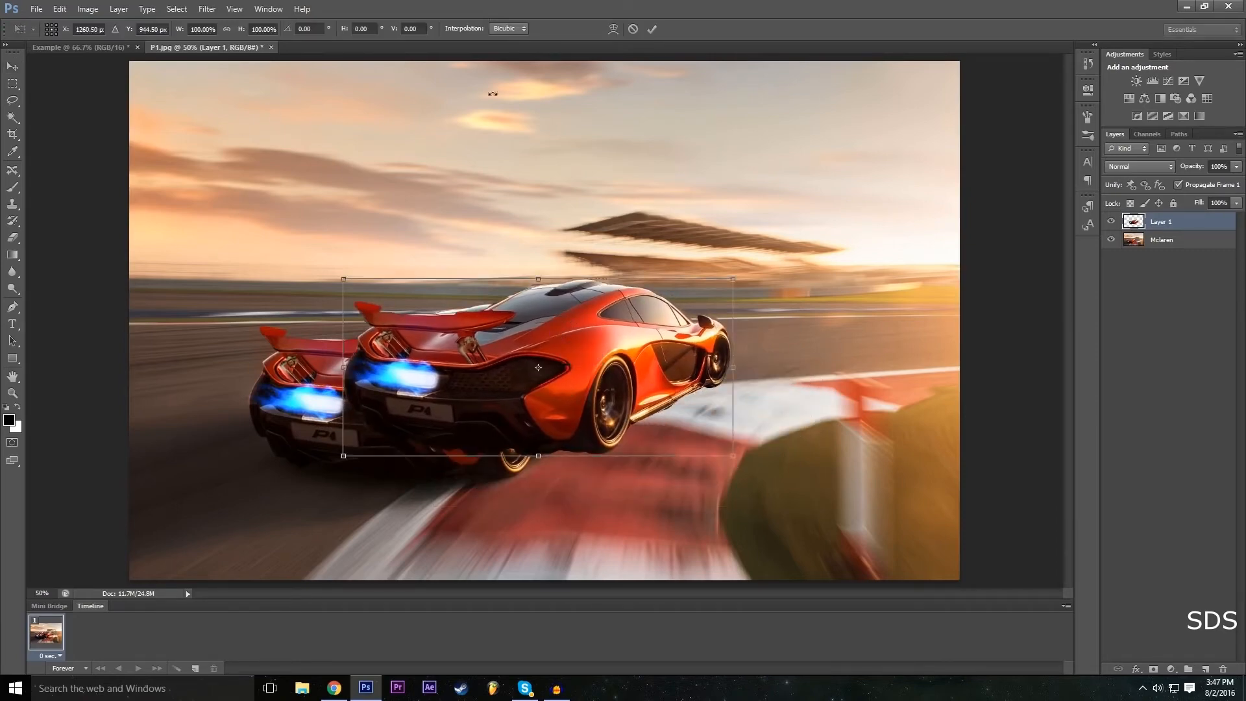
pyautogui.click(253, 29)
pyautogui.write('-')
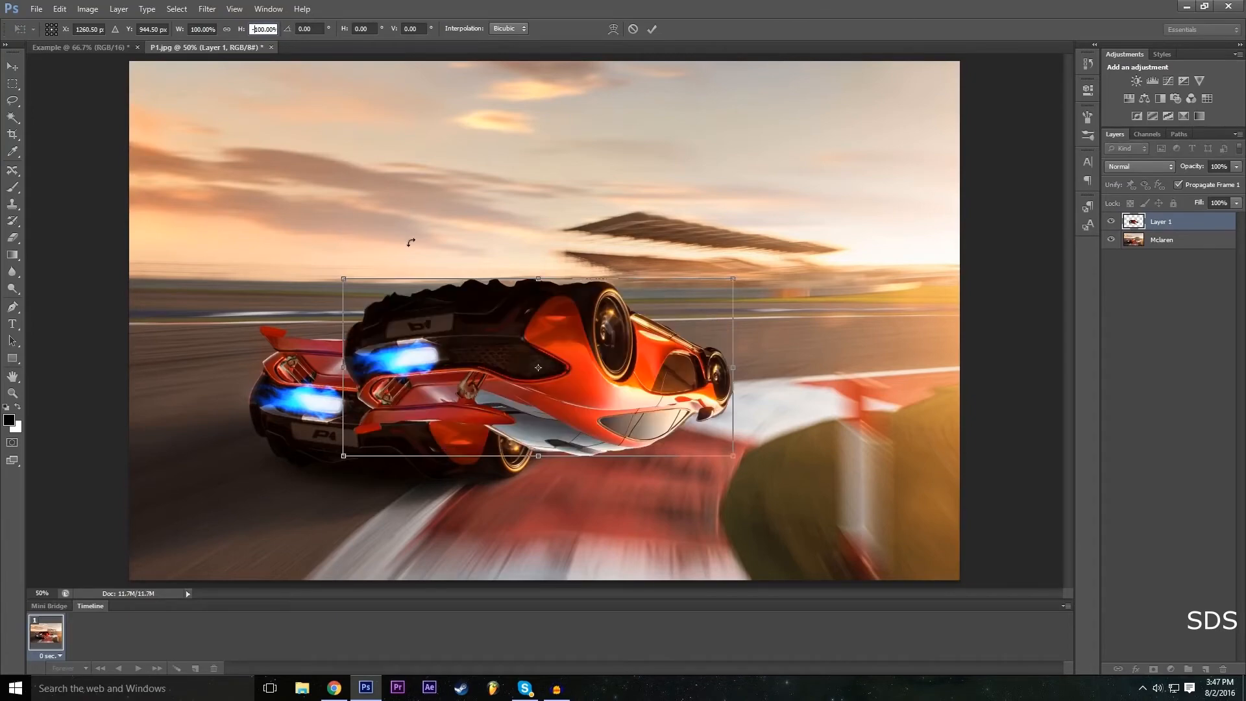
pyautogui.press('BackSpace')
# Flip the car cutout horizontally with a width scale of -100% and move it to the right of the original car.
pyautogui.click(192, 30)
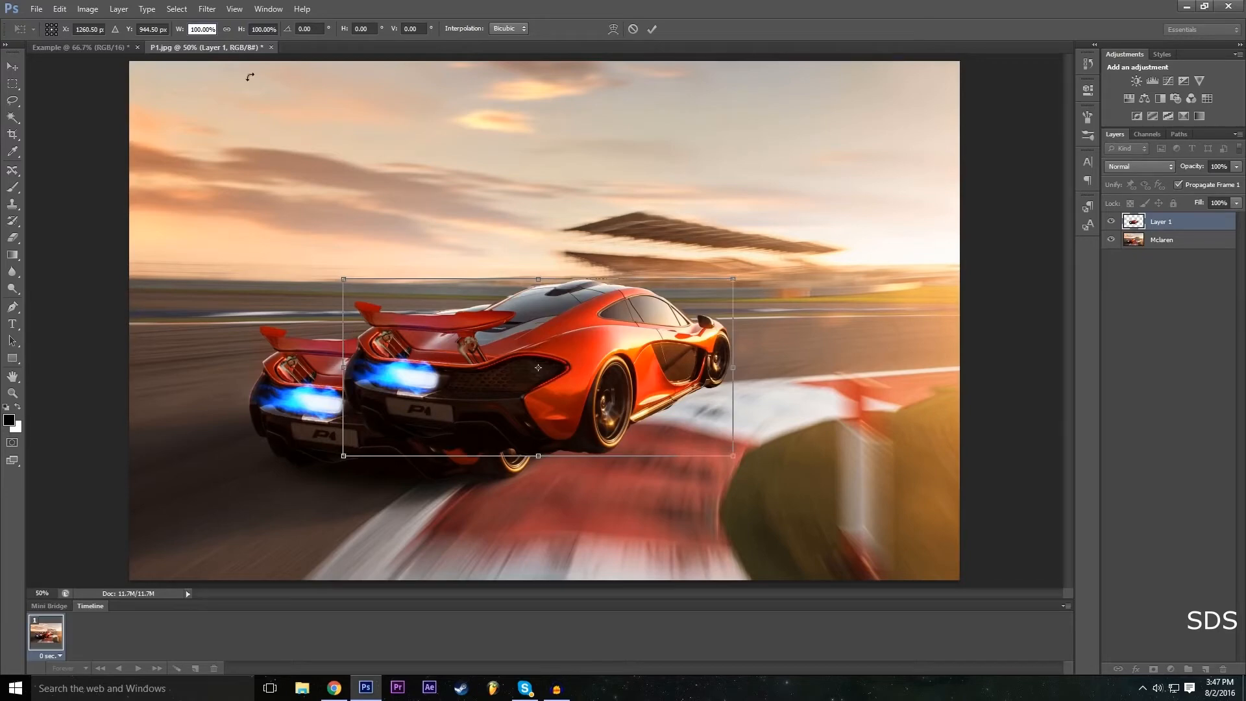
pyautogui.write('-')
pyautogui.moveTo(530, 391); pyautogui.dragTo(840, 438)
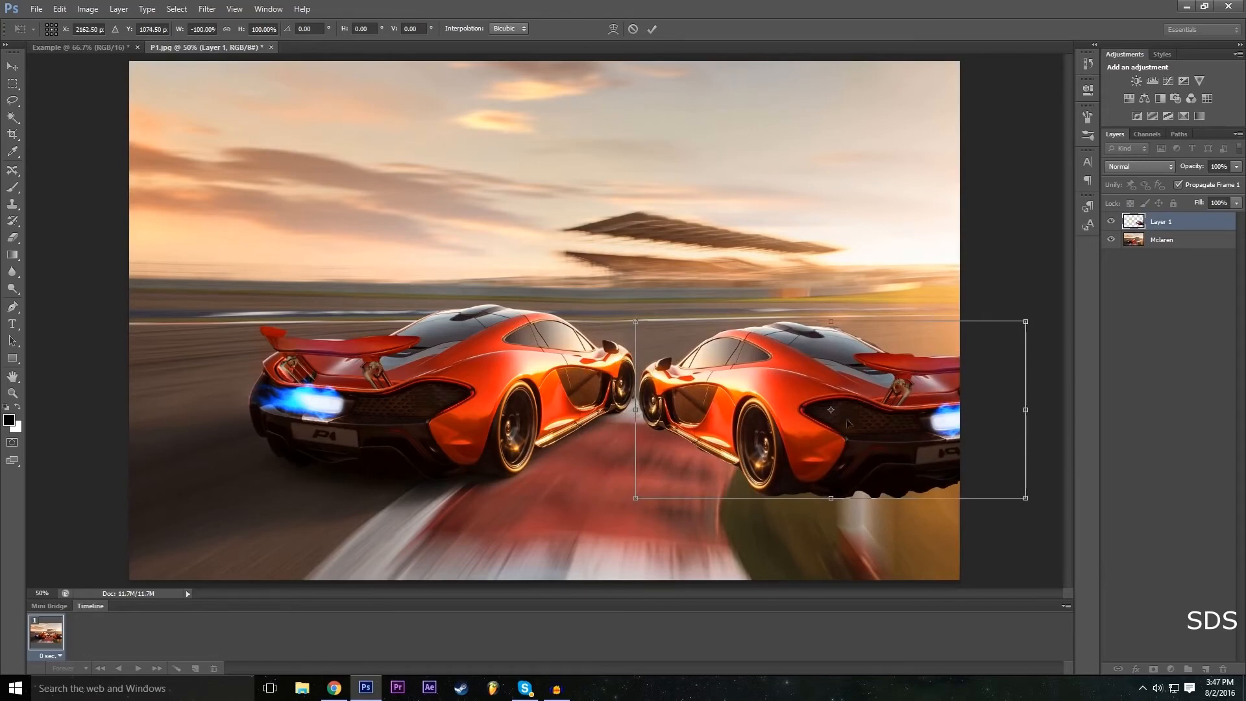
# Move the mirrored car back over the original and squeeze its width scale to -77.22%.
pyautogui.moveTo(746, 423); pyautogui.dragTo(755, 415)
pyautogui.moveTo(958, 408); pyautogui.dragTo(647, 365)
pyautogui.moveTo(726, 359); pyautogui.dragTo(633, 359)
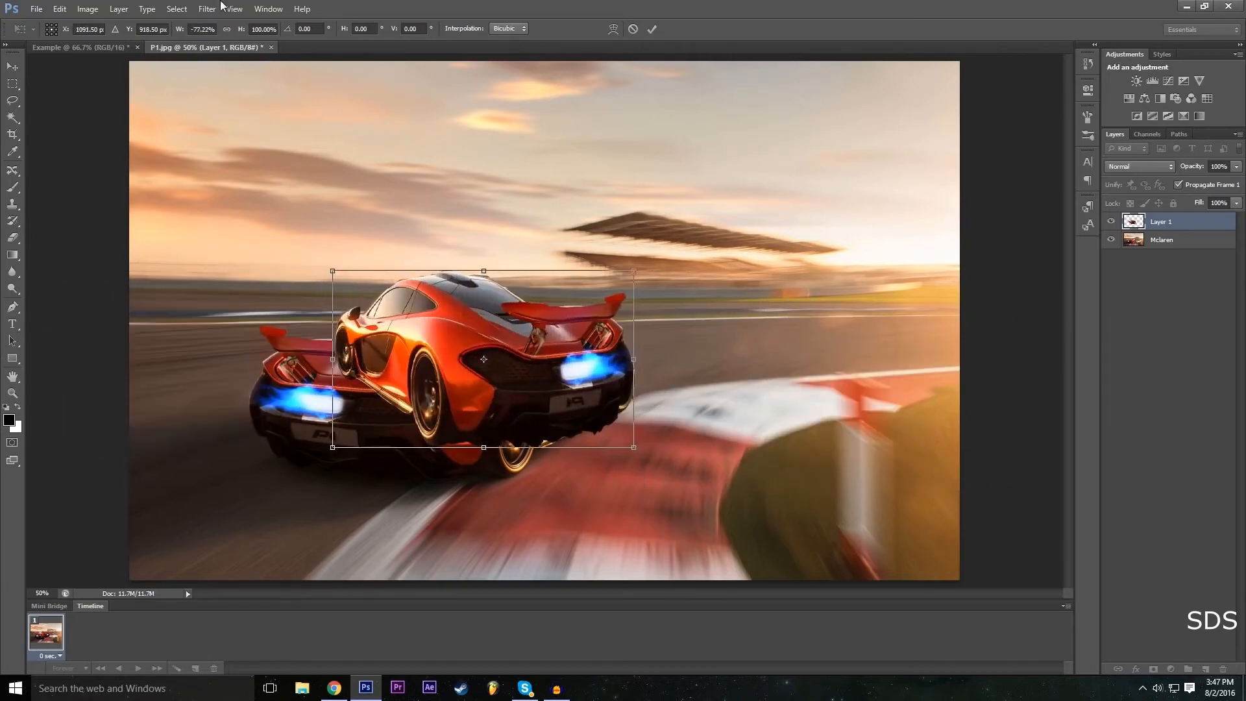
# Set the mirrored car's width scale to -100% and reposition it to the right of the original car.
pyautogui.click(203, 27)
pyautogui.hotkey('ctrl', 'a')
pyautogui.write('-100')
pyautogui.press('Return')
pyautogui.moveTo(597, 385); pyautogui.dragTo(886, 434)
pyautogui.moveTo(787, 421); pyautogui.dragTo(845, 408)
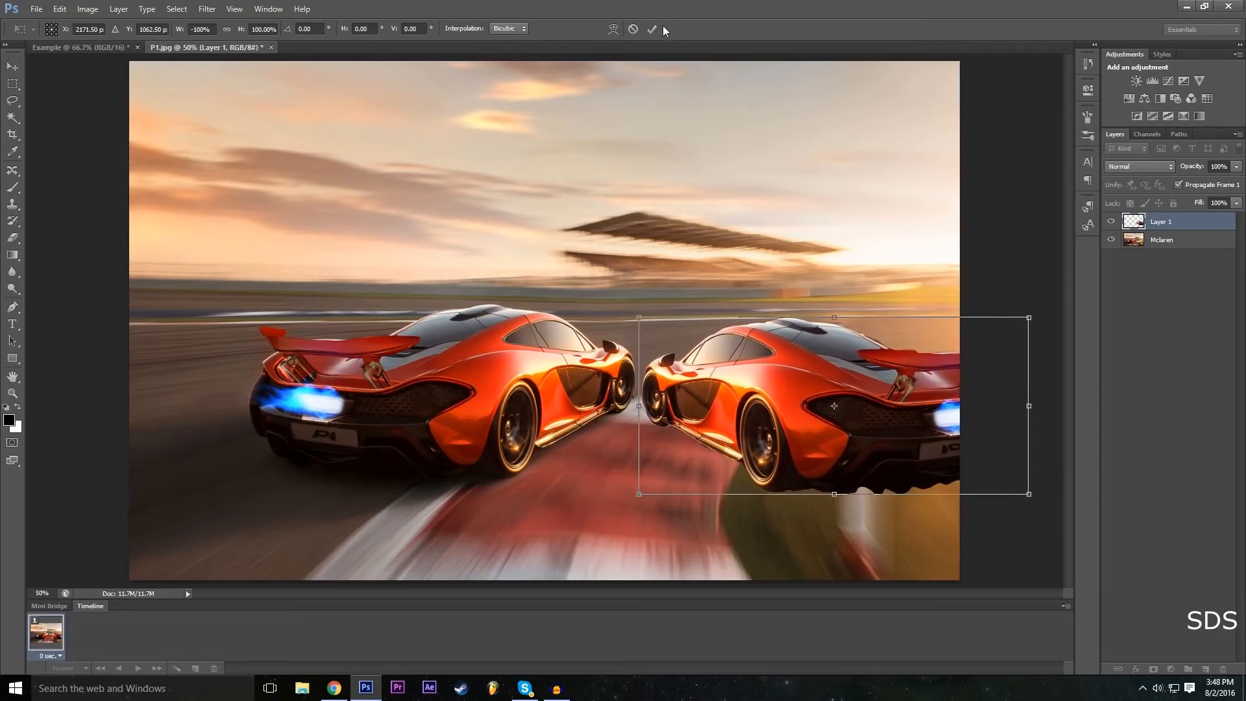
# Rotate the mirrored car by about 9°, shift it slightly downward, and apply the transform.
pyautogui.moveTo(642, 302); pyautogui.dragTo(663, 271)
pyautogui.moveTo(780, 371); pyautogui.dragTo(781, 397)
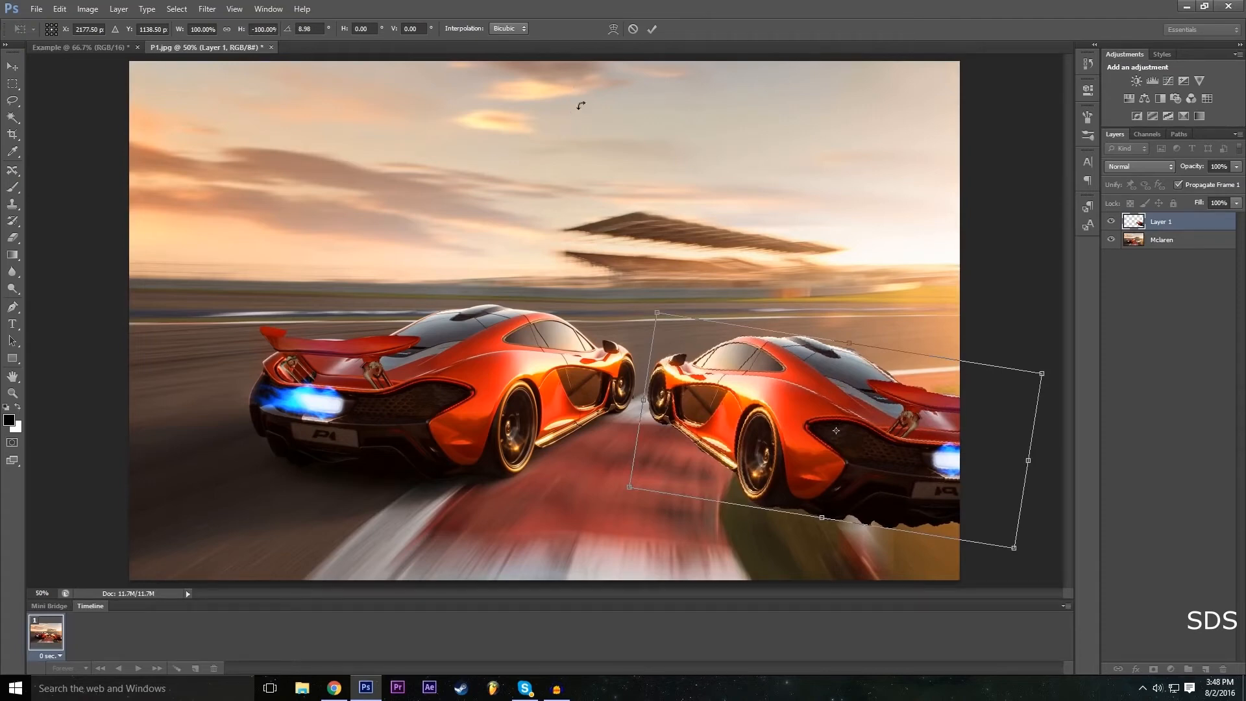
pyautogui.click(653, 30)
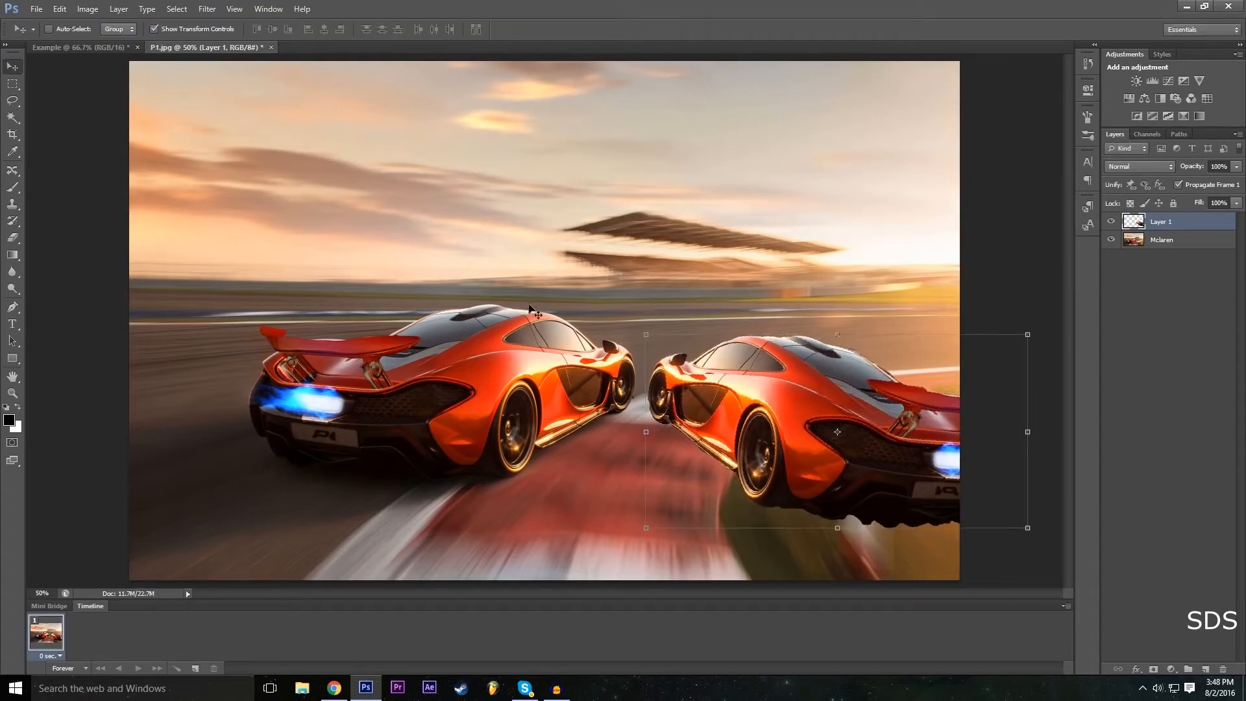
# Add a drop shadow to the mirrored car layer, at 75% opacity and 5 px distance, and enlarge its size.
pyautogui.click(1136, 669)
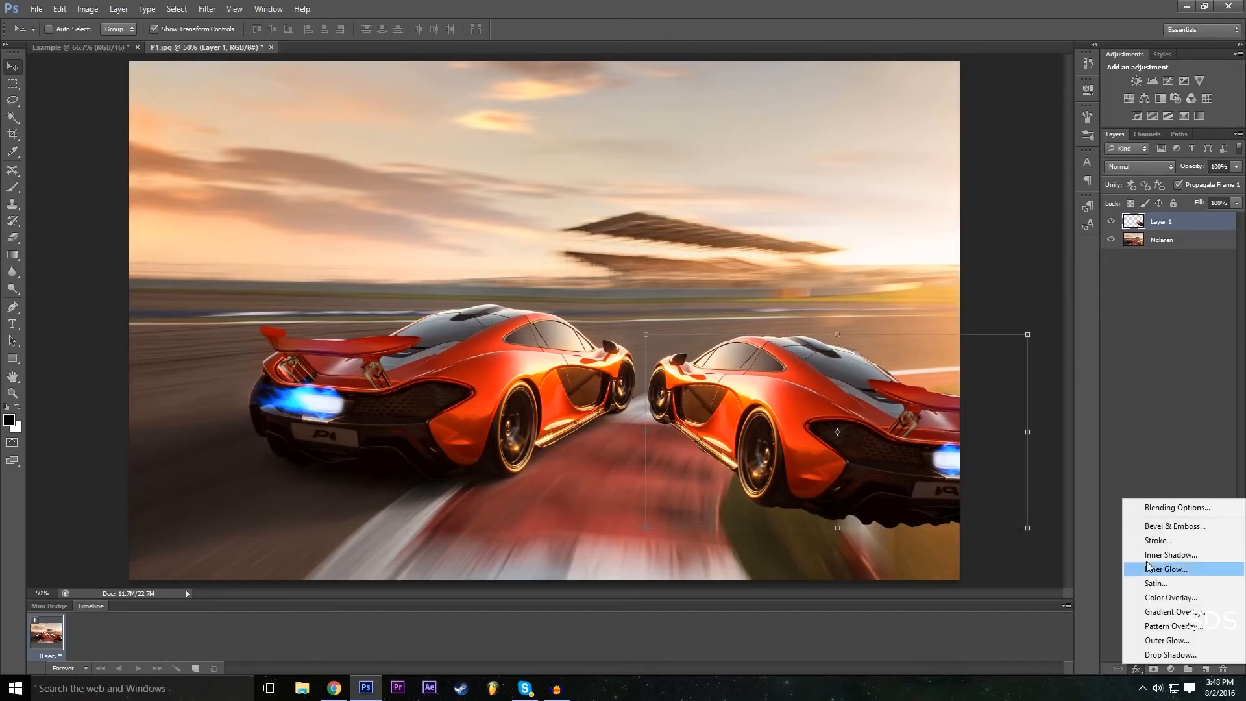
pyautogui.click(1154, 509)
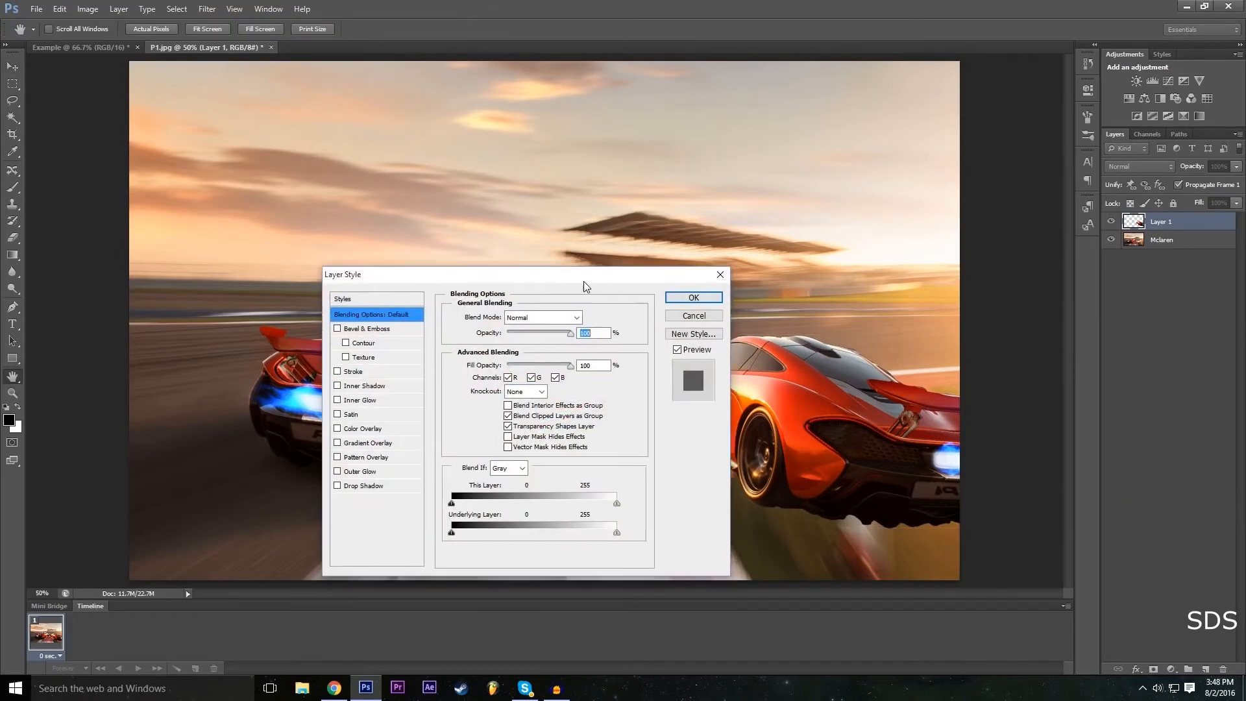
pyautogui.moveTo(583, 282); pyautogui.dragTo(524, 216)
pyautogui.click(281, 423)
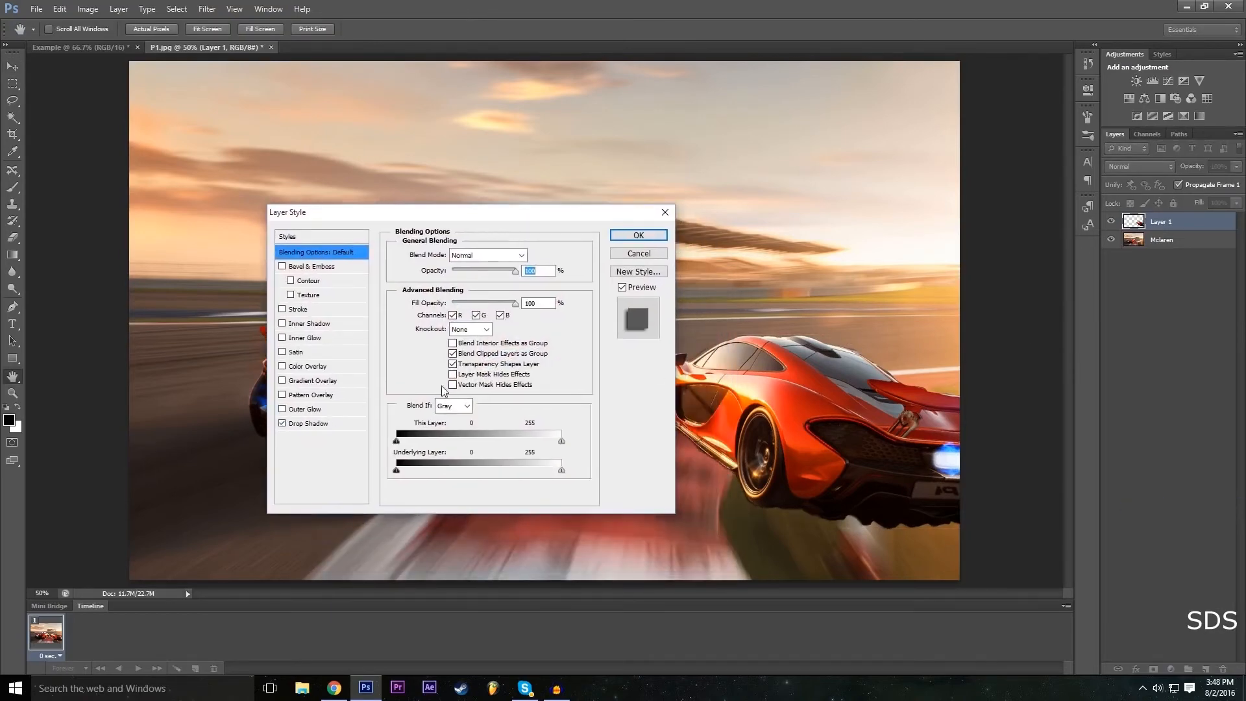
pyautogui.moveTo(476, 211); pyautogui.dragTo(382, 213)
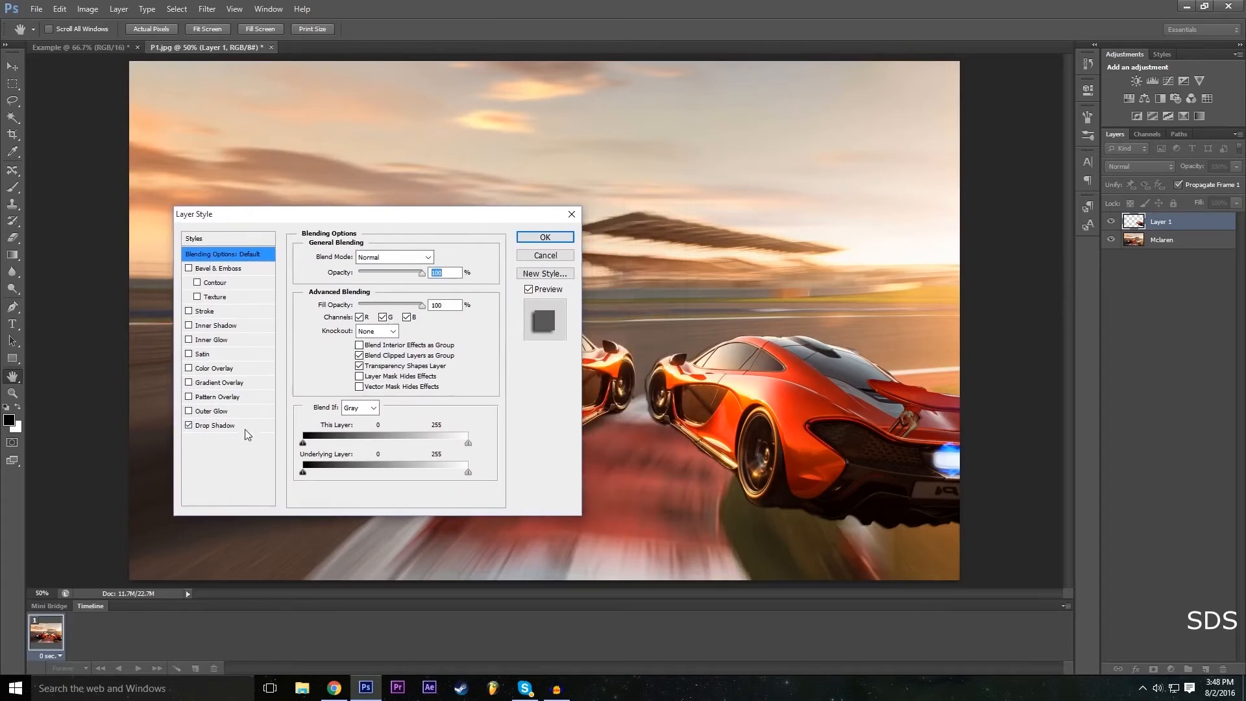
pyautogui.click(243, 426)
pyautogui.moveTo(352, 341); pyautogui.dragTo(368, 342)
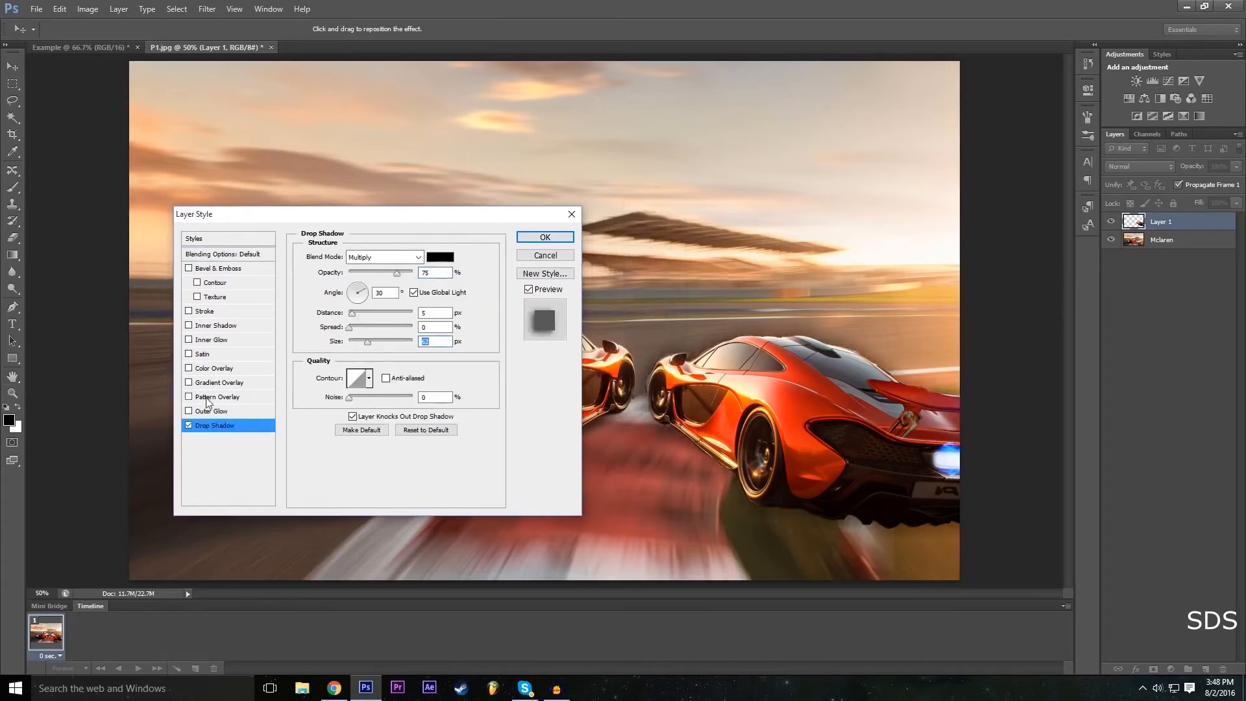
# Add an outer glow to the mirrored car, enlarge its size, apply the layer style and deselect the layer.
pyautogui.click(189, 411)
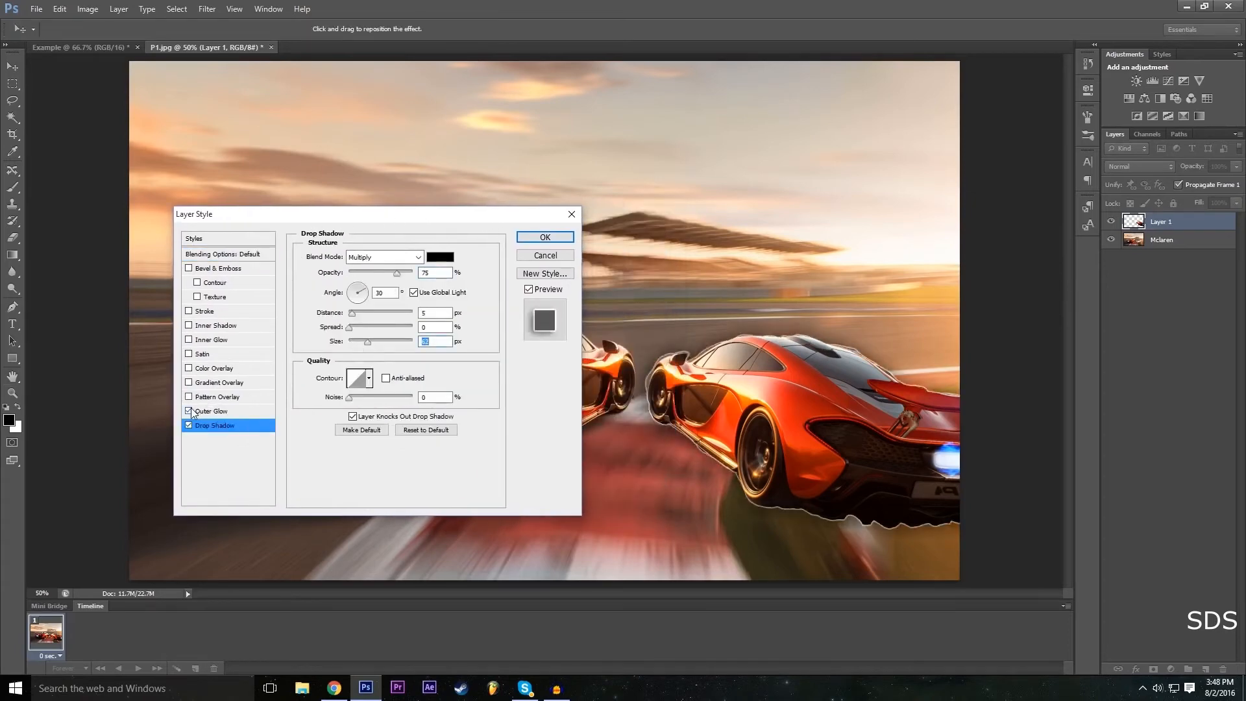
pyautogui.click(242, 411)
pyautogui.moveTo(352, 368); pyautogui.dragTo(370, 368)
pyautogui.moveTo(442, 218); pyautogui.dragTo(497, 243)
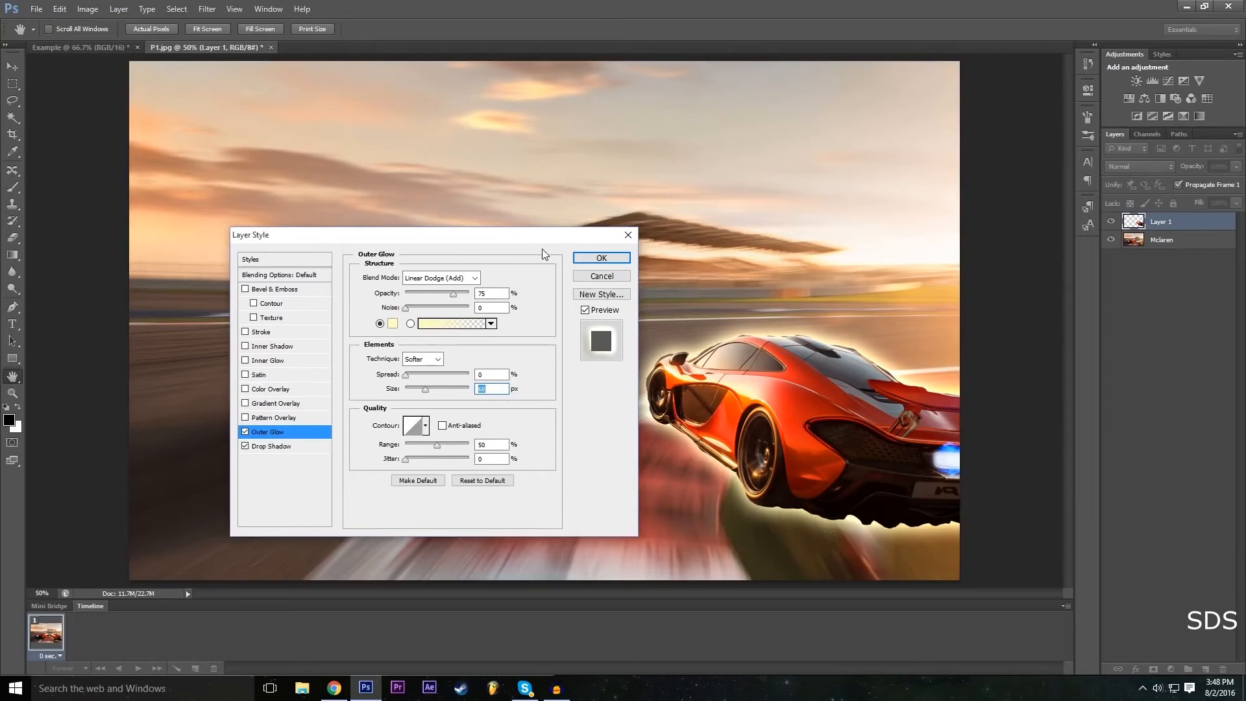
pyautogui.click(598, 258)
pyautogui.press('v')
pyautogui.click(1181, 445)
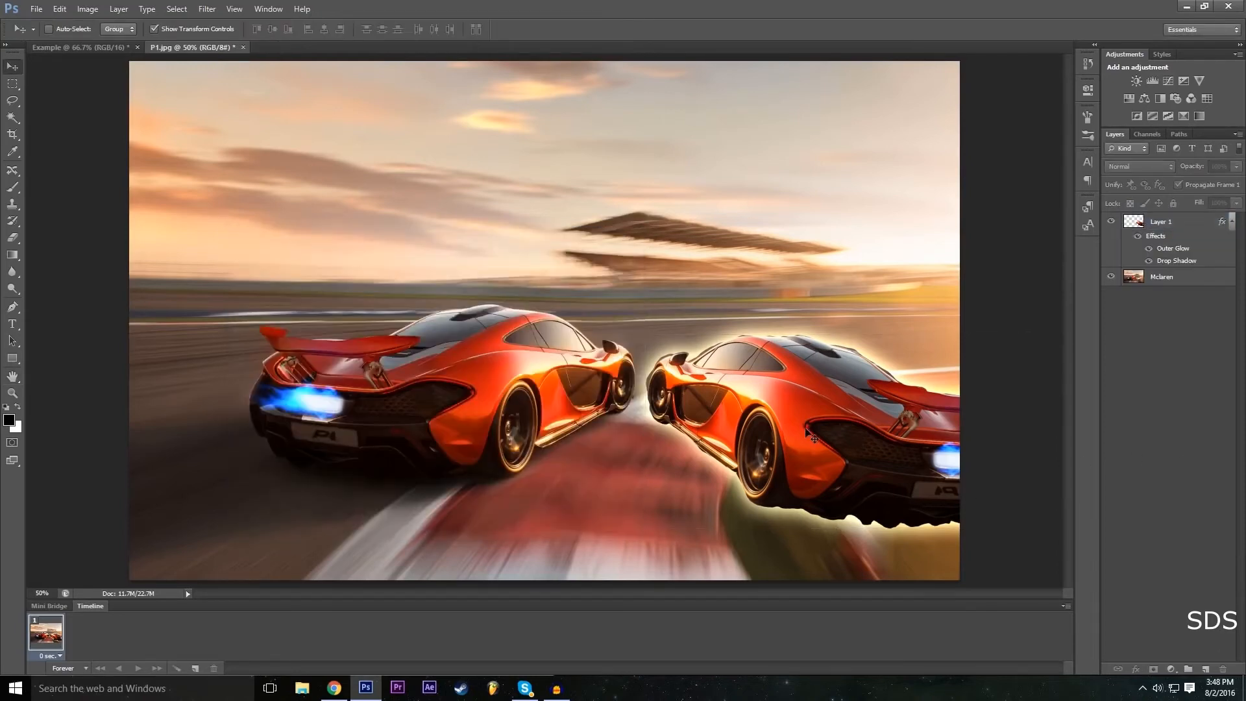
pyautogui.click(1128, 228)
pyautogui.click(1130, 461)
# Create a Brightness/Contrast adjustment layer with no label color, Normal mode and 100% opacity.
pyautogui.click(119, 8)
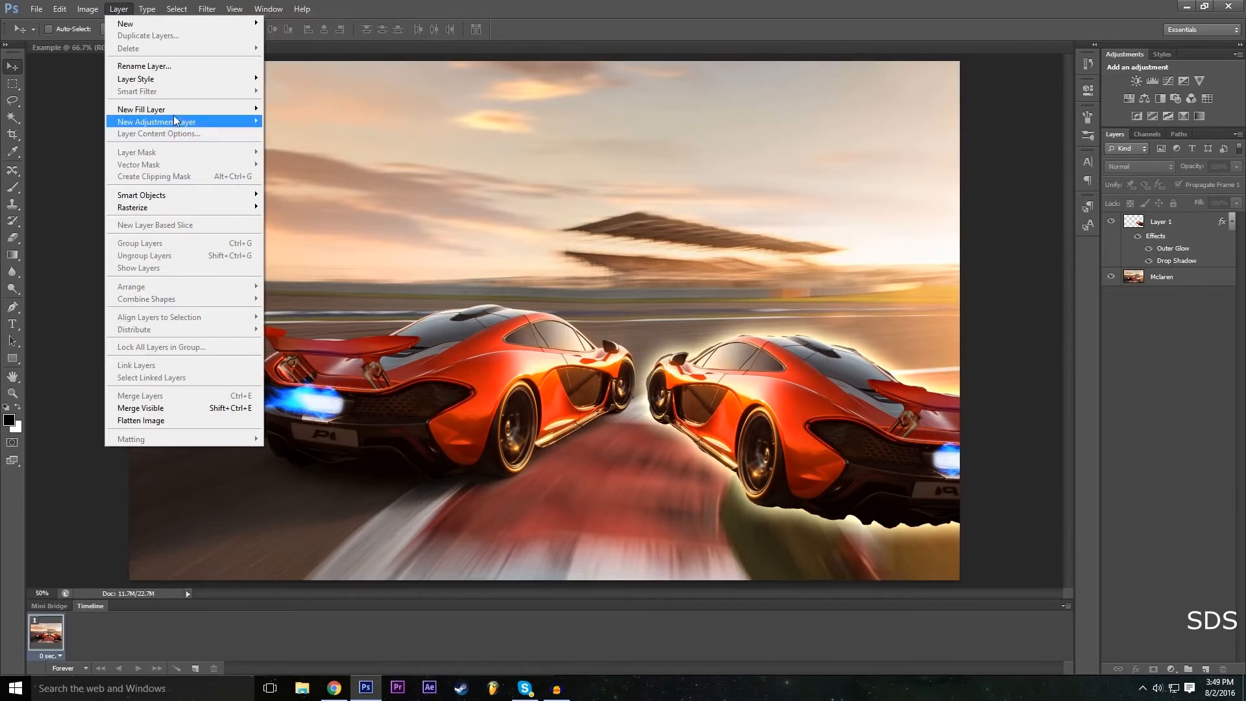
pyautogui.moveTo(175, 120)
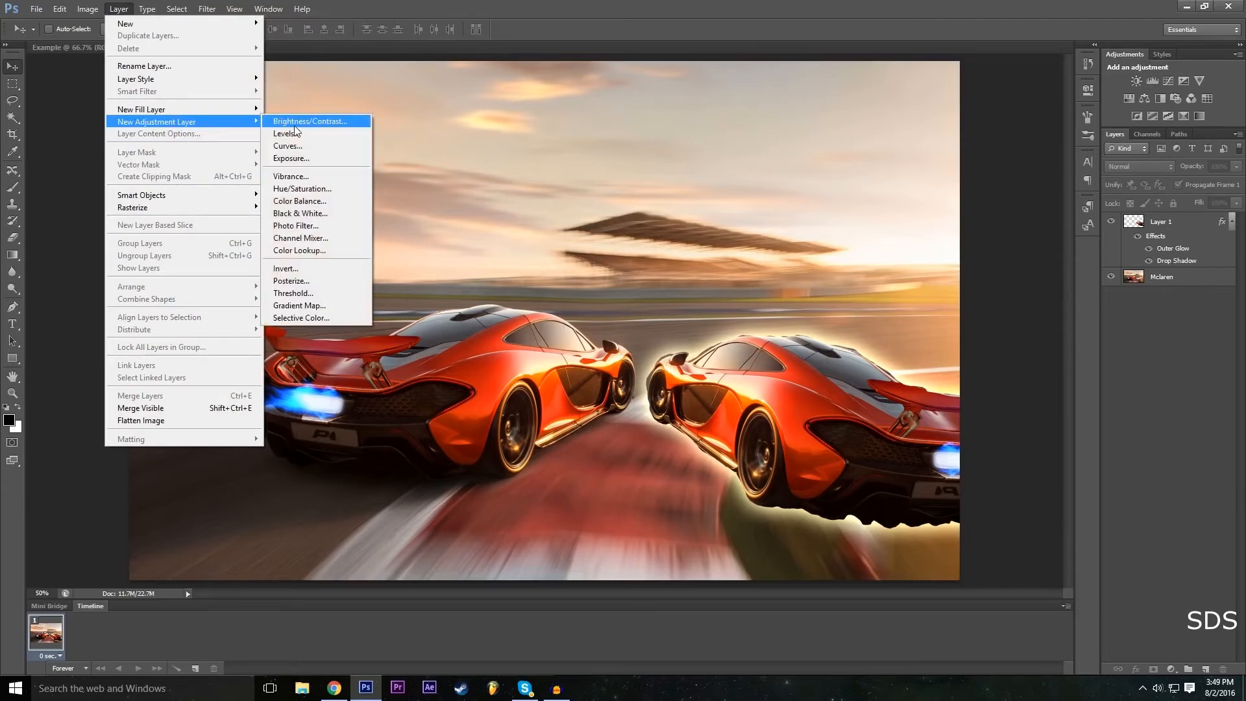
pyautogui.click(333, 123)
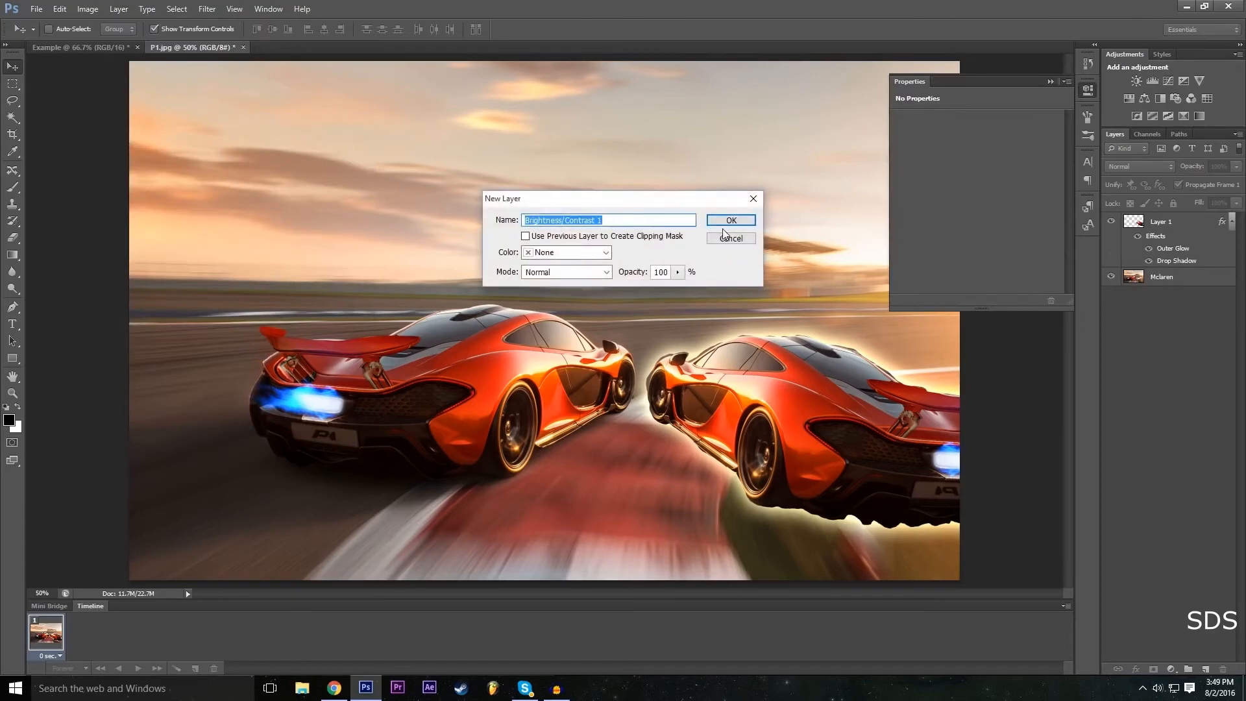
pyautogui.click(577, 253)
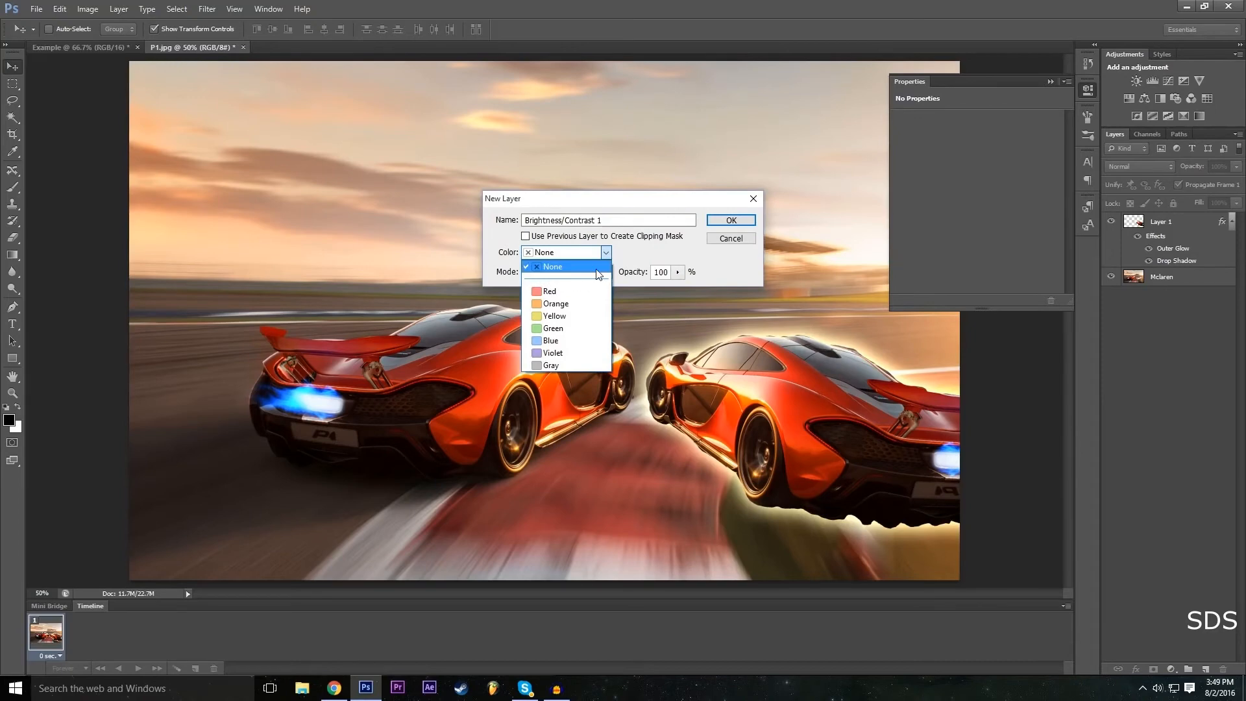
pyautogui.click(597, 256)
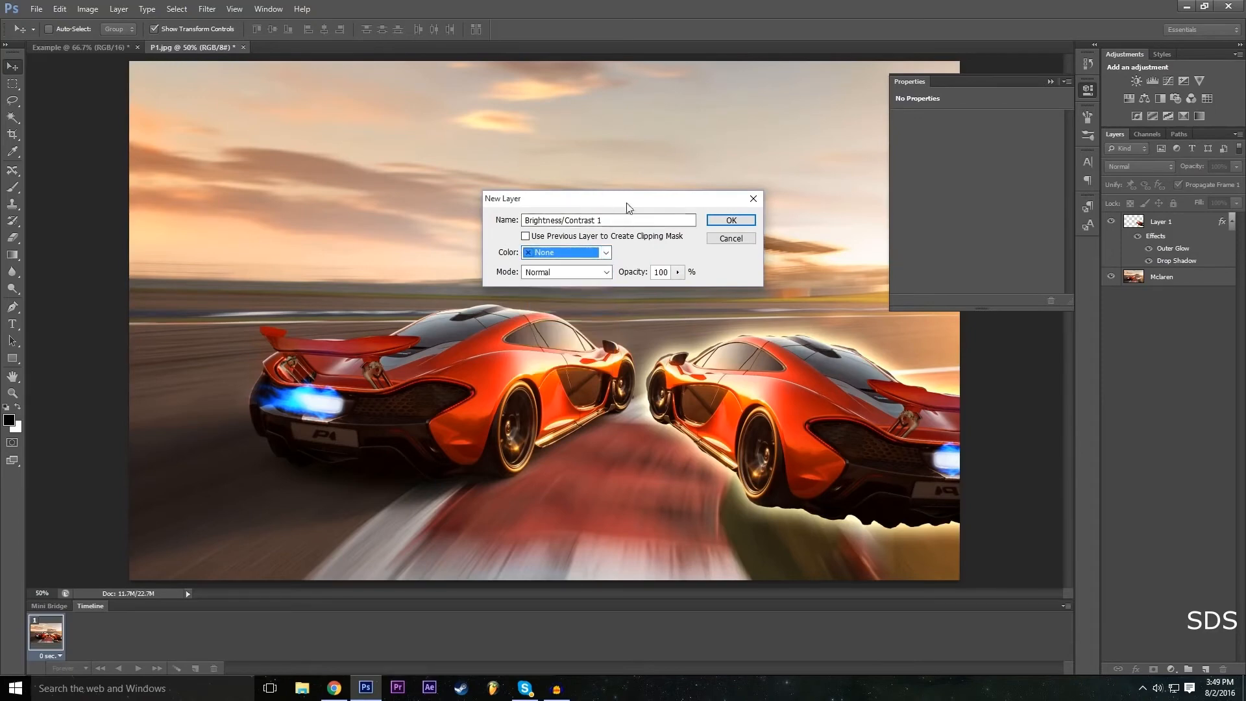
pyautogui.click(727, 222)
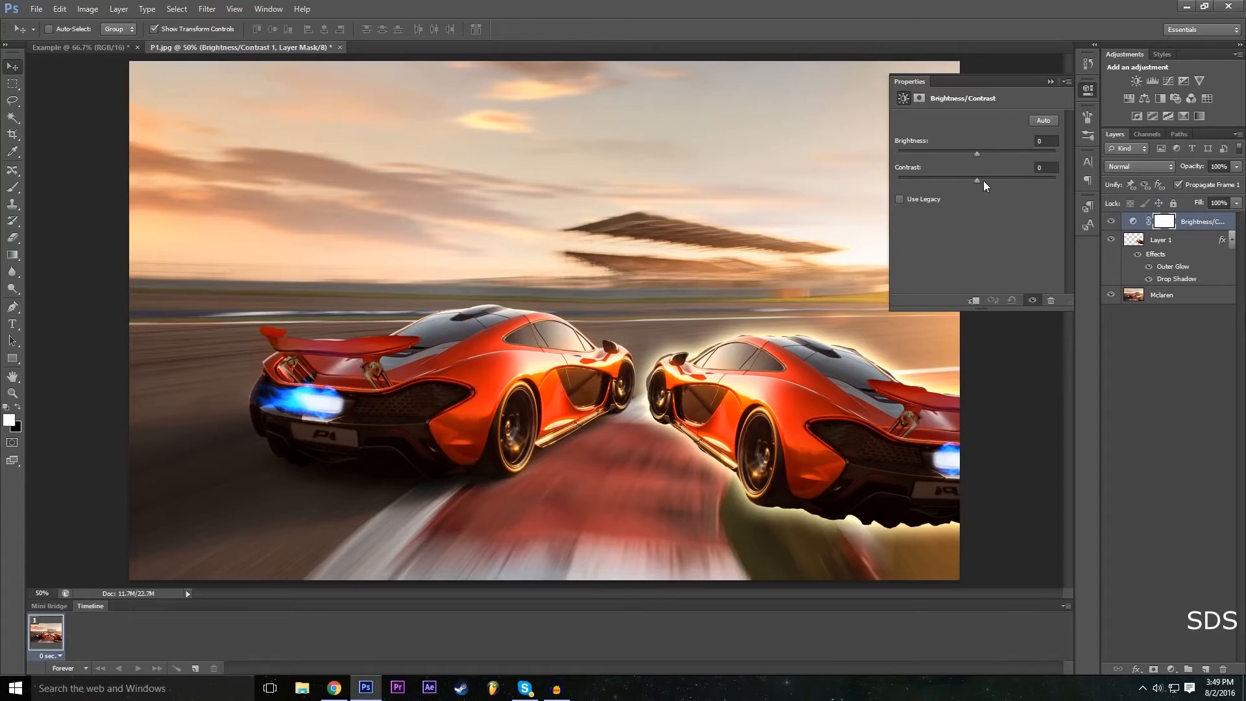
# Set the adjustment layer's brightness to -7 and contrast to 40, and toggle its visibility to compare before and after.
pyautogui.moveTo(976, 179); pyautogui.dragTo(902, 214)
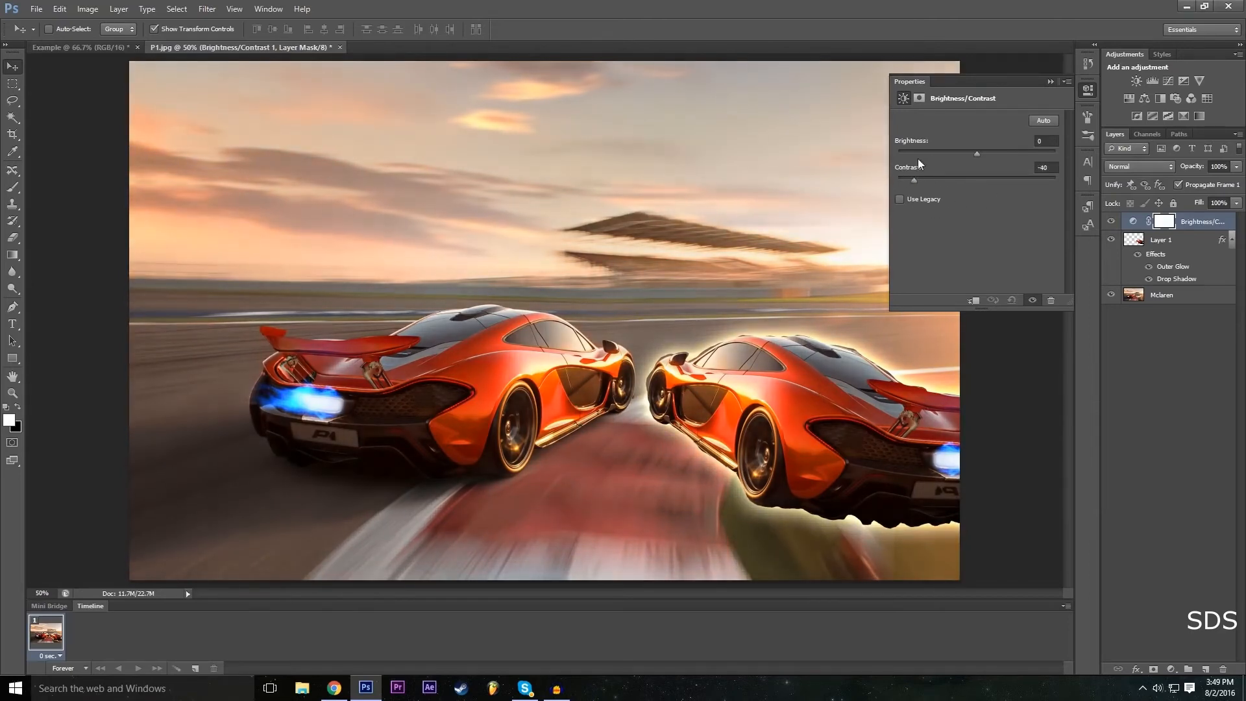
pyautogui.moveTo(930, 150); pyautogui.dragTo(981, 168)
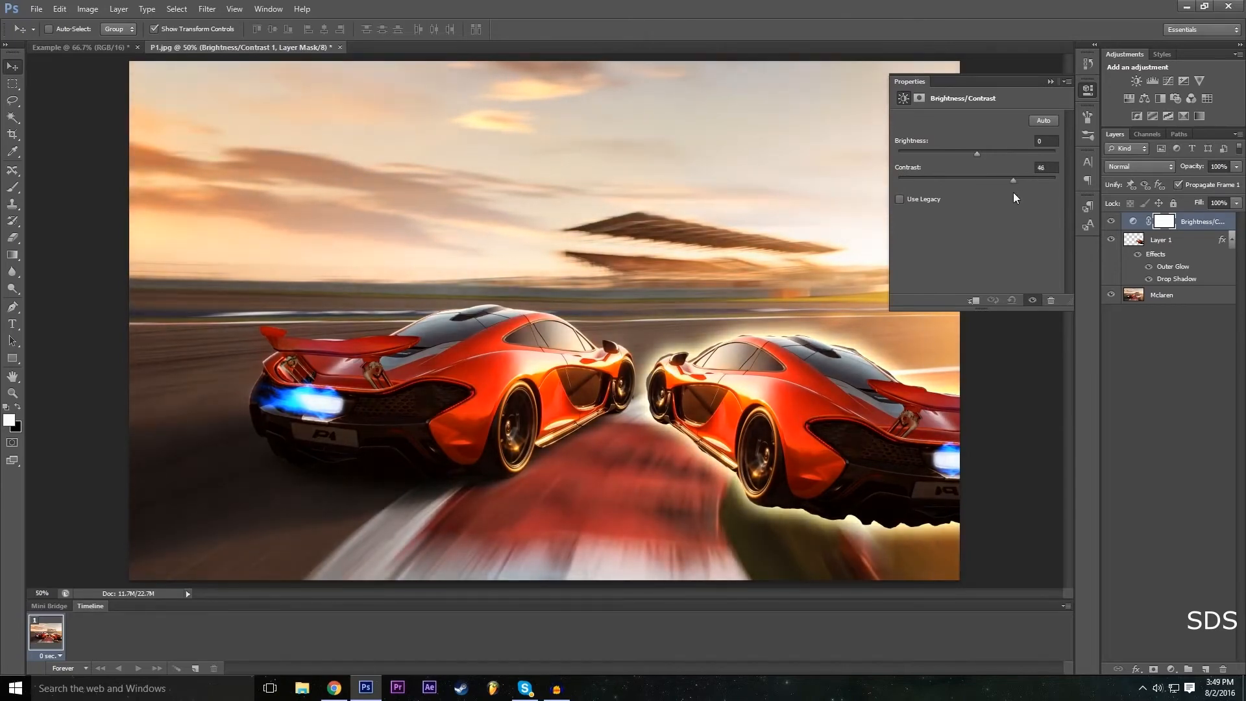
pyautogui.moveTo(1013, 193); pyautogui.dragTo(996, 182)
pyautogui.moveTo(1009, 192); pyautogui.dragTo(972, 161)
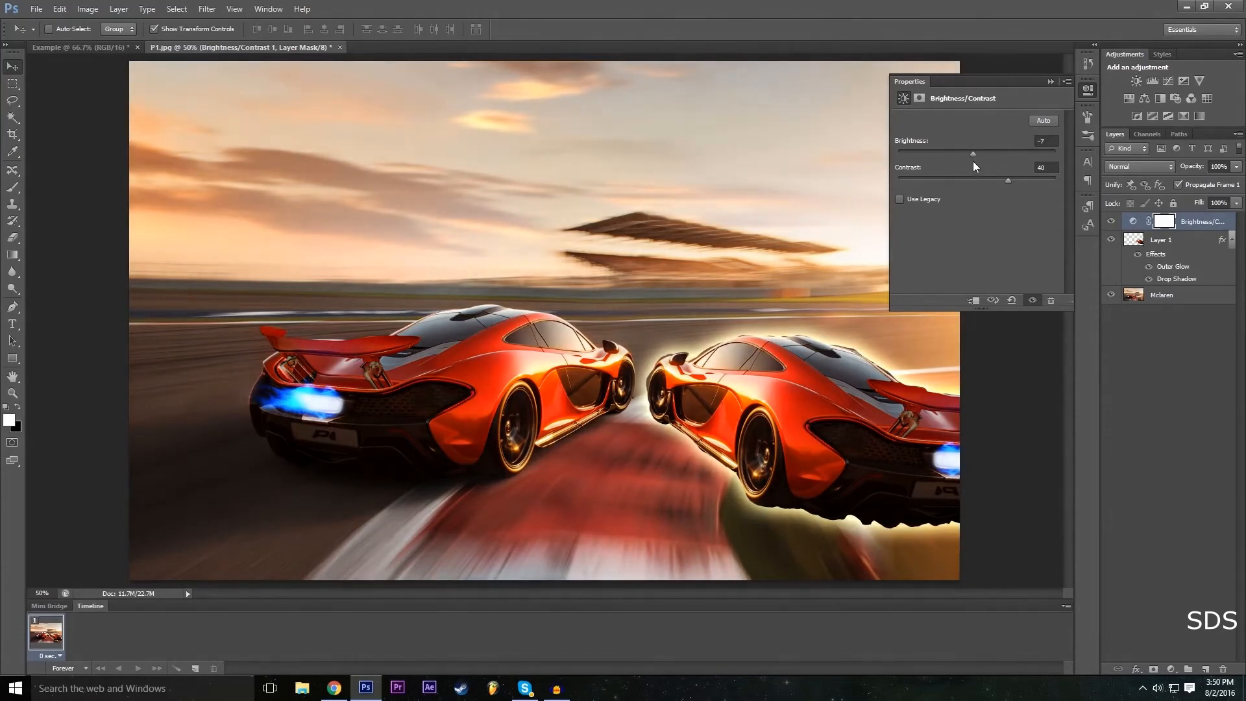
pyautogui.click(1050, 82)
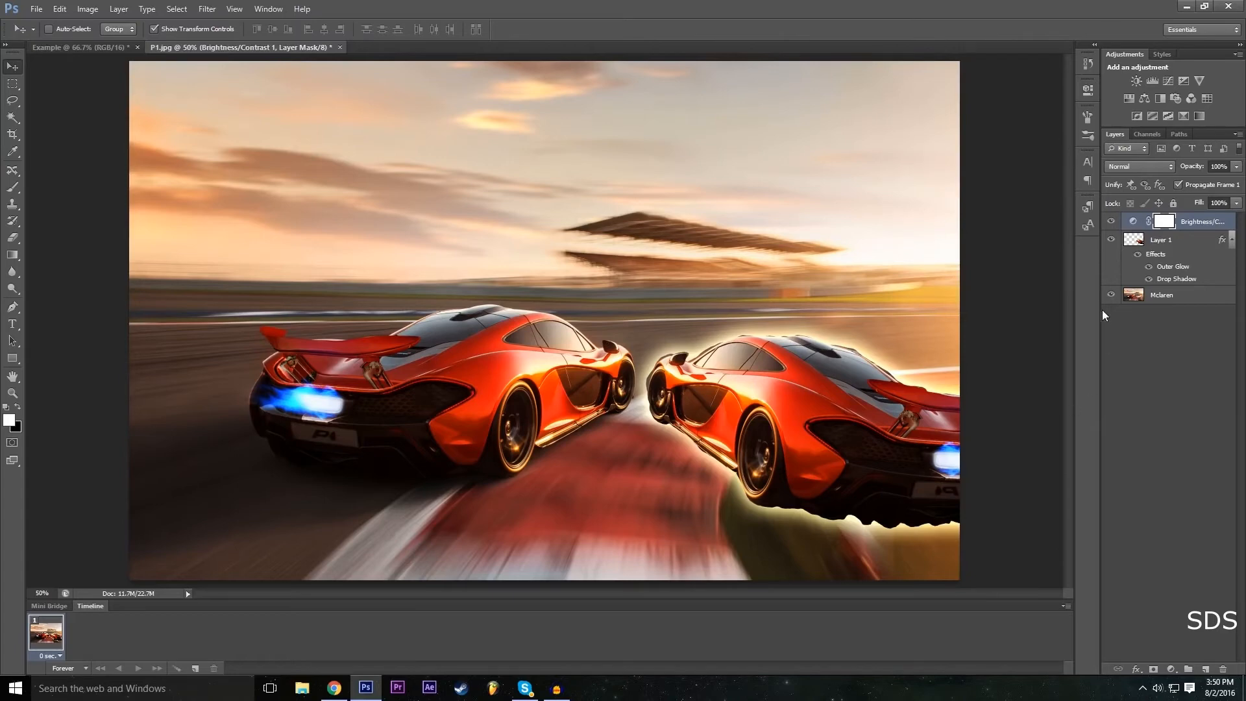
pyautogui.click(1111, 222)
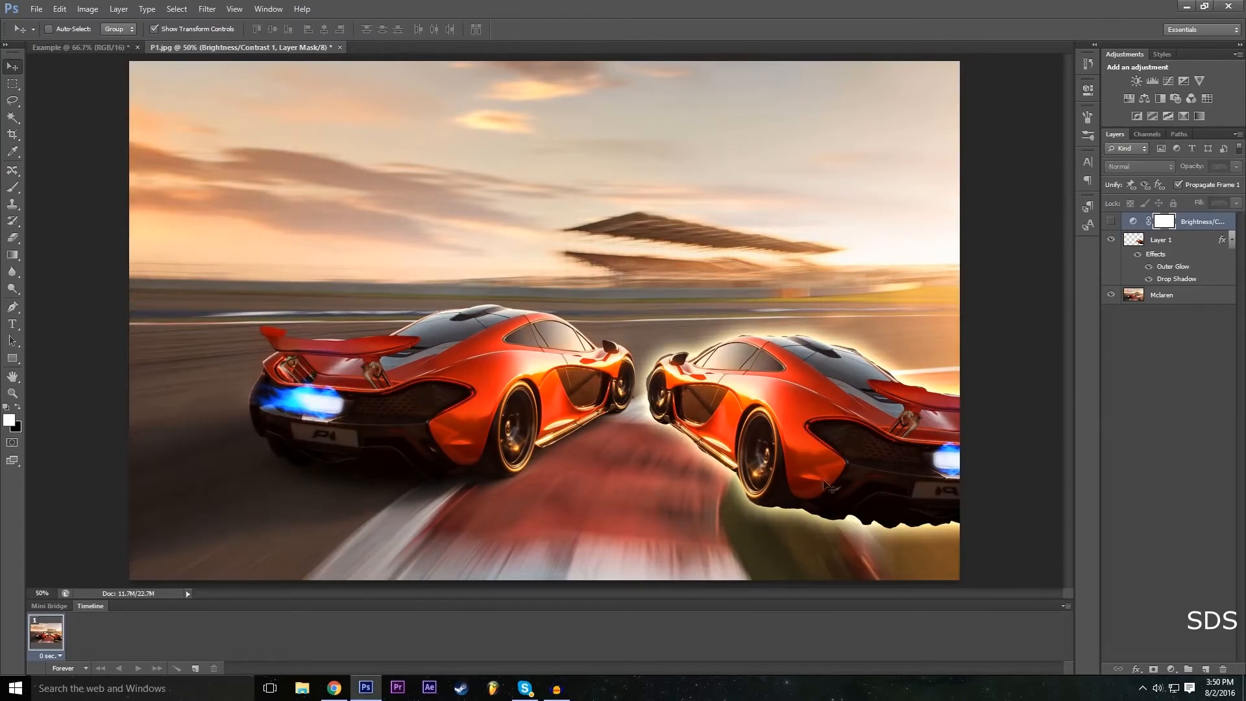
pyautogui.click(1112, 223)
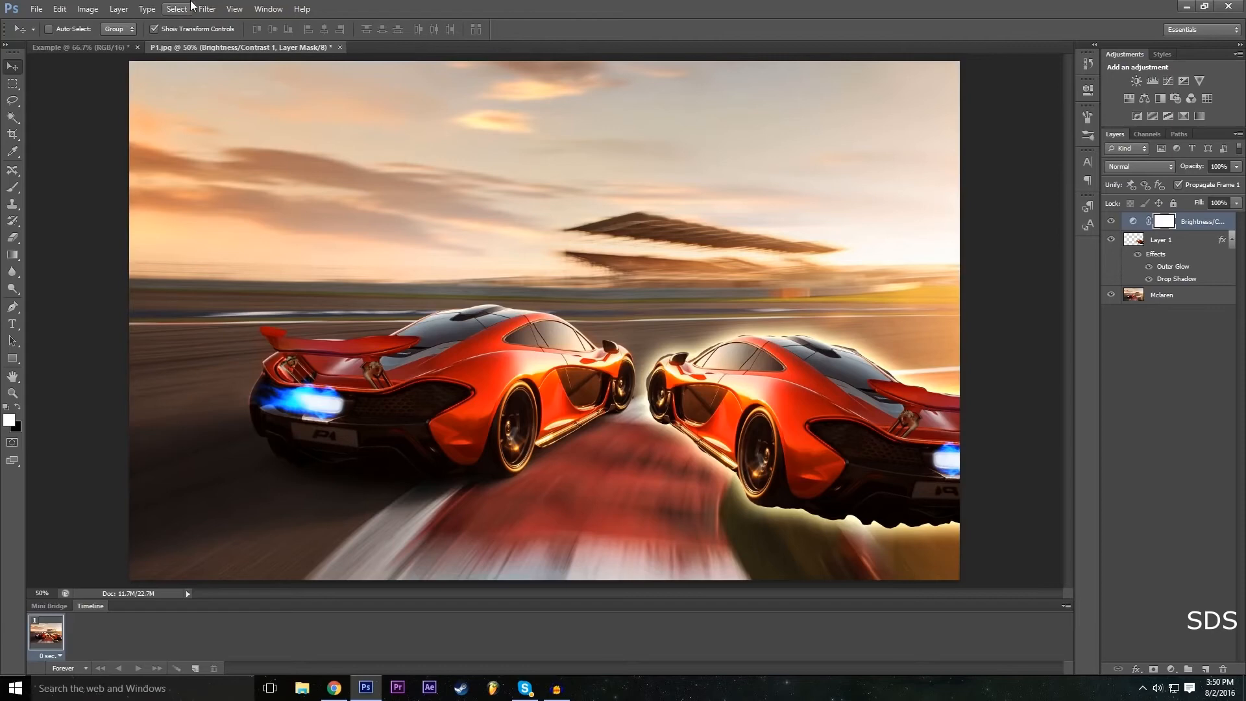
# Add a Levels adjustment layer above the Brightness/Contrast layer and look over its presets.
pyautogui.click(119, 8)
pyautogui.moveTo(182, 123)
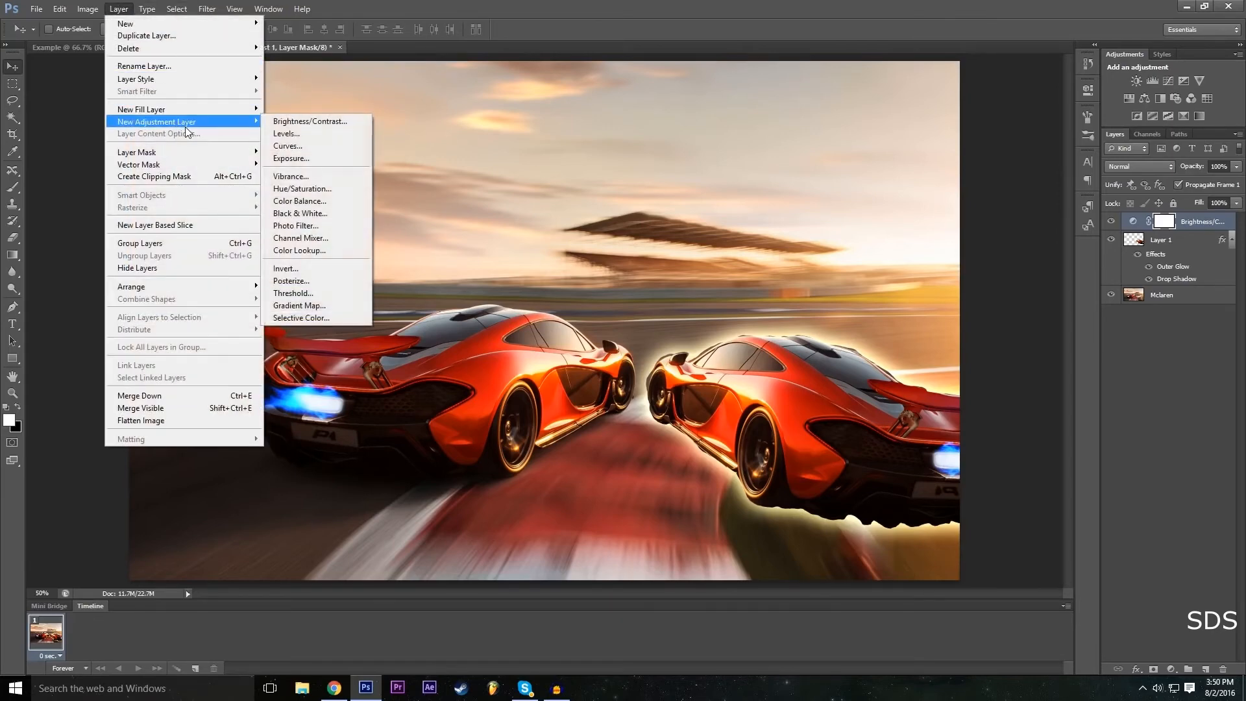
pyautogui.click(326, 136)
pyautogui.click(731, 220)
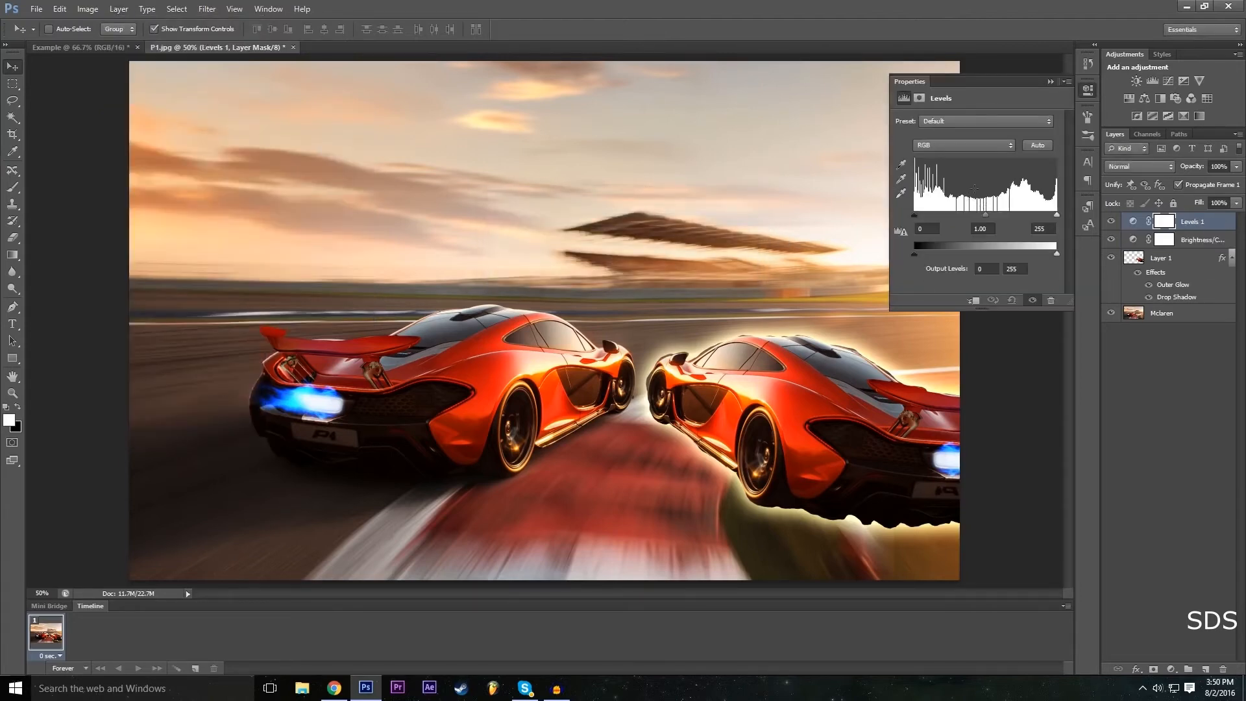
pyautogui.click(951, 122)
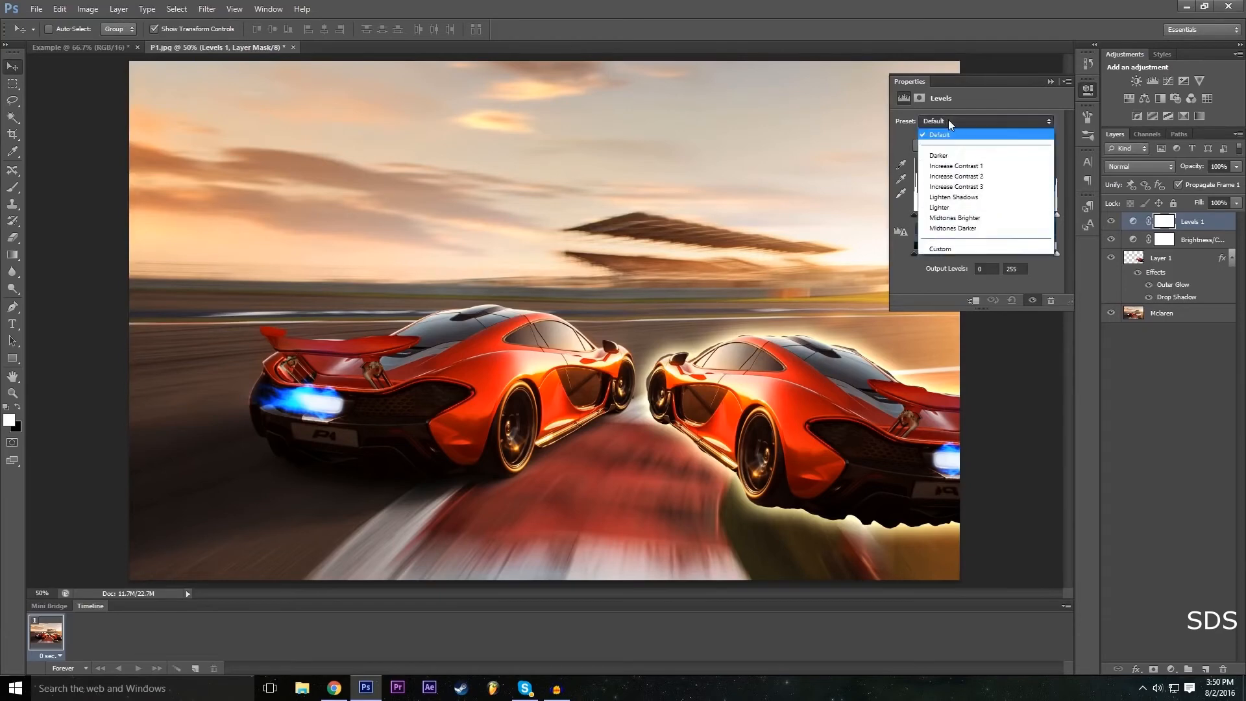
pyautogui.click(955, 121)
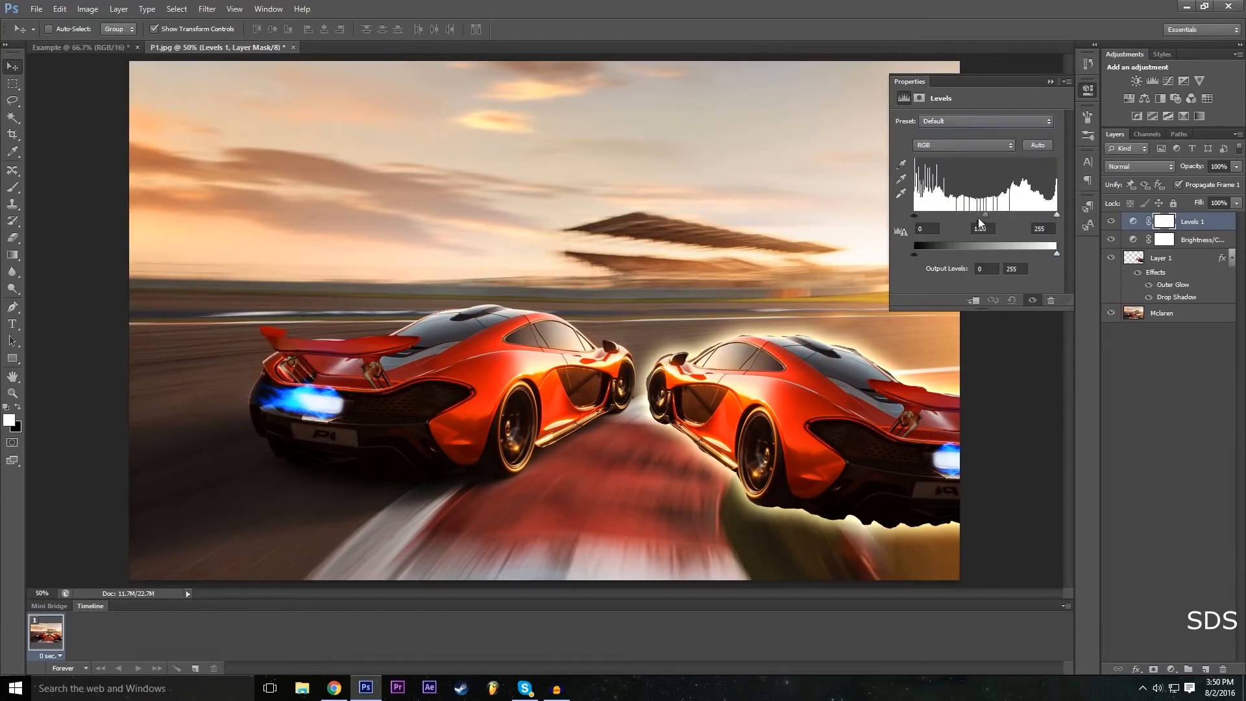
# Try the Levels presets Darker, Increase Contrast 1 and Midtones Darker on the image.
pyautogui.click(946, 126)
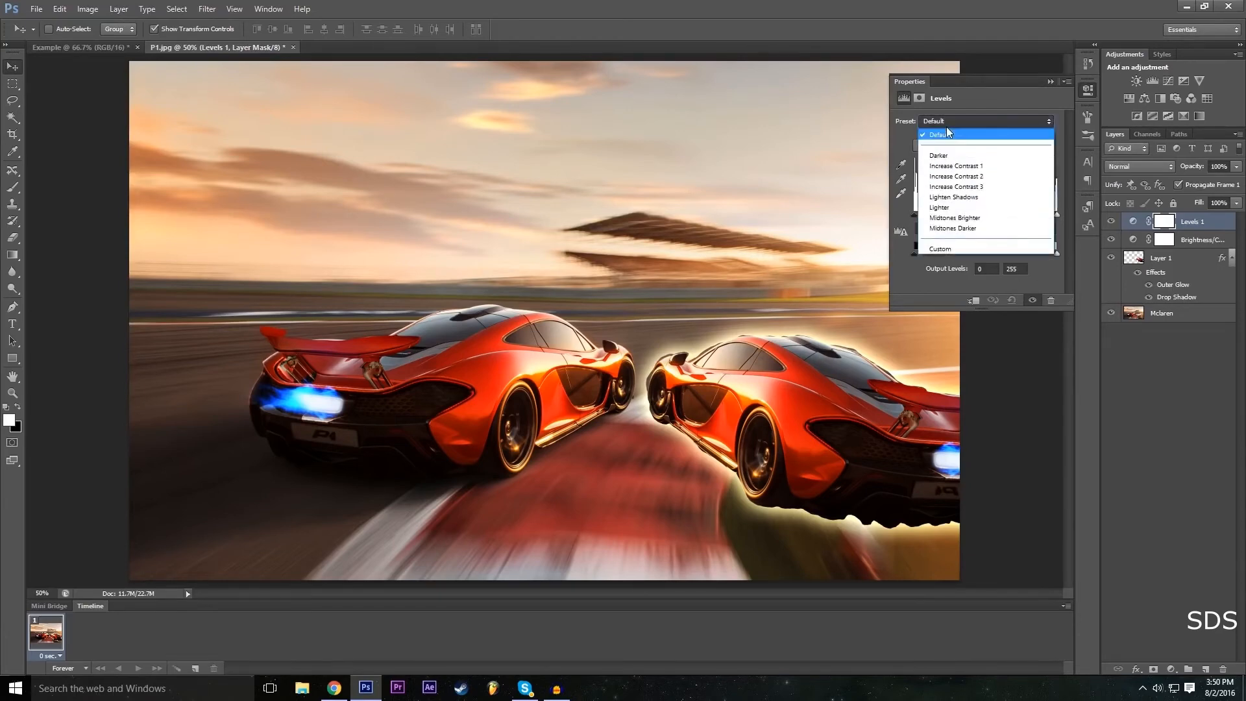
pyautogui.click(946, 156)
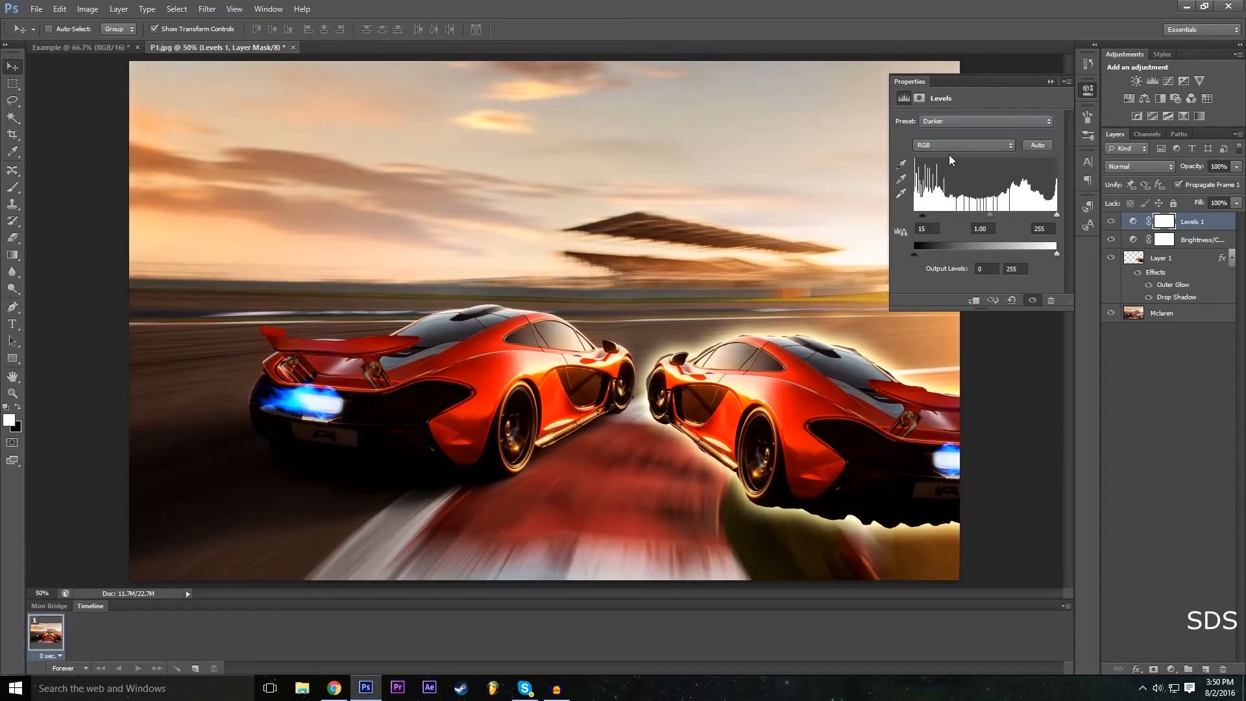
pyautogui.click(964, 125)
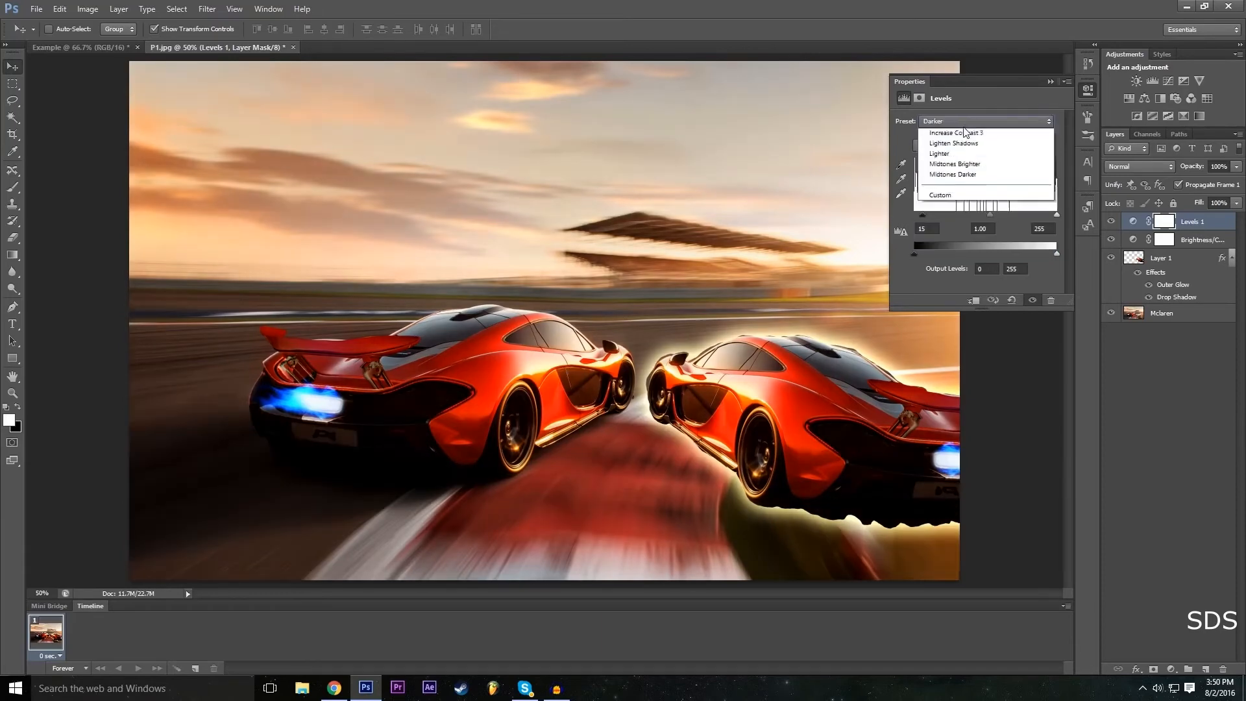
pyautogui.click(974, 184)
pyautogui.click(971, 123)
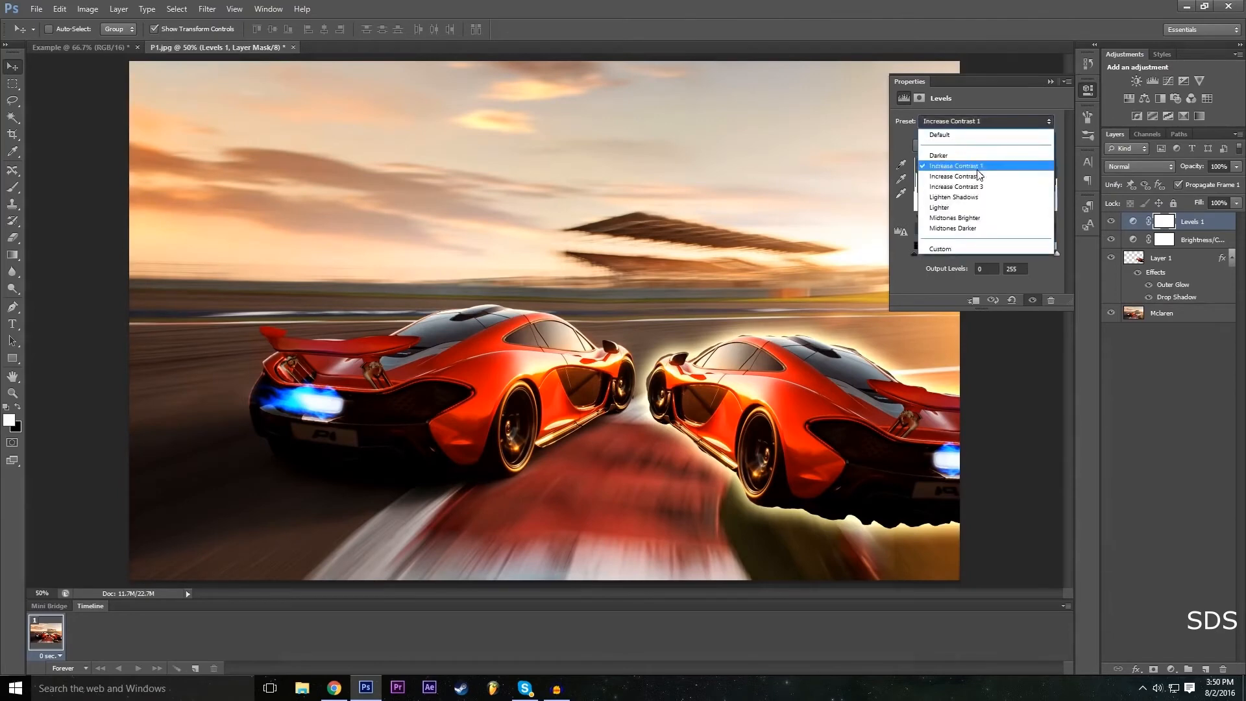
pyautogui.click(993, 201)
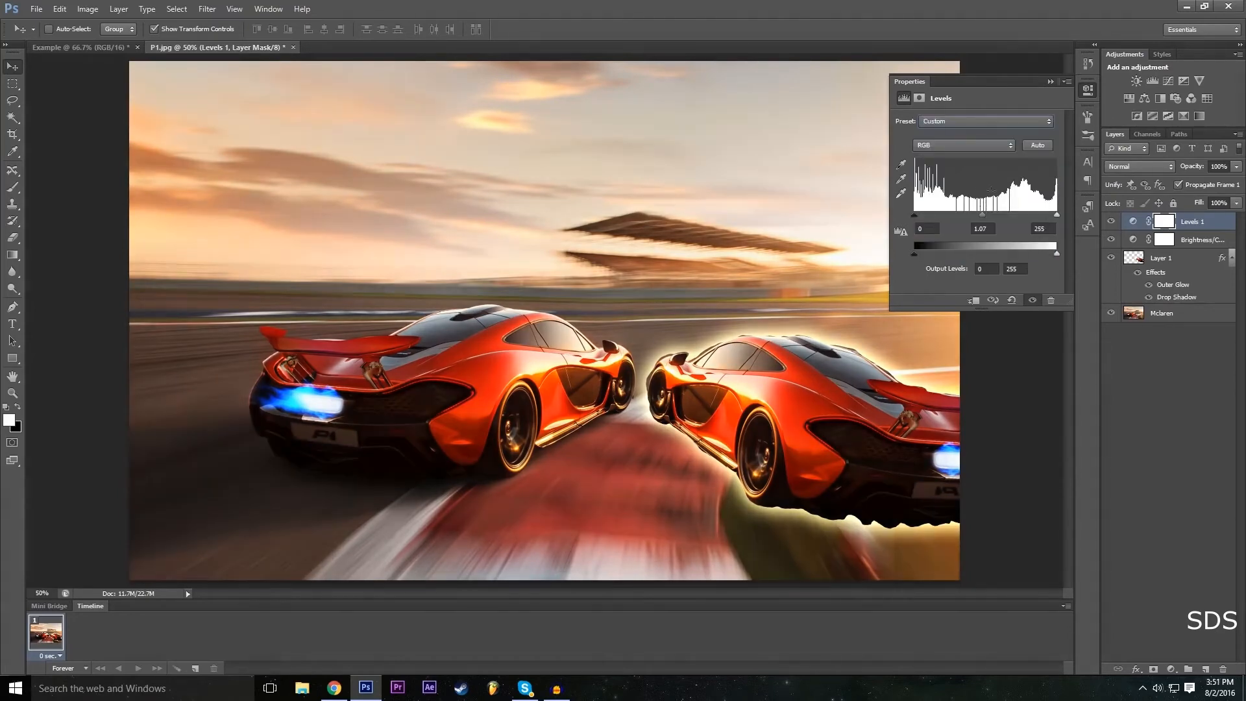
pyautogui.click(953, 122)
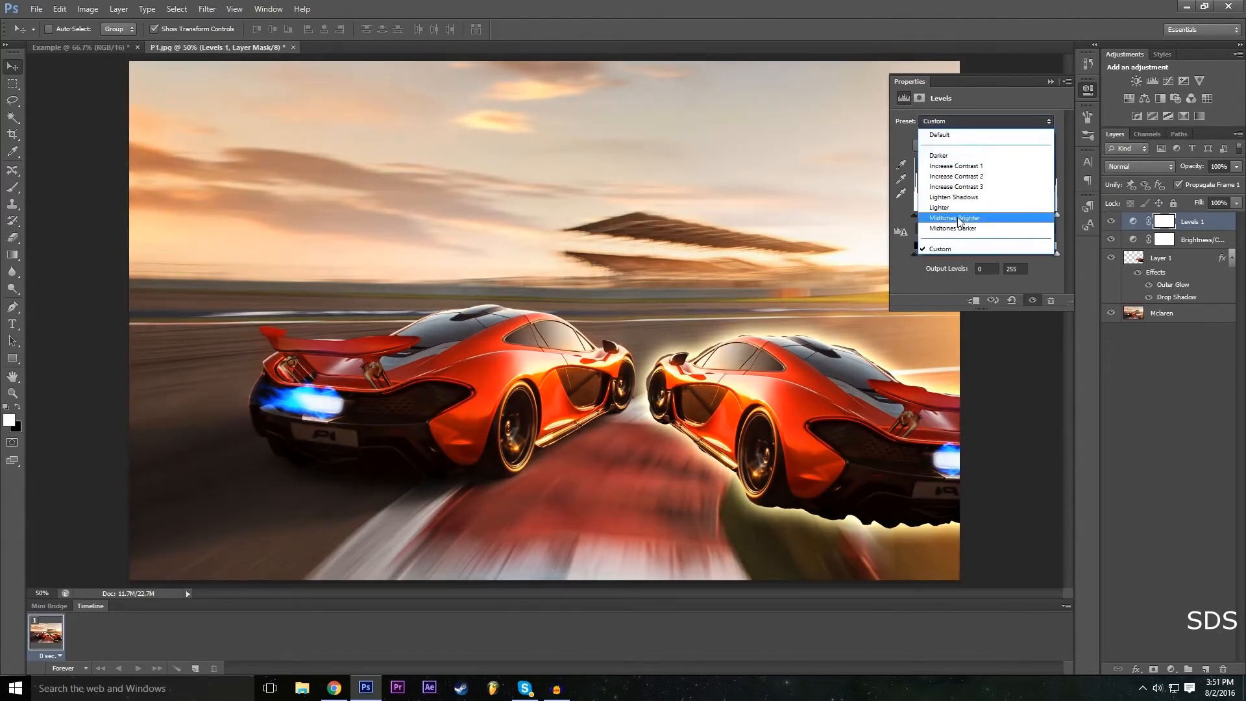
pyautogui.click(971, 228)
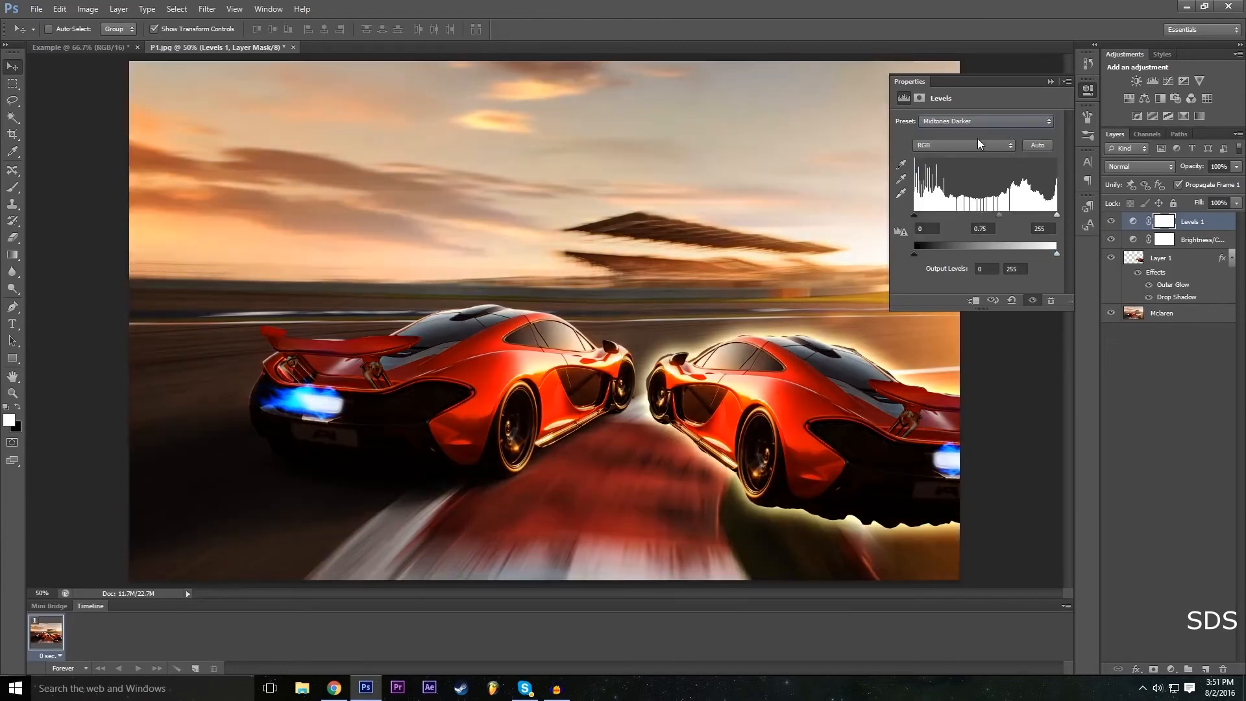
# Try the Levels presets Midtones Brighter, Lighten Shadows, Increase Contrast 3, 2 and 1, and Darker.
pyautogui.click(966, 123)
pyautogui.click(973, 218)
pyautogui.click(960, 121)
pyautogui.click(976, 196)
pyautogui.click(971, 117)
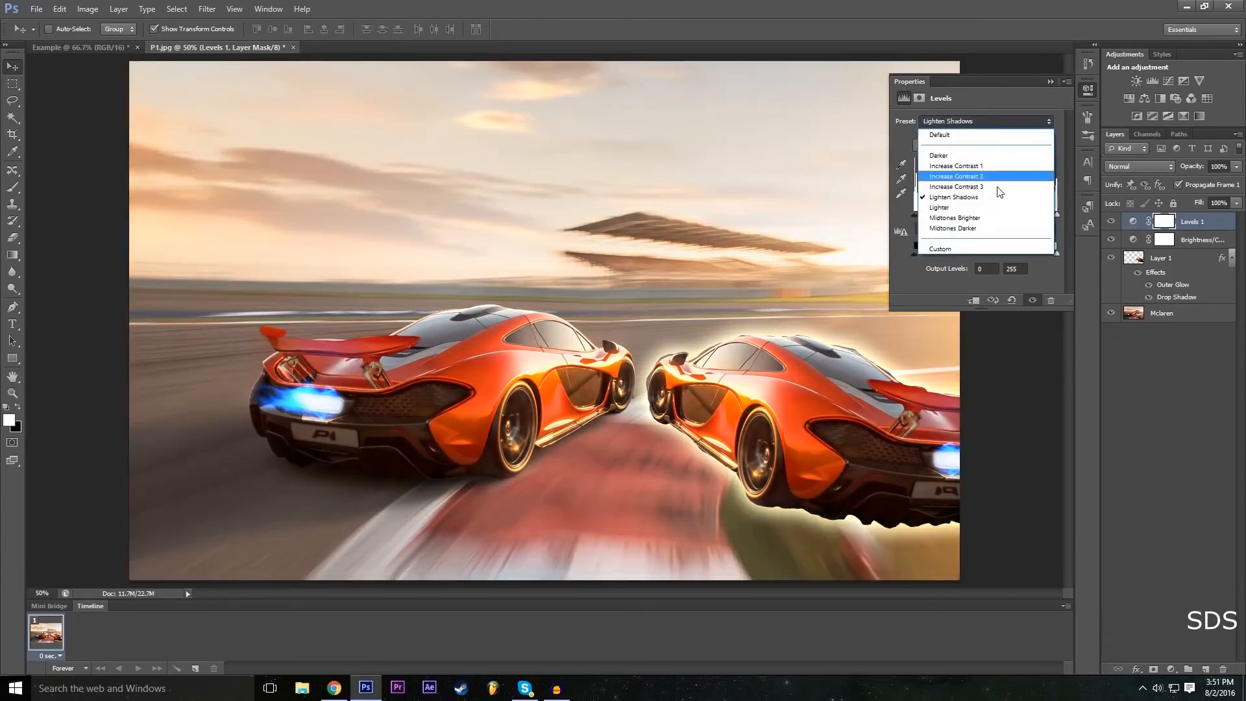
pyautogui.click(977, 186)
pyautogui.click(961, 121)
pyautogui.click(976, 176)
pyautogui.click(976, 121)
pyautogui.click(979, 166)
pyautogui.click(961, 121)
pyautogui.click(960, 155)
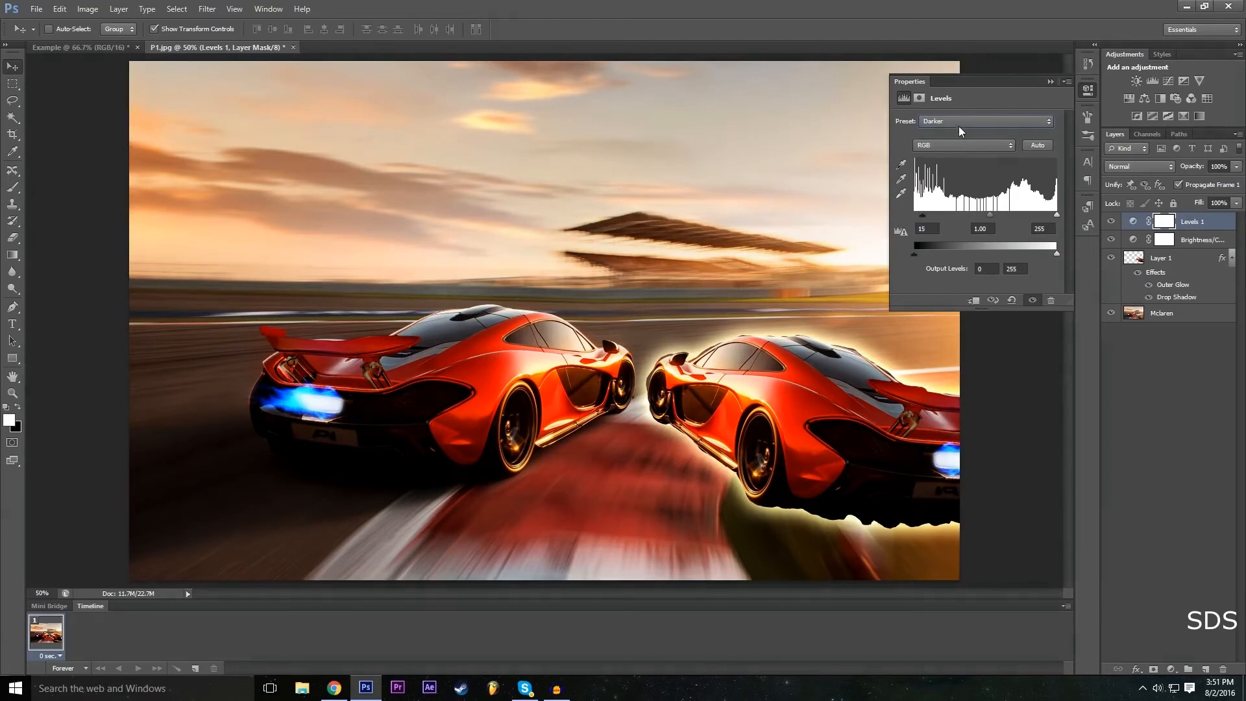
# Try the Midtones Brighter preset for comparison and set the Levels preset to Midtones Darker.
pyautogui.click(960, 122)
pyautogui.click(981, 216)
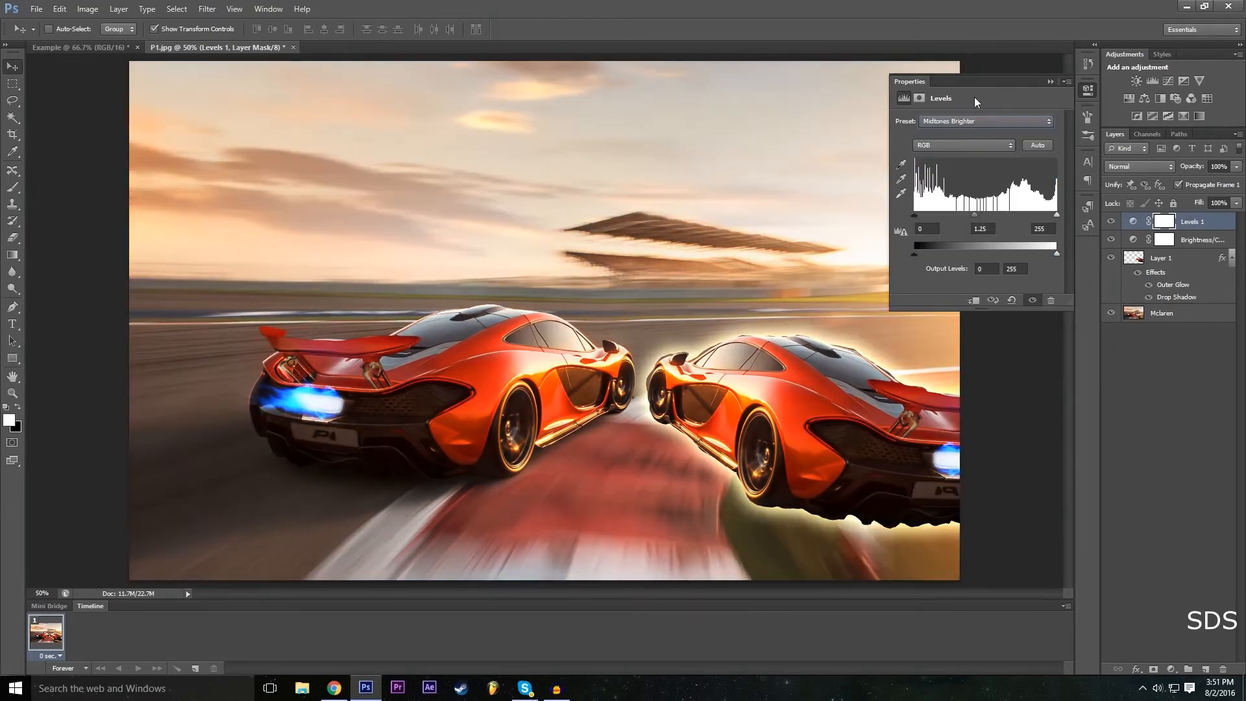
pyautogui.click(976, 122)
pyautogui.click(988, 225)
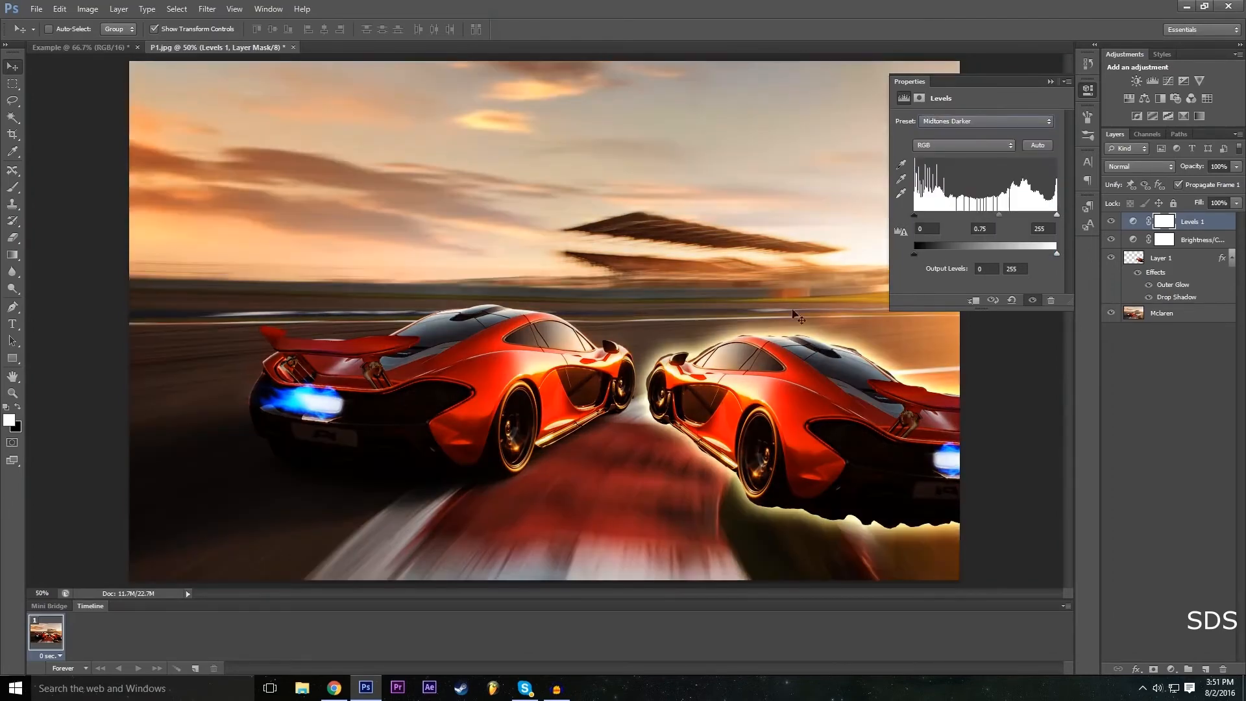
# Raise the brightness in the existing Brightness/Contrast adjustment layer.
pyautogui.click(1050, 82)
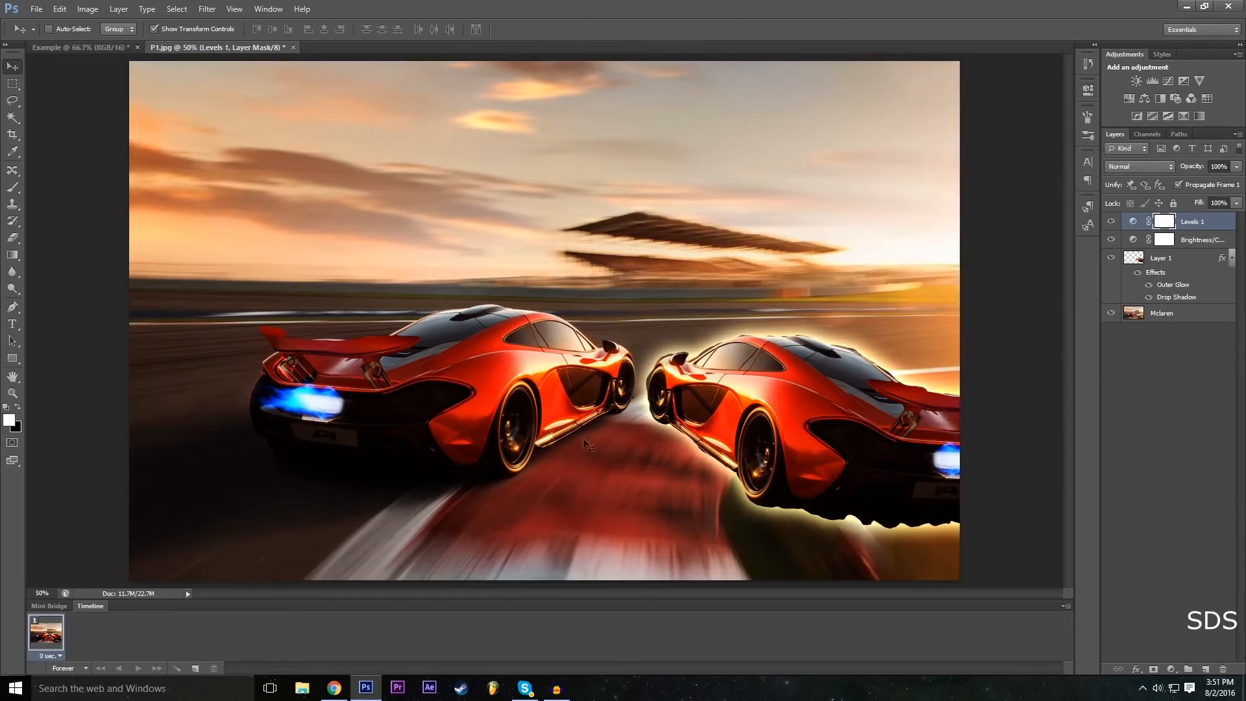
pyautogui.doubleClick(1133, 241)
pyautogui.moveTo(973, 153); pyautogui.dragTo(1006, 162)
pyautogui.click(1050, 81)
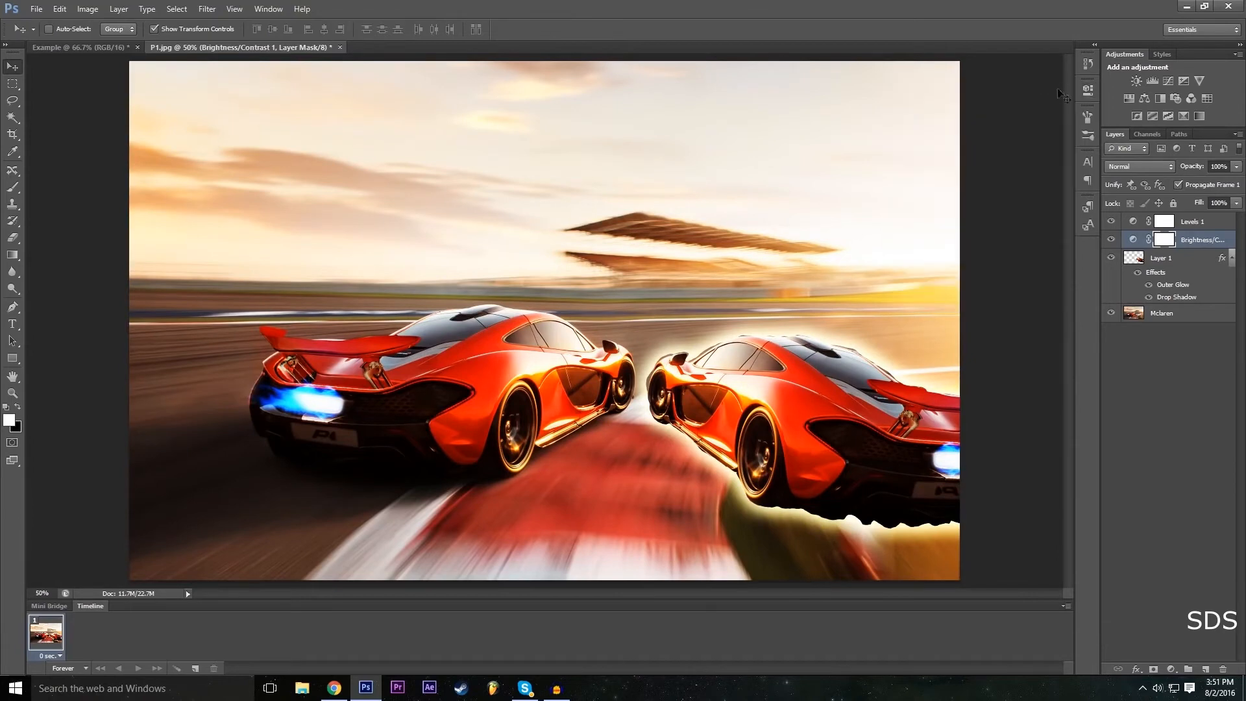
# Add an Exposure adjustment layer with exposure -0.22, offset +0.0207 and gamma correction 0.78.
pyautogui.click(206, 8)
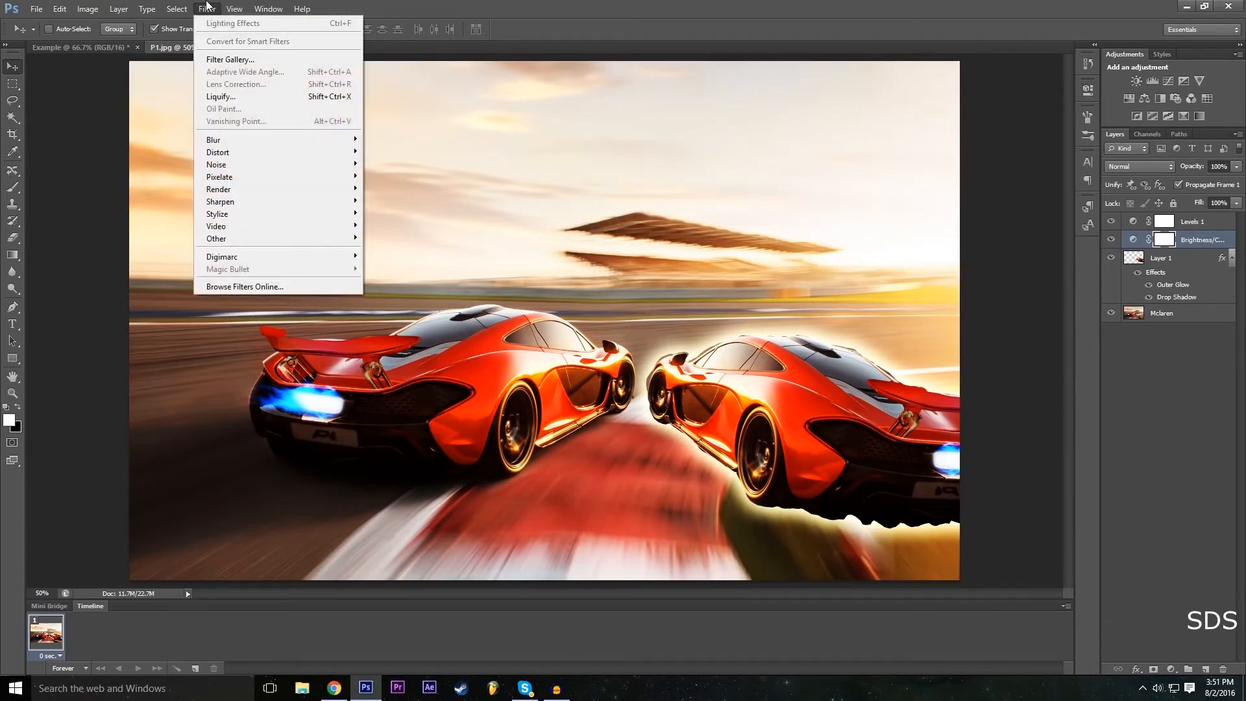
pyautogui.moveTo(132, 3)
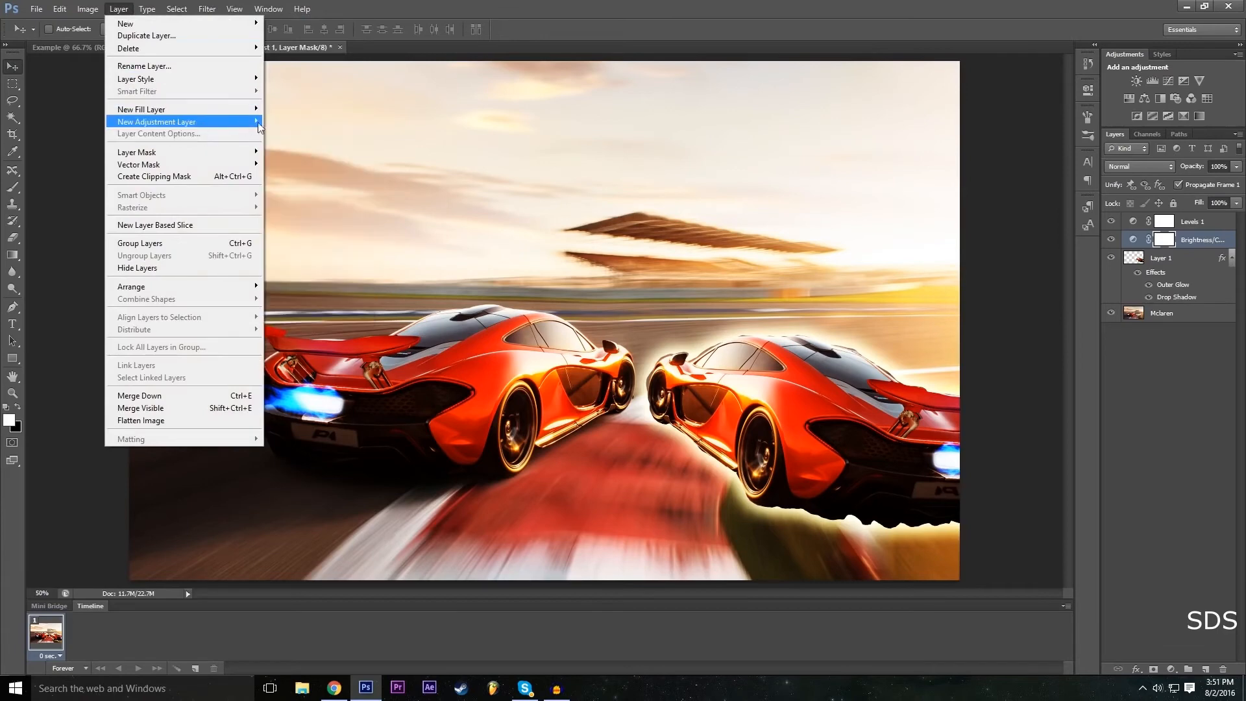
pyautogui.moveTo(247, 122)
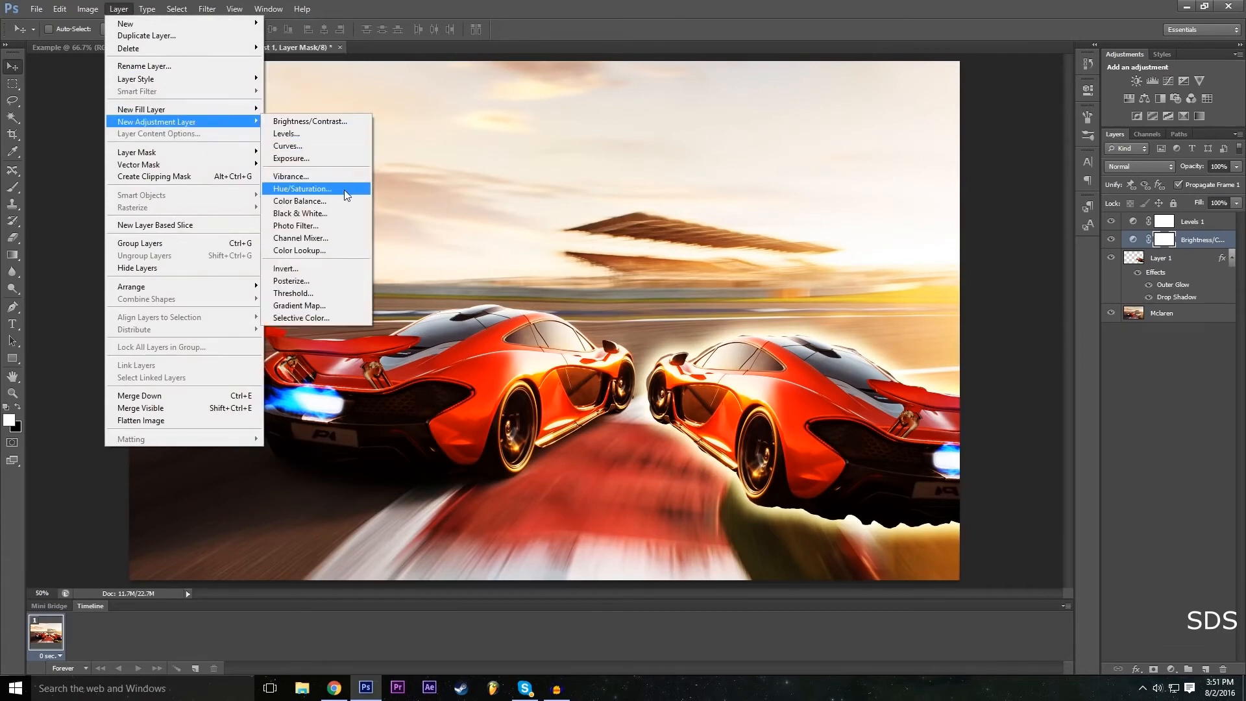
pyautogui.click(311, 159)
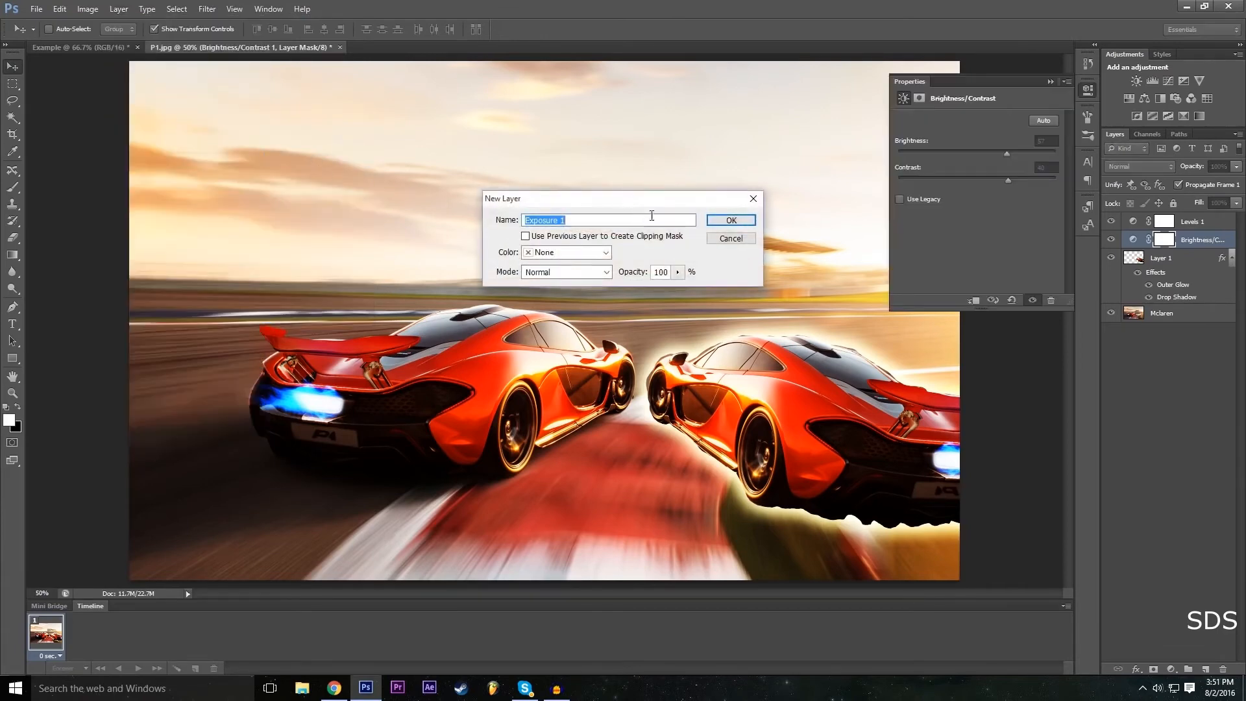
pyautogui.click(731, 221)
pyautogui.moveTo(977, 155); pyautogui.dragTo(979, 185)
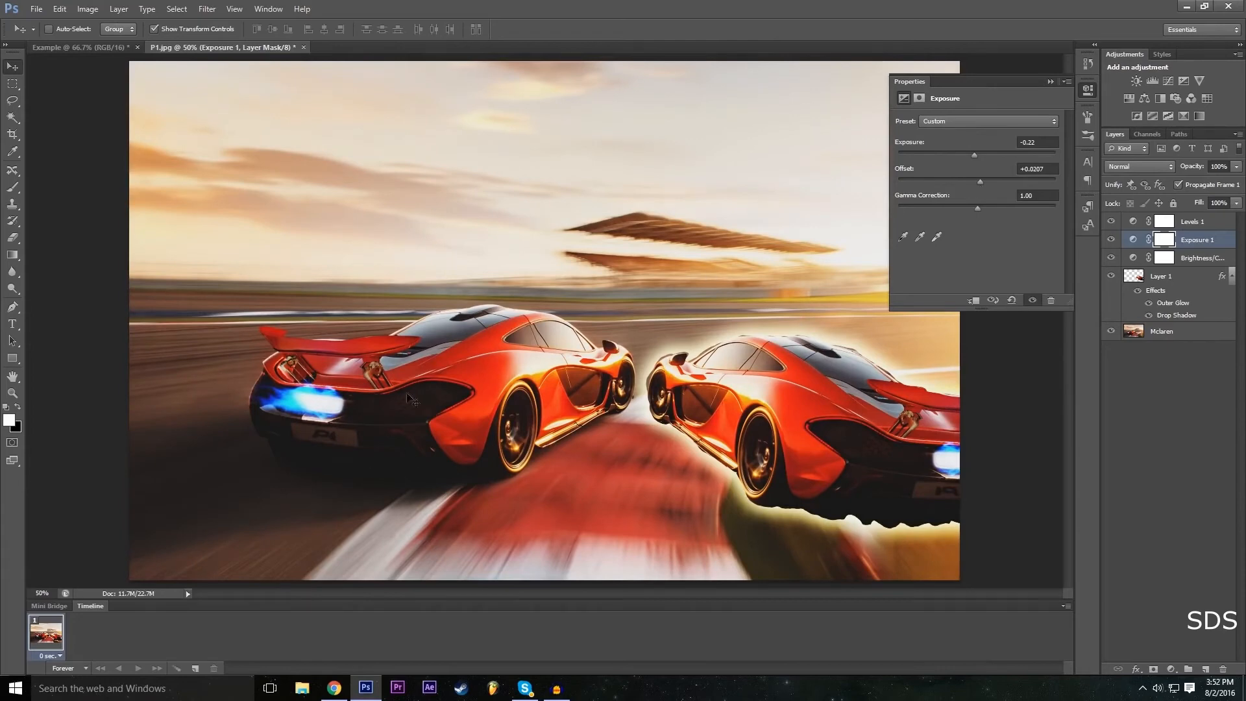
pyautogui.moveTo(978, 210); pyautogui.dragTo(987, 208)
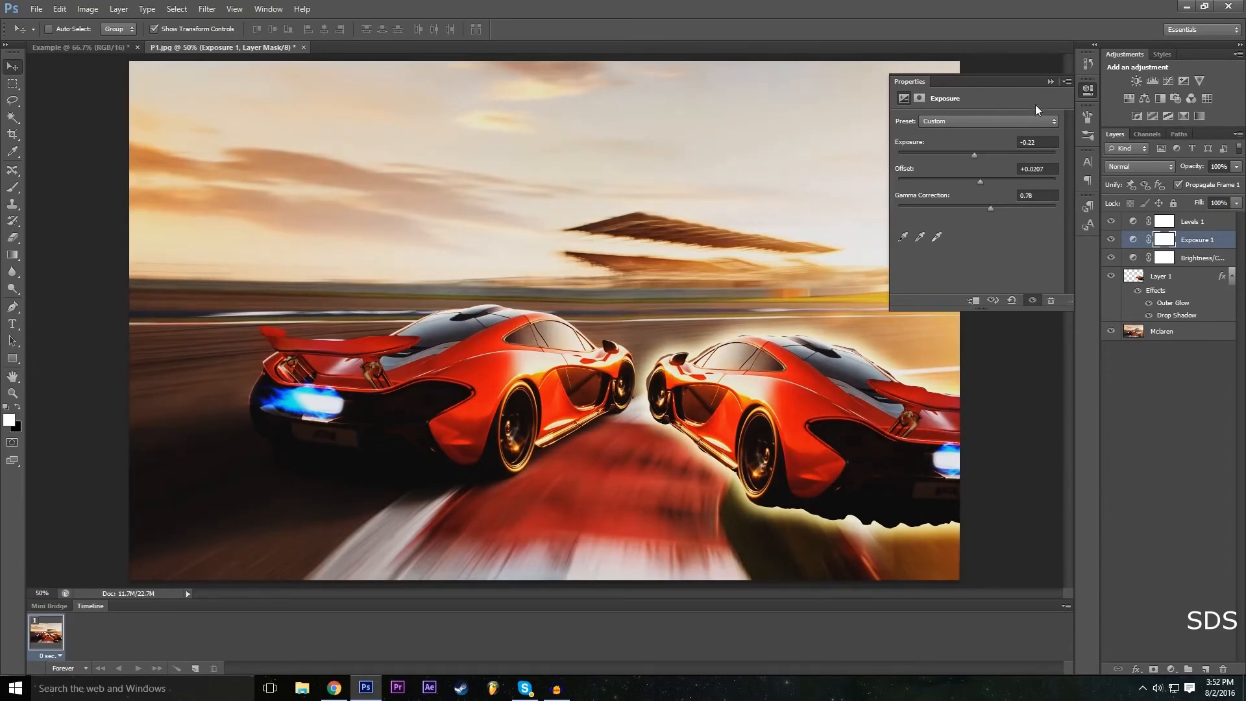
pyautogui.click(1047, 82)
# Hide the Levels, Exposure and Brightness/Contrast layers and show them again to compare the image before and after.
pyautogui.moveTo(1113, 224); pyautogui.dragTo(1115, 268)
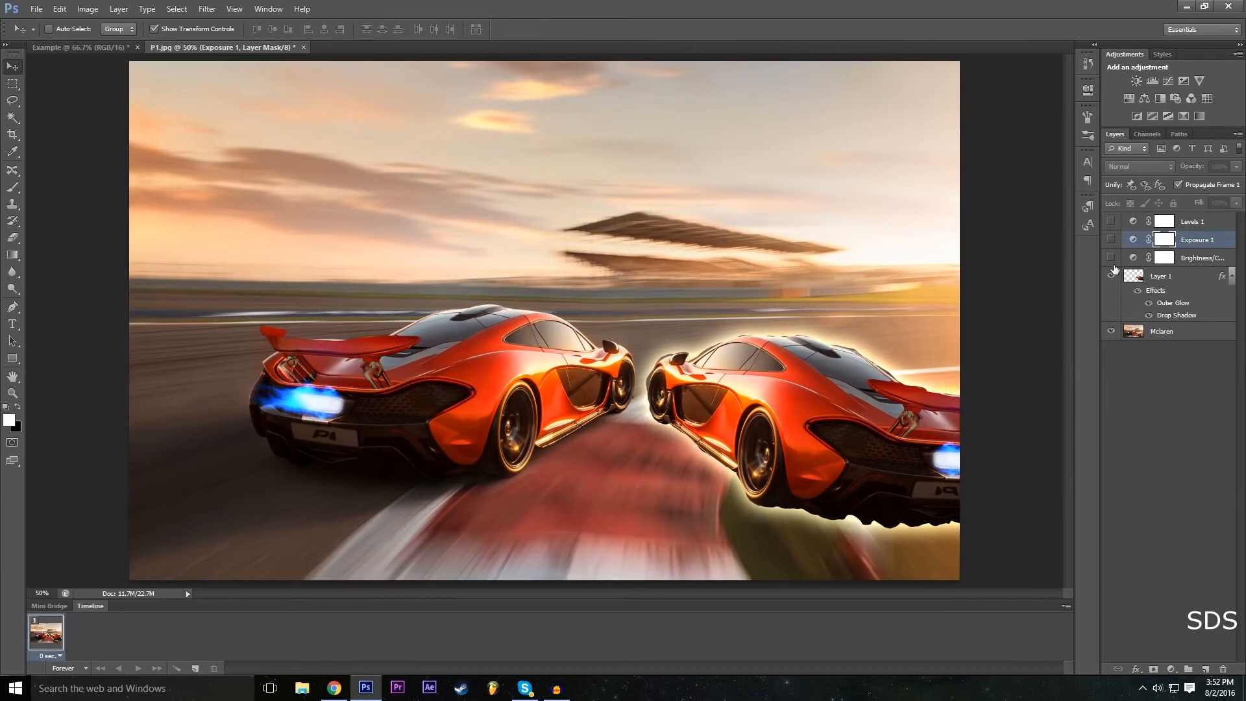
pyautogui.moveTo(1112, 269); pyautogui.dragTo(1108, 221)
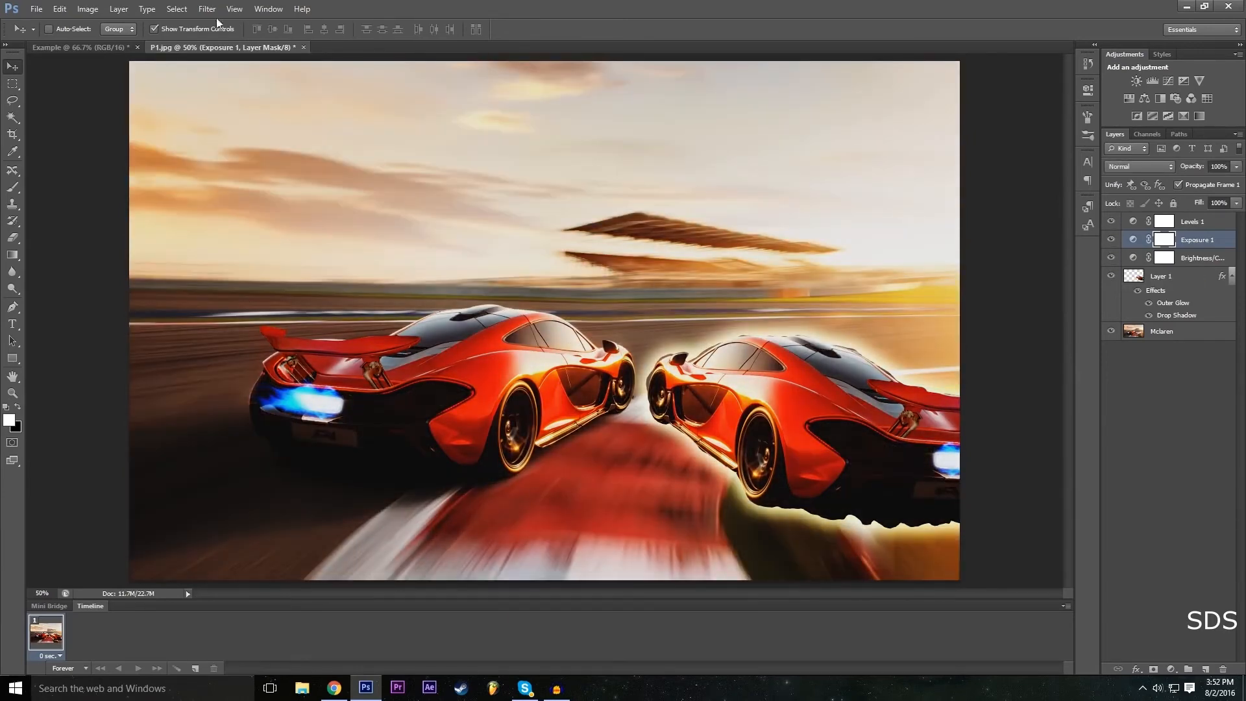
# Add a Color Lookup adjustment layer above the Exposure layer.
pyautogui.click(117, 7)
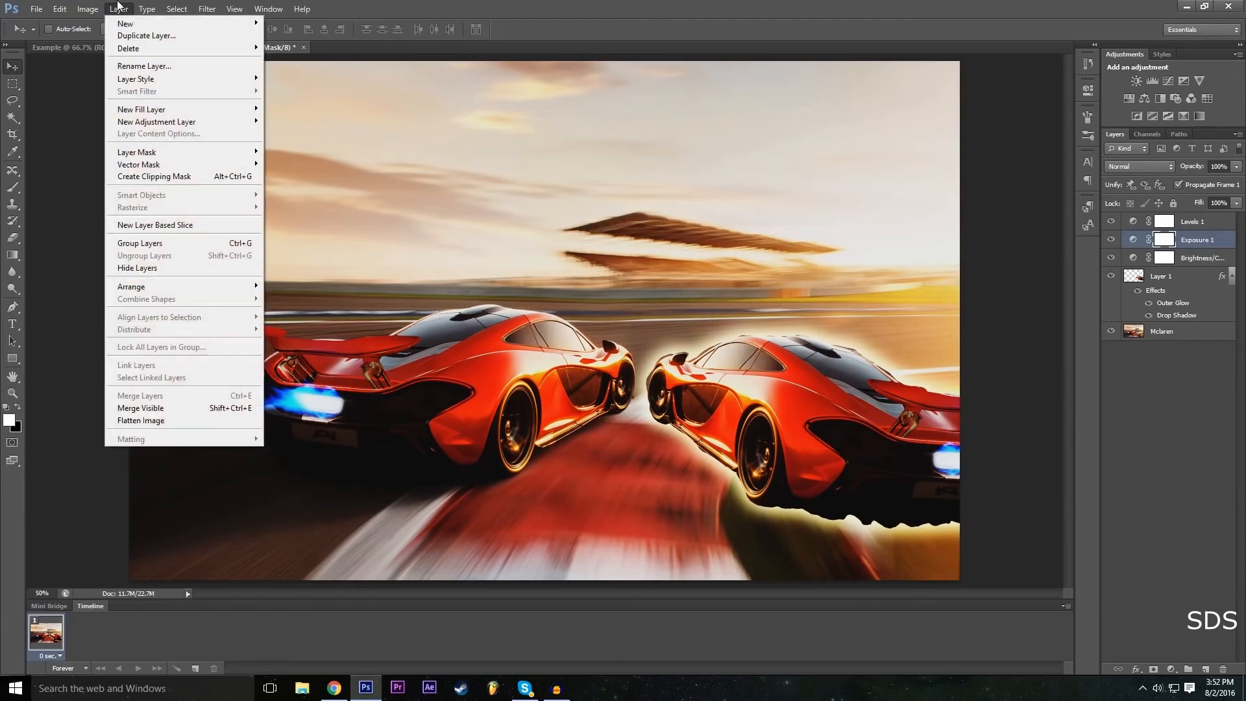
pyautogui.moveTo(104, 7)
pyautogui.moveTo(149, 8)
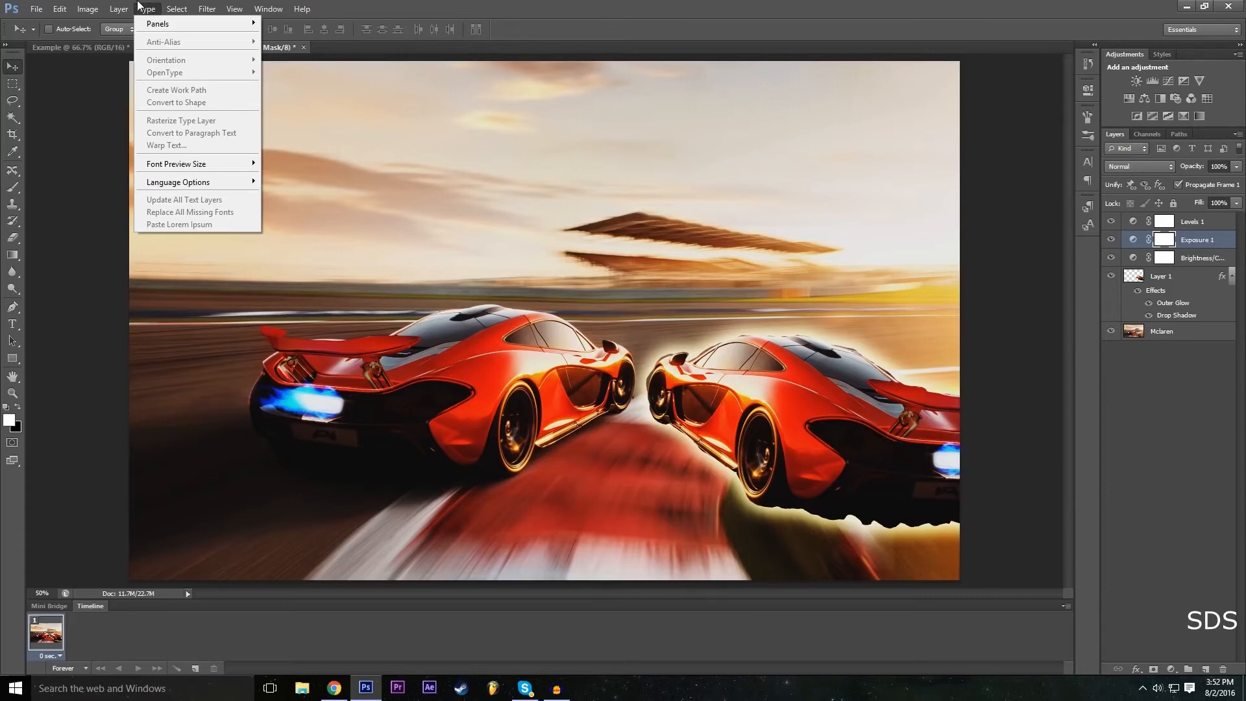
pyautogui.moveTo(173, 122)
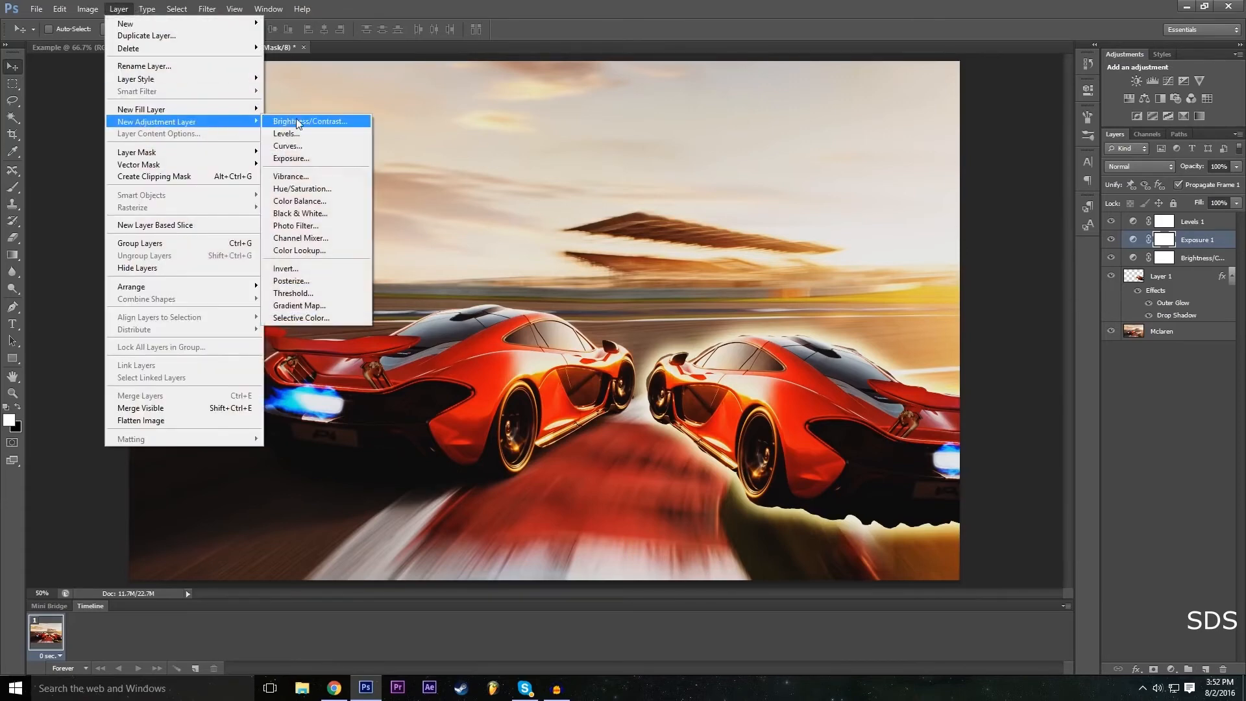
pyautogui.click(331, 250)
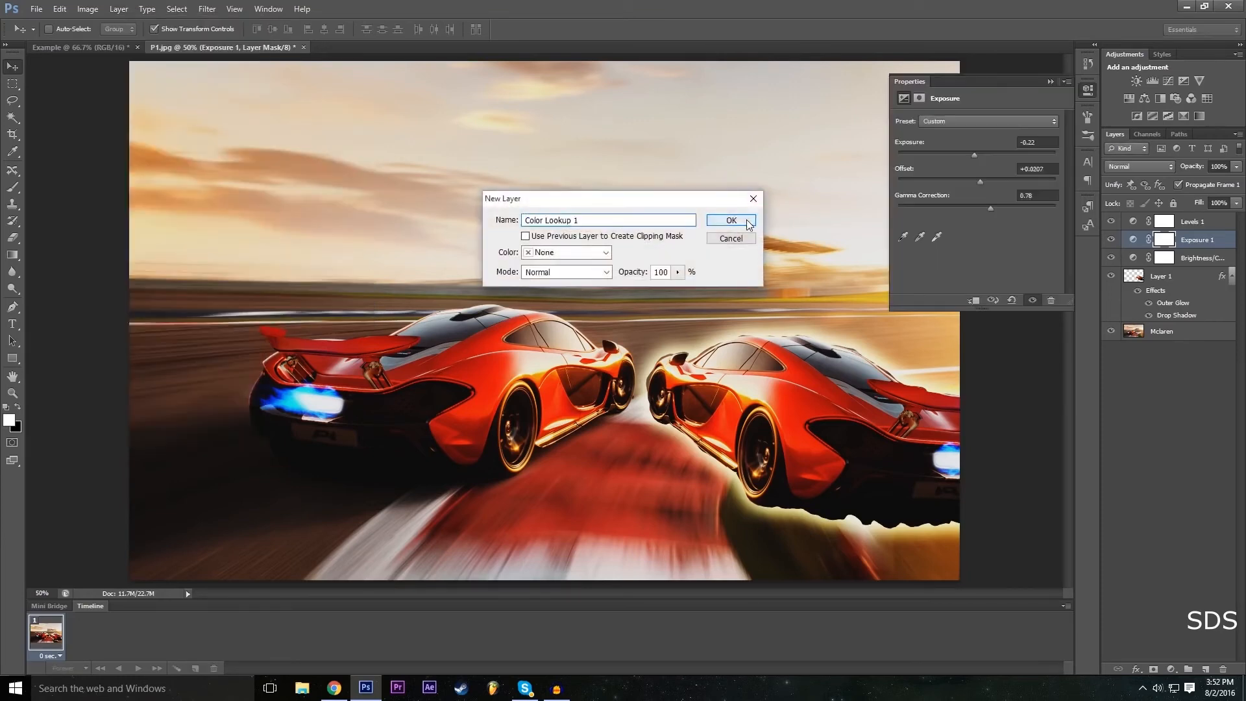
pyautogui.click(746, 221)
# Try the abstract color lookup profiles Gold-Crimson and Turquoise-Sepia on the image.
pyautogui.click(994, 121)
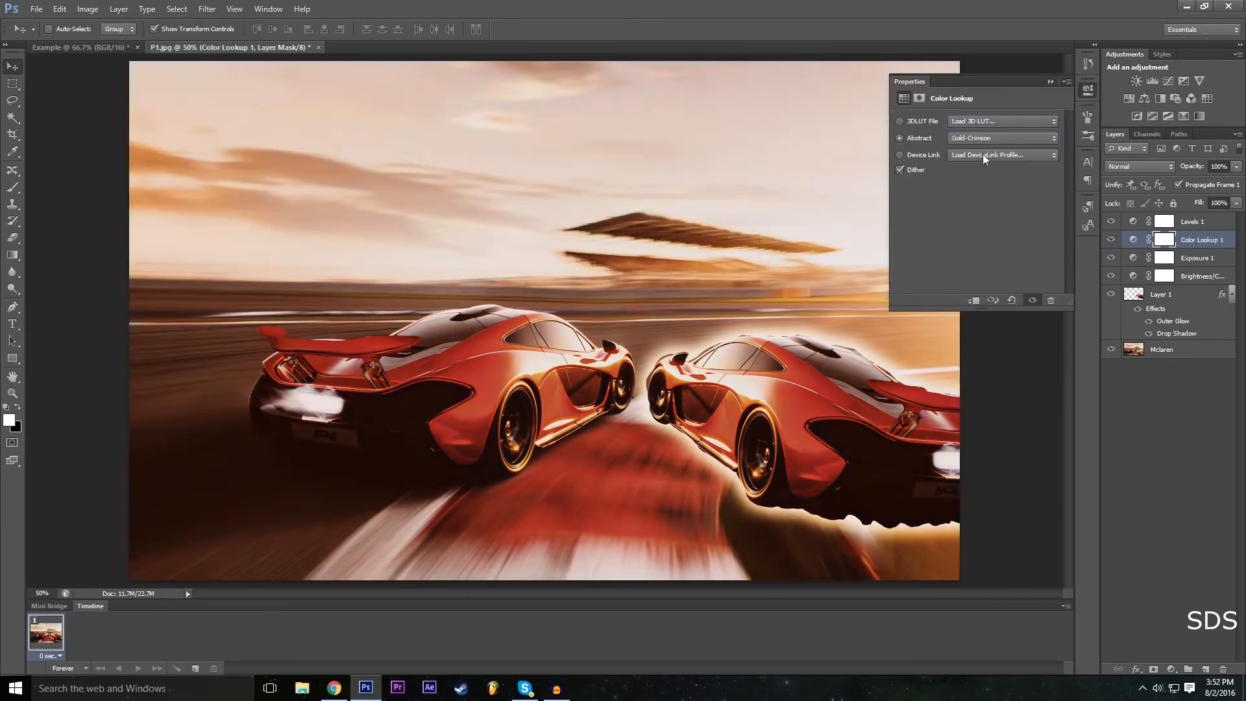
pyautogui.click(980, 139)
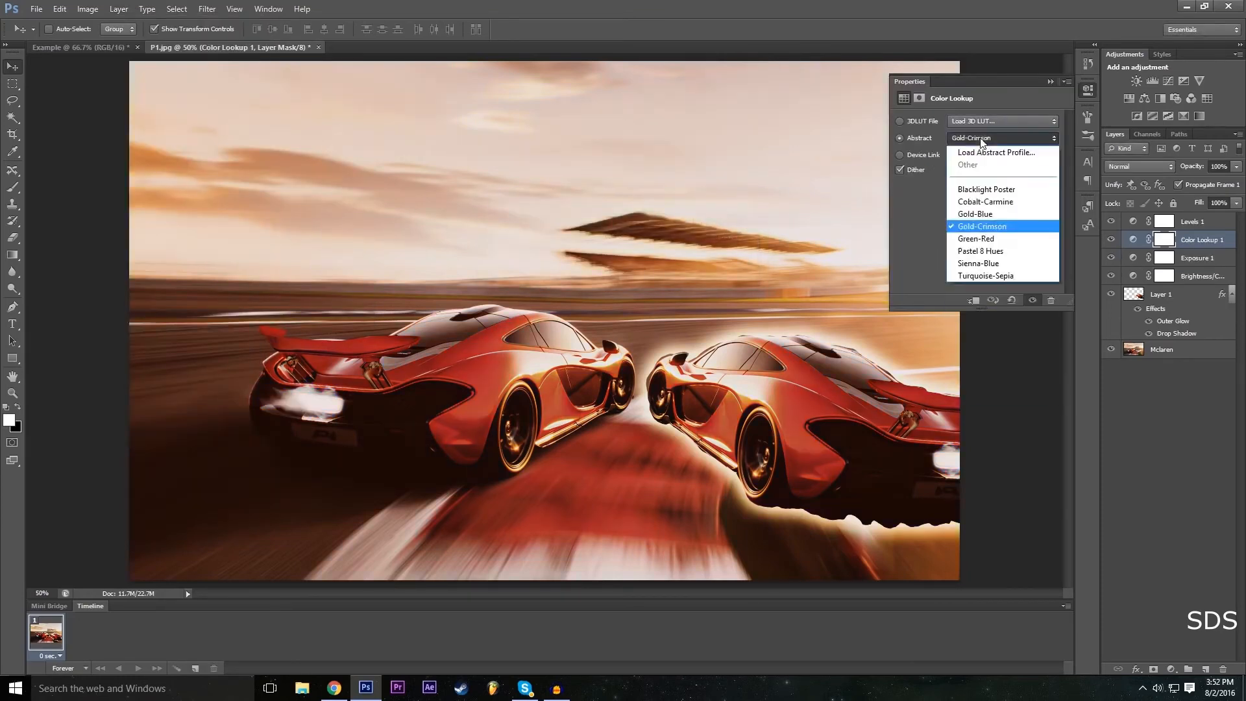
pyautogui.click(982, 275)
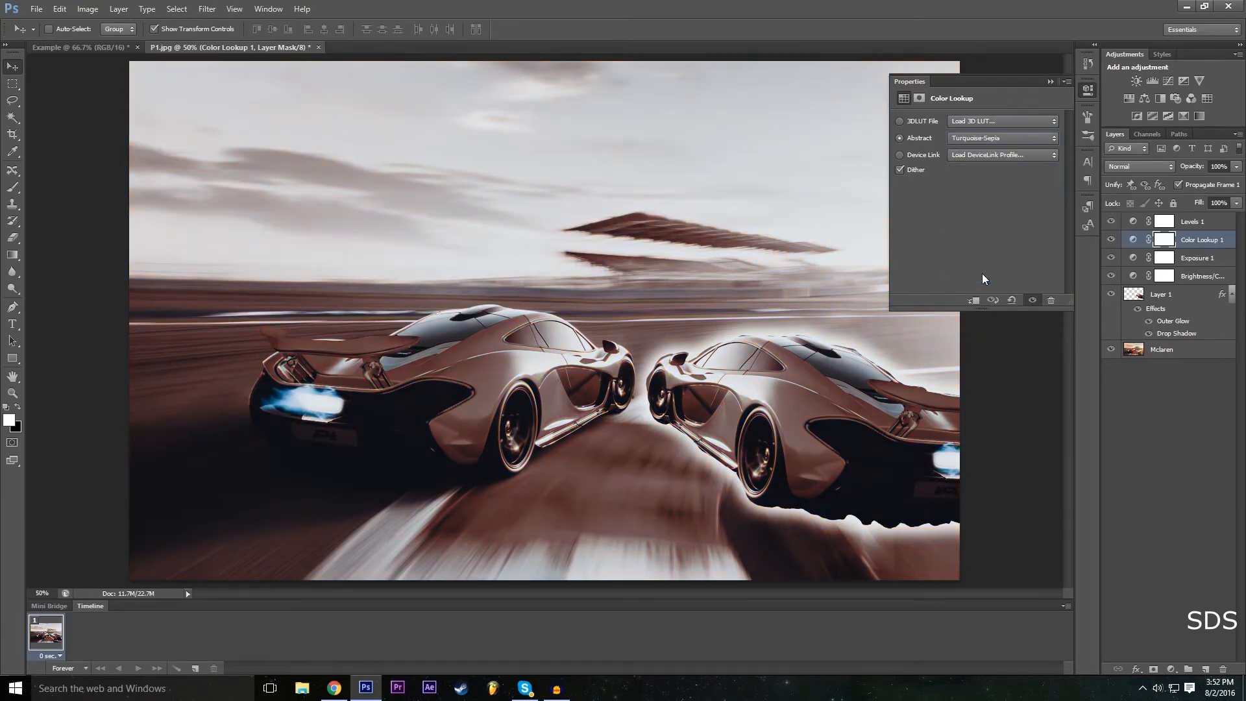
pyautogui.click(979, 140)
pyautogui.click(975, 179)
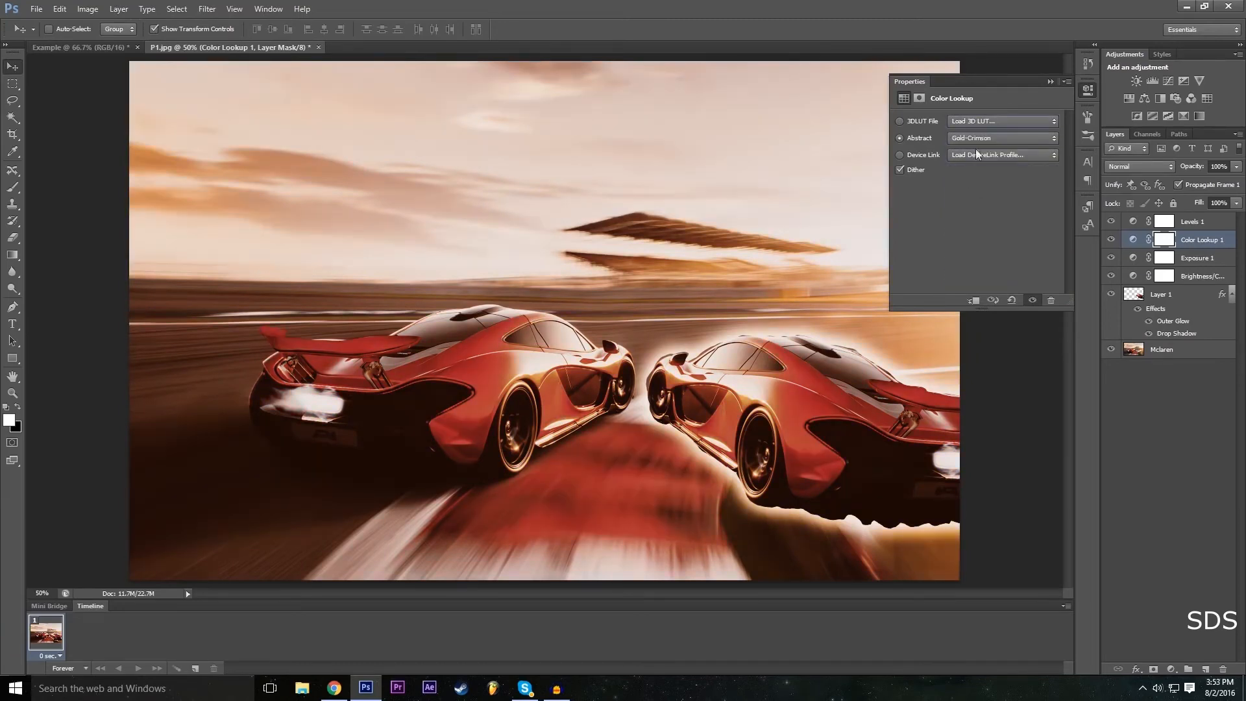
pyautogui.click(991, 136)
pyautogui.click(991, 136)
# Try the 3D LUTs 2Strip.look, filmstock_50.3dl, Moonlight.3DL and Candlelight.CUBE on the image.
pyautogui.click(971, 121)
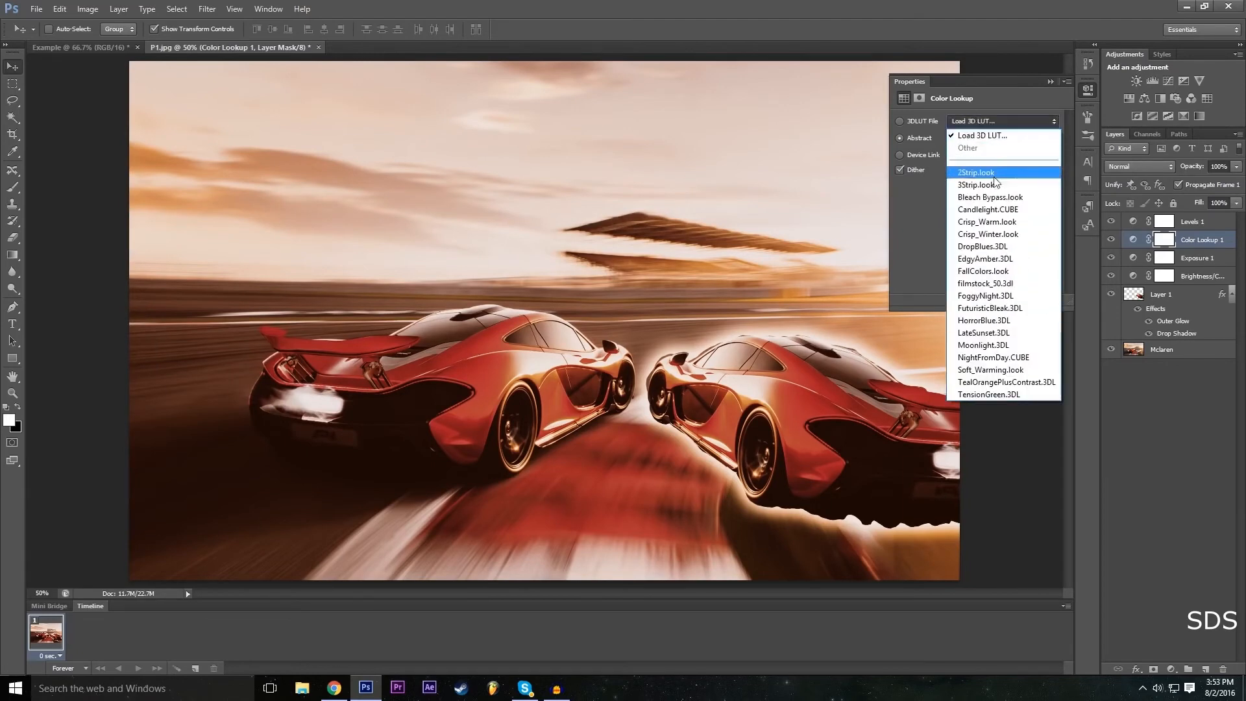
pyautogui.click(993, 174)
pyautogui.click(995, 119)
pyautogui.click(985, 283)
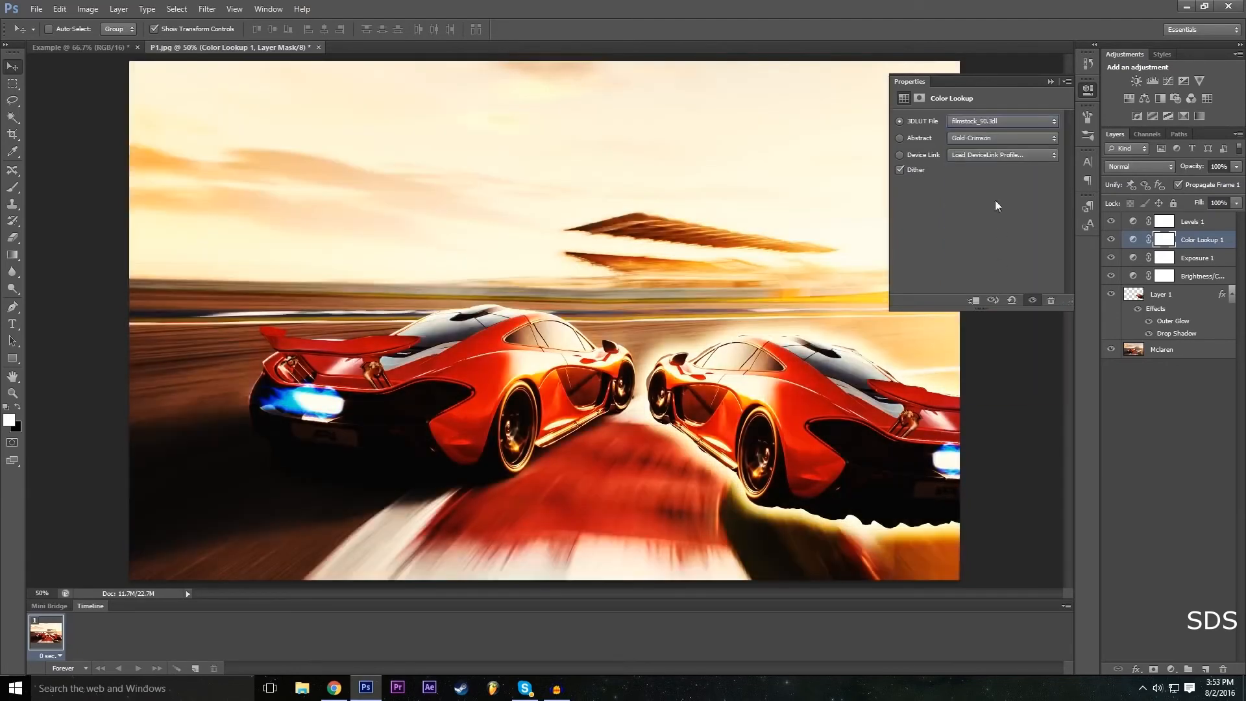
pyautogui.click(986, 120)
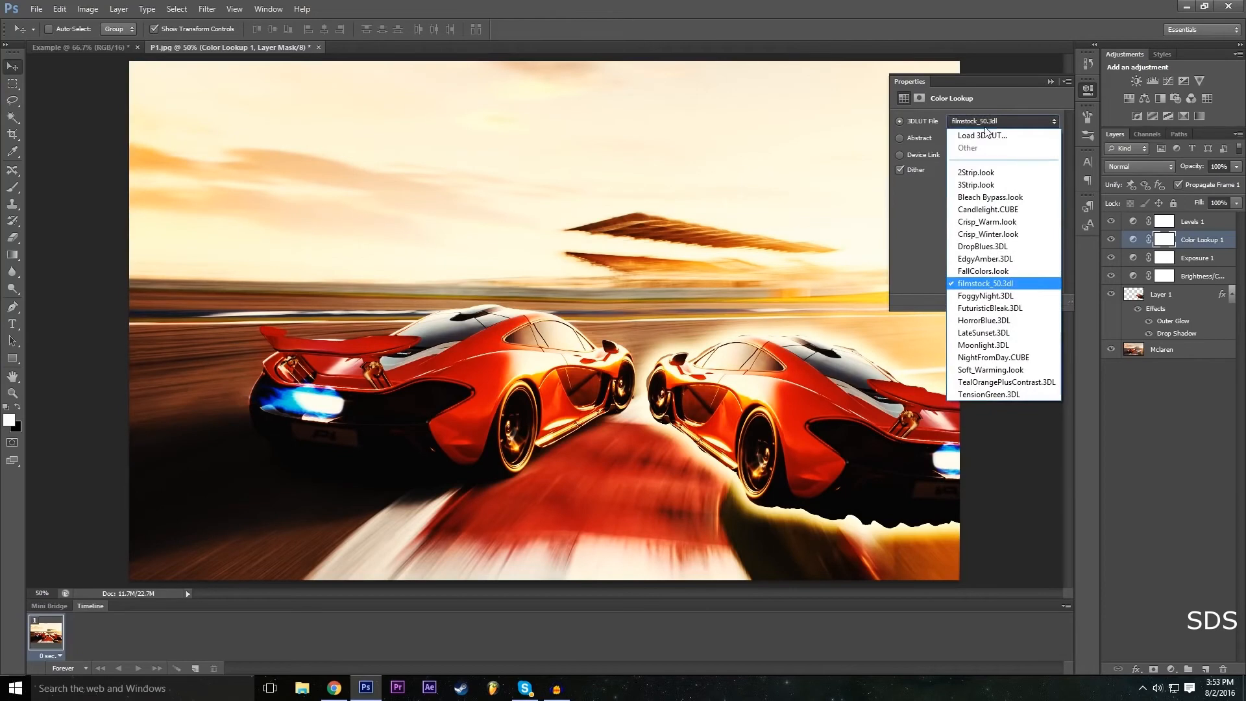
pyautogui.click(983, 344)
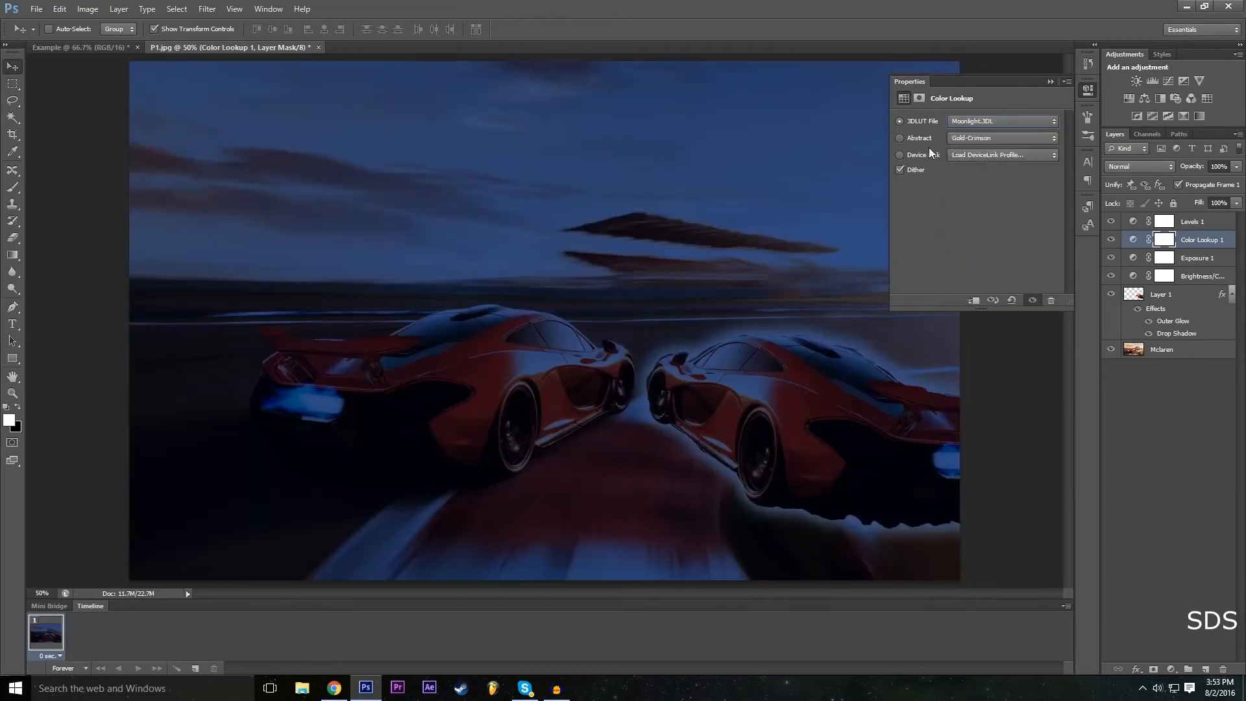
pyautogui.click(991, 121)
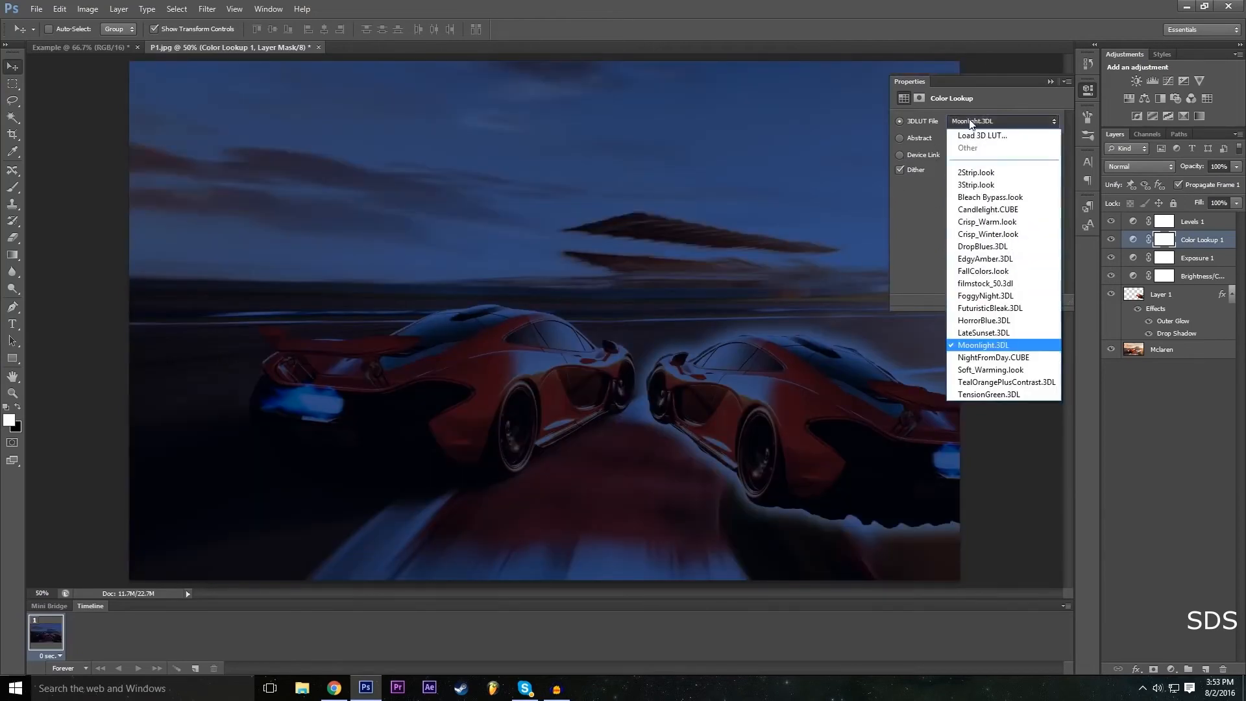
pyautogui.click(996, 204)
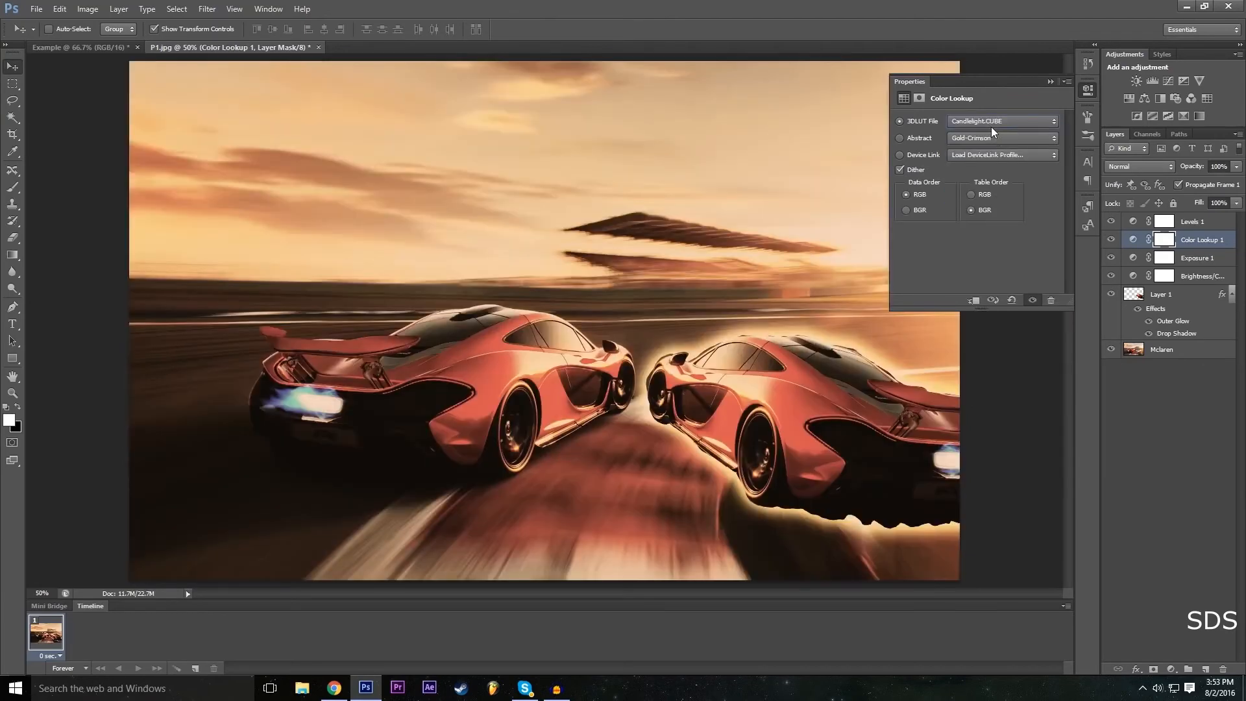
pyautogui.click(991, 127)
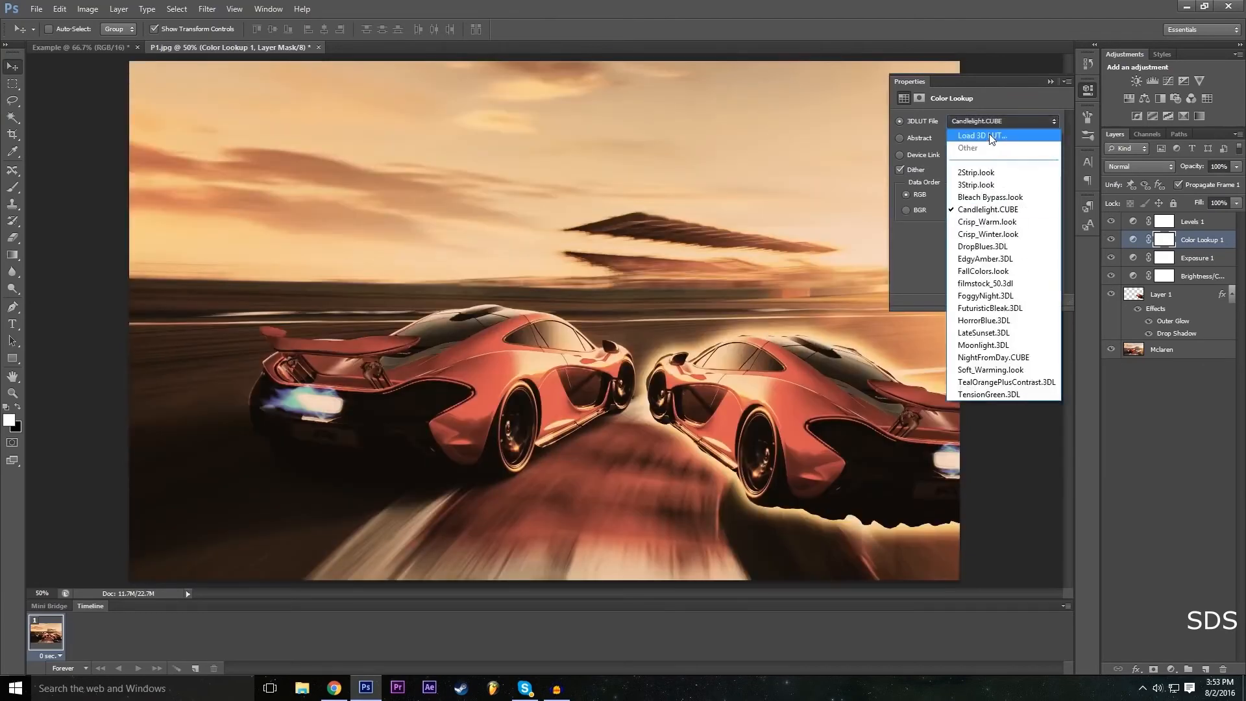
pyautogui.click(979, 130)
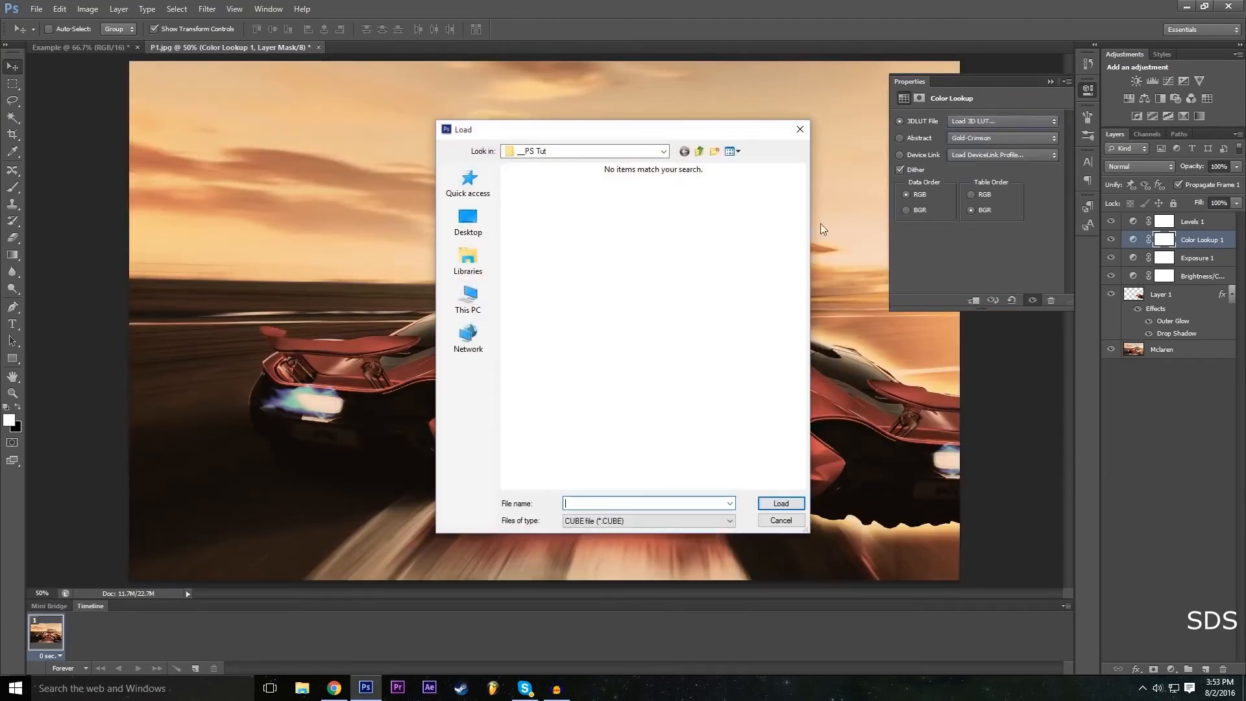
pyautogui.click(780, 520)
# Try the 2Strip.look LUT and the abstract profiles Green-Red, Sienna-Blue, Turquoise-Sepia and Blacklight Poster.
pyautogui.click(1004, 120)
pyautogui.click(973, 169)
pyautogui.click(974, 138)
pyautogui.click(973, 138)
pyautogui.click(973, 138)
pyautogui.click(981, 238)
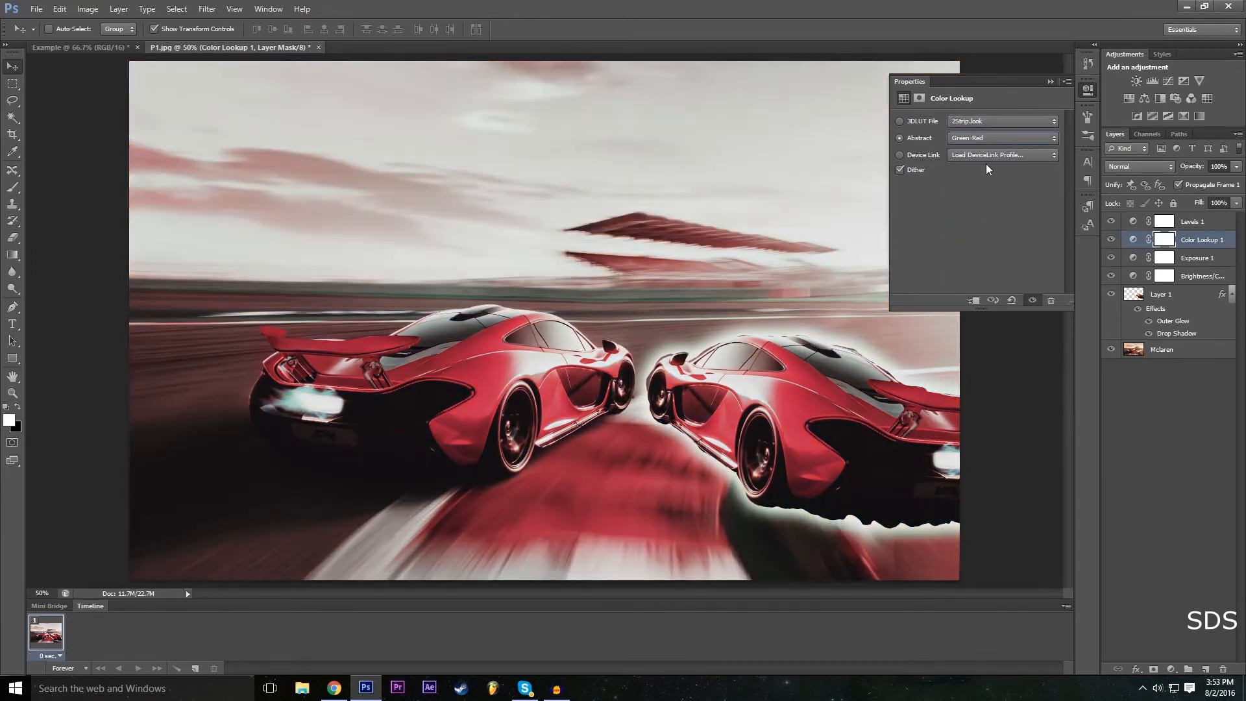
pyautogui.click(987, 144)
pyautogui.click(992, 268)
pyautogui.click(991, 145)
pyautogui.click(987, 276)
pyautogui.click(987, 140)
pyautogui.click(986, 189)
# Try the abstract profiles Gold-Blue, Blacklight Poster and Cobalt-Carmine for the color lookup.
pyautogui.click(971, 144)
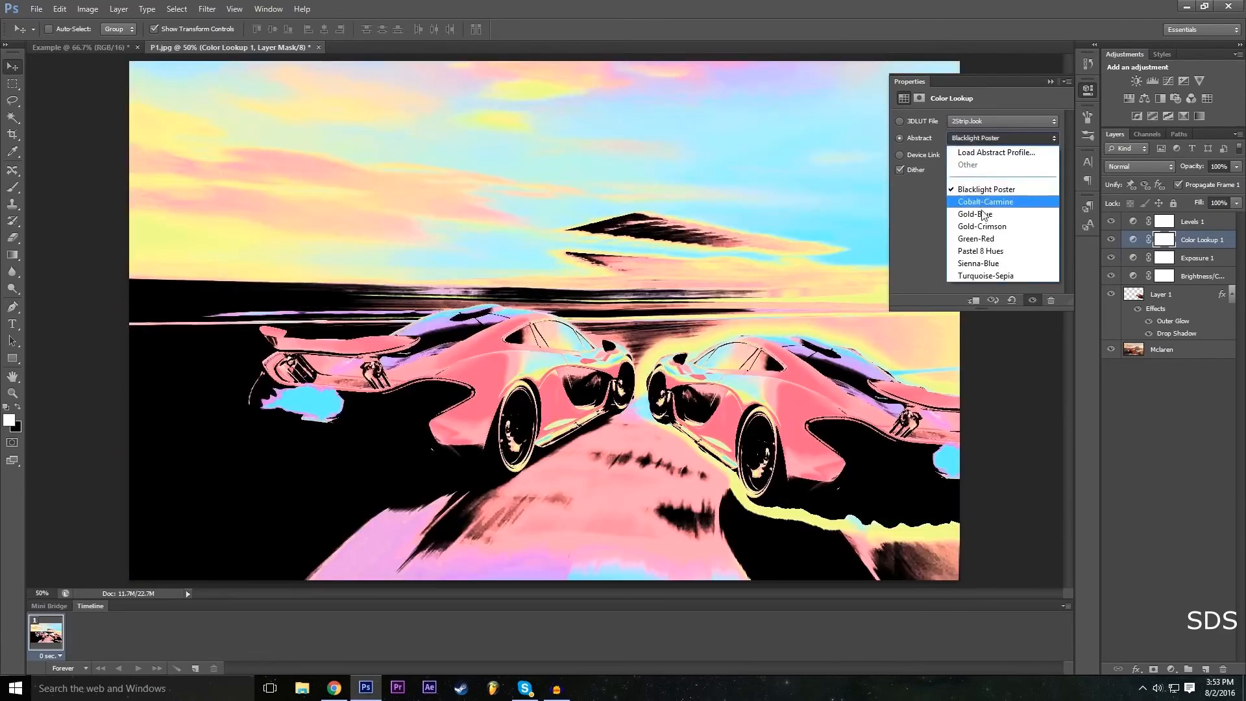
pyautogui.click(983, 213)
pyautogui.click(988, 139)
pyautogui.click(981, 189)
pyautogui.click(987, 139)
pyautogui.click(987, 201)
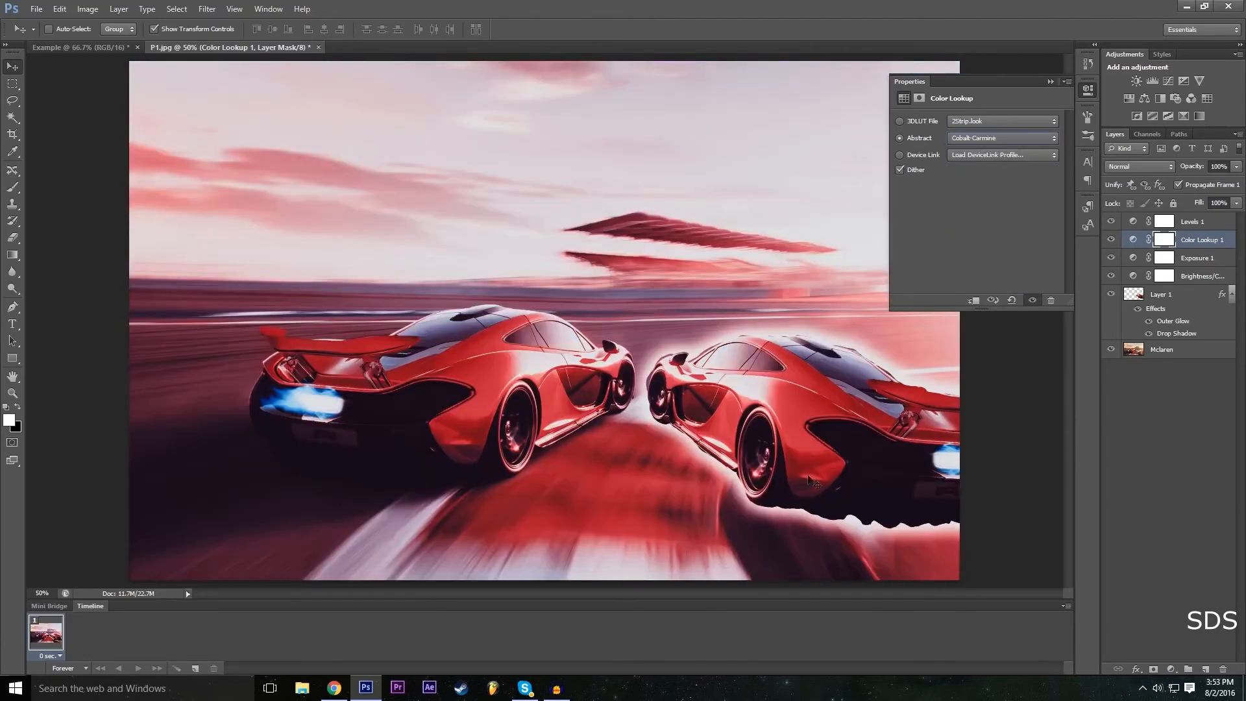
# Set the Color Lookup layer's 3D LUT file to DropBlues.3DL.
pyautogui.click(1003, 120)
pyautogui.click(973, 243)
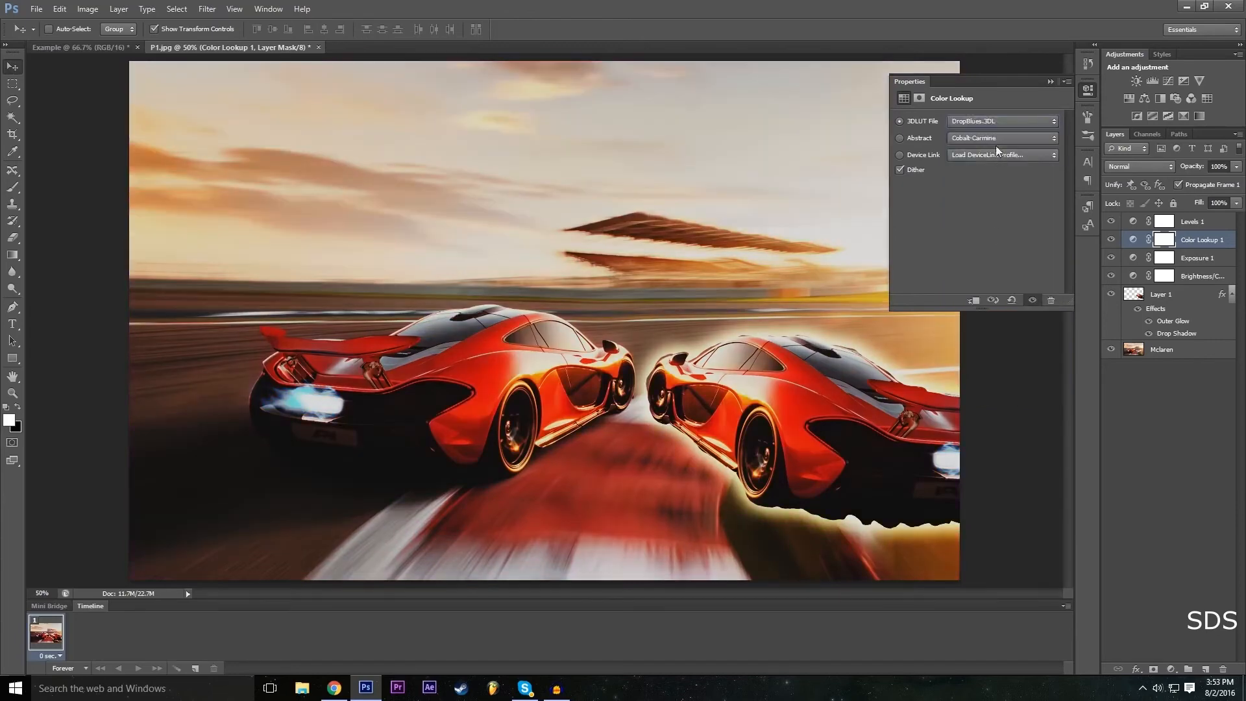
pyautogui.click(1051, 83)
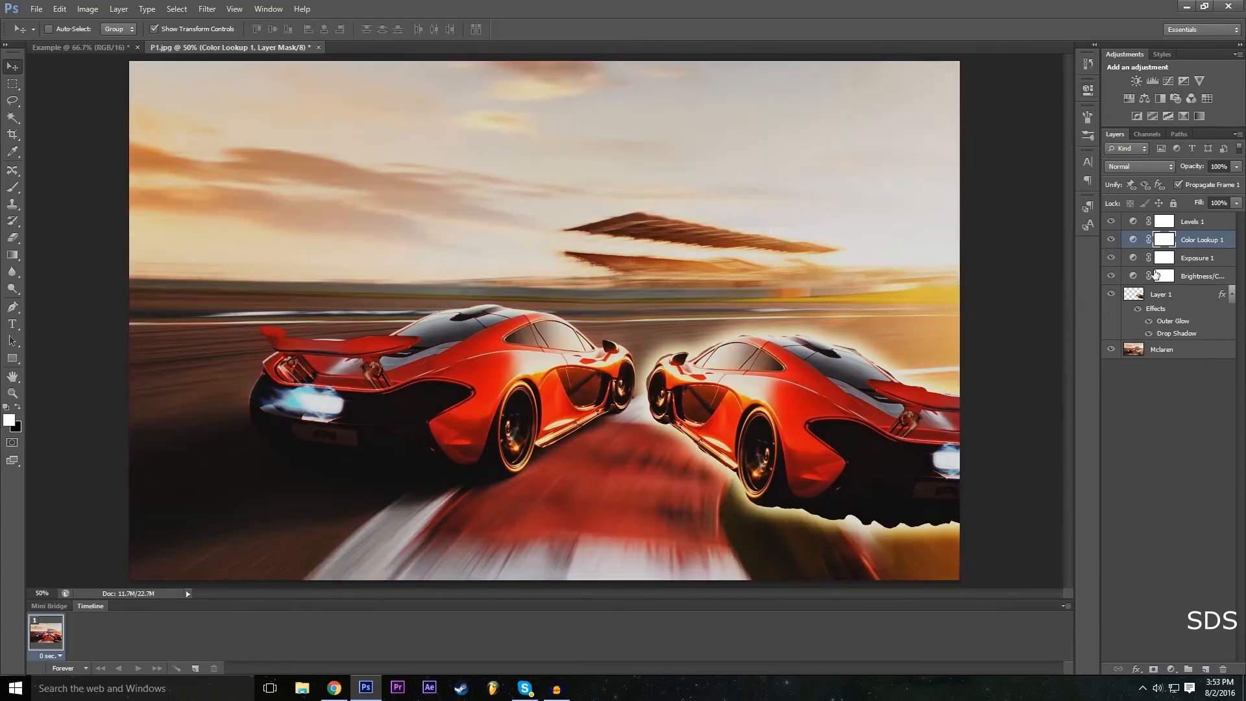
# Hide the Color Lookup layer and show it again to compare its effect on the image.
pyautogui.click(1112, 240)
pyautogui.click(1112, 240)
pyautogui.moveTo(957, 5); pyautogui.dragTo(940, 0)
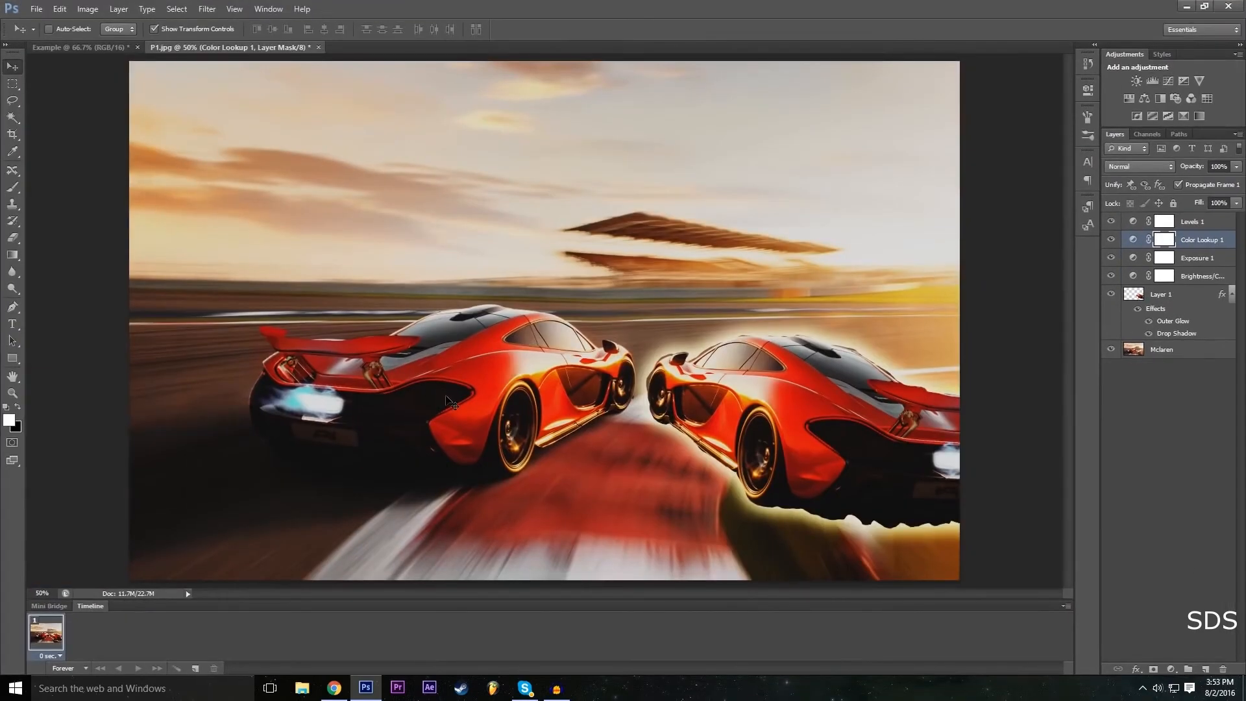
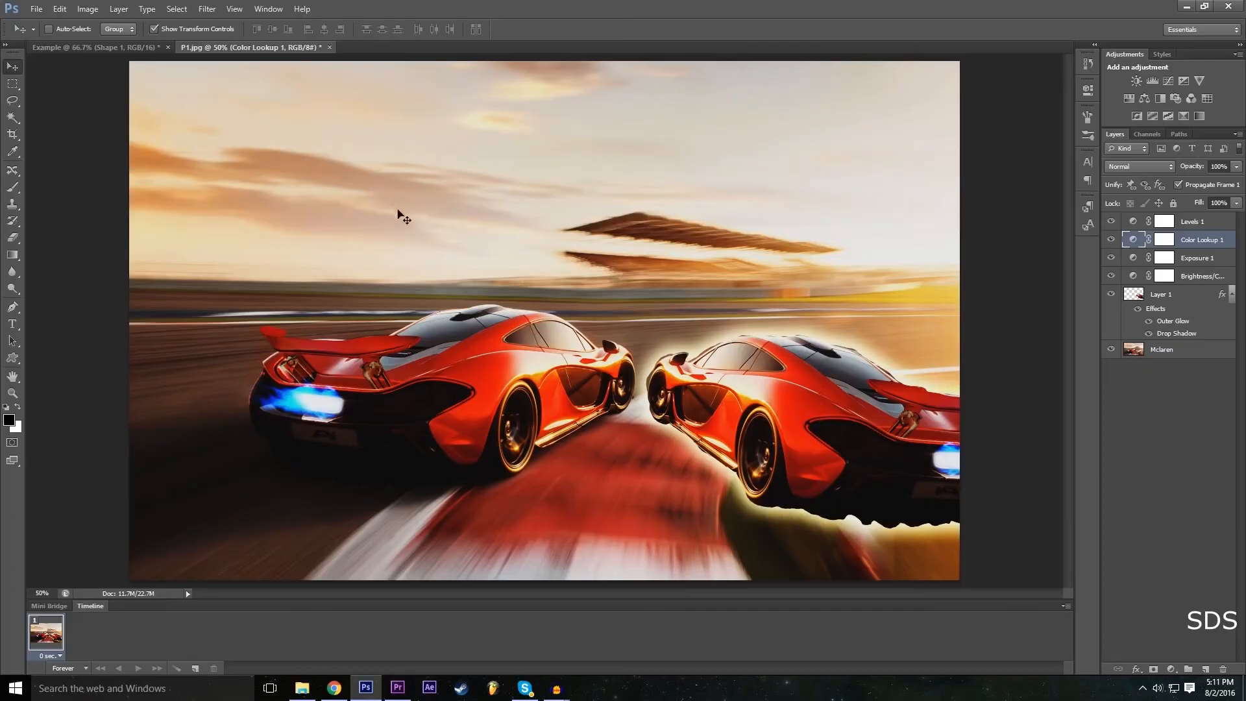
# Add the text "Example" to the car image and position it across the sky above the cars.
pyautogui.click(13, 325)
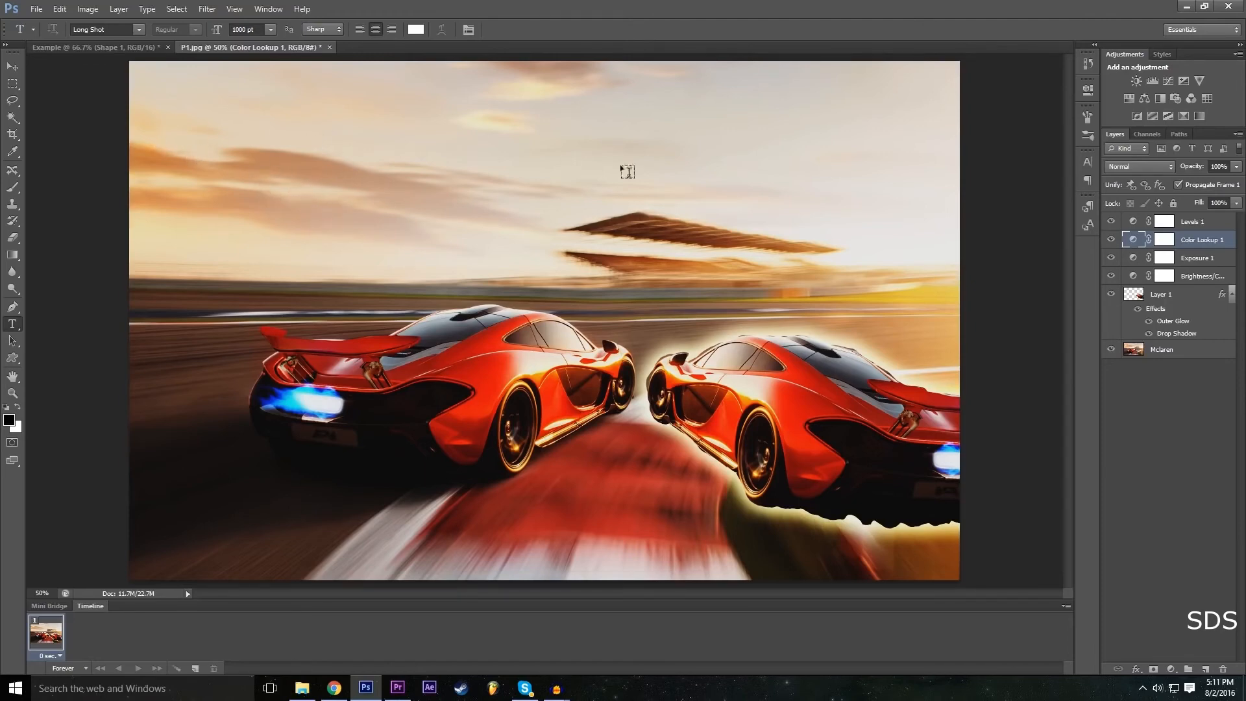
pyautogui.click(200, 131)
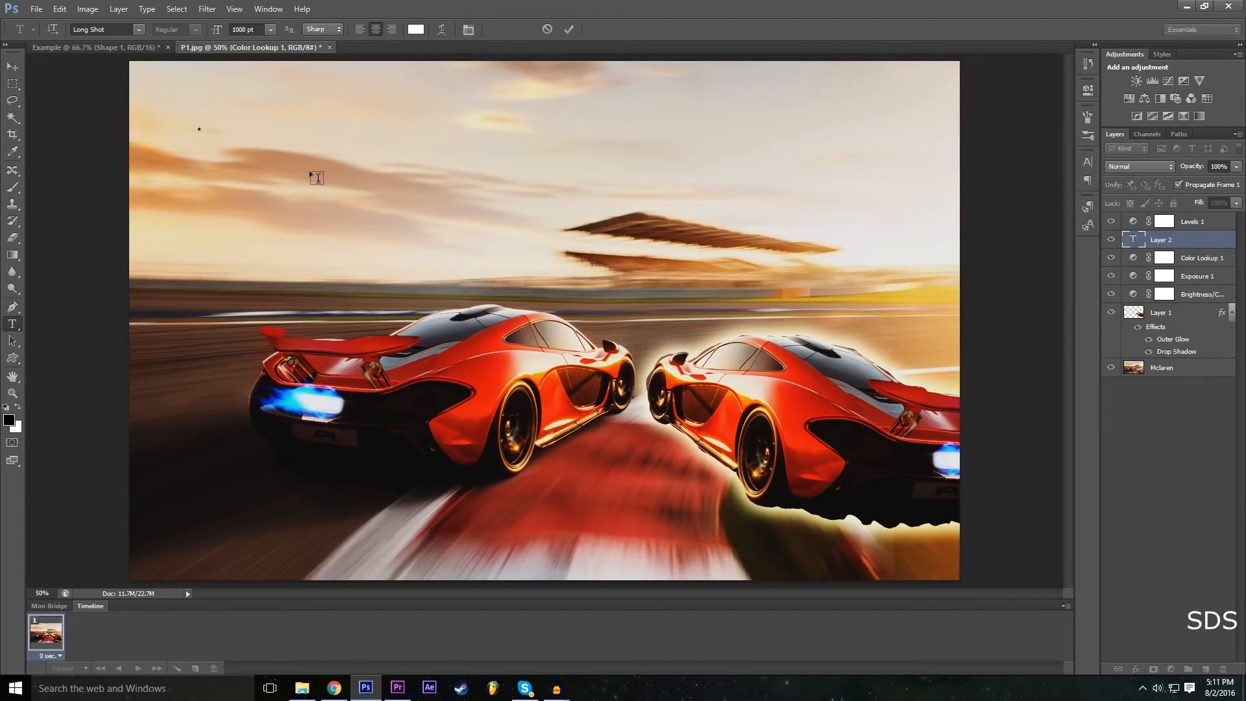
pyautogui.write('Exampl')
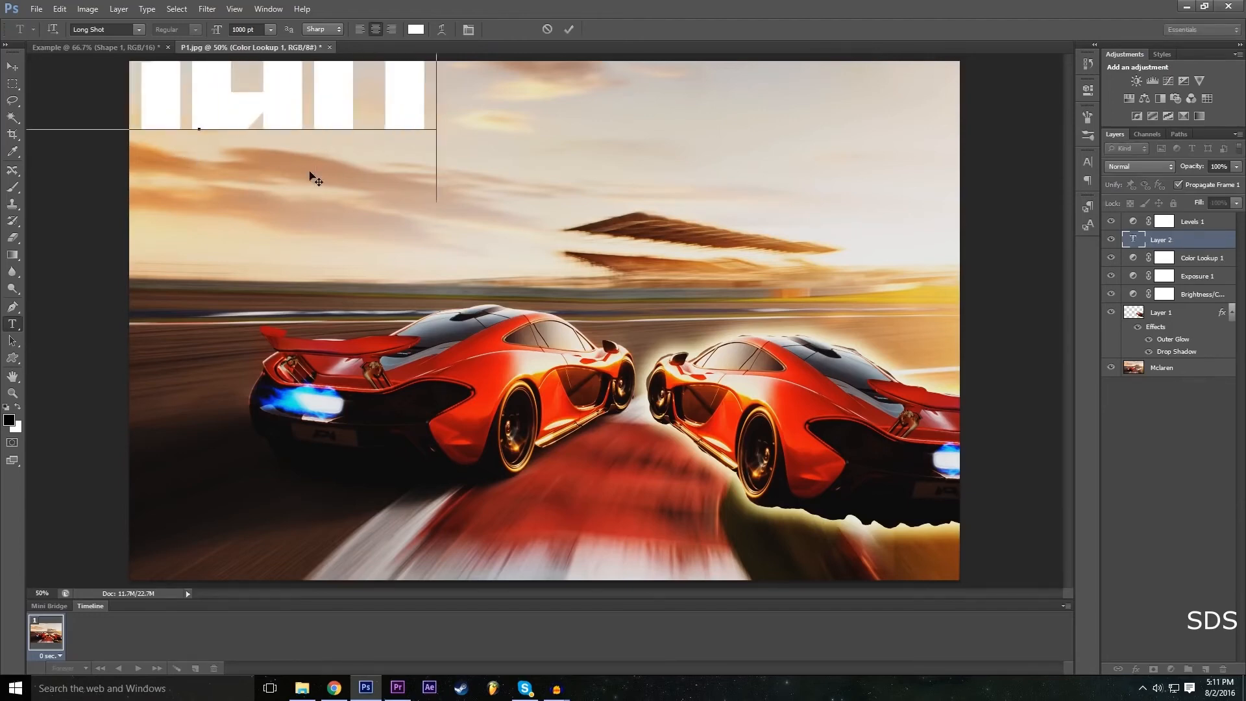
pyautogui.write('e')
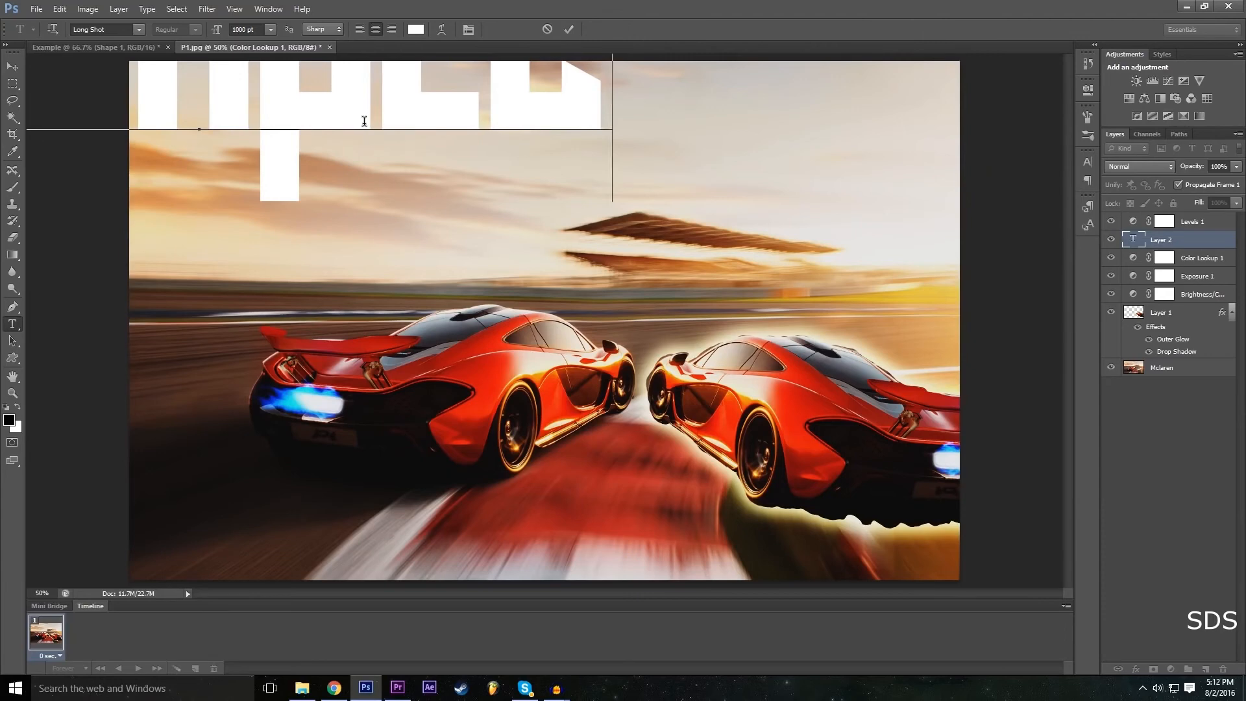
pyautogui.moveTo(322, 258); pyautogui.dragTo(644, 440)
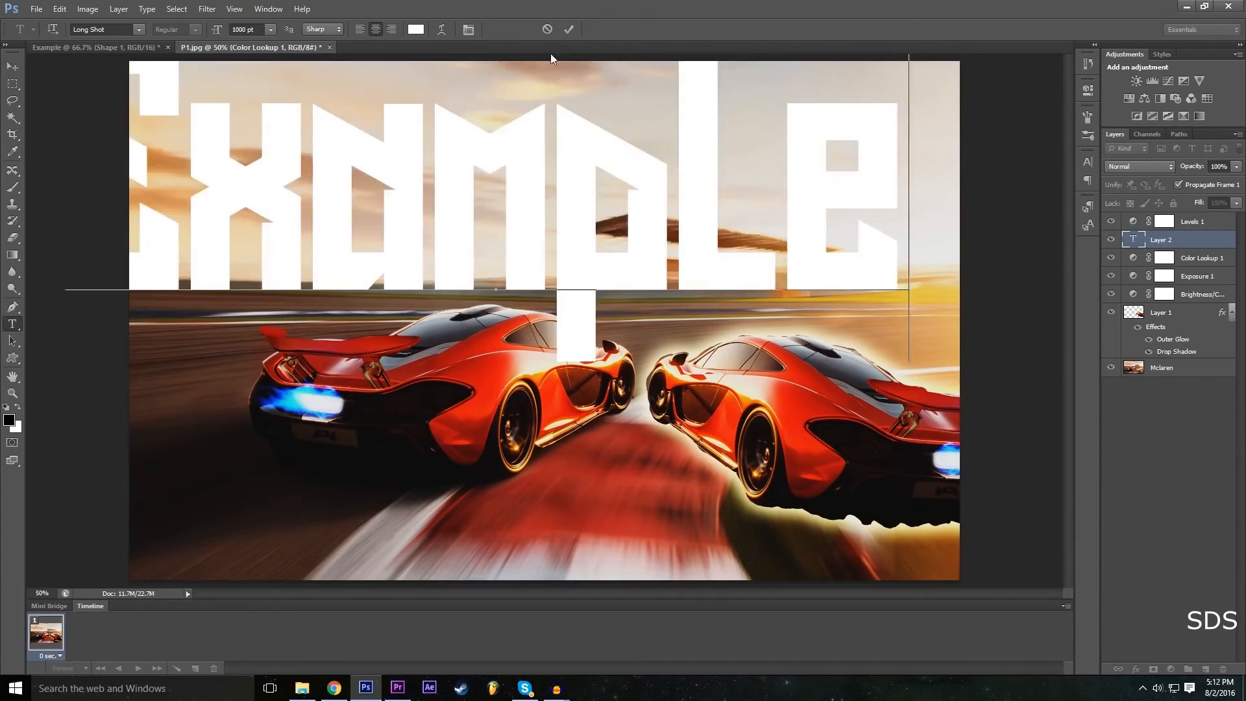
pyautogui.moveTo(320, 400); pyautogui.dragTo(395, 403)
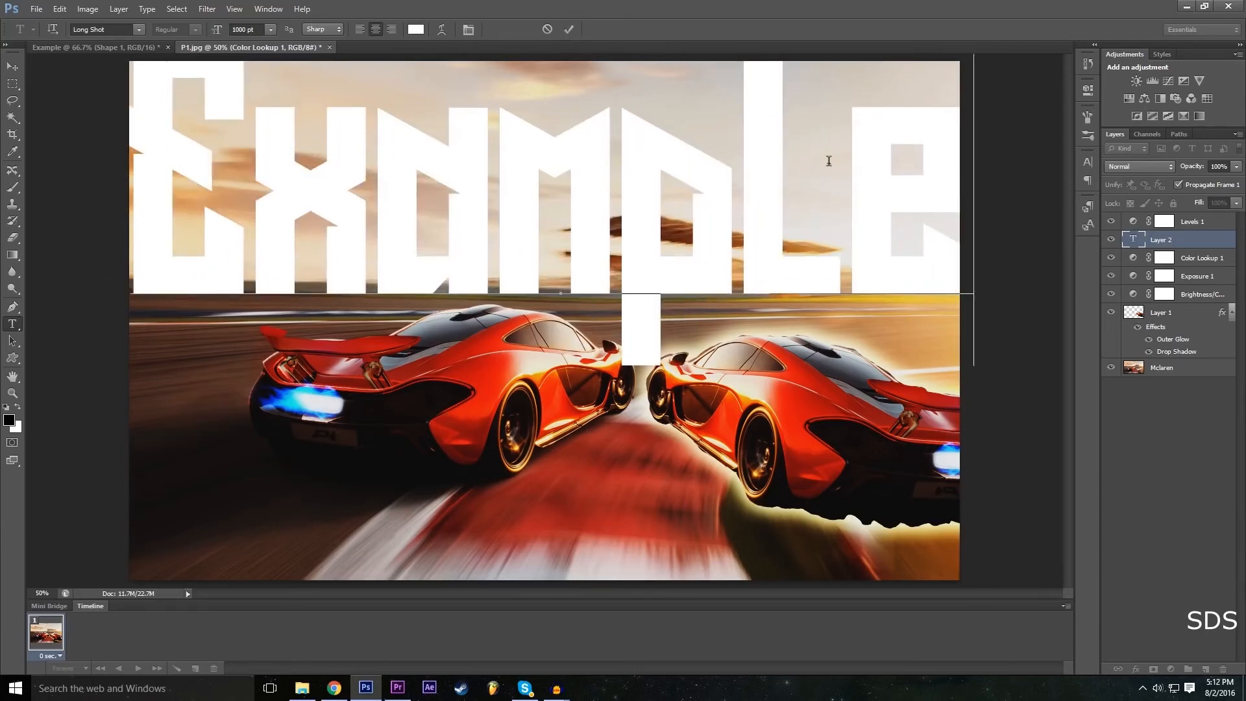
# Try Microsoft Tai Le on the "Example" text, and set its font to Nexa Bold.
pyautogui.doubleClick(534, 215)
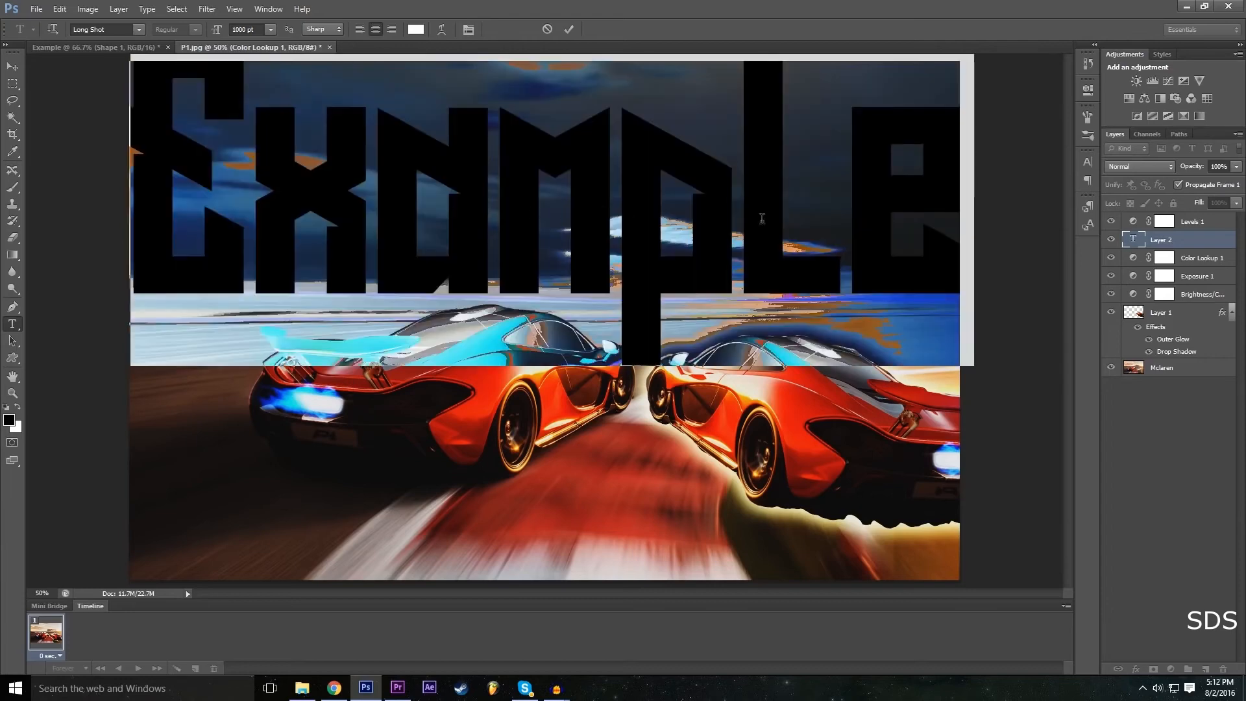
pyautogui.click(240, 29)
pyautogui.click(138, 29)
pyautogui.scroll(1, 172, 272)
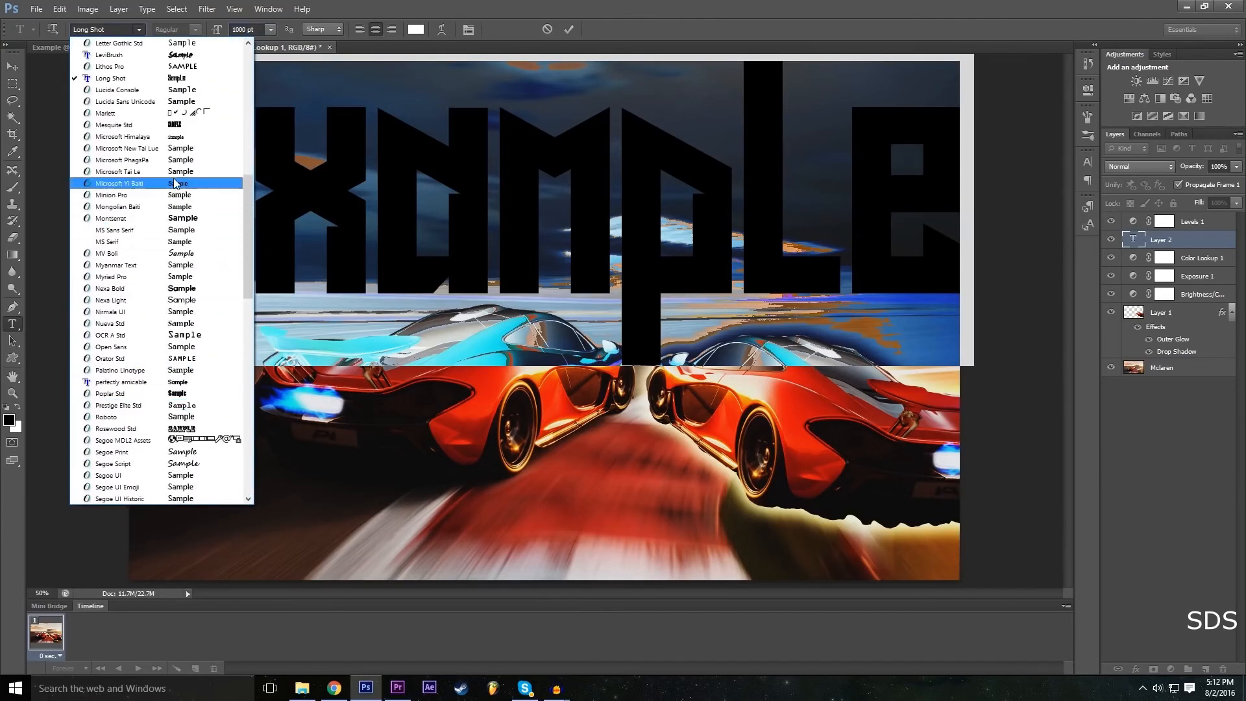
pyautogui.click(174, 172)
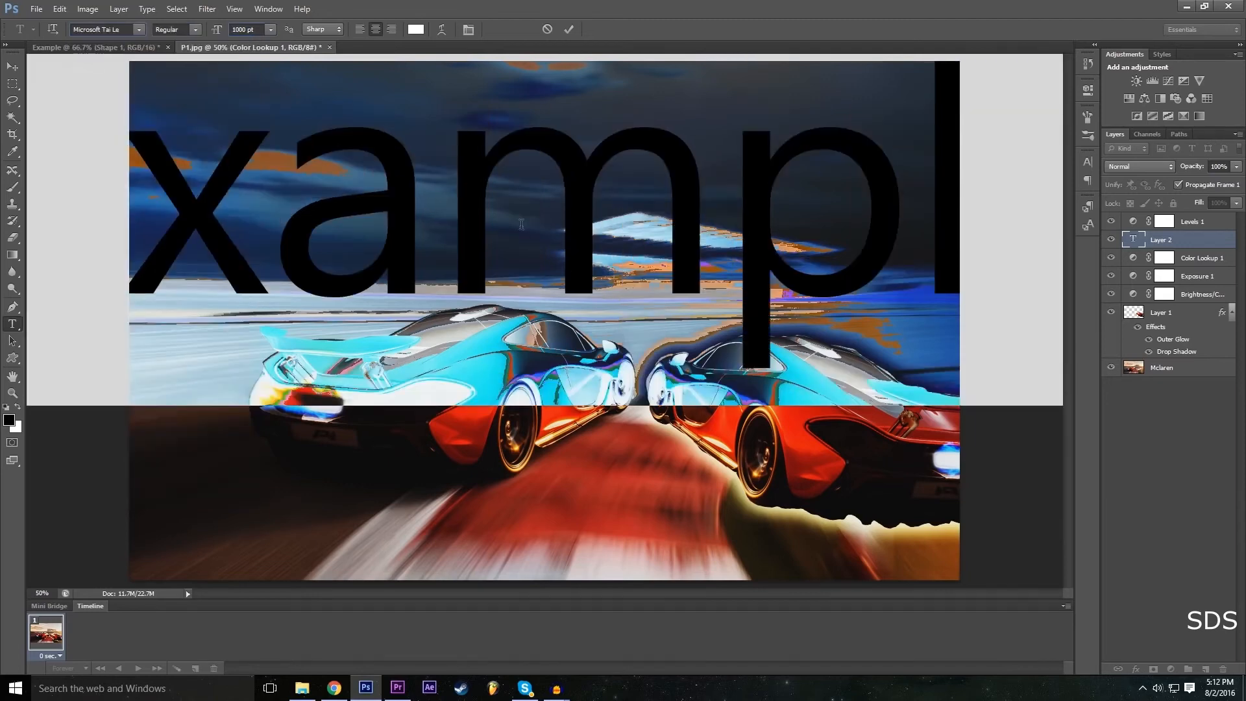
pyautogui.click(138, 29)
pyautogui.scroll(2, 176, 208)
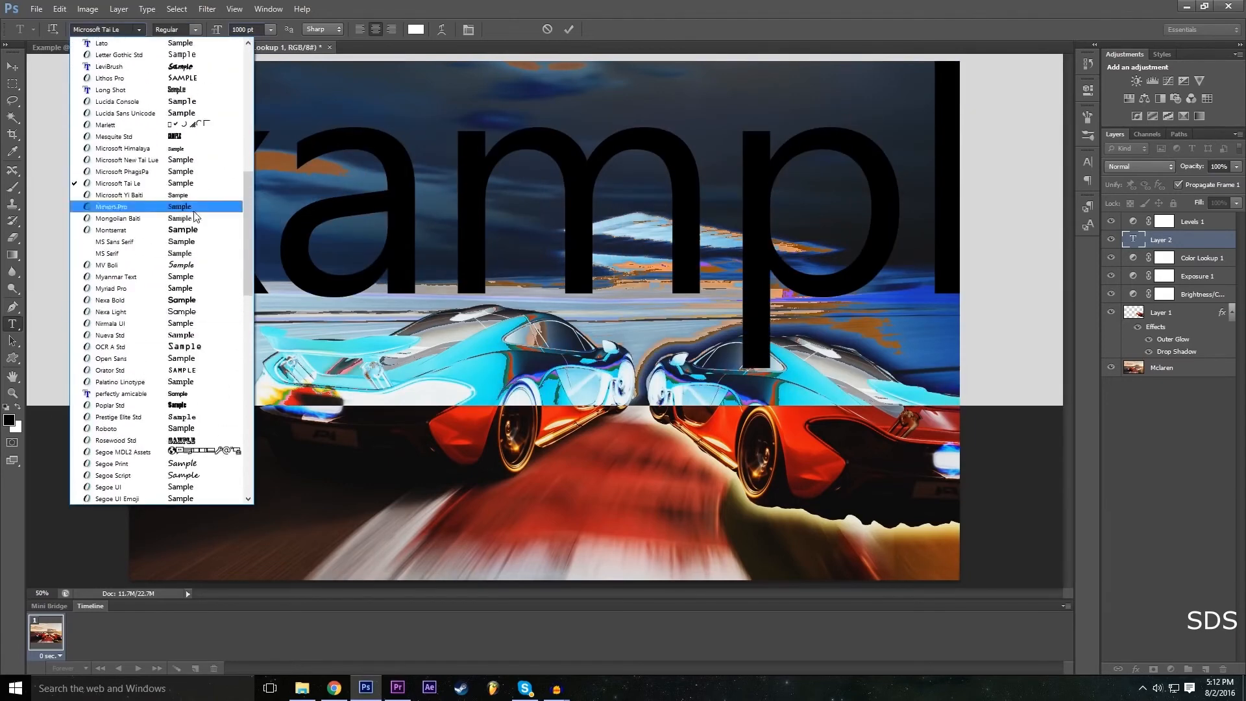
pyautogui.click(182, 300)
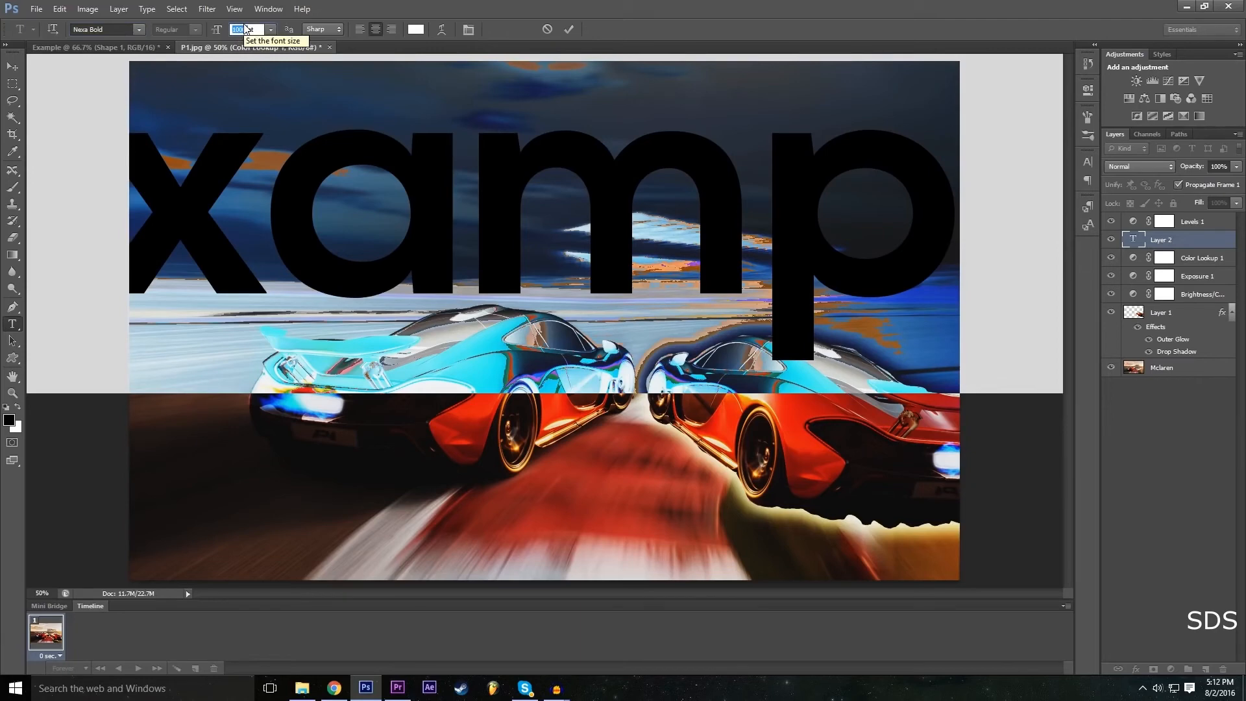
# Try a 72 pt text size, set it to 500 pt, and move the committed Example layer above Levels 1.
pyautogui.click(271, 29)
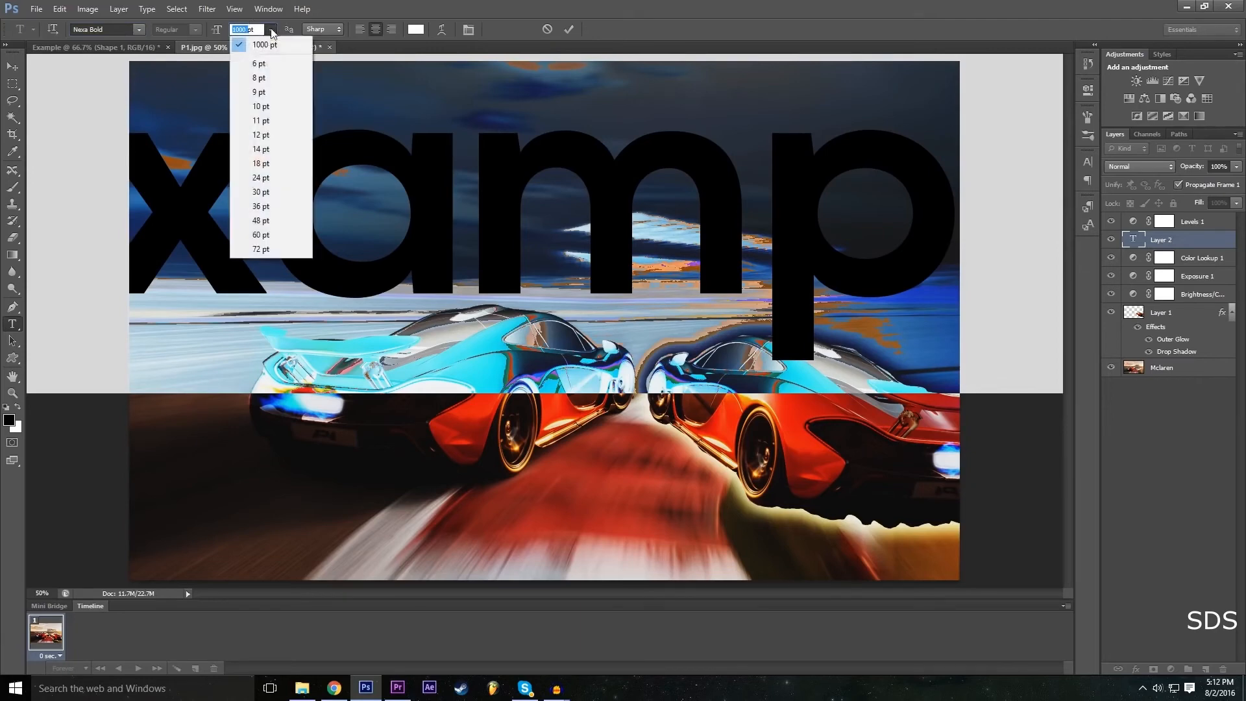
pyautogui.click(263, 249)
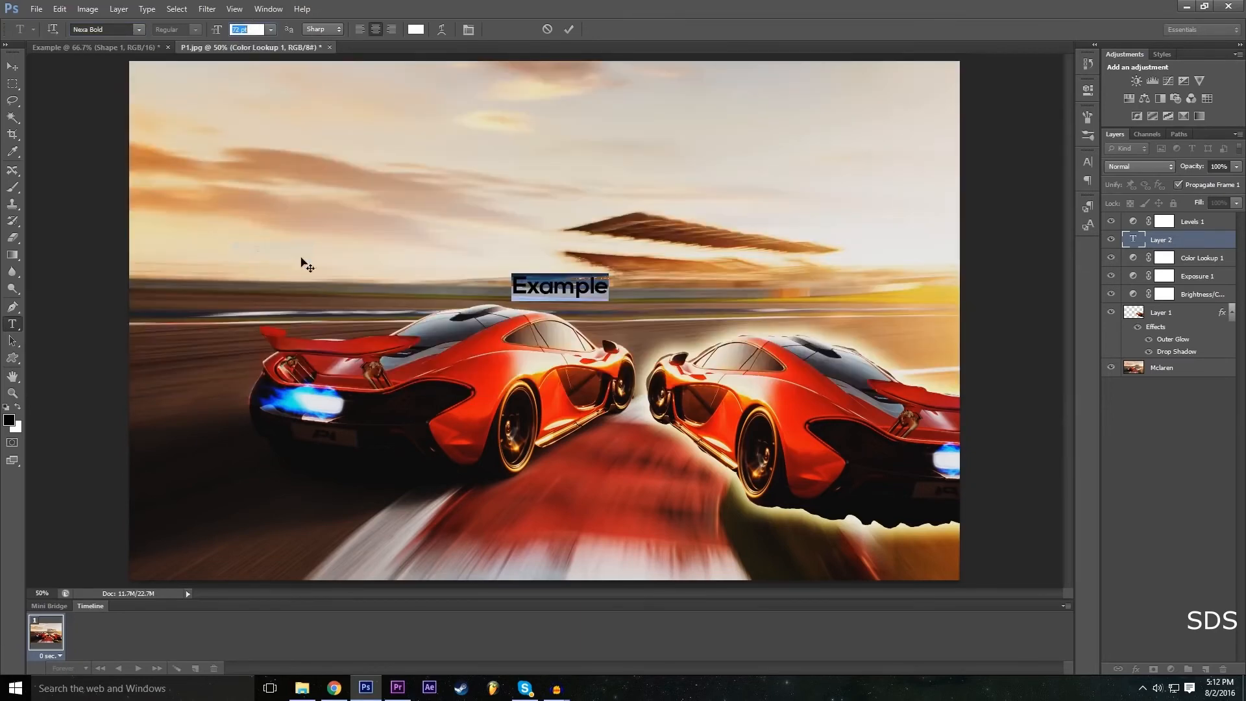
pyautogui.doubleClick(240, 30)
pyautogui.write('500')
pyautogui.press('Return')
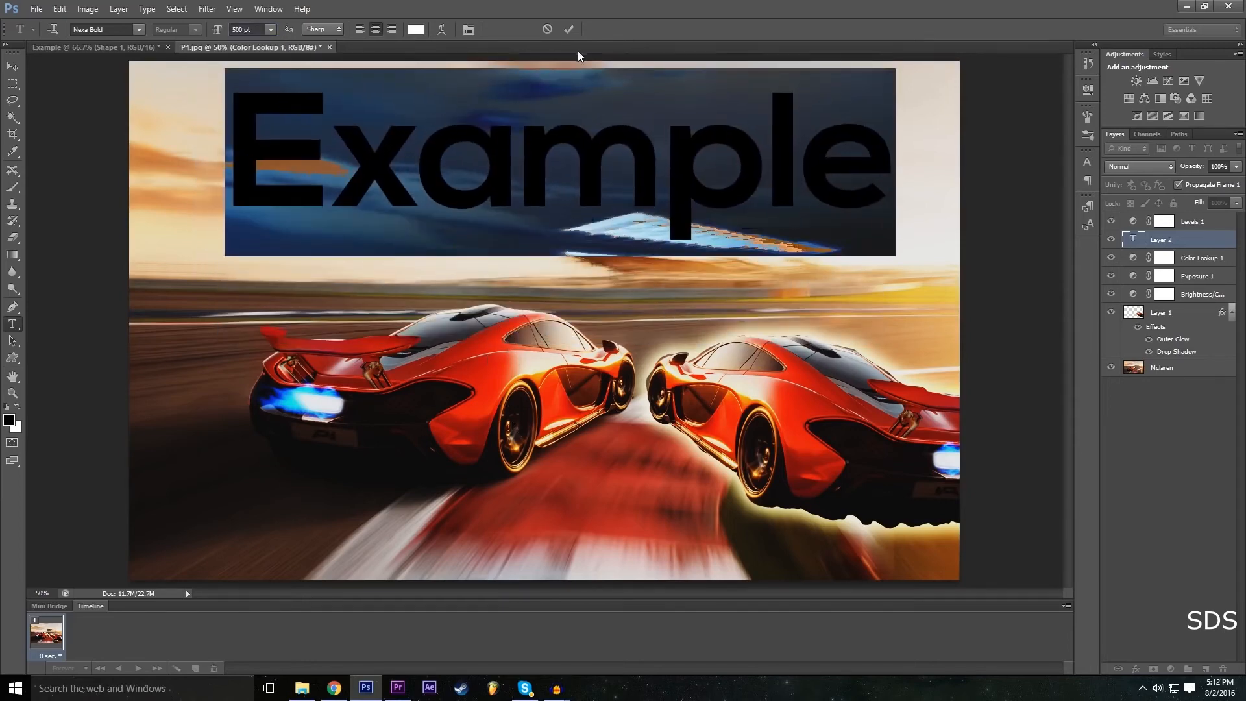
pyautogui.click(569, 30)
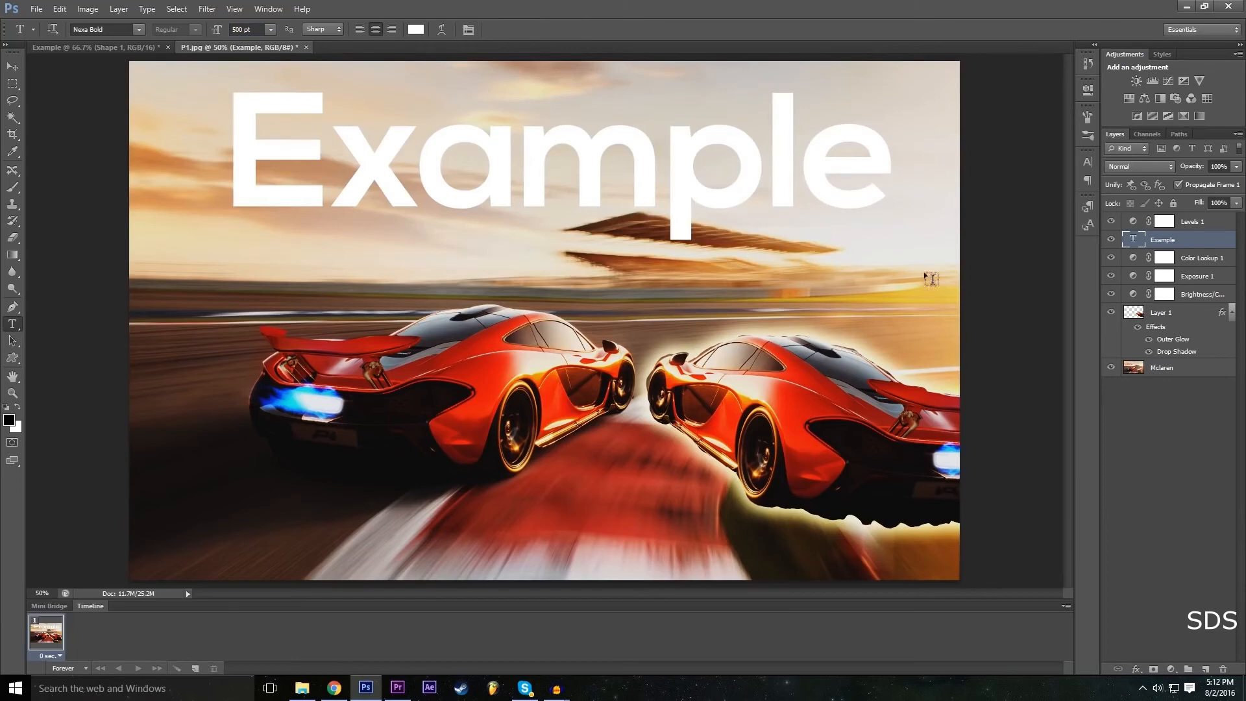
pyautogui.moveTo(1184, 243); pyautogui.dragTo(1185, 219)
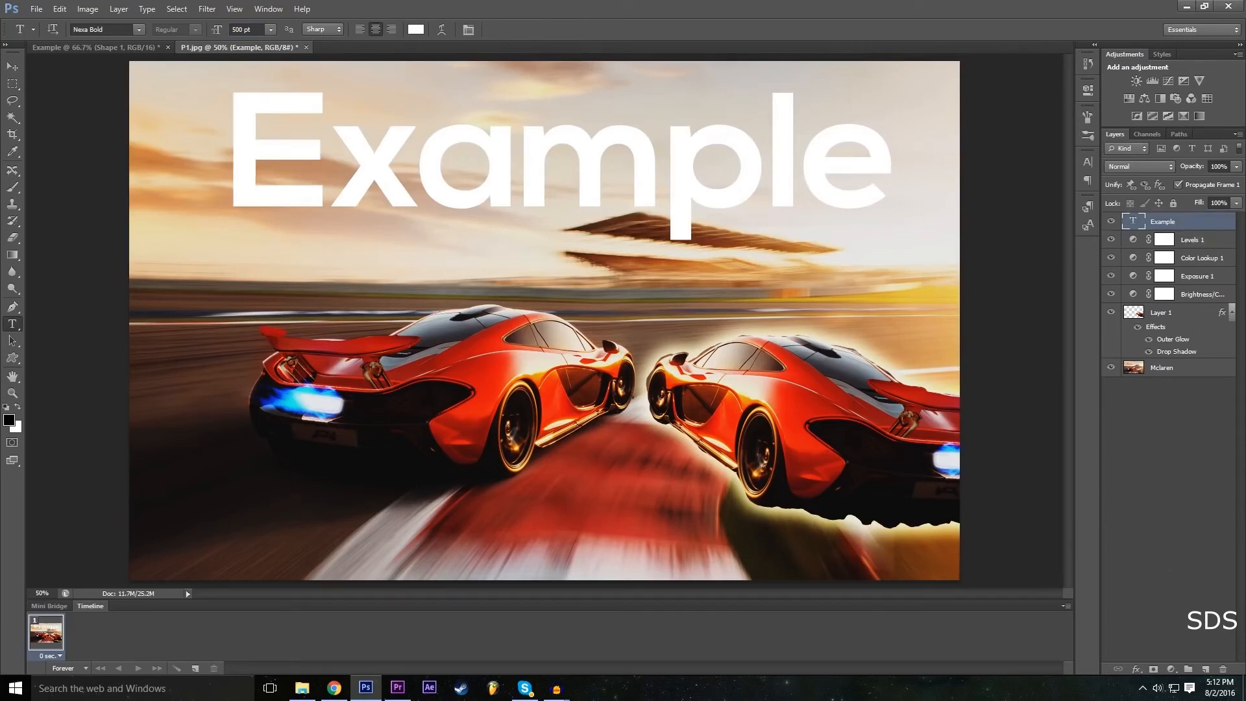
# In the Example text layer's blending options, try the Overlay blend mode and set it to Difference.
pyautogui.click(1136, 668)
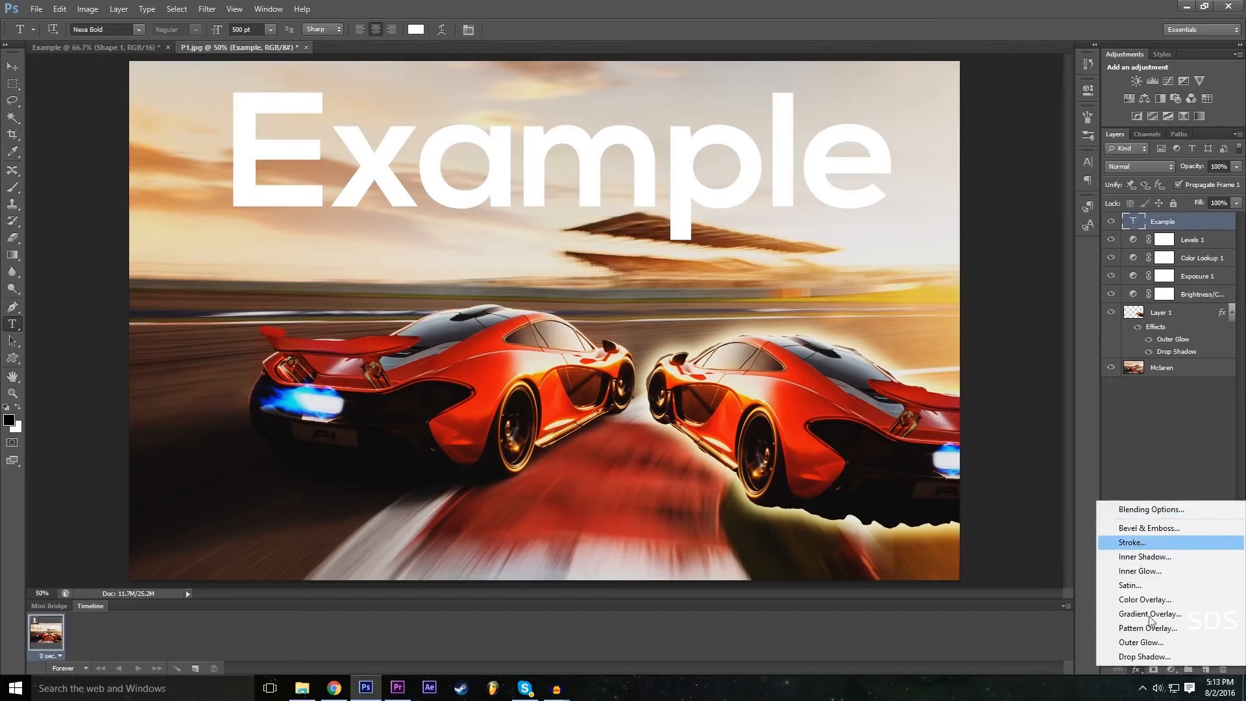
pyautogui.click(1149, 509)
pyautogui.click(897, 235)
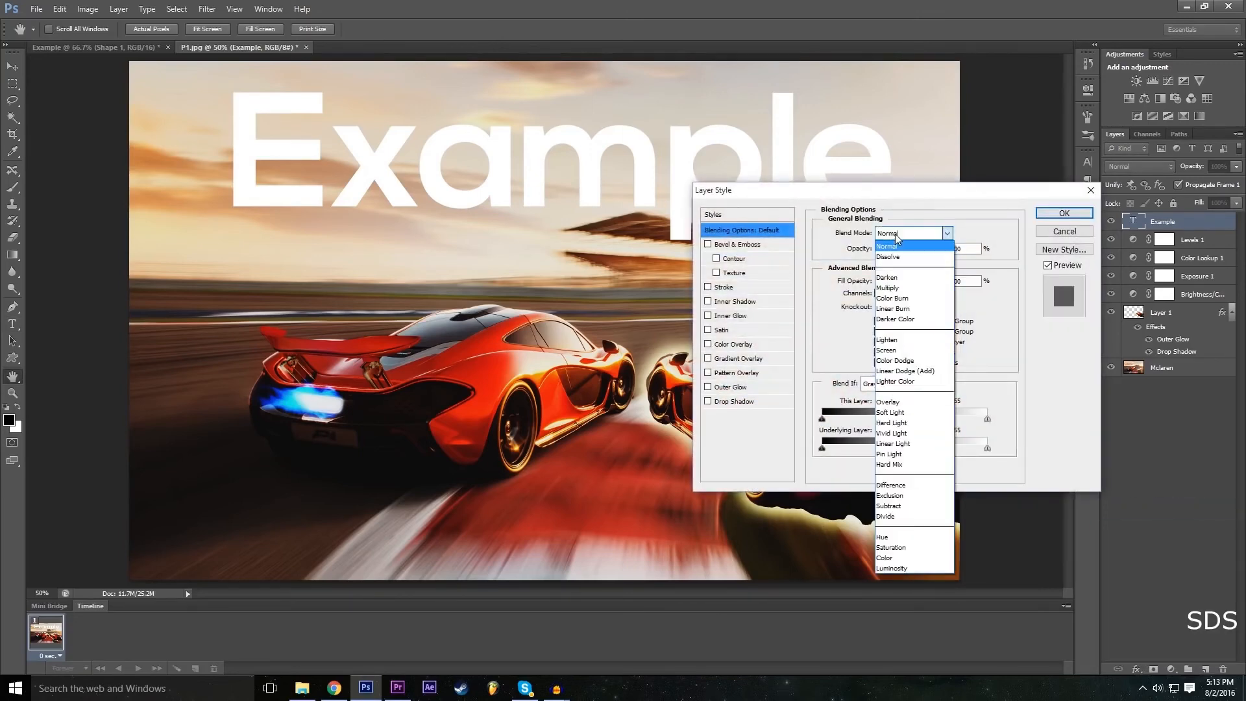
pyautogui.click(911, 403)
pyautogui.press('Tab')
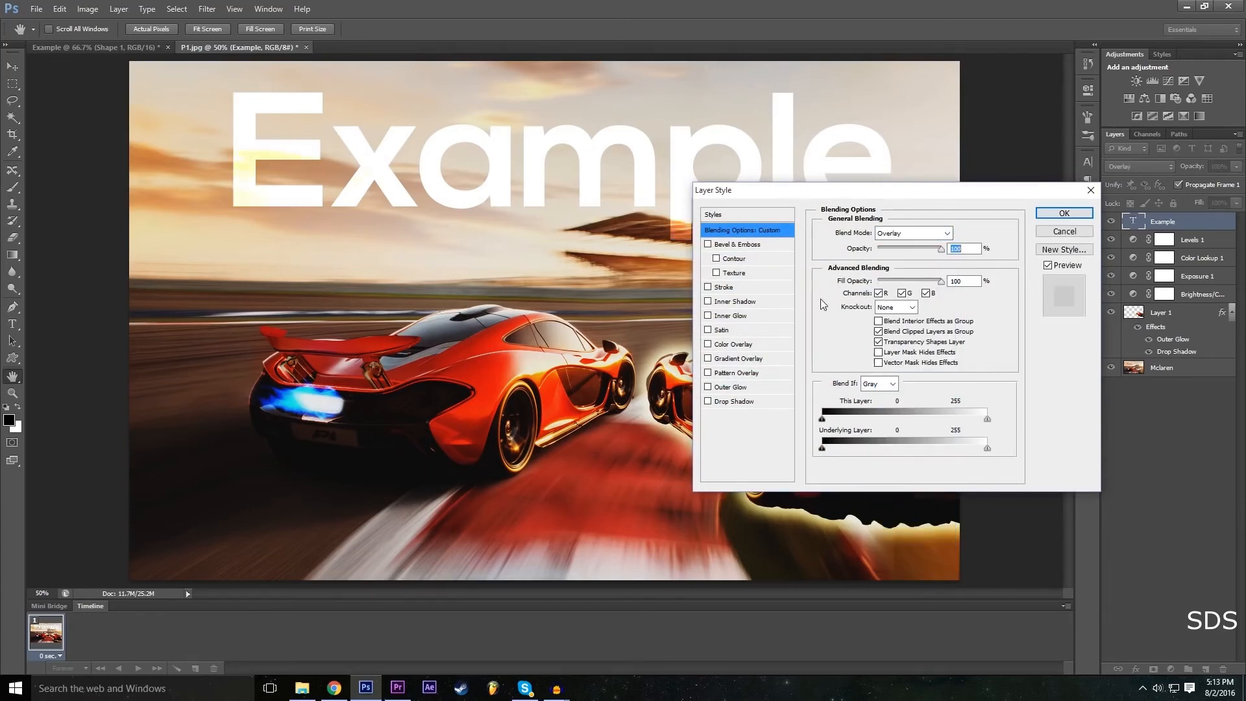
pyautogui.click(908, 233)
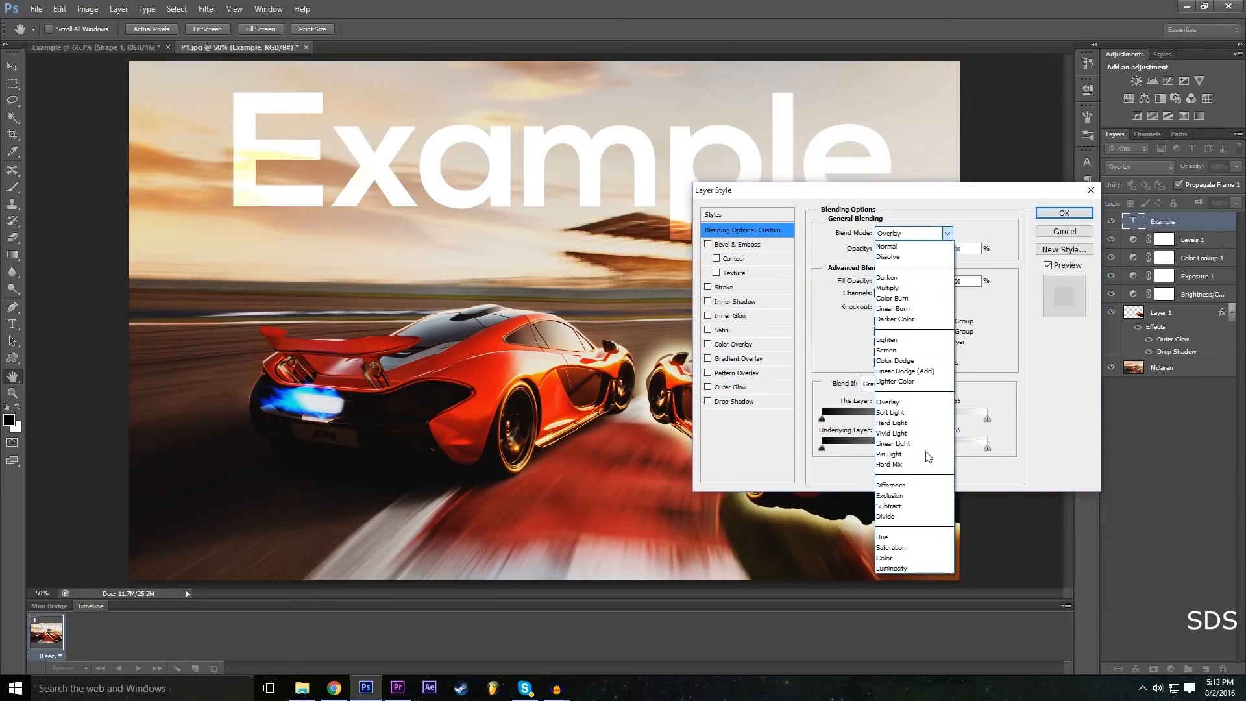
pyautogui.click(919, 486)
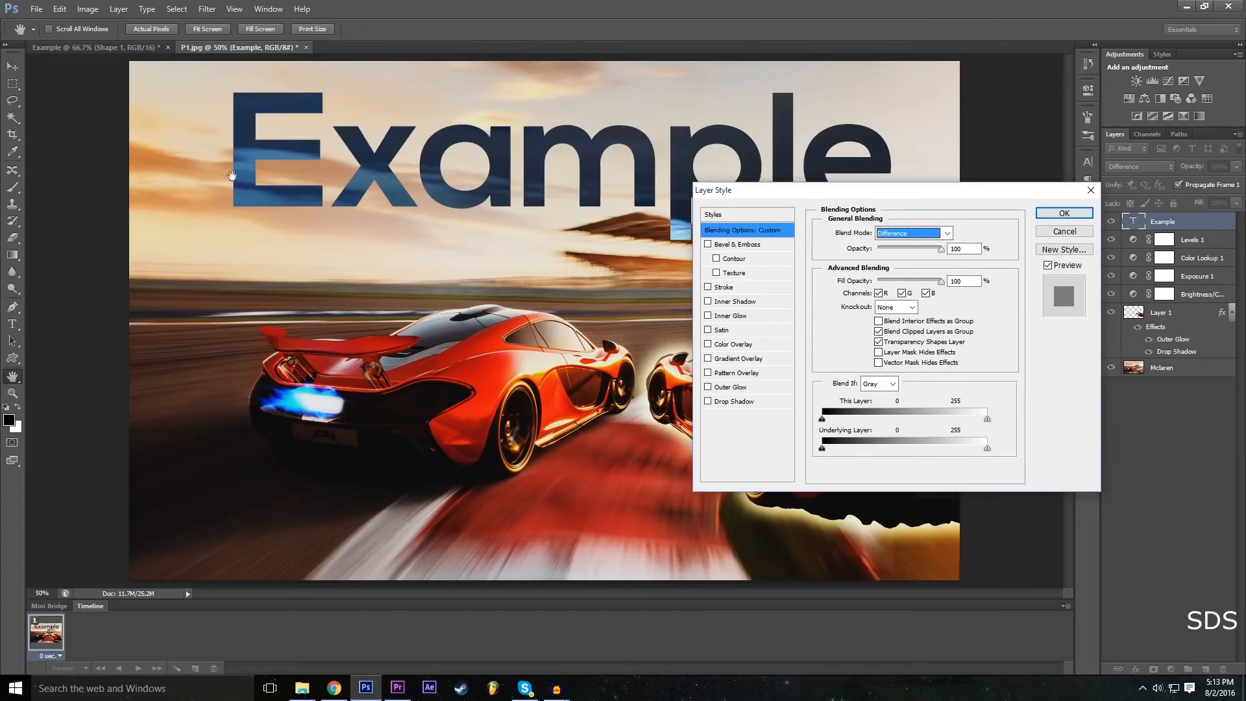
# Try the Exclusion, Darken, Color Burn, Overlay and Vivid Light blend modes on the Example text layer.
pyautogui.click(893, 235)
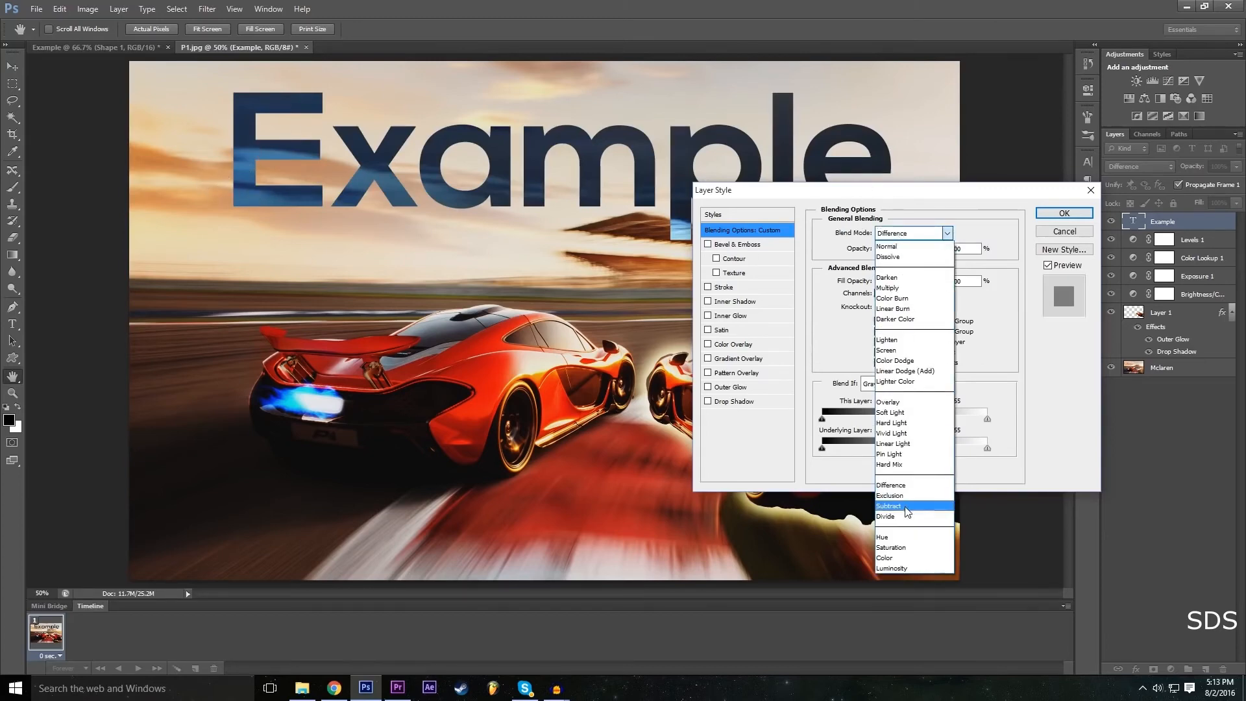
pyautogui.click(911, 496)
pyautogui.click(913, 233)
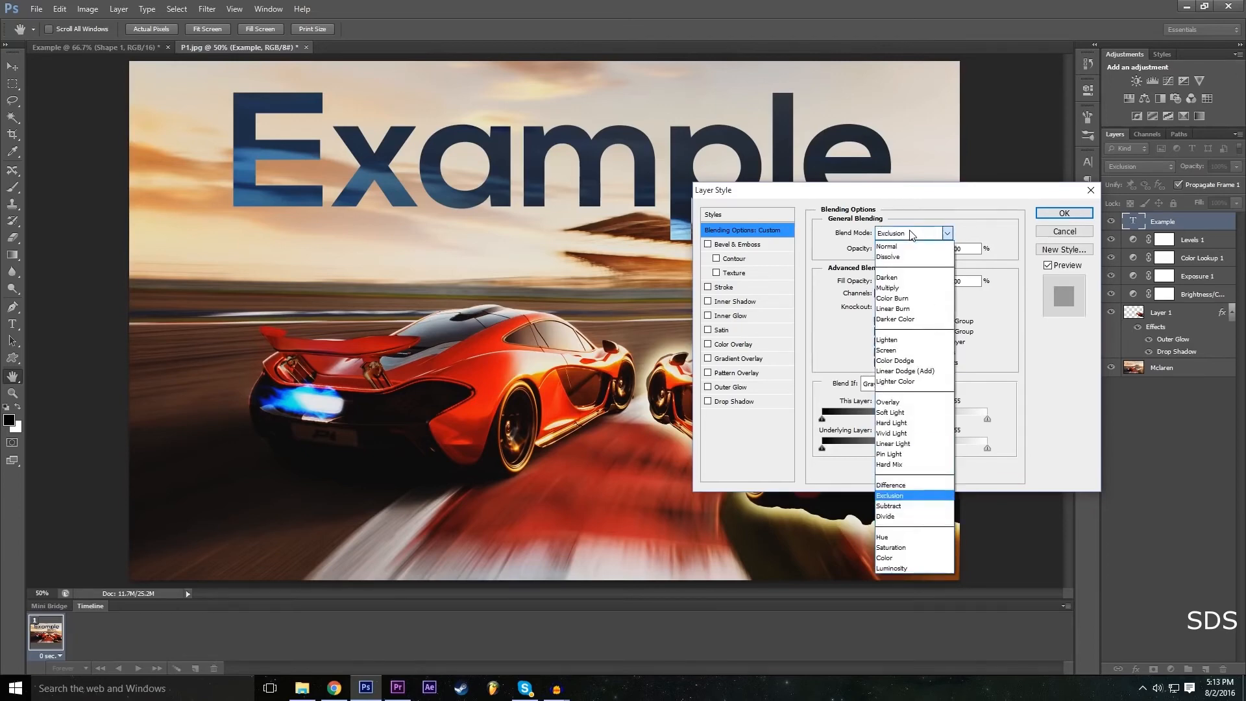
pyautogui.click(912, 278)
pyautogui.click(906, 234)
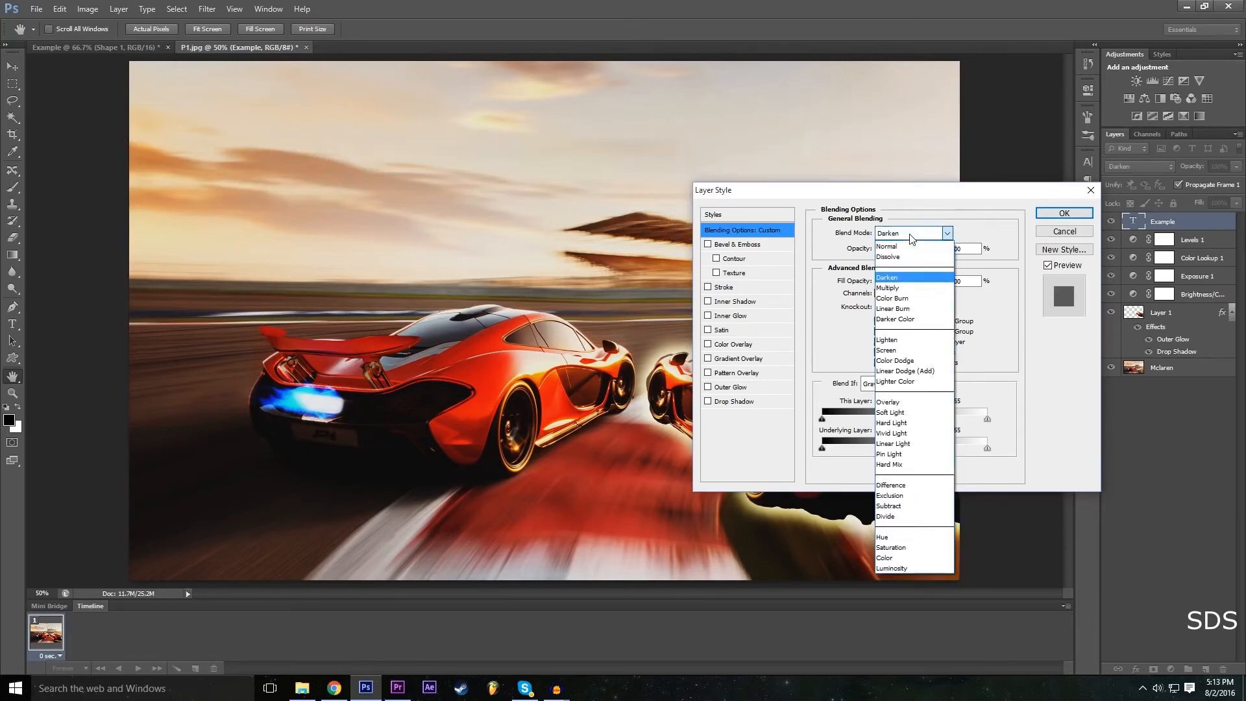
pyautogui.click(909, 294)
pyautogui.click(908, 233)
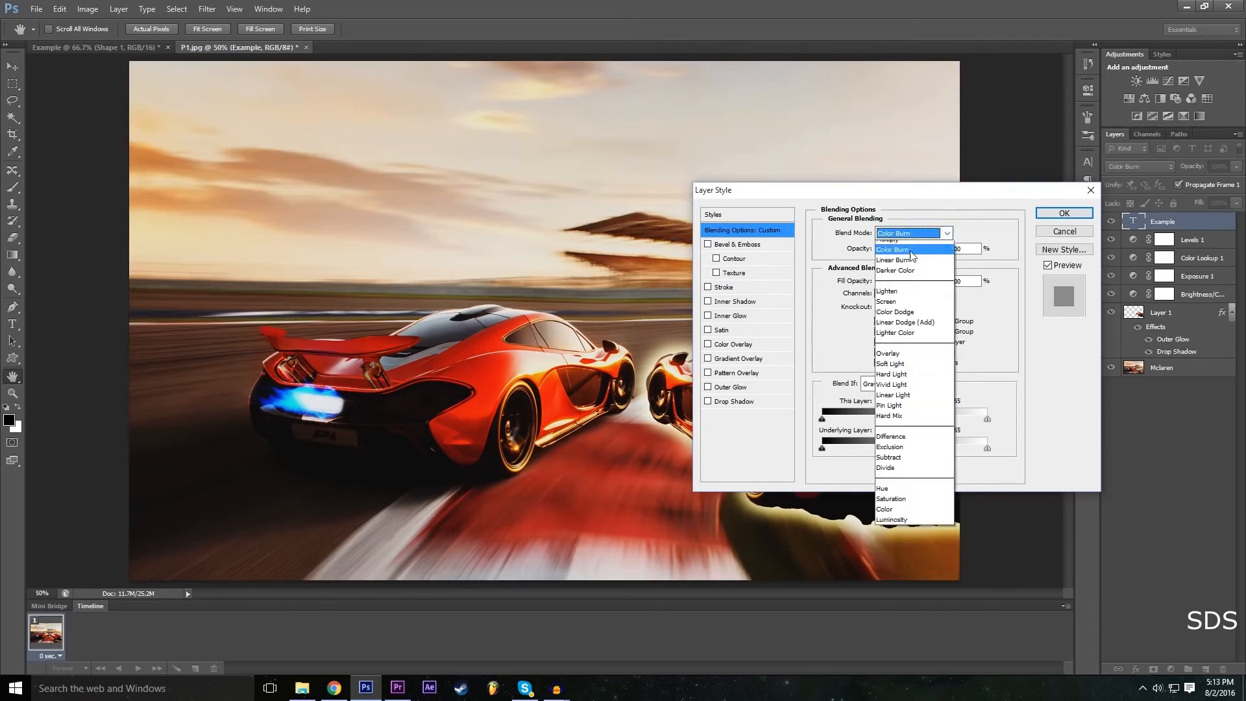
pyautogui.click(908, 402)
pyautogui.click(905, 235)
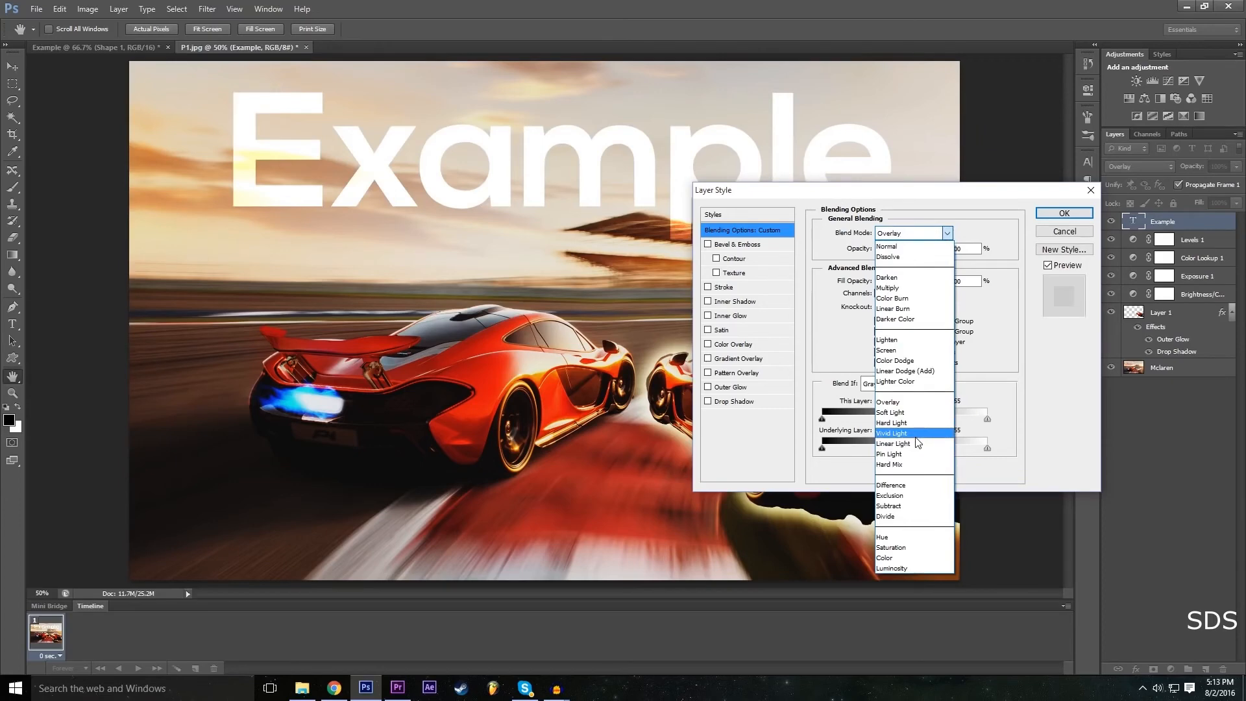
pyautogui.click(916, 434)
# Apply the Difference blend mode to the Example text and move the text toward the image's upper-left corner.
pyautogui.click(908, 232)
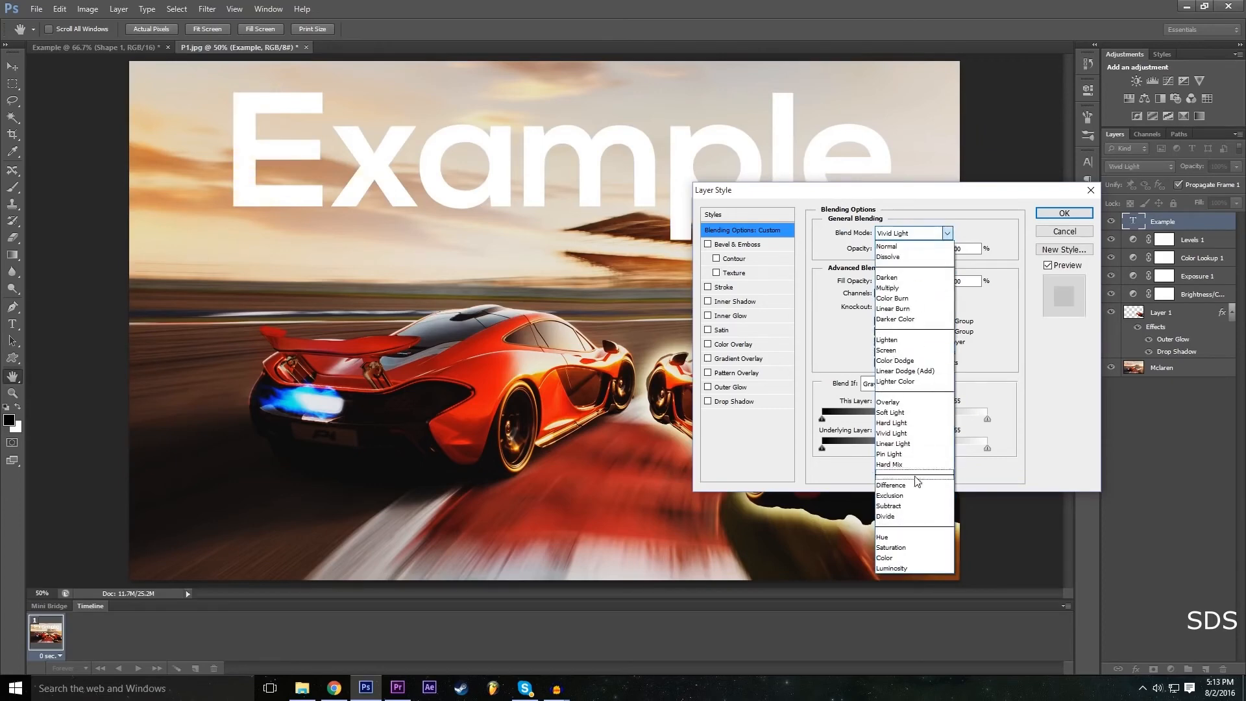
pyautogui.click(915, 492)
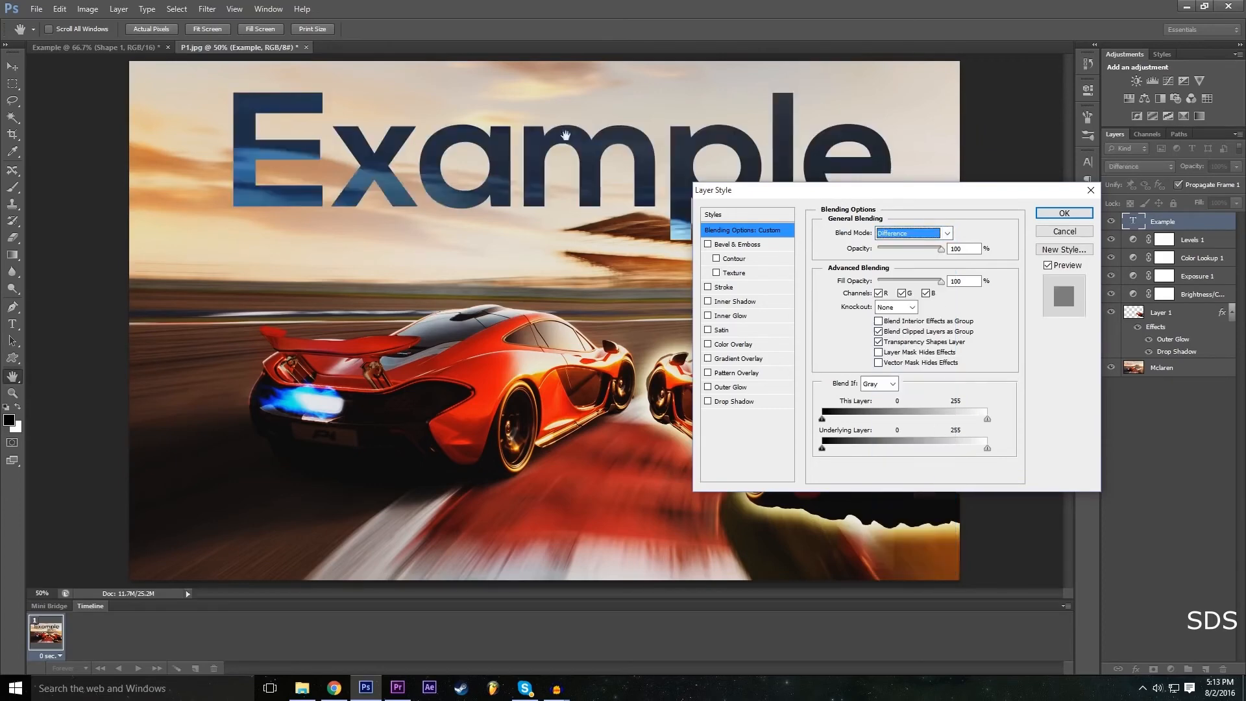
pyautogui.click(1062, 214)
pyautogui.click(12, 66)
pyautogui.moveTo(444, 182); pyautogui.dragTo(362, 162)
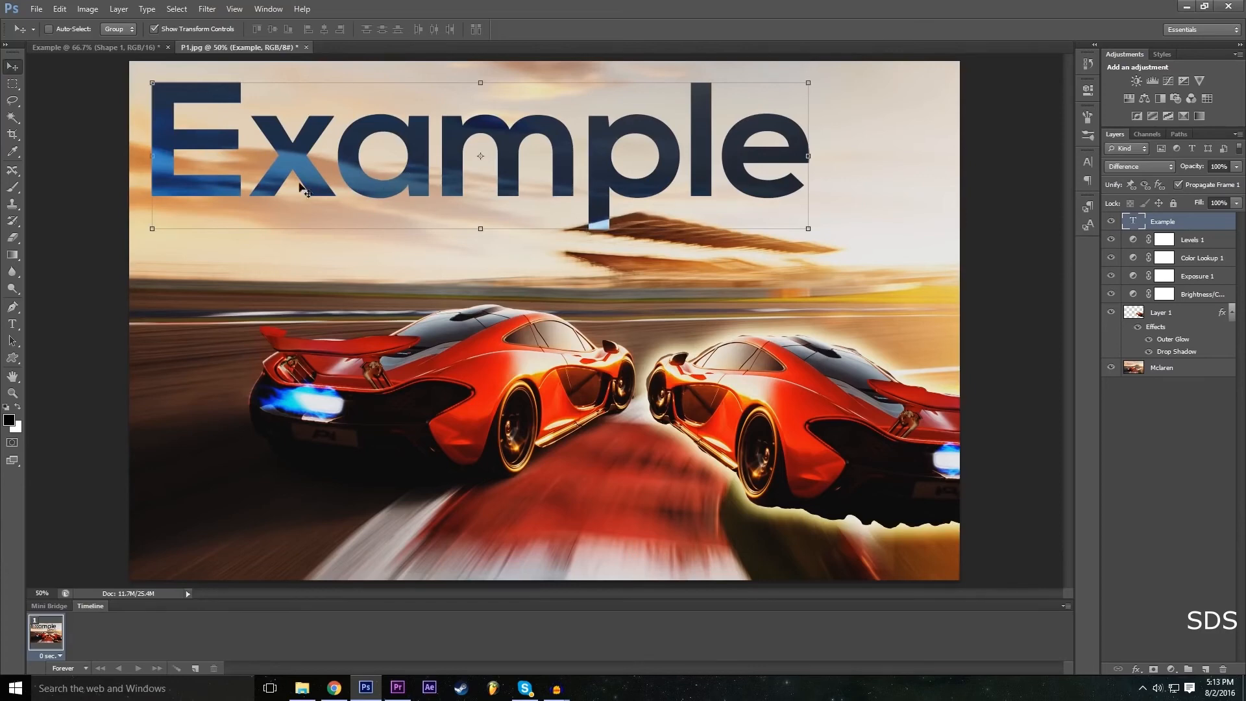
pyautogui.click(1212, 447)
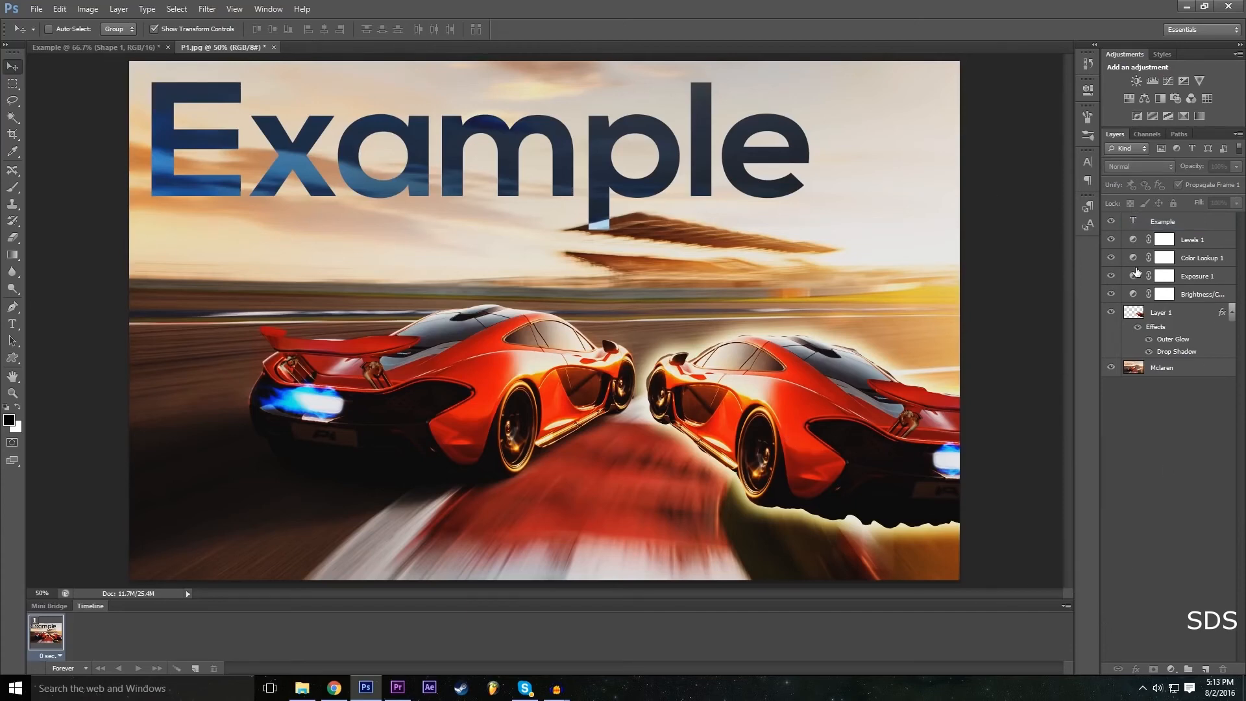
pyautogui.click(1155, 224)
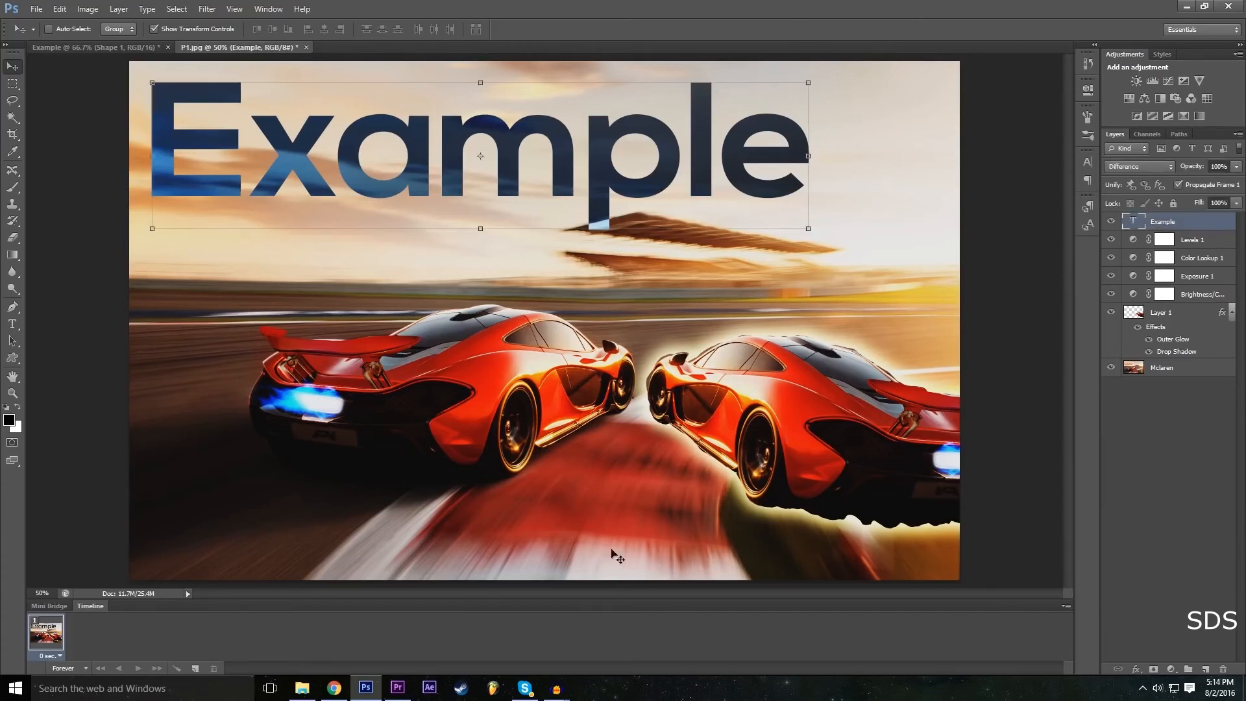
pyautogui.click(1136, 669)
pyautogui.press('Escape')
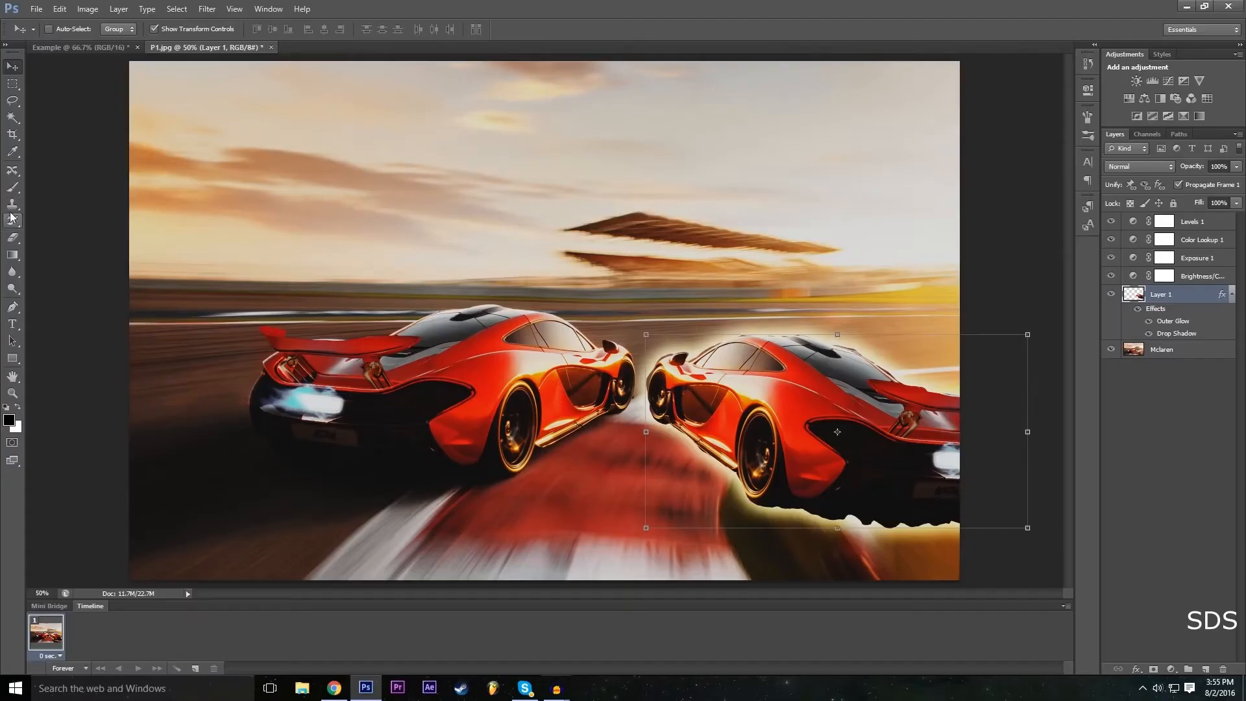
# Set up the Eraser for Layer 1 with a 100 px brush, trying harder edges before choosing a low hardness.
pyautogui.click(16, 239)
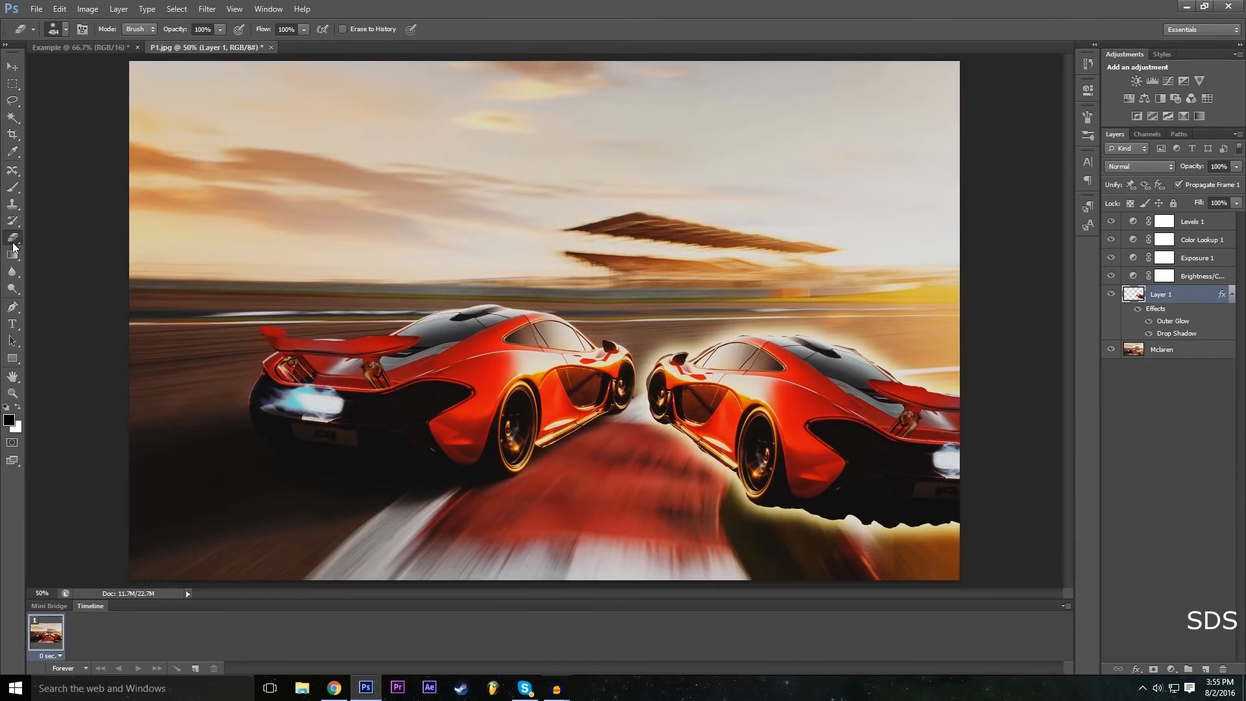
pyautogui.click(67, 30)
pyautogui.moveTo(20, 102); pyautogui.dragTo(26, 103)
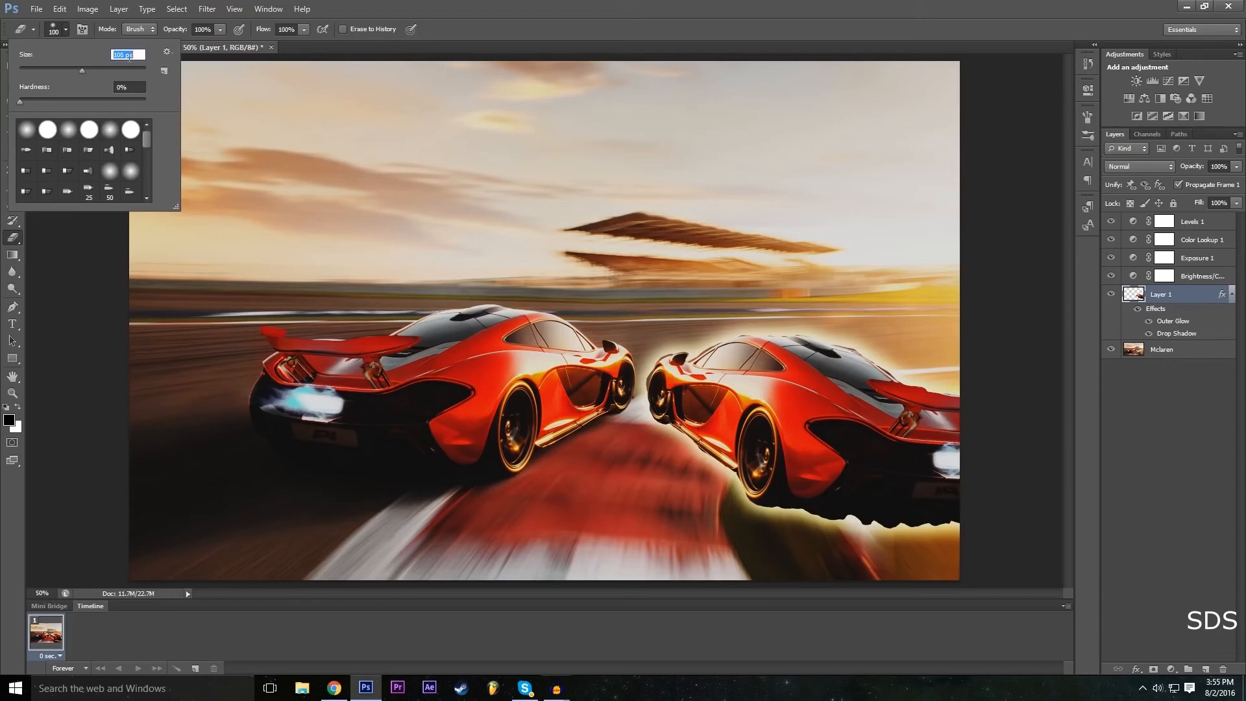
pyautogui.moveTo(82, 68); pyautogui.dragTo(81, 68)
pyautogui.moveTo(26, 100); pyautogui.dragTo(68, 99)
pyautogui.moveTo(51, 105); pyautogui.dragTo(25, 99)
pyautogui.click(544, 5)
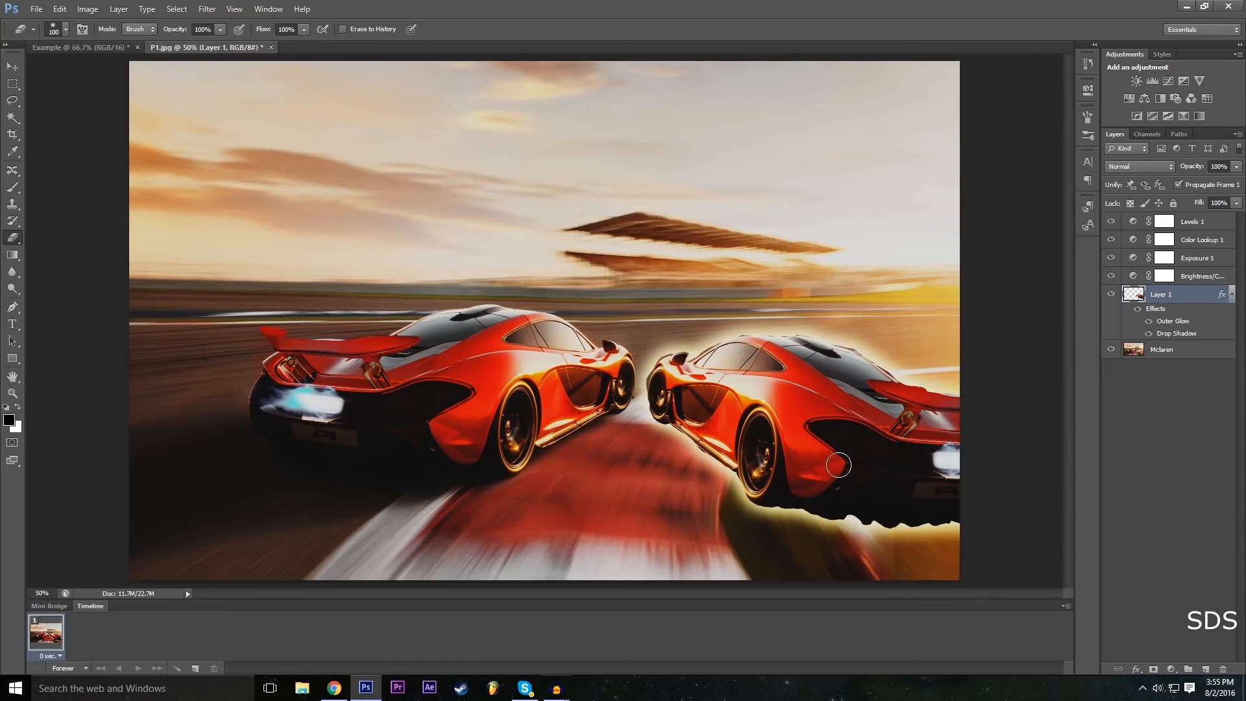
# Try erasing across the mirrored car on Layer 1 with the current soft brush, and undo the last stroke.
pyautogui.moveTo(687, 484)
pyautogui.mouseDown()
pyautogui.moveTo(714, 428)
pyautogui.moveTo(846, 291)
pyautogui.moveTo(653, 469)
pyautogui.moveTo(683, 374)
pyautogui.moveTo(668, 346)
pyautogui.moveTo(649, 385)
pyautogui.moveTo(721, 447)
pyautogui.moveTo(826, 367)
pyautogui.moveTo(699, 421)
pyautogui.moveTo(843, 297)
pyautogui.moveTo(888, 432)
pyautogui.moveTo(948, 432)
pyautogui.moveTo(868, 422)
pyautogui.moveTo(982, 429)
pyautogui.moveTo(868, 380)
pyautogui.moveTo(966, 416)
pyautogui.moveTo(883, 376)
pyautogui.moveTo(880, 404)
pyautogui.moveTo(937, 436)
pyautogui.moveTo(945, 468)
pyautogui.moveTo(970, 462)
pyautogui.mouseUp()
pyautogui.click(59, 9)
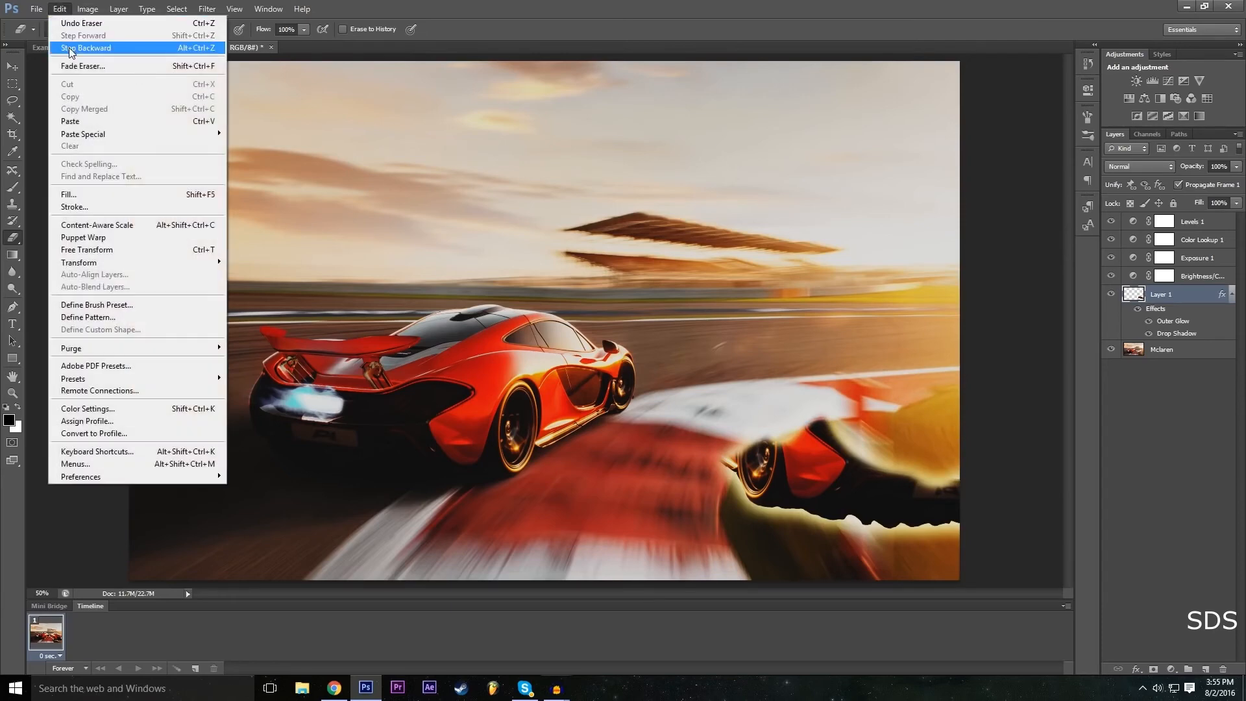
pyautogui.click(71, 48)
# Raise the Eraser brush hardness and try erasing the front end of the mirrored car on Layer 1.
pyautogui.click(66, 29)
pyautogui.moveTo(36, 101); pyautogui.dragTo(108, 102)
pyautogui.click(713, 4)
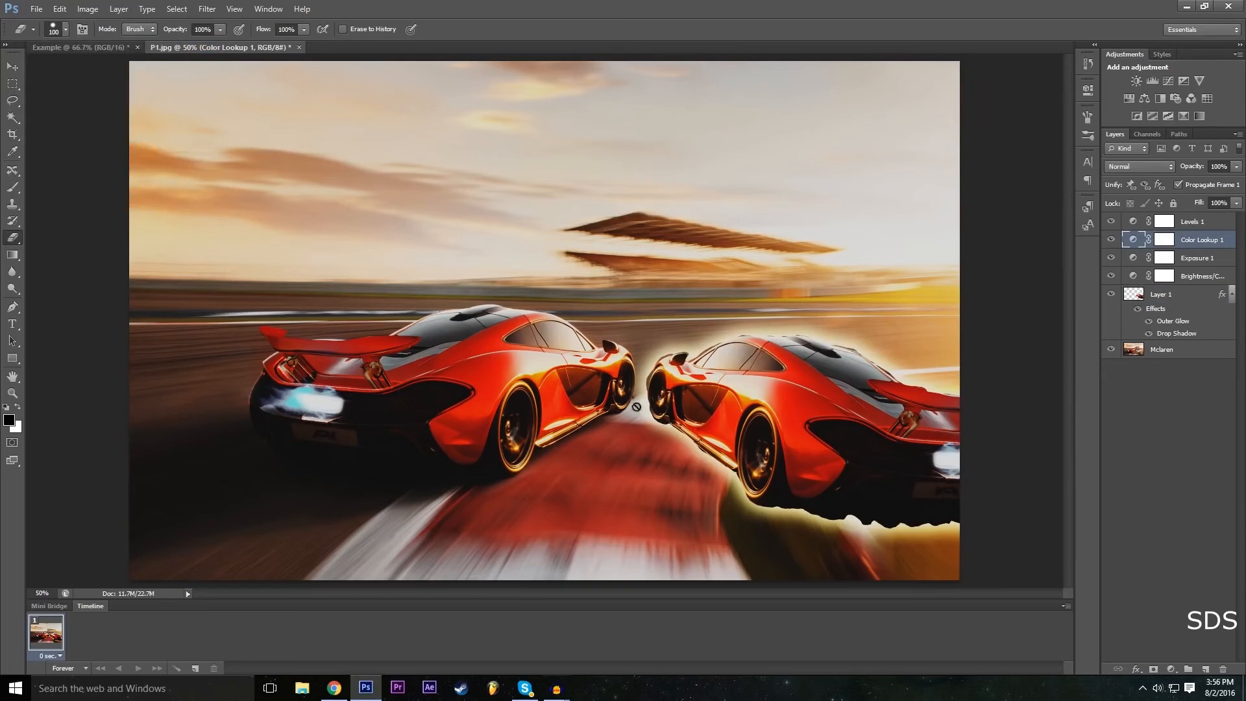
pyautogui.click(1151, 294)
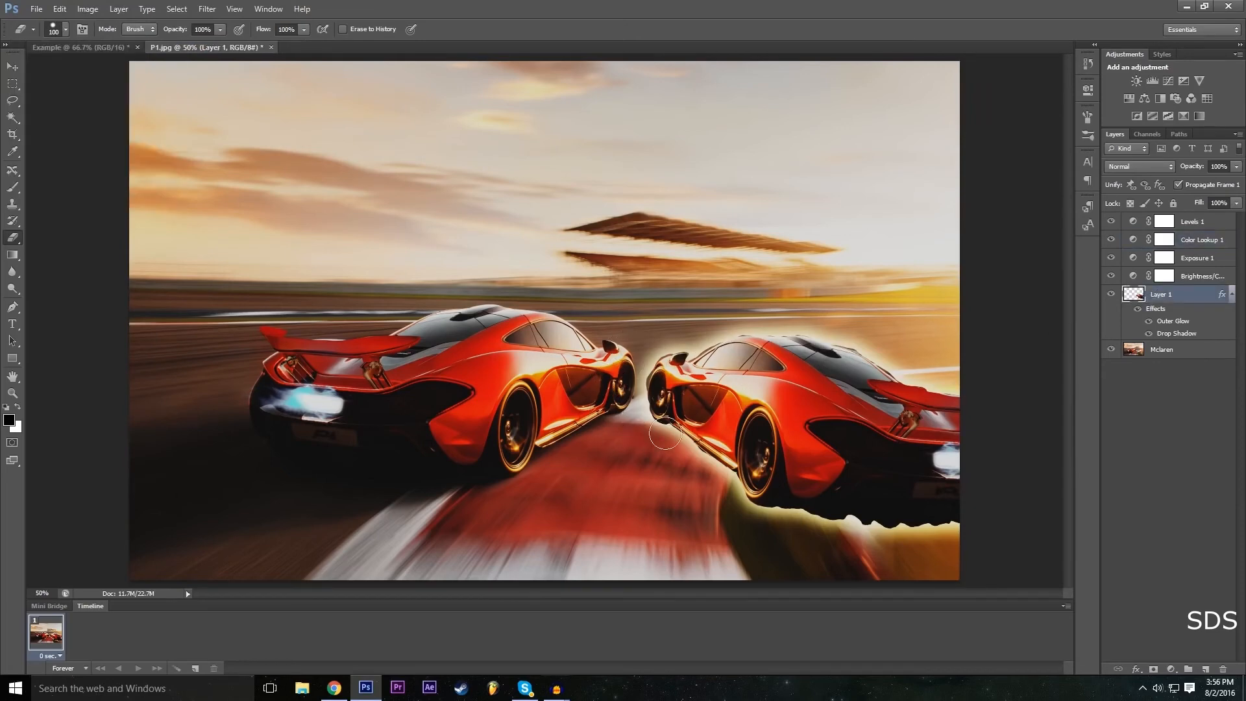
pyautogui.moveTo(649, 441)
pyautogui.mouseDown()
pyautogui.moveTo(688, 364)
pyautogui.moveTo(739, 311)
pyautogui.moveTo(676, 403)
pyautogui.moveTo(785, 323)
pyautogui.moveTo(675, 454)
pyautogui.mouseUp()
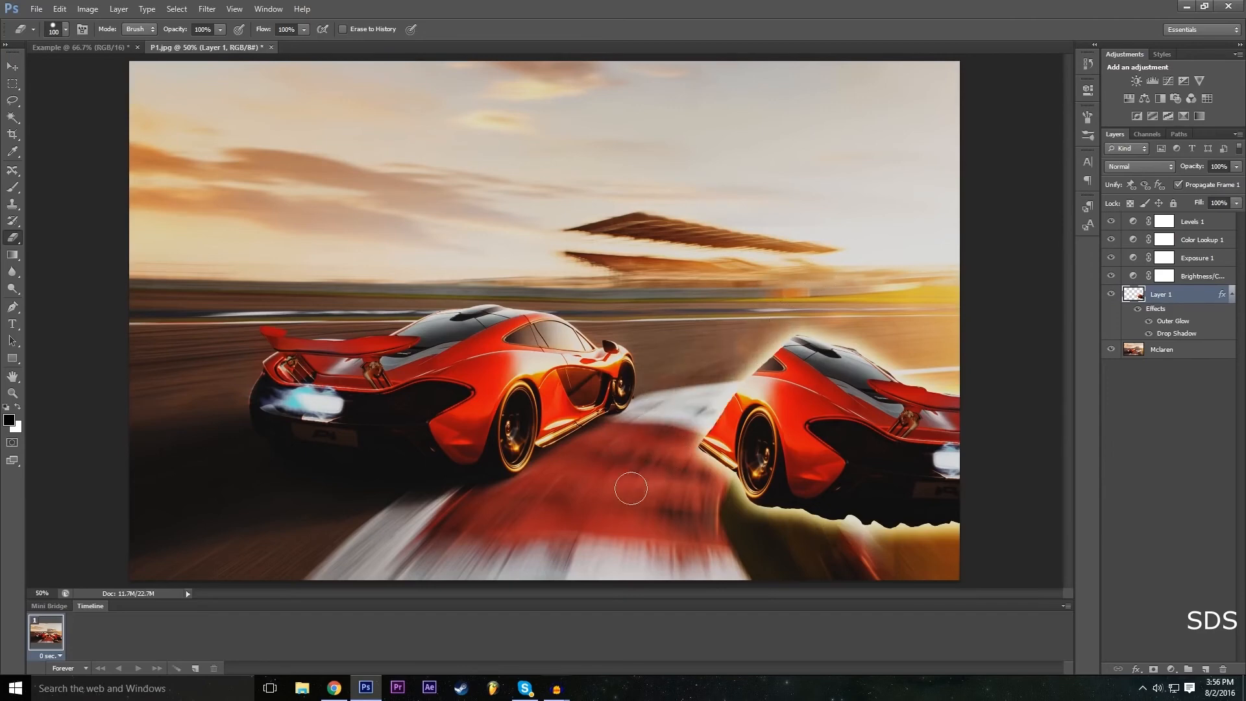
# Set the Eraser hardness to 0% and try a soft stroke across the mirrored car's rear body.
pyautogui.click(67, 29)
pyautogui.moveTo(84, 102); pyautogui.dragTo(2, 119)
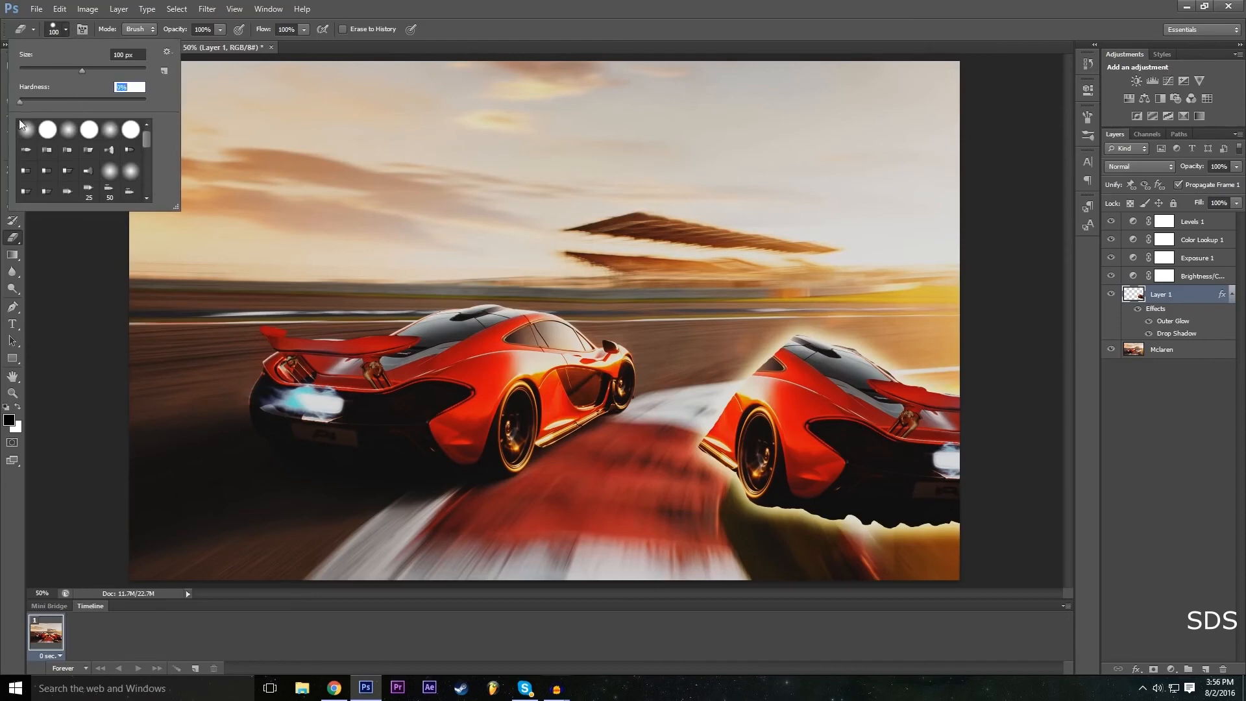
pyautogui.click(834, 3)
pyautogui.moveTo(901, 376)
pyautogui.mouseDown()
pyautogui.moveTo(777, 517)
pyautogui.moveTo(921, 378)
pyautogui.moveTo(781, 508)
pyautogui.moveTo(783, 529)
pyautogui.moveTo(900, 437)
pyautogui.moveTo(841, 447)
pyautogui.moveTo(802, 451)
pyautogui.mouseUp()
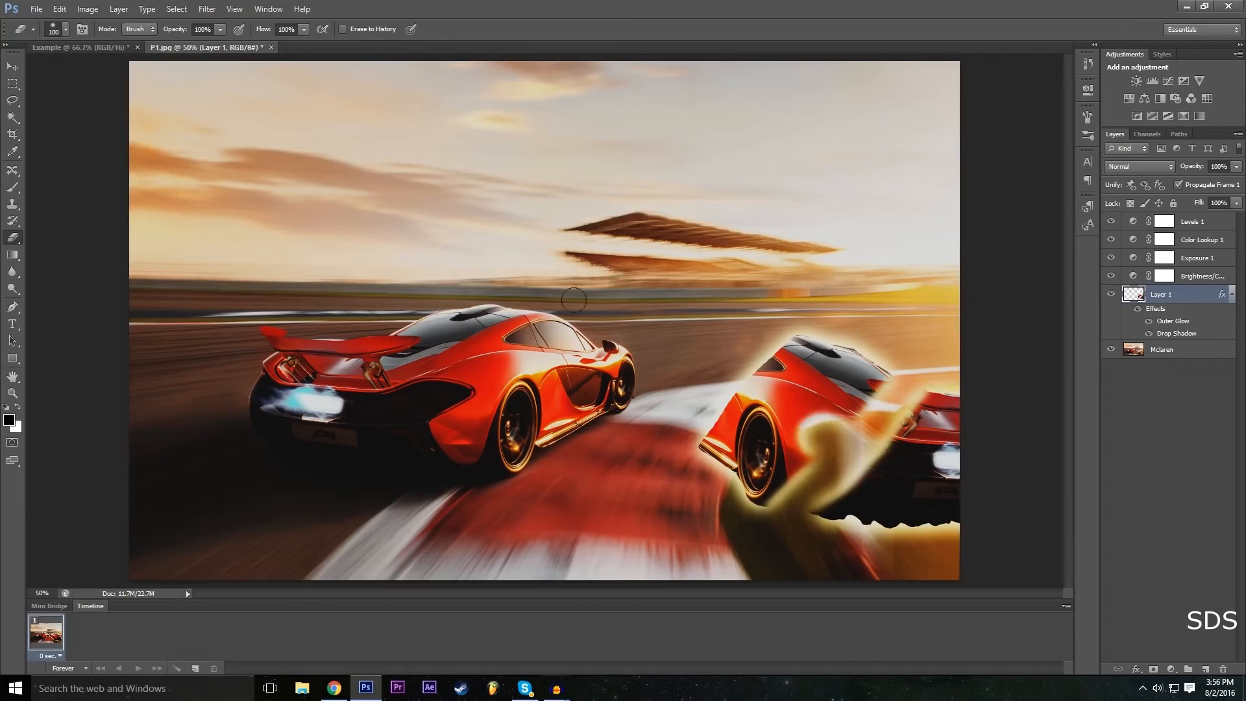
# Choose a 59 px preset brush tip for the Eraser and try erasing the rest of the mirrored car.
pyautogui.click(53, 30)
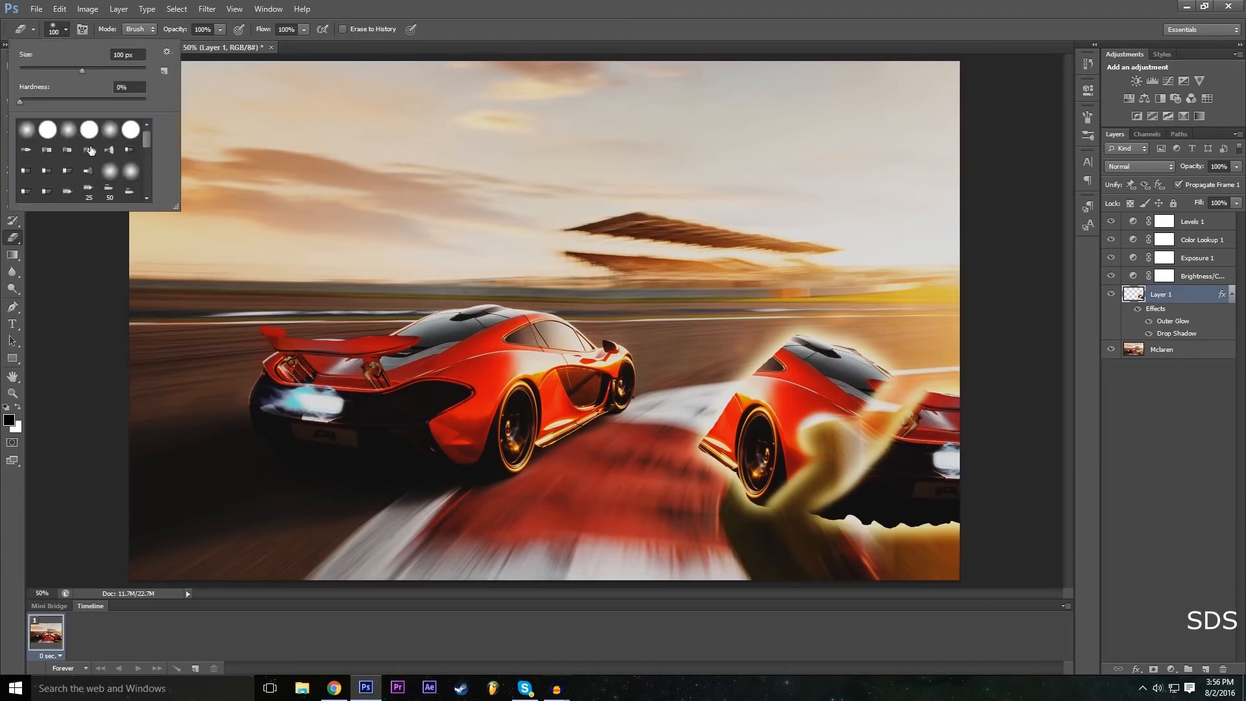
pyautogui.scroll(-5, 90, 150)
pyautogui.click(128, 148)
pyautogui.click(89, 156)
pyautogui.moveTo(785, 396)
pyautogui.mouseDown()
pyautogui.moveTo(811, 415)
pyautogui.moveTo(772, 441)
pyautogui.moveTo(756, 401)
pyautogui.moveTo(824, 343)
pyautogui.moveTo(798, 376)
pyautogui.mouseUp()
pyautogui.moveTo(884, 421)
pyautogui.mouseDown()
pyautogui.moveTo(935, 456)
pyautogui.moveTo(942, 499)
pyautogui.moveTo(908, 522)
pyautogui.moveTo(710, 486)
pyautogui.moveTo(764, 464)
pyautogui.moveTo(735, 451)
pyautogui.moveTo(728, 417)
pyautogui.moveTo(729, 438)
pyautogui.moveTo(724, 420)
pyautogui.moveTo(678, 463)
pyautogui.moveTo(750, 419)
pyautogui.moveTo(766, 434)
pyautogui.moveTo(785, 356)
pyautogui.moveTo(766, 338)
pyautogui.moveTo(756, 373)
pyautogui.moveTo(750, 357)
pyautogui.moveTo(789, 364)
pyautogui.moveTo(775, 372)
pyautogui.moveTo(856, 361)
pyautogui.moveTo(794, 372)
pyautogui.moveTo(849, 477)
pyautogui.moveTo(967, 454)
pyautogui.moveTo(921, 494)
pyautogui.mouseUp()
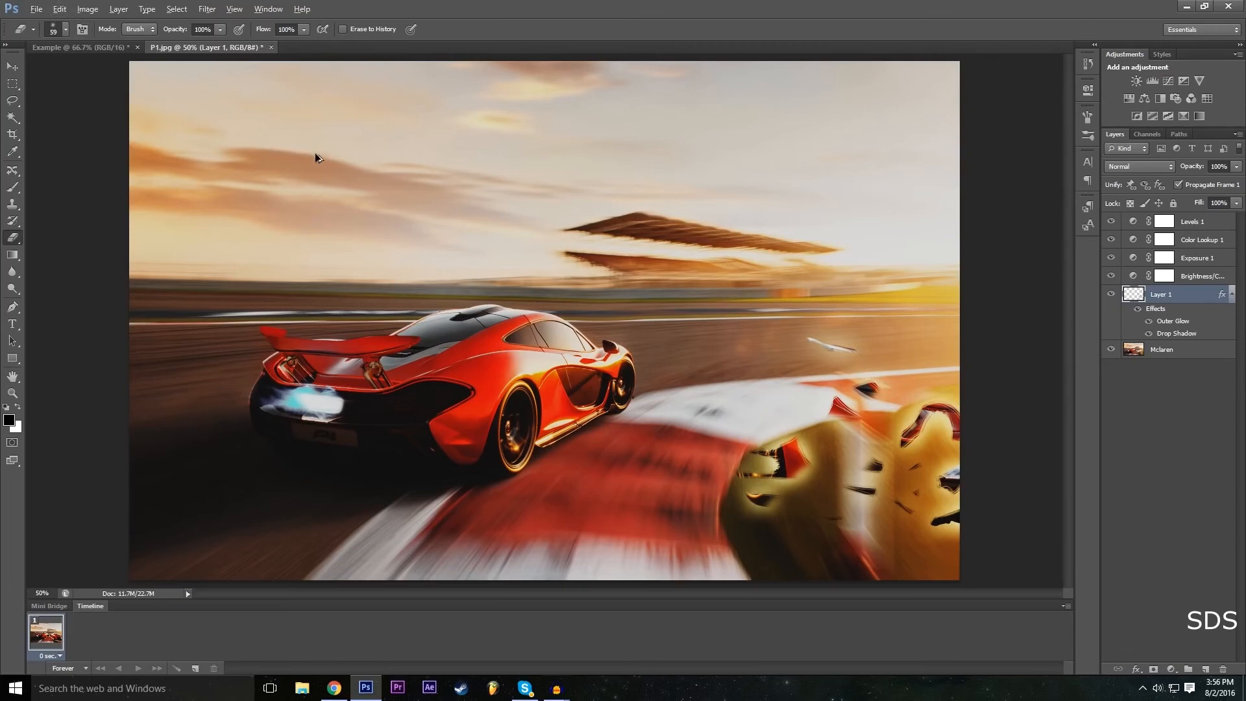
# Undo all the eraser strokes on the mirrored car and switch to the Pen tool.
pyautogui.hotkey('ctrl', 'alt', 'z')
pyautogui.hotkey('ctrl', 'alt', 'z')
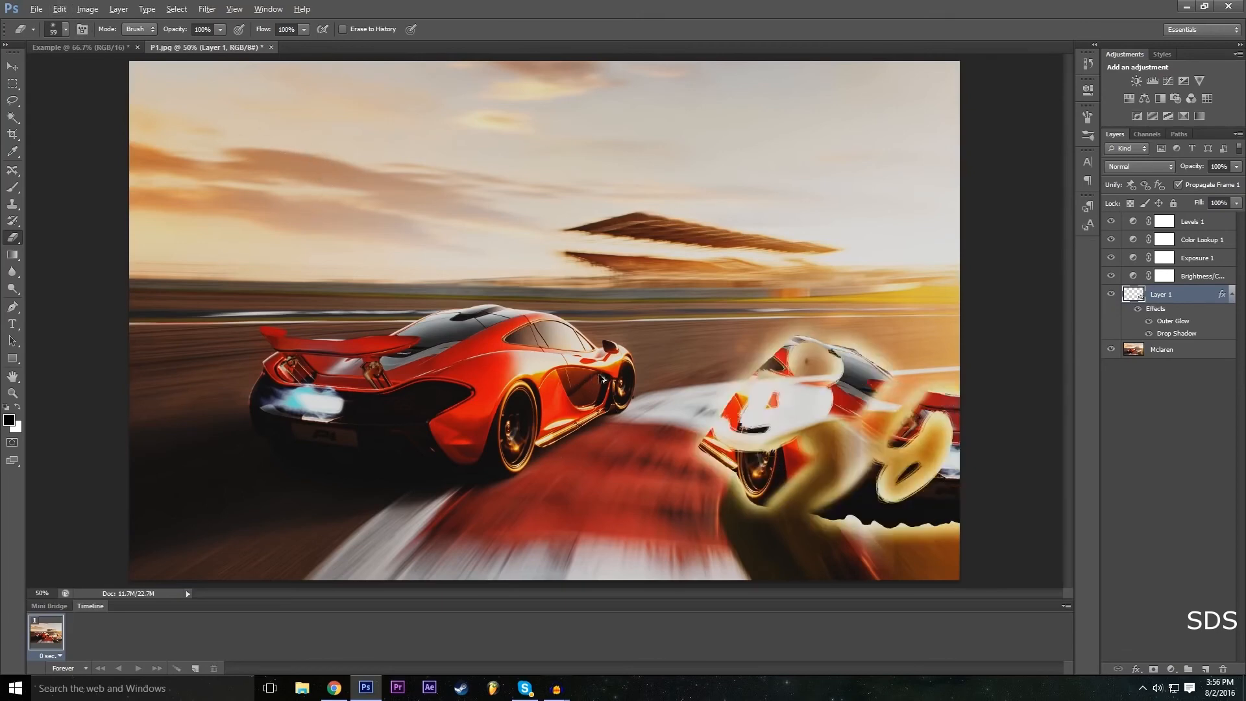
pyautogui.hotkey('ctrl', 'alt', 'z')
pyautogui.hotkey('ctrl', 'alt', 'z')
pyautogui.hotkey('ctrl', 'alt', 'z')
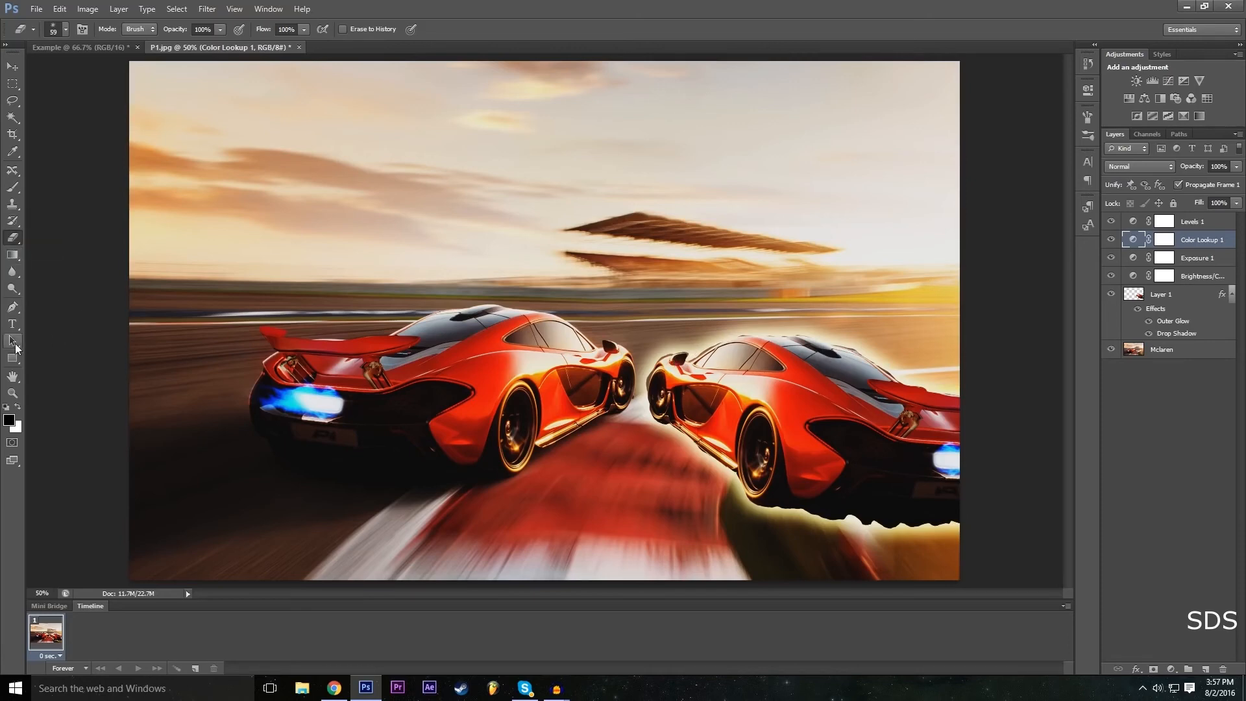
pyautogui.click(14, 311)
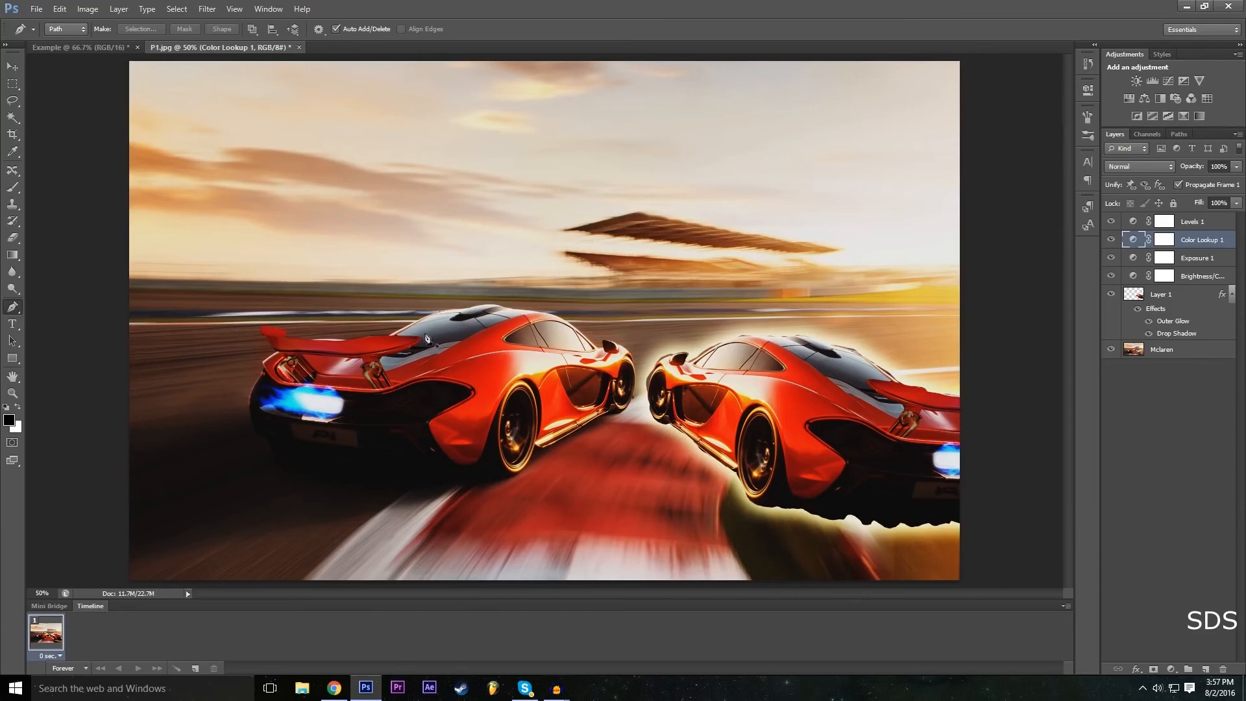
pyautogui.click(72, 47)
pyautogui.click(200, 47)
pyautogui.click(36, 8)
pyautogui.click(49, 23)
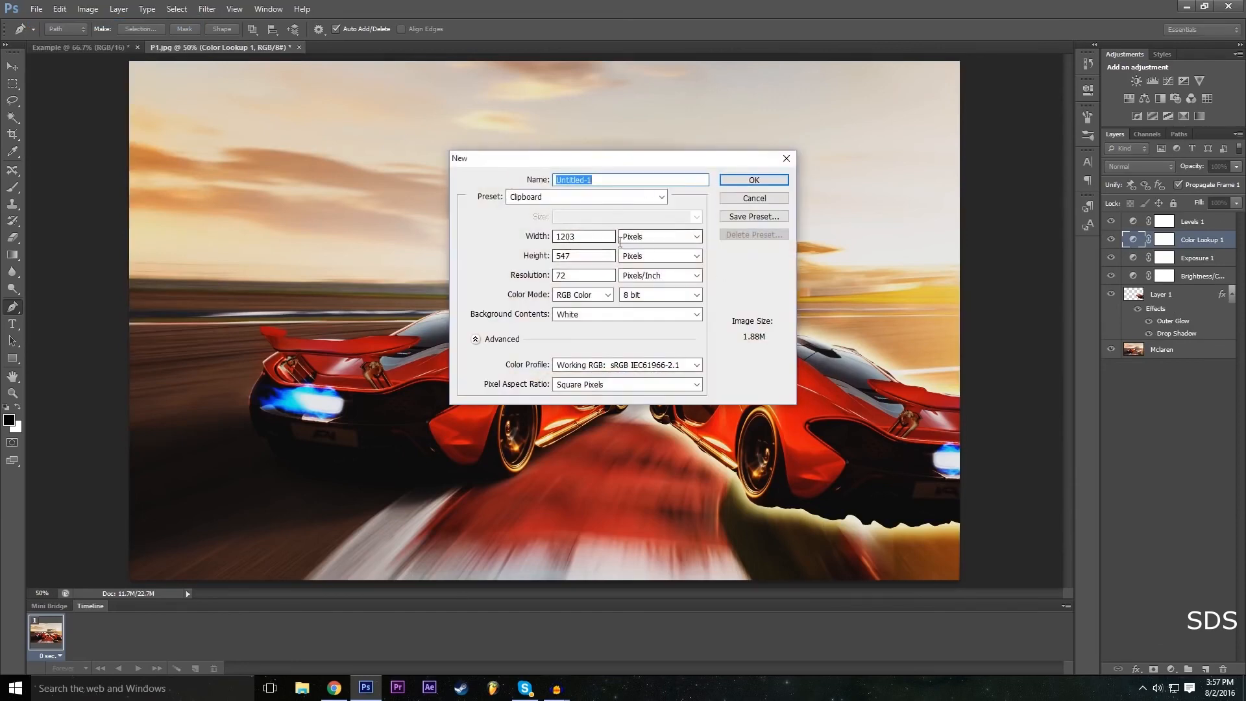
pyautogui.doubleClick(605, 239)
pyautogui.write('1920')
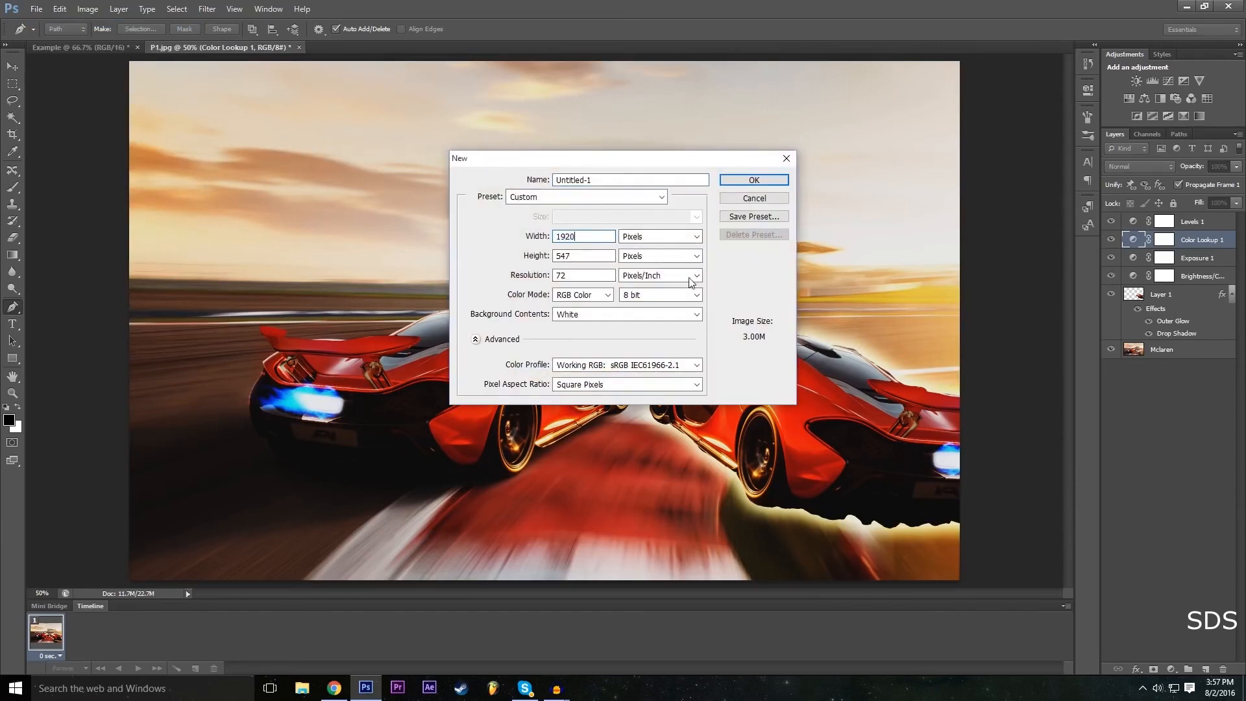
pyautogui.click(565, 258)
pyautogui.click(733, 199)
# In the Example document, hide the Rectangle 1 layer and make the Background layer active.
pyautogui.click(65, 46)
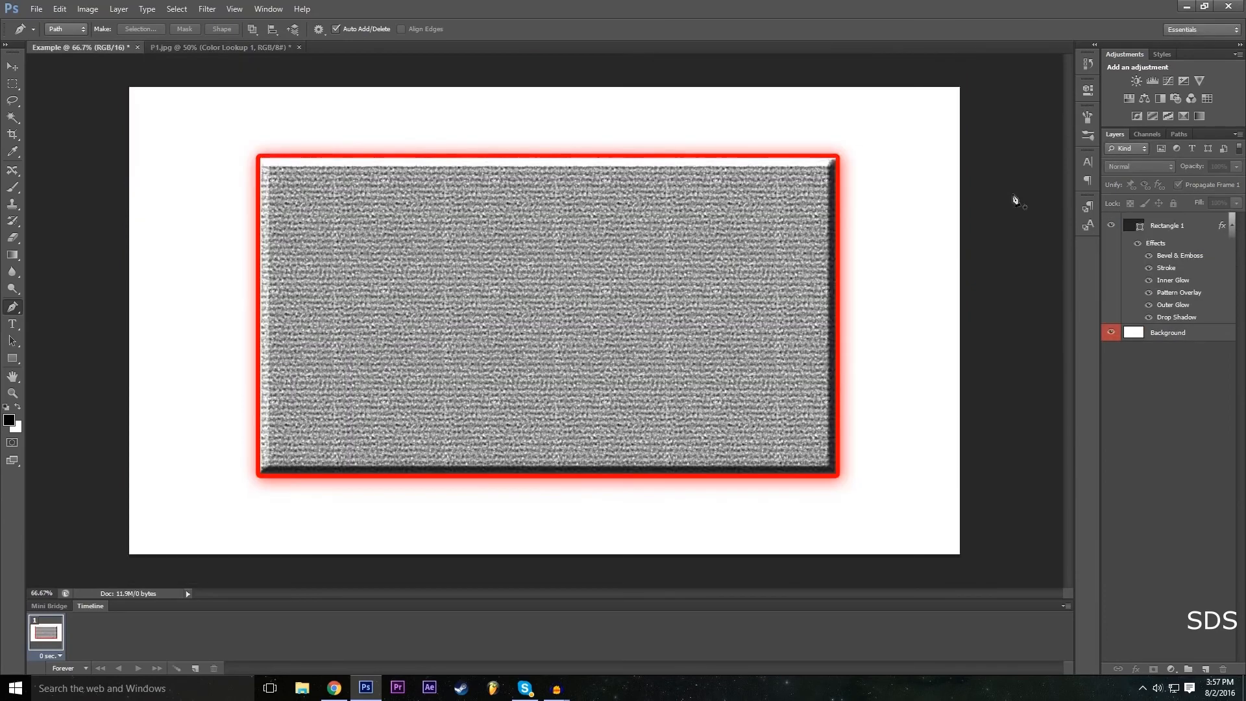
pyautogui.click(1111, 227)
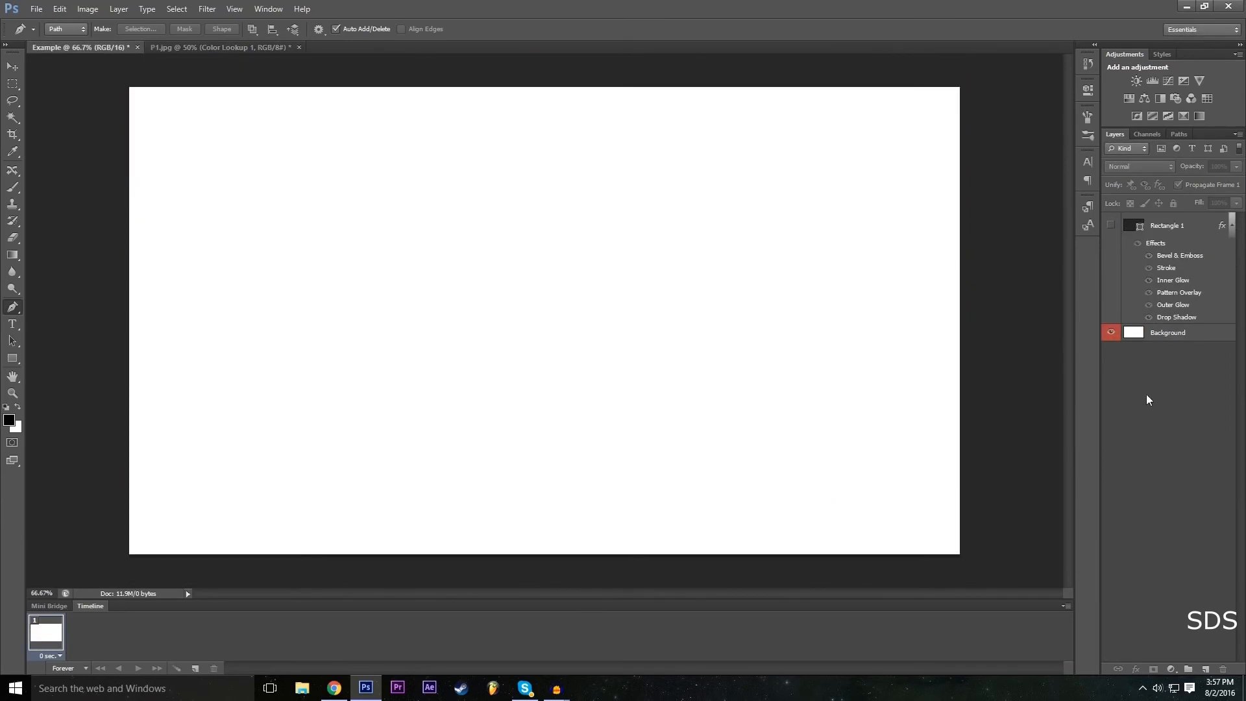
pyautogui.click(1165, 334)
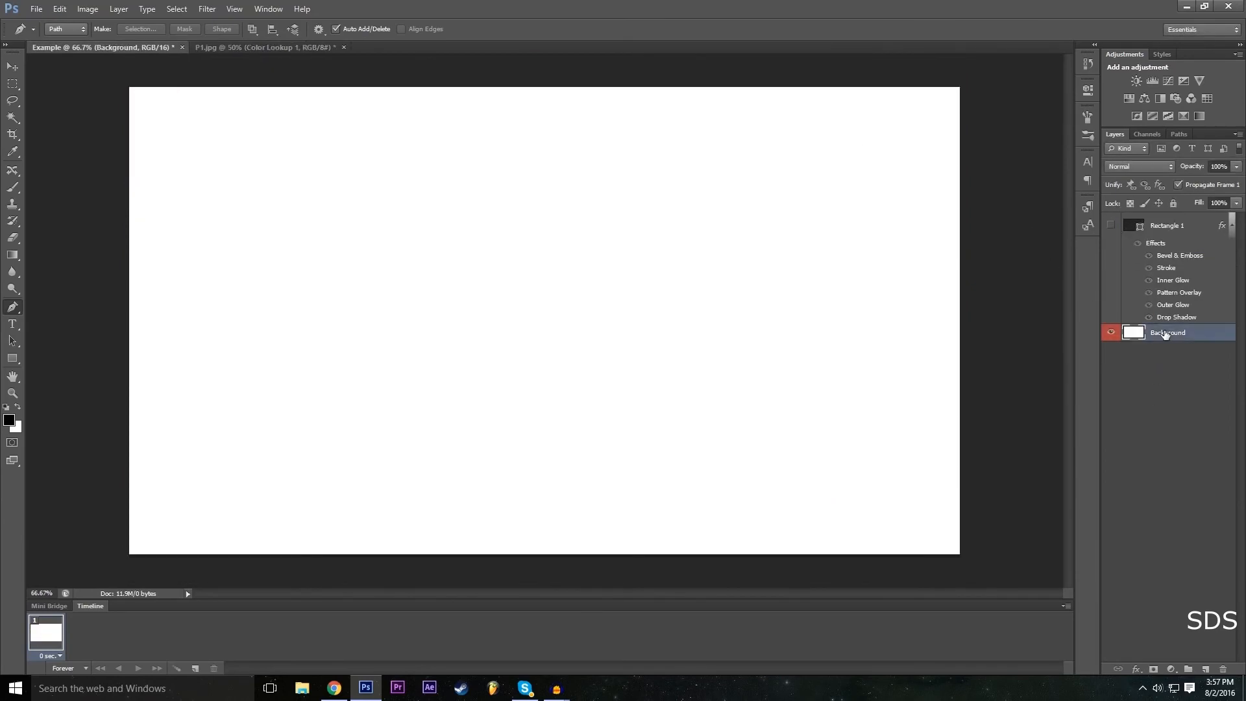
pyautogui.click(1110, 226)
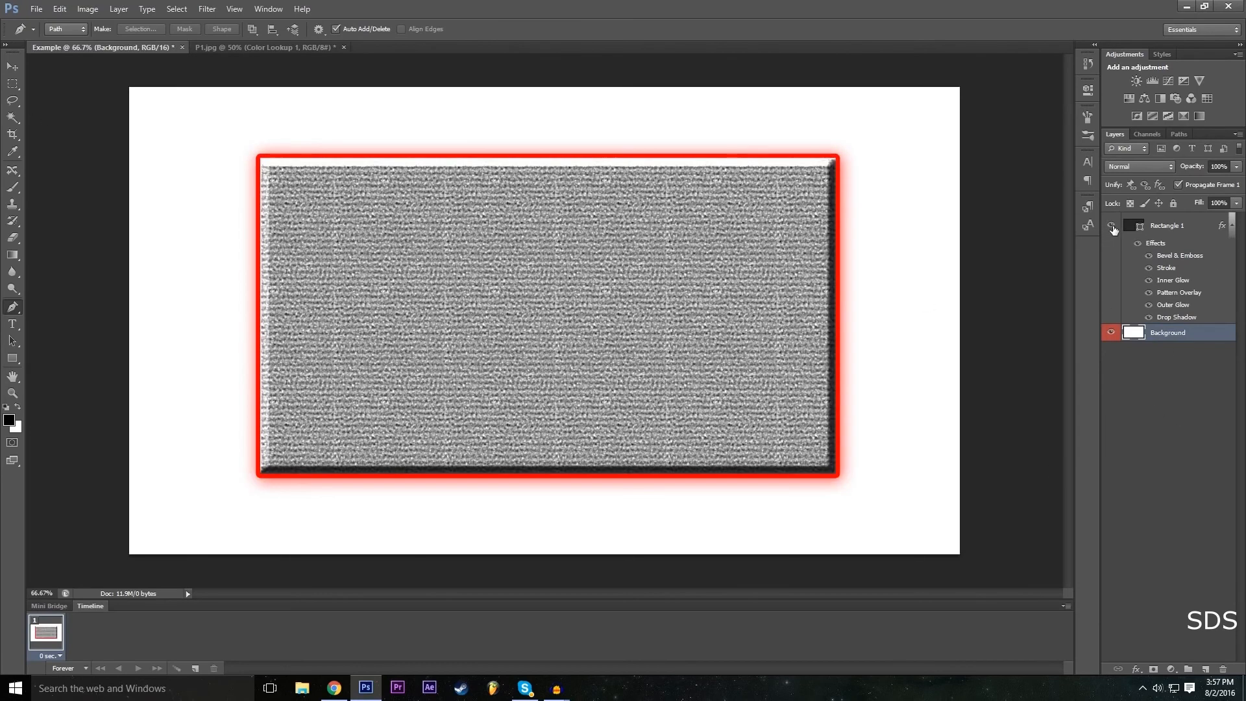
pyautogui.click(1111, 226)
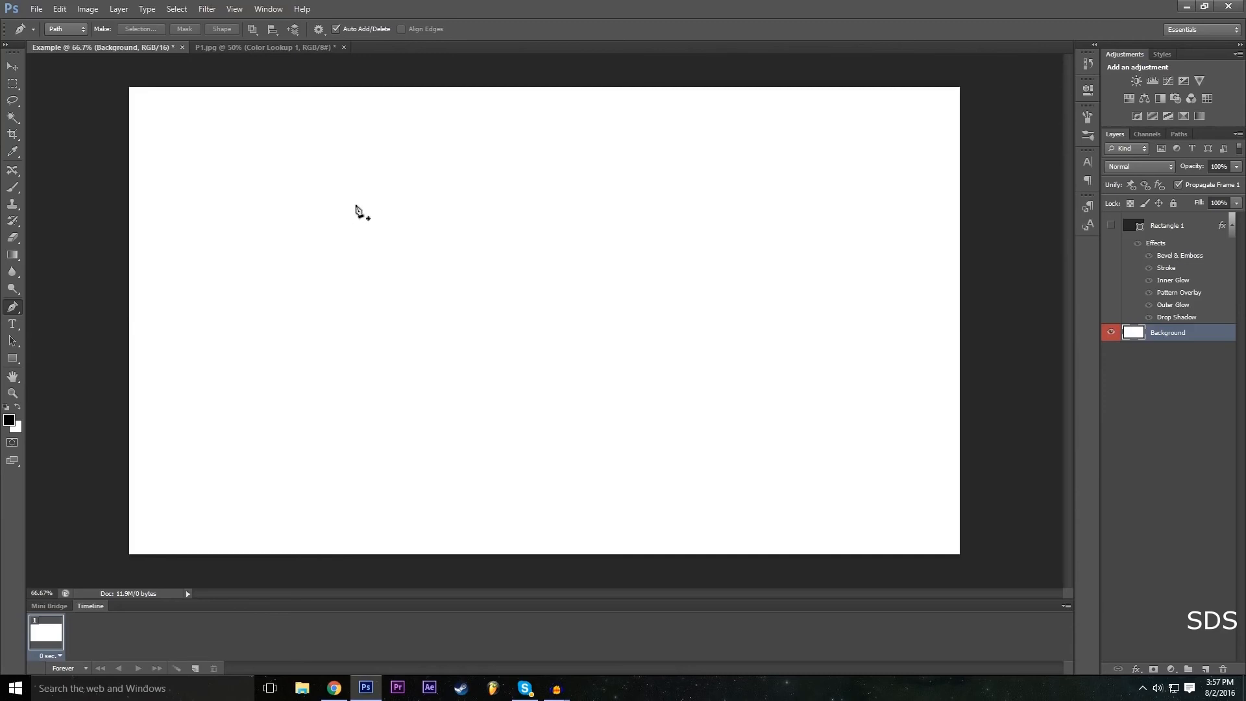
# Try a four-point Z-shaped path with the Pen tool on the blank canvas, and undo back to its first anchor point.
pyautogui.click(345, 188)
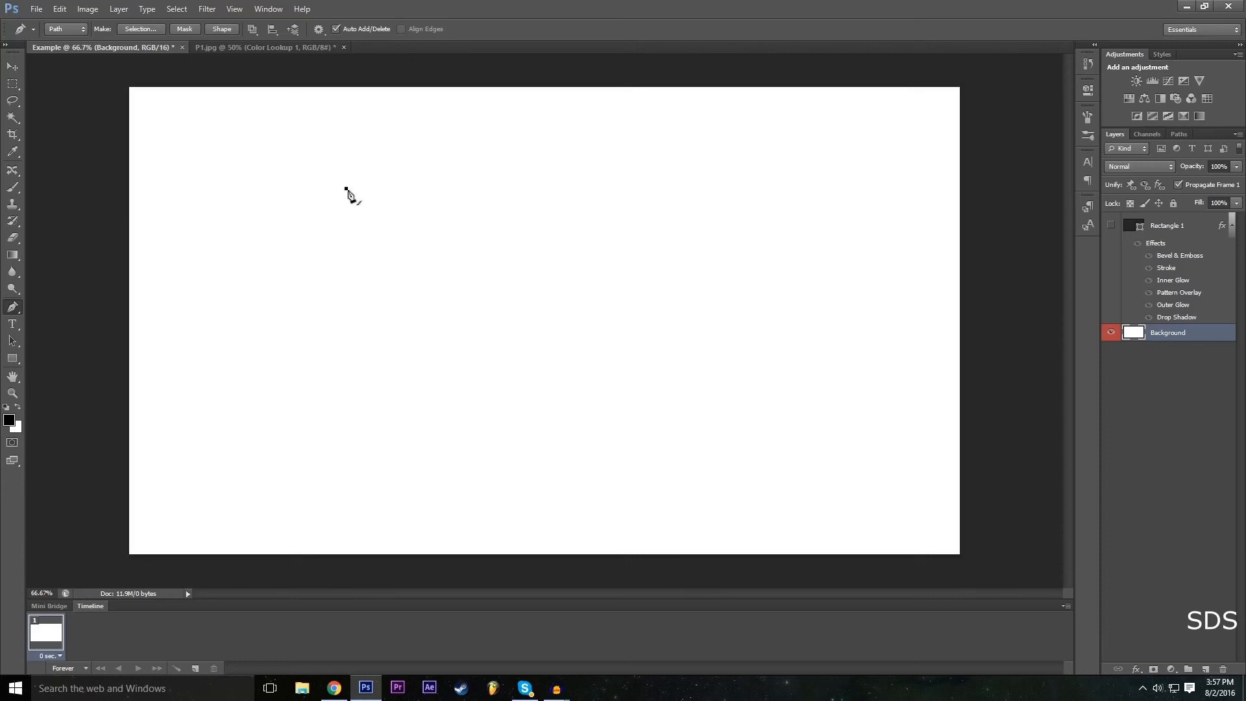
pyautogui.click(552, 184)
pyautogui.click(343, 328)
pyautogui.click(576, 328)
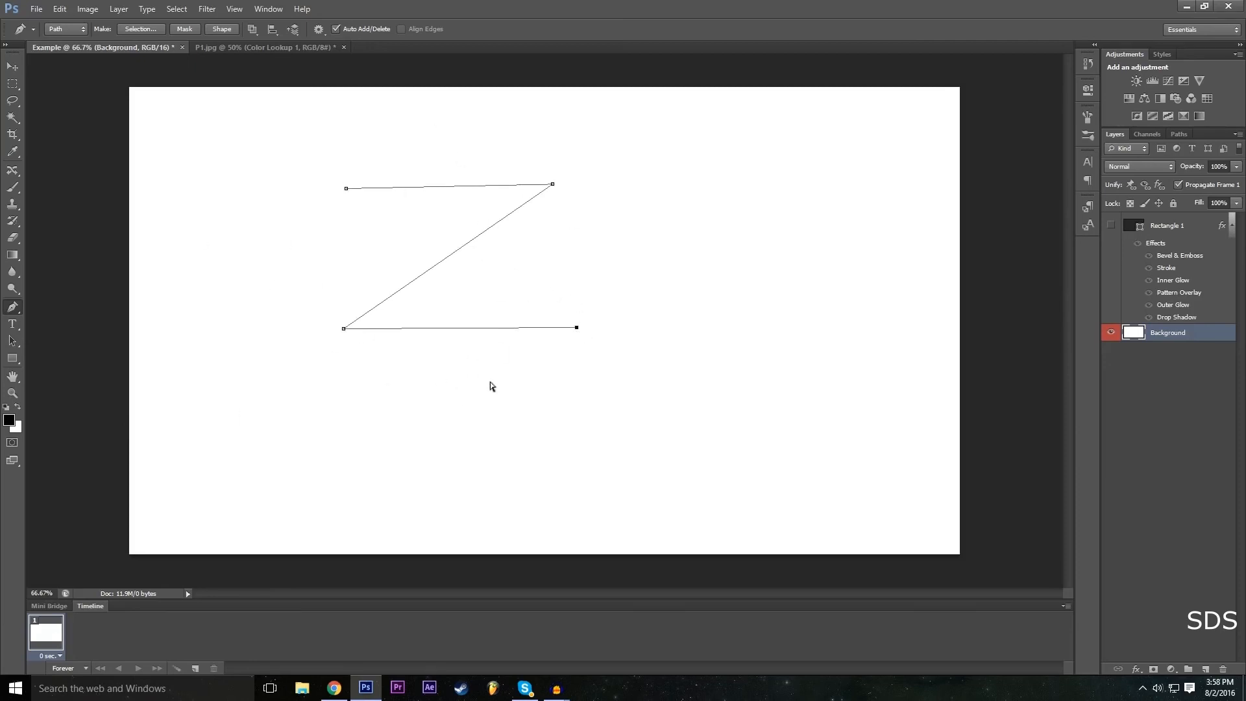
pyautogui.hotkey('ctrl', 'z')
pyautogui.hotkey('ctrl', 'z')
pyautogui.hotkey('ctrl', 'z')
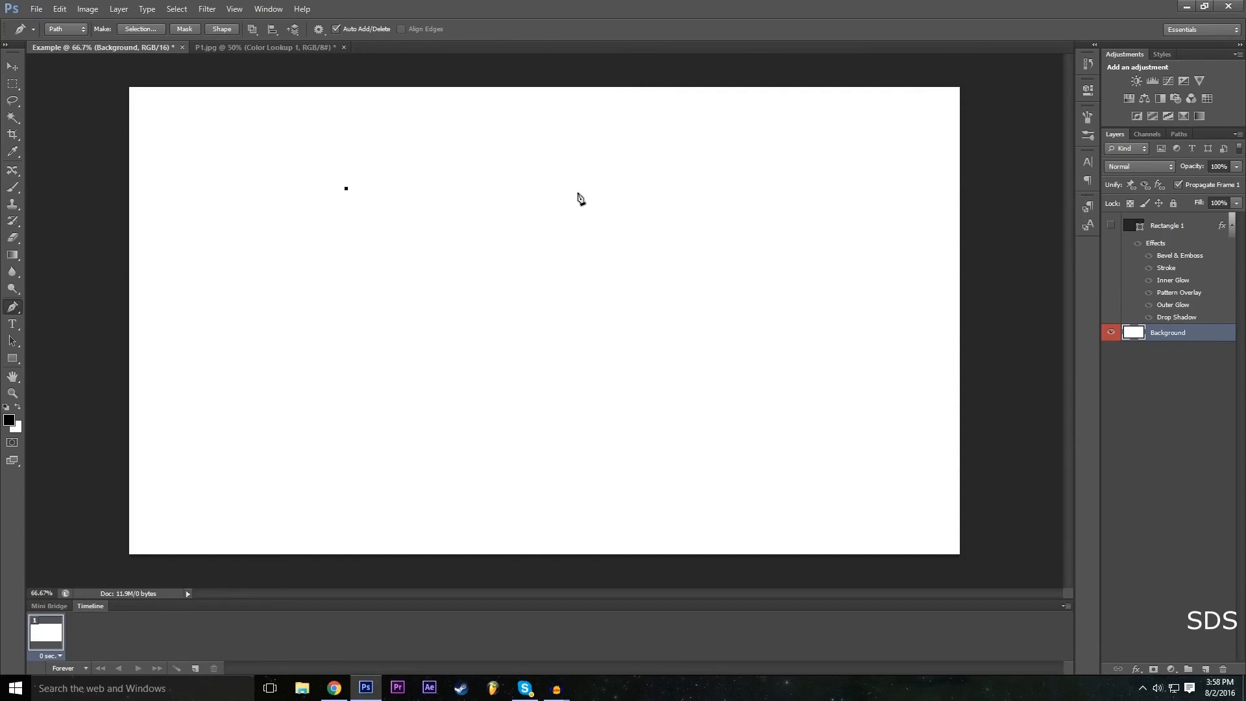
# Draw the Z's inner edges: a level horizontal segment from the first anchor, and a diagonal down to a point below that anchor.
pyautogui.click(553, 188)
pyautogui.click(51, 8)
pyautogui.click(71, 21)
pyautogui.click(553, 188)
pyautogui.keyDown('shift'); pyautogui.click(337, 332); pyautogui.keyUp('shift')
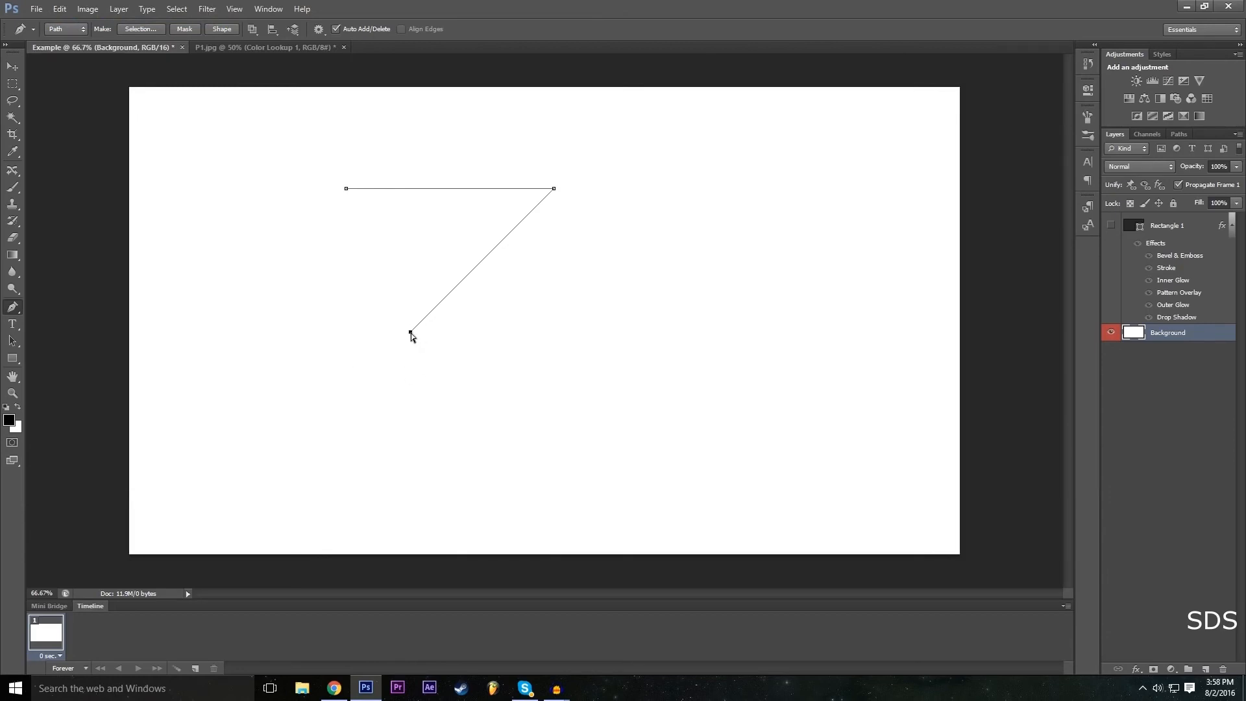
pyautogui.moveTo(410, 332); pyautogui.dragTo(345, 388)
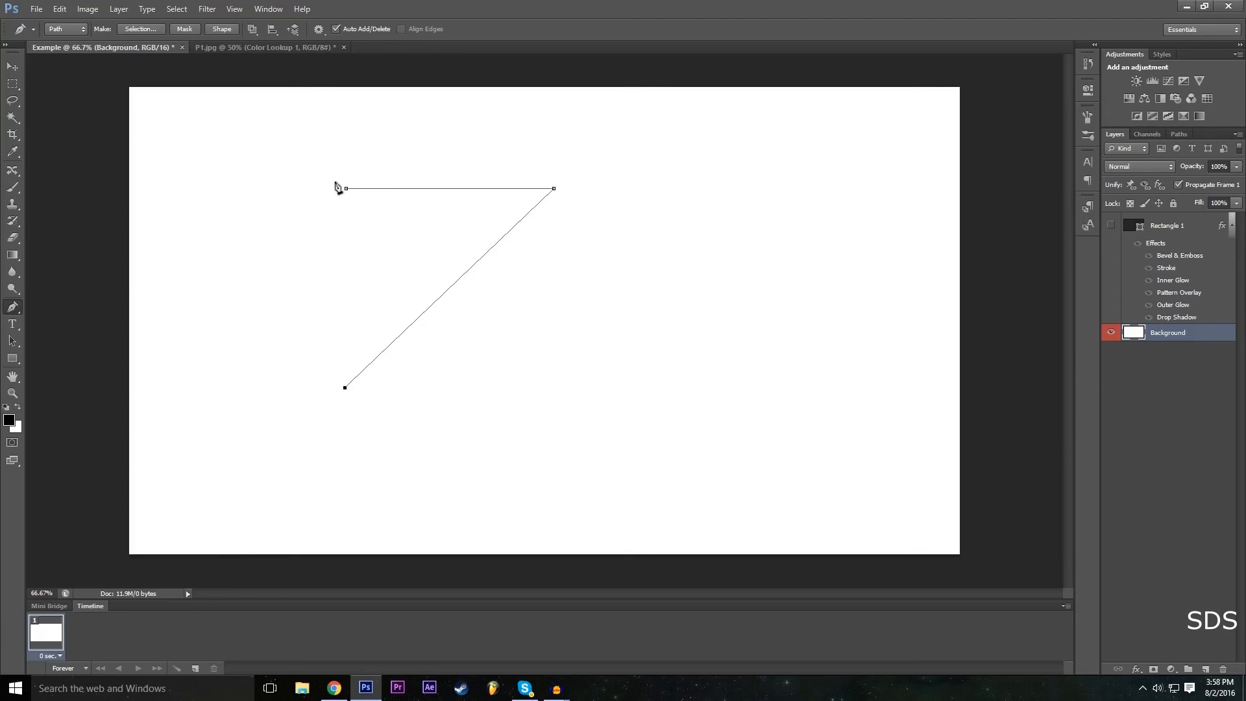
# Add the Z's thick base, the parallel outer diagonal and the upper edge, closing the path at its first anchor.
pyautogui.click(570, 387)
pyautogui.click(429, 347)
pyautogui.click(587, 189)
pyautogui.moveTo(591, 188); pyautogui.dragTo(607, 168)
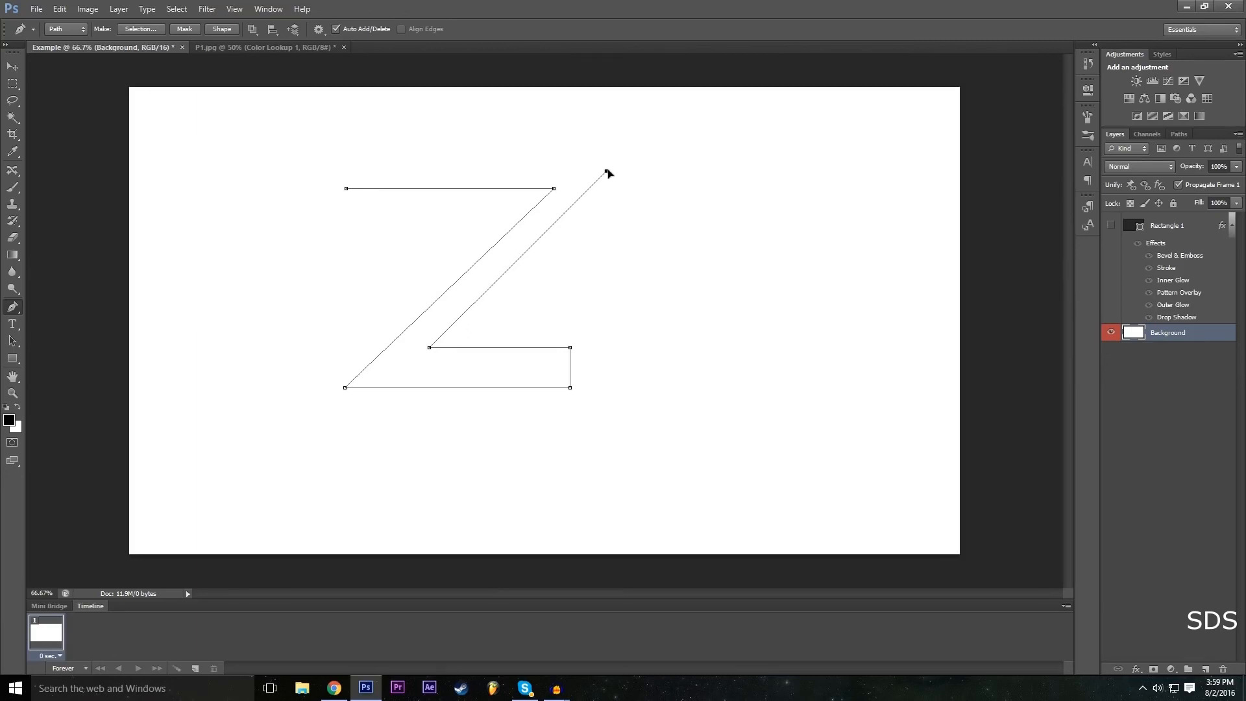
pyautogui.keyDown('shift'); pyautogui.click(348, 159); pyautogui.keyUp('shift')
pyautogui.click(347, 189)
# Define the closed path as a custom shape named Z.
pyautogui.rightClick(430, 383)
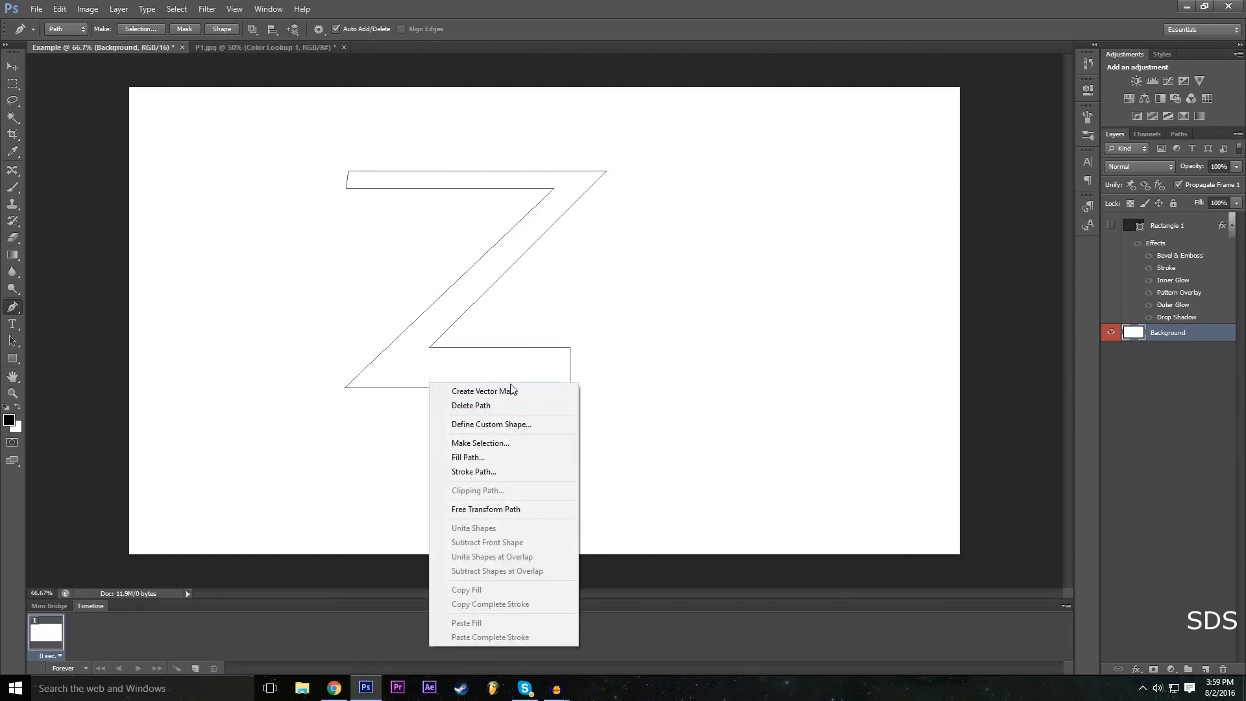
pyautogui.click(519, 430)
pyautogui.write('Z')
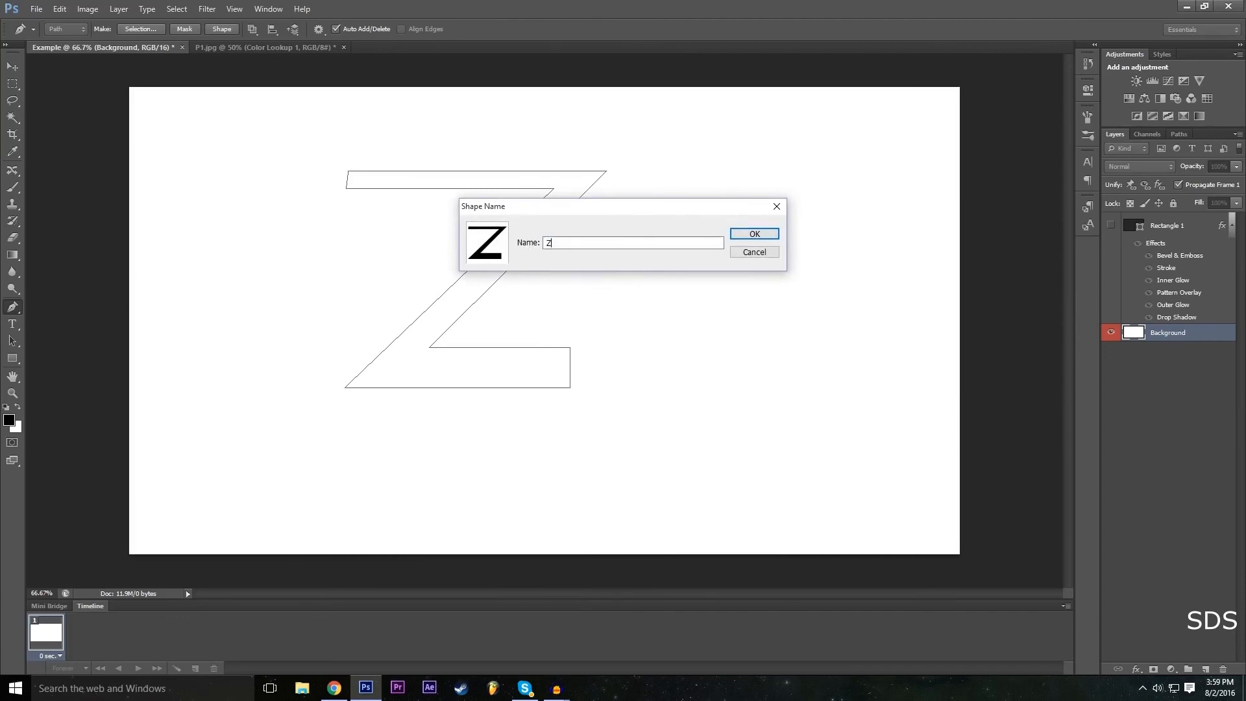
pyautogui.press('Return')
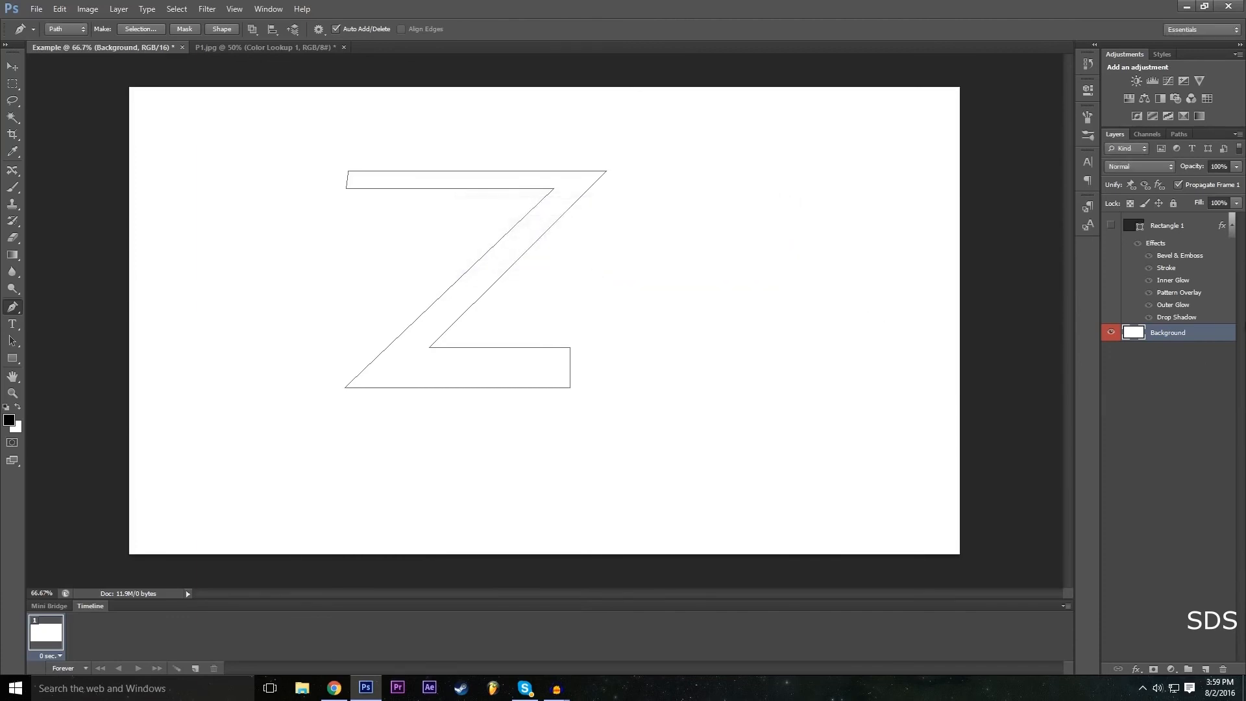
# Activate the Custom Shape tool and choose the saved Z as its shape.
pyautogui.click(12, 358)
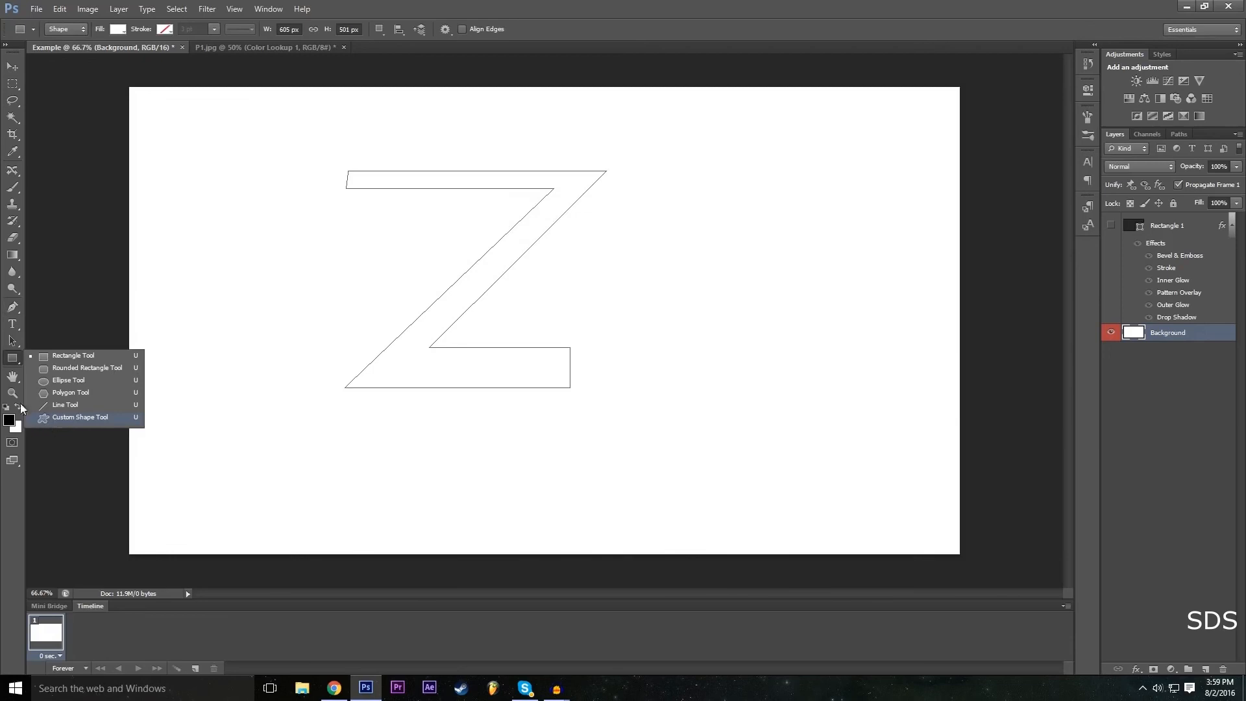
pyautogui.click(71, 419)
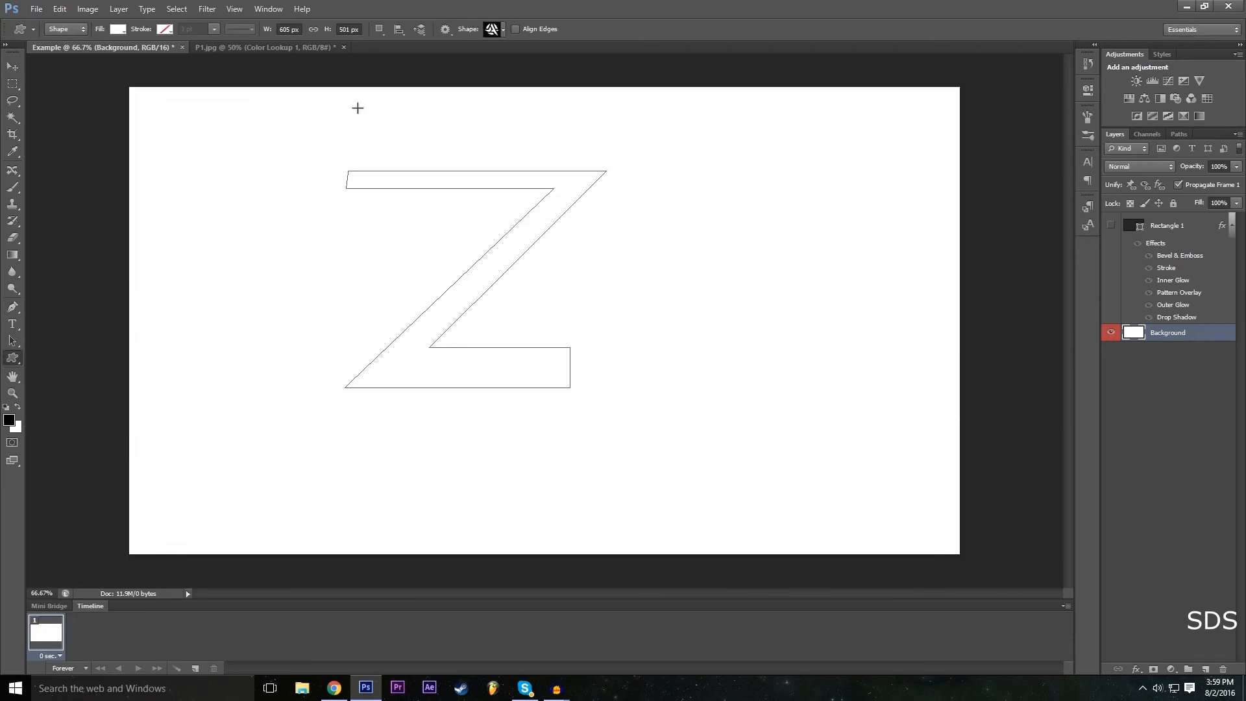
pyautogui.click(496, 30)
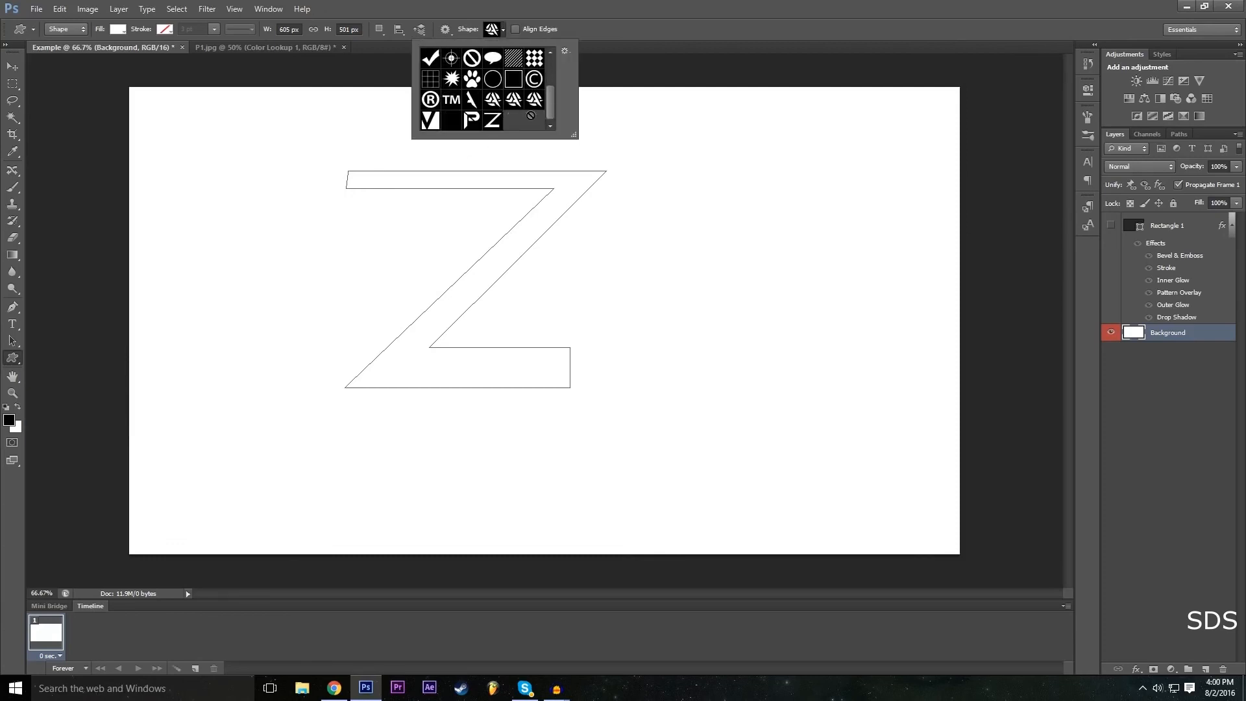
pyautogui.scroll(3, 499, 123)
pyautogui.scroll(-3, 496, 129)
pyautogui.click(494, 122)
pyautogui.click(585, 85)
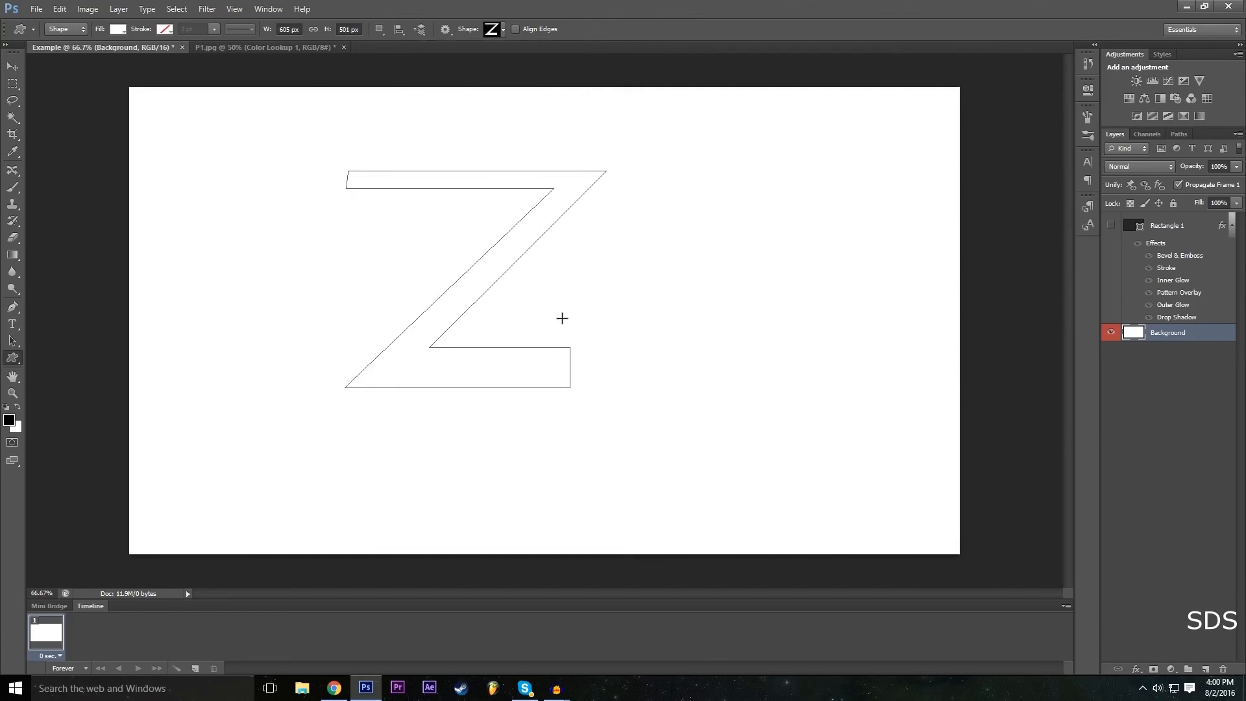
# Create a 605 × 501 px Z shape with preserved proportions and move it near the centre of the canvas.
pyautogui.click(515, 317)
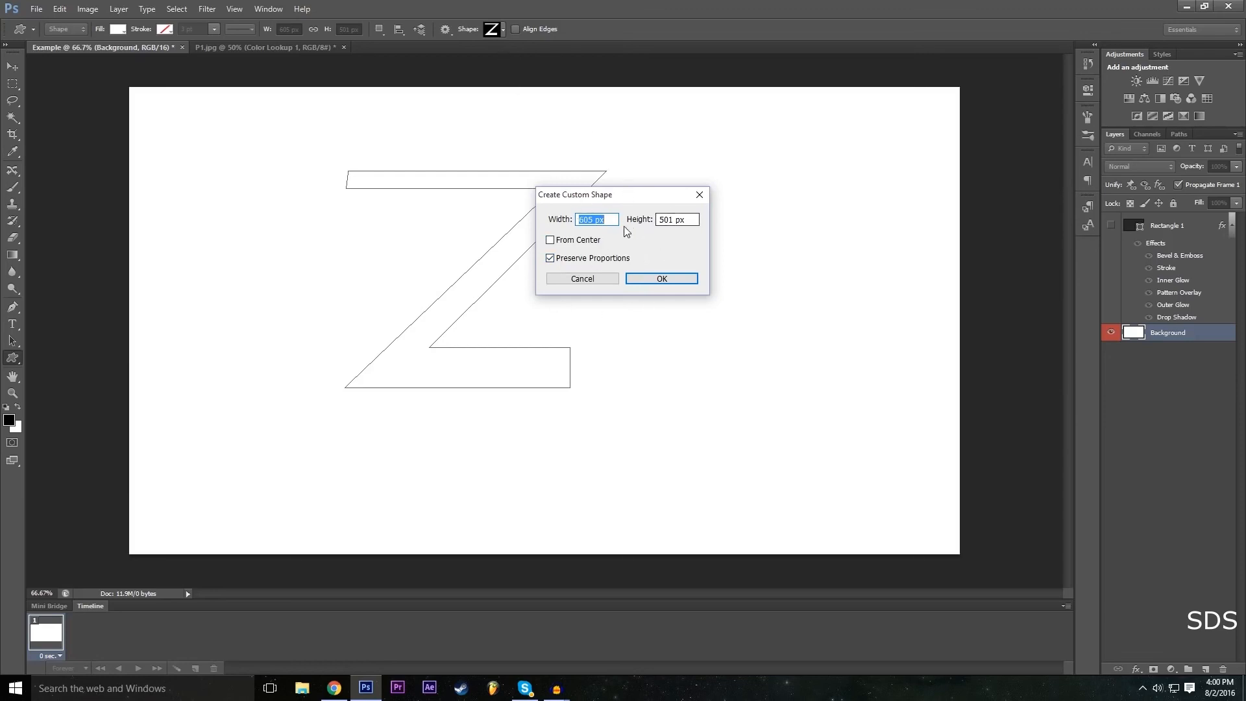
pyautogui.click(662, 278)
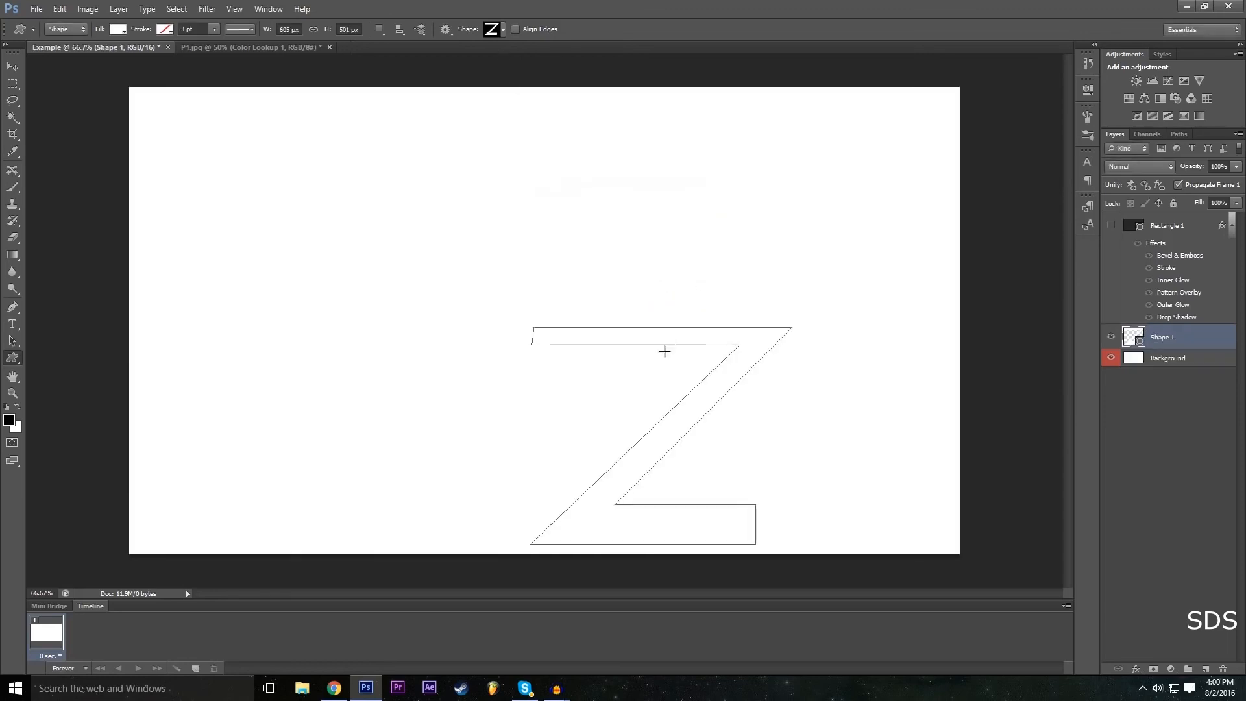
pyautogui.click(13, 67)
pyautogui.moveTo(676, 431); pyautogui.dragTo(564, 361)
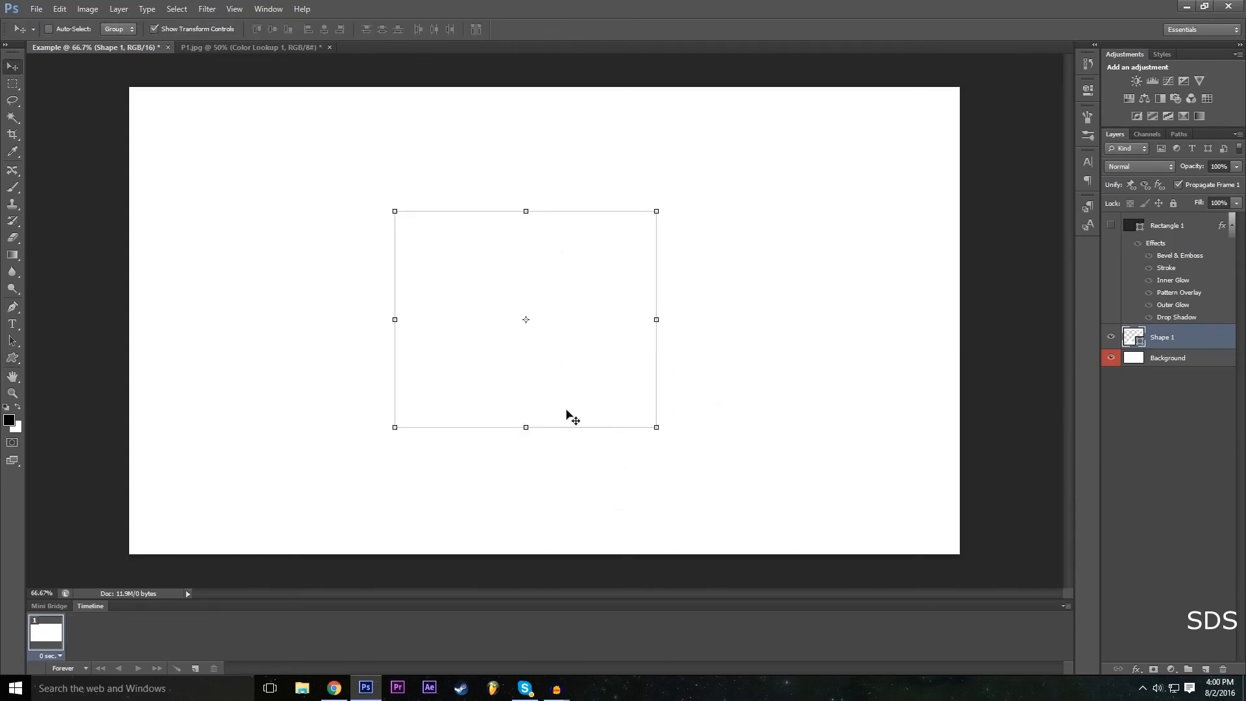
# Add a black Color Overlay layer style to the Z shape's layer.
pyautogui.click(1135, 668)
pyautogui.click(1151, 508)
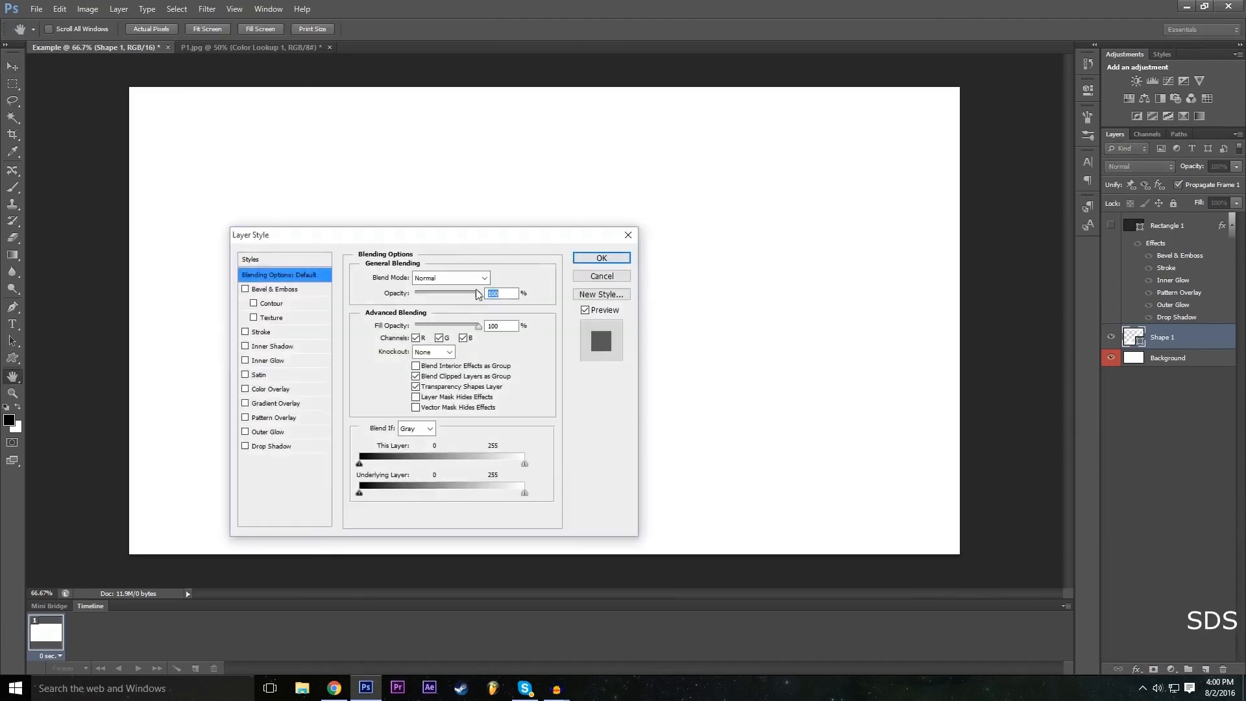
pyautogui.moveTo(571, 214); pyautogui.dragTo(1120, 148)
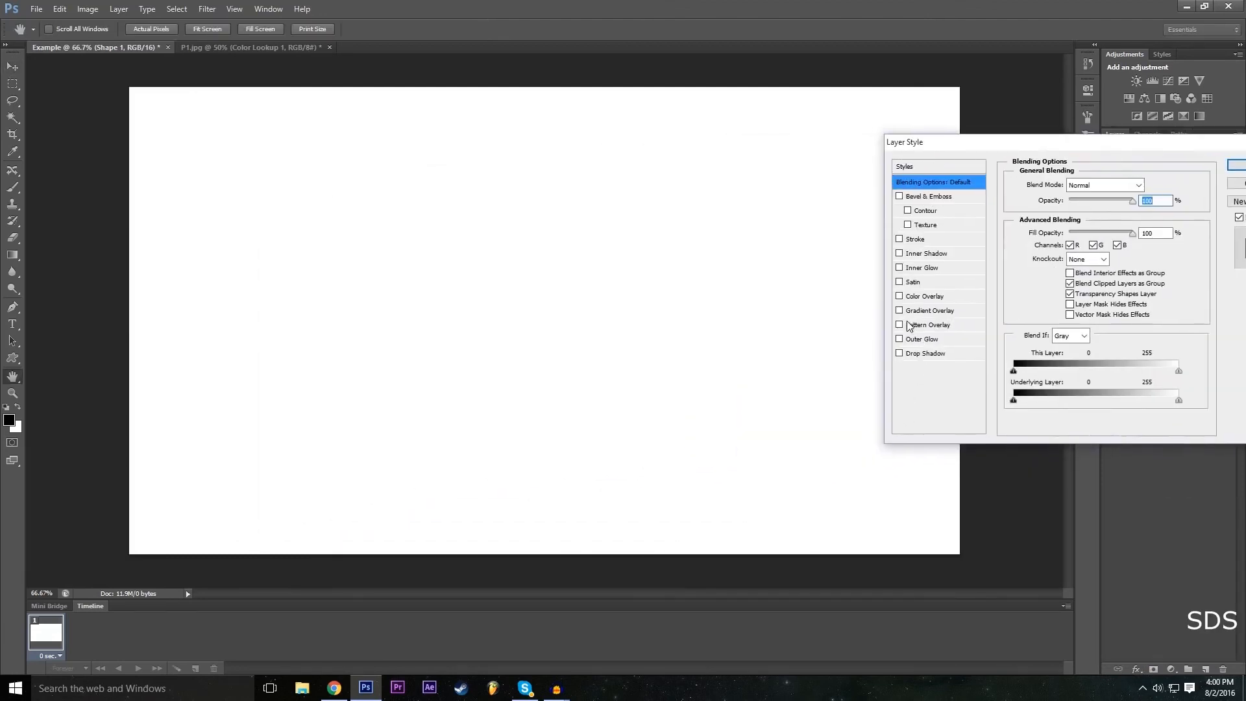
pyautogui.click(904, 297)
pyautogui.moveTo(1043, 156); pyautogui.dragTo(846, 194)
pyautogui.click(756, 334)
pyautogui.click(953, 223)
pyautogui.moveTo(366, 380); pyautogui.dragTo(303, 406)
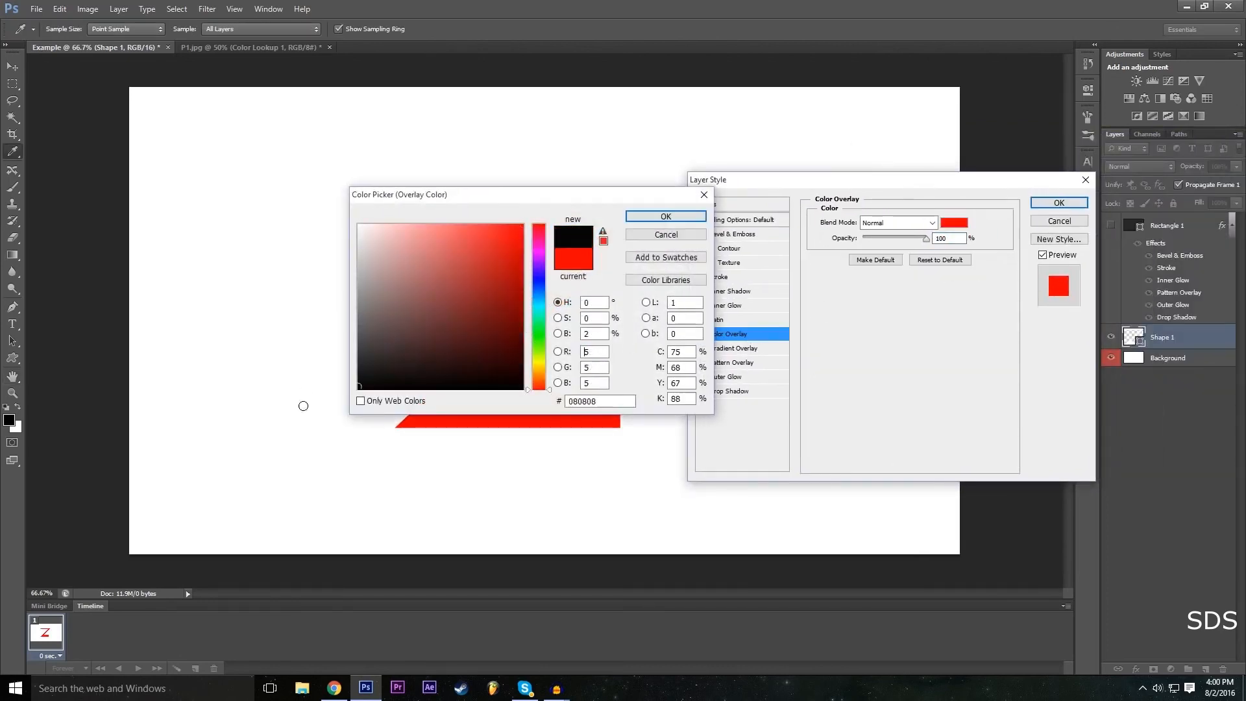
pyautogui.moveTo(511, 197); pyautogui.dragTo(625, 260)
pyautogui.click(783, 280)
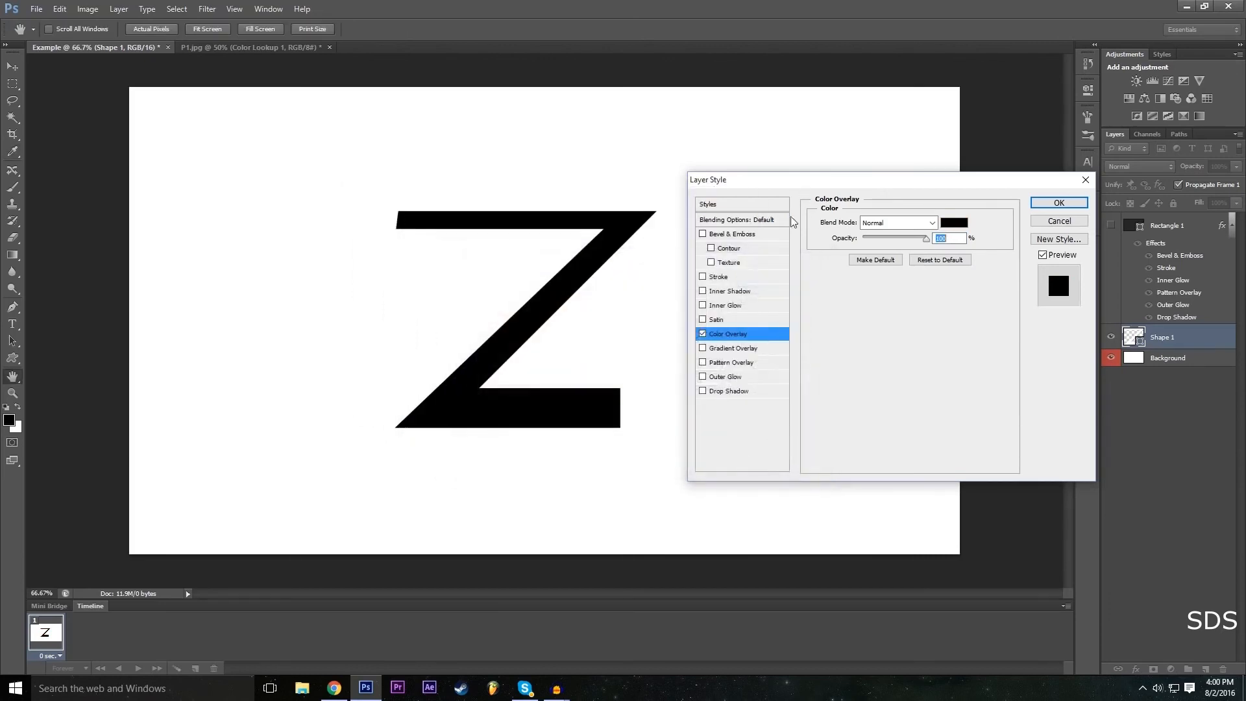
# Add a red Outer Glow with 31% spread and 46 px size to the Z shape, and hide the Background layer.
pyautogui.click(707, 377)
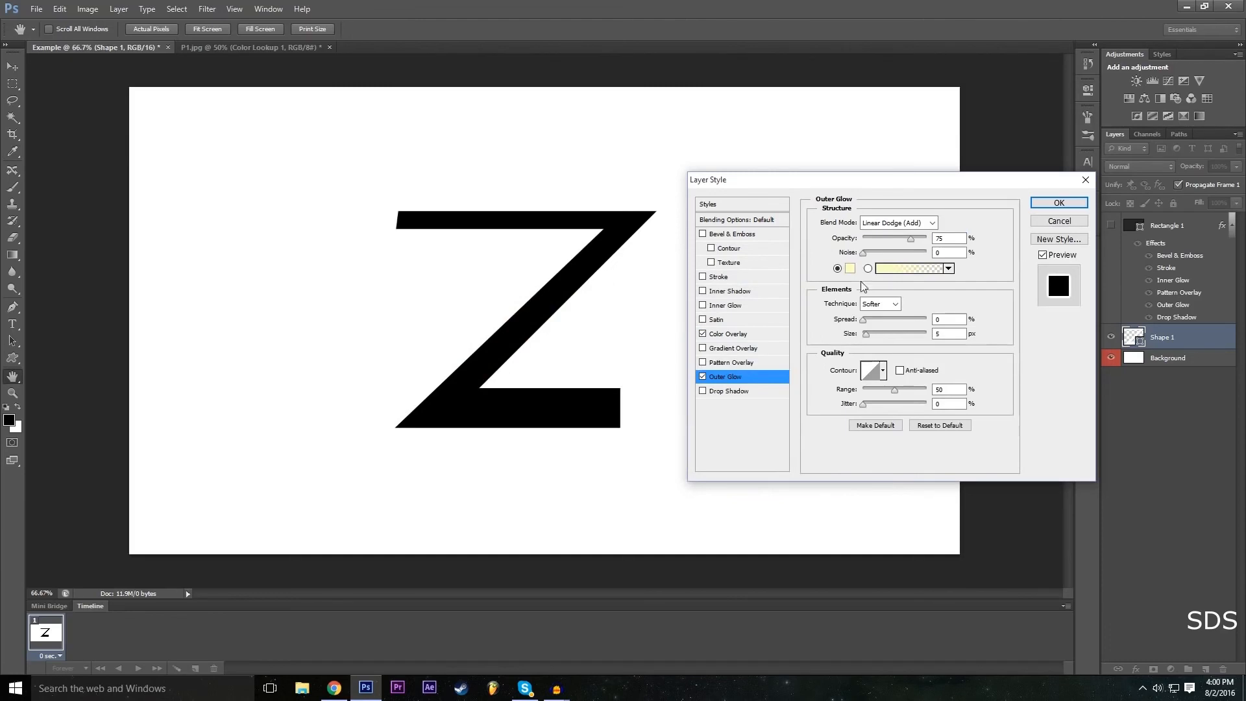
pyautogui.click(851, 269)
pyautogui.click(655, 294)
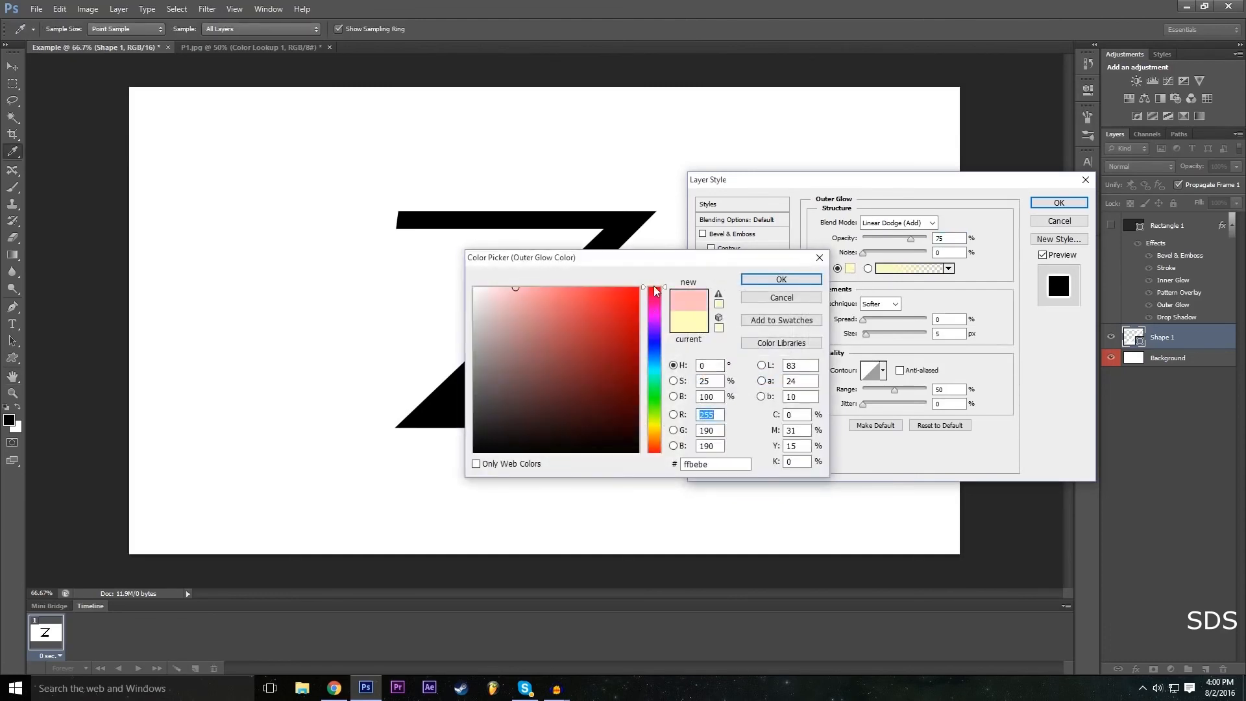
pyautogui.click(635, 293)
pyautogui.click(754, 282)
pyautogui.moveTo(866, 334); pyautogui.dragTo(879, 333)
pyautogui.moveTo(876, 320); pyautogui.dragTo(882, 320)
pyautogui.moveTo(1020, 183); pyautogui.dragTo(1025, 193)
pyautogui.click(1047, 209)
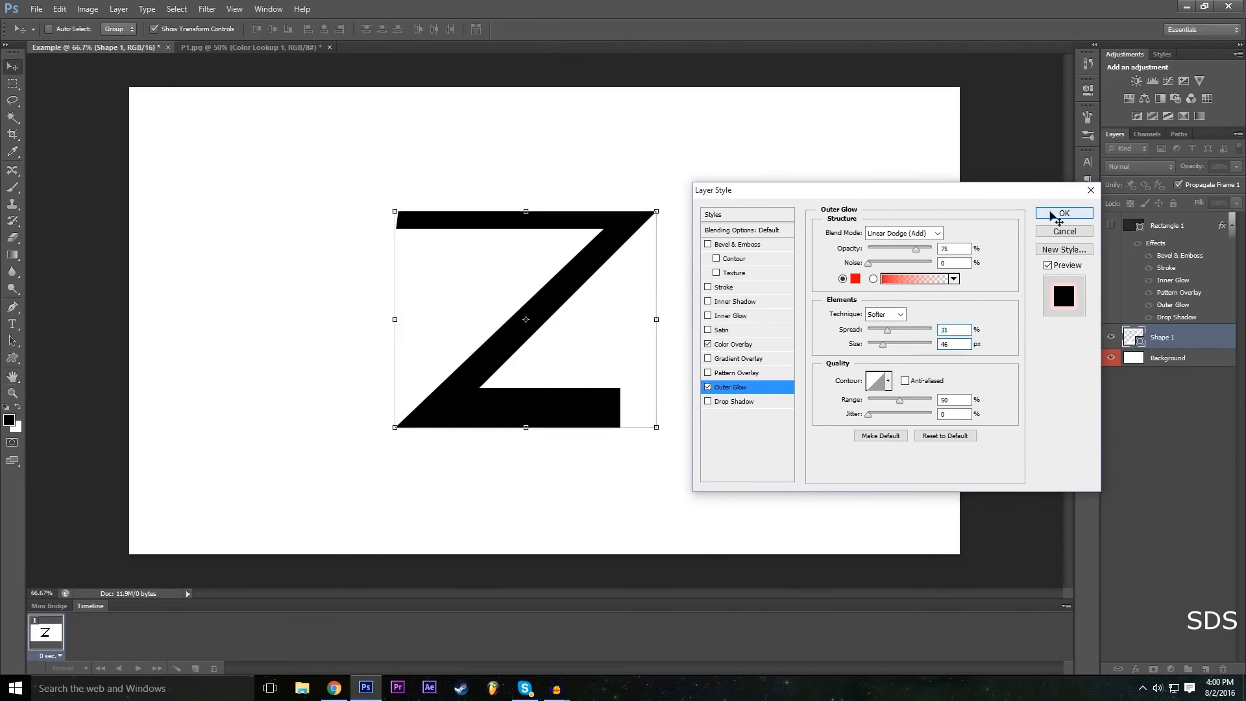
pyautogui.click(1110, 397)
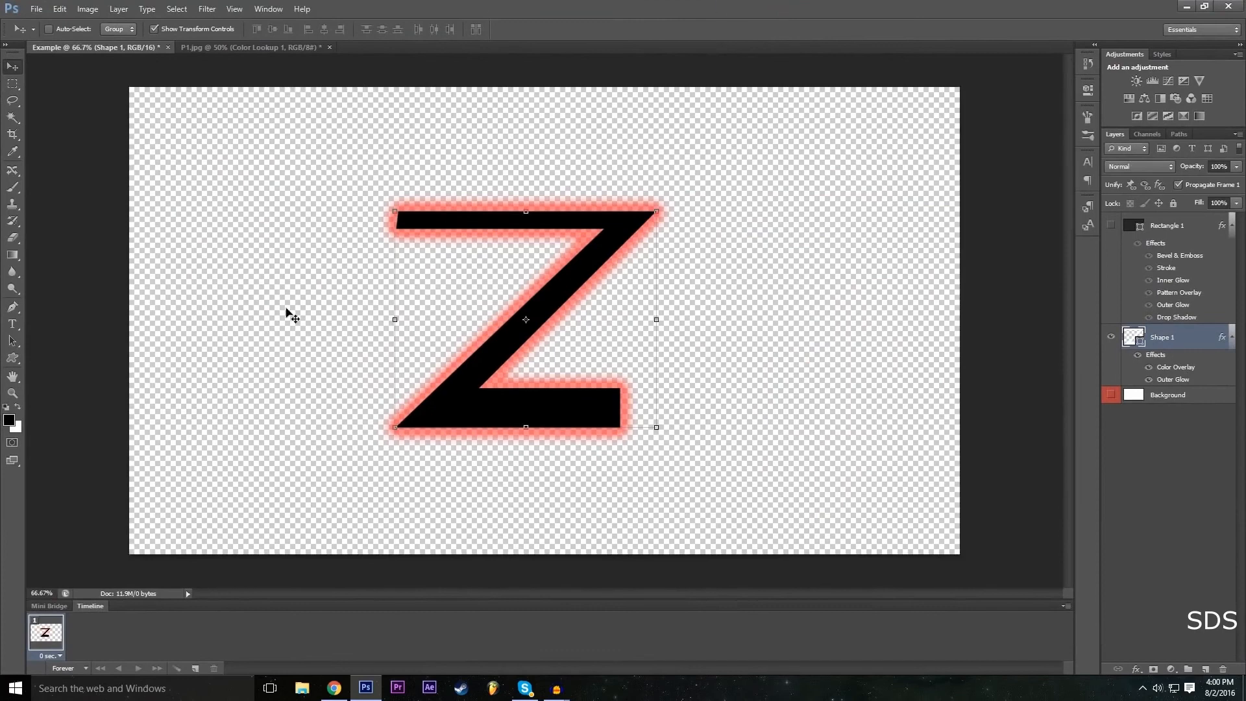
pyautogui.click(274, 47)
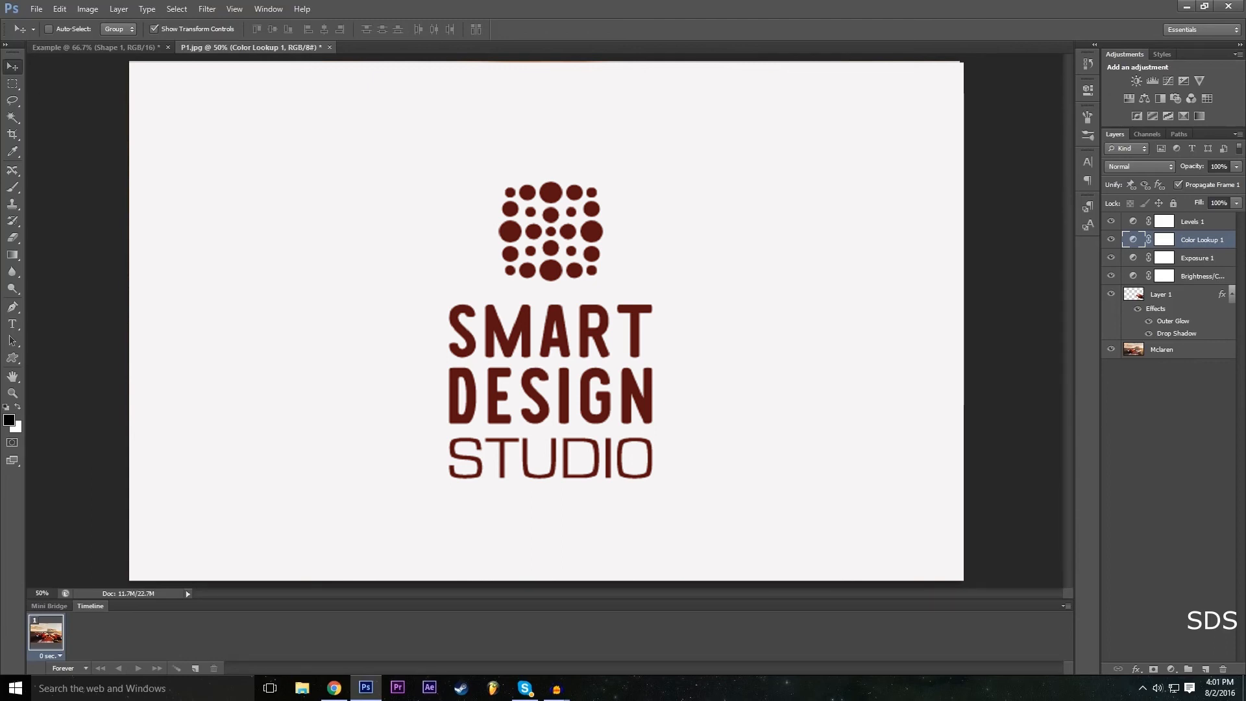
pyautogui.click(148, 46)
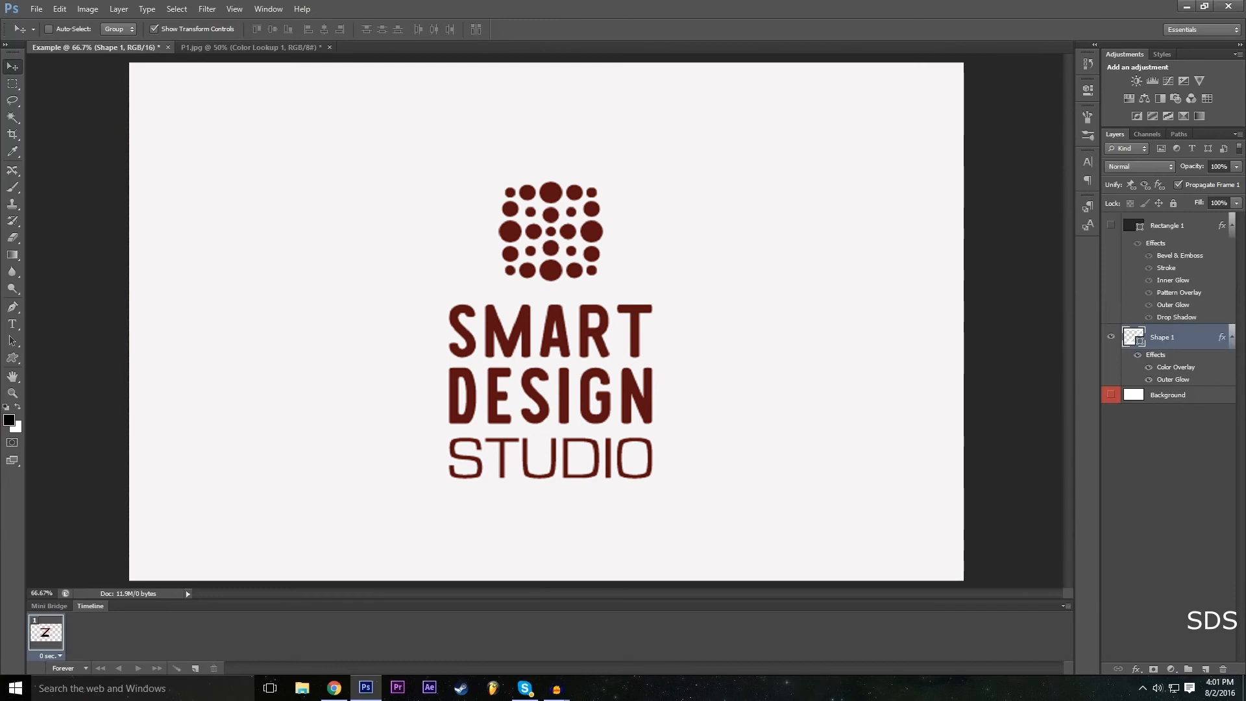
pyautogui.click(293, 49)
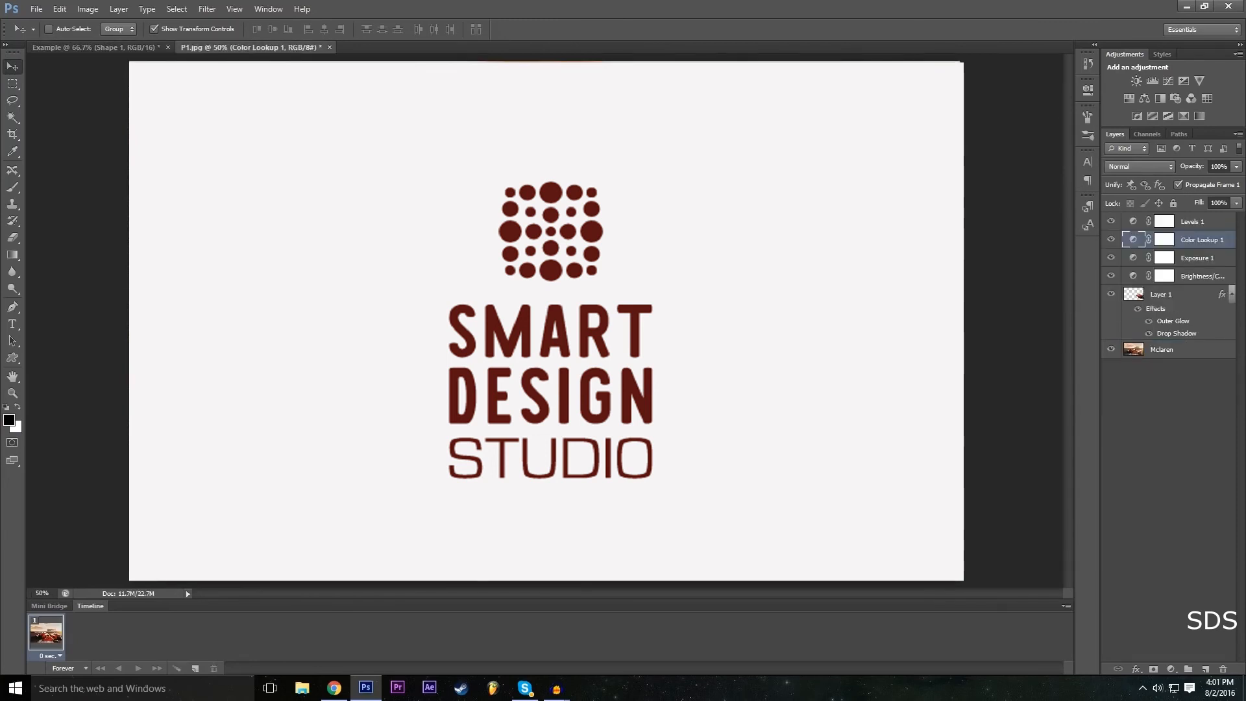